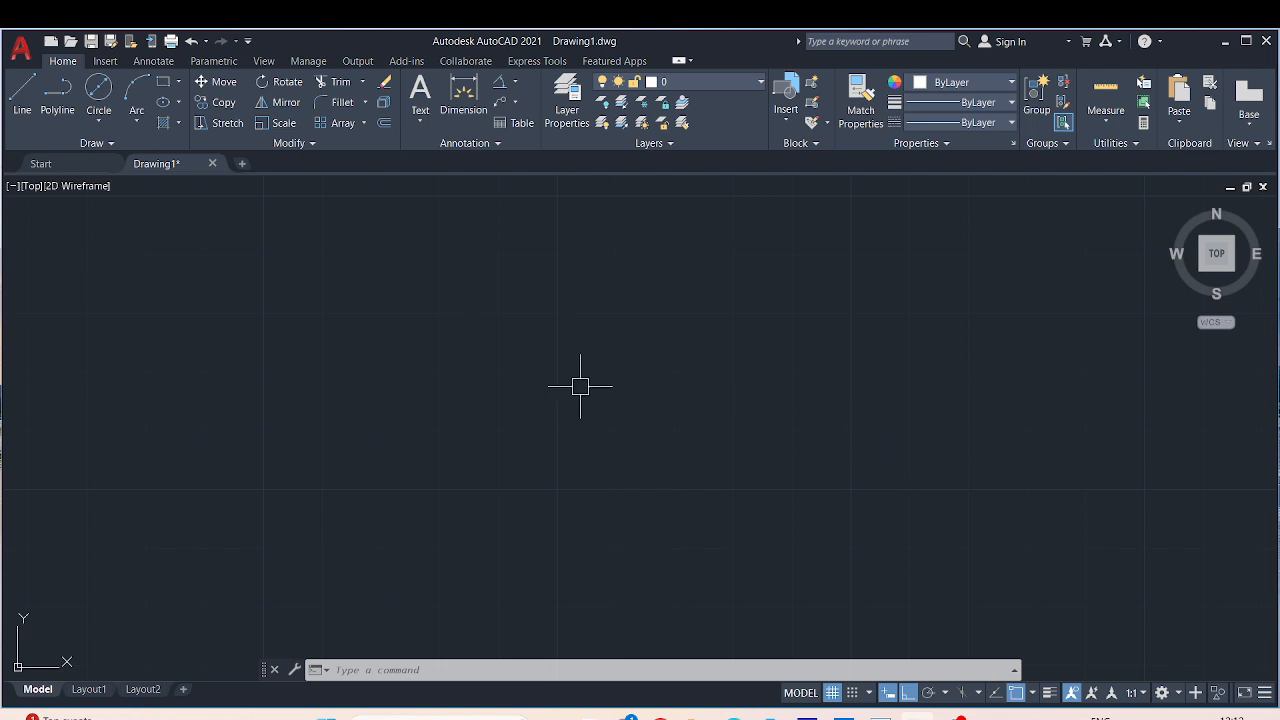
Step: Examine the dimensioned reference part, reading its circle, slot and fillet radii and the slot angles
mouse_move(429, 411)
middle_down()
mouse_move(920, 443)
mouse_move(979, 480)
middle_up()
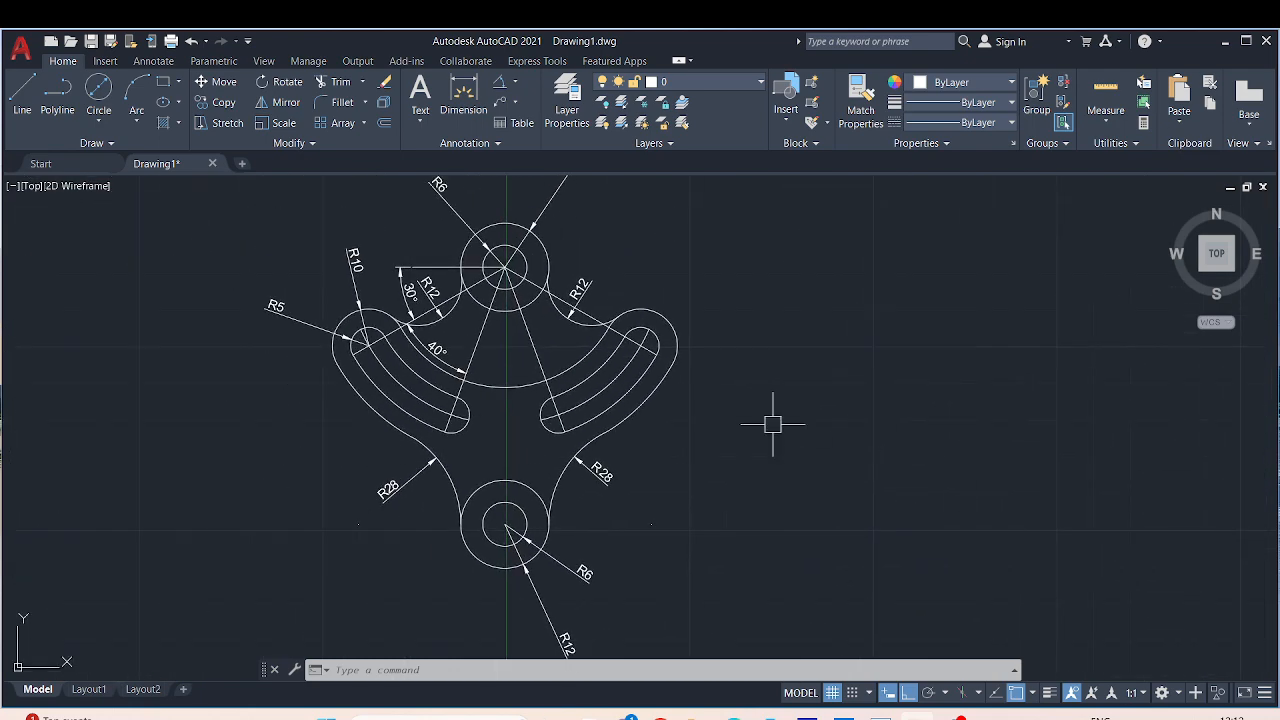
middle_drag(711, 243, 697, 286)
scroll(490, 272, up, 2)
scroll(490, 272, up, 2)
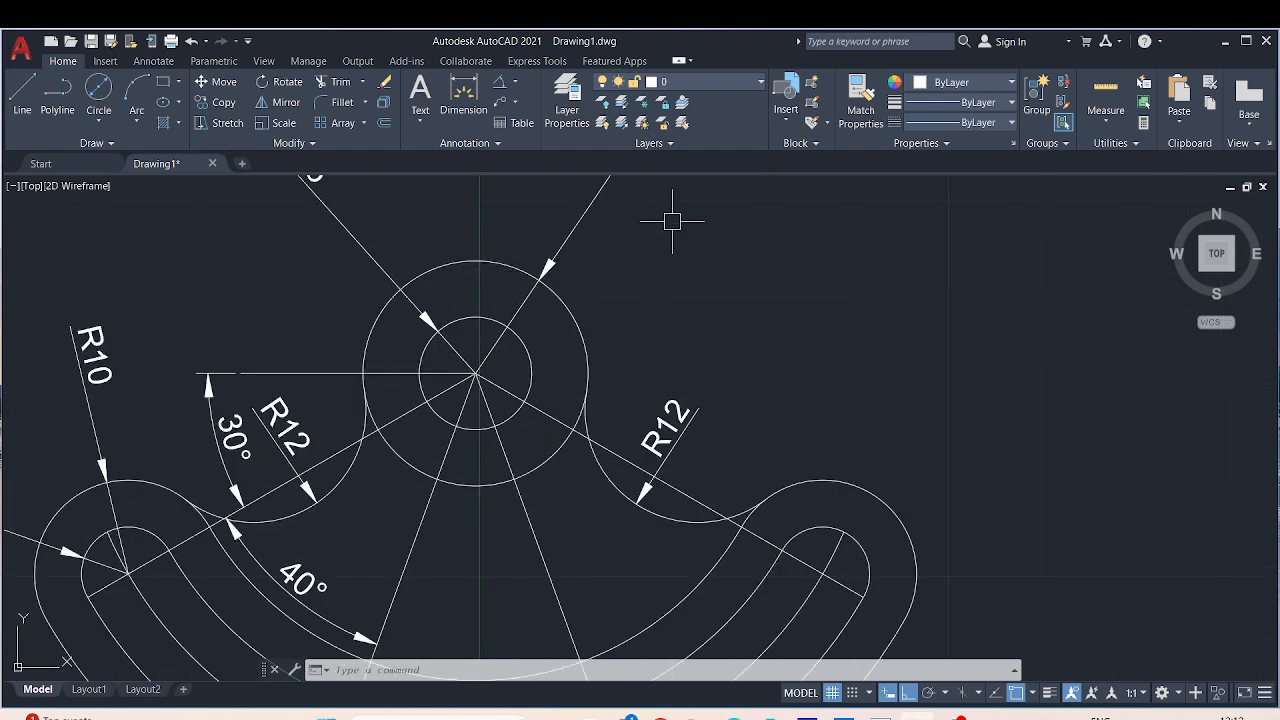
scroll(700, 240, down, 3)
scroll(498, 315, up, 2)
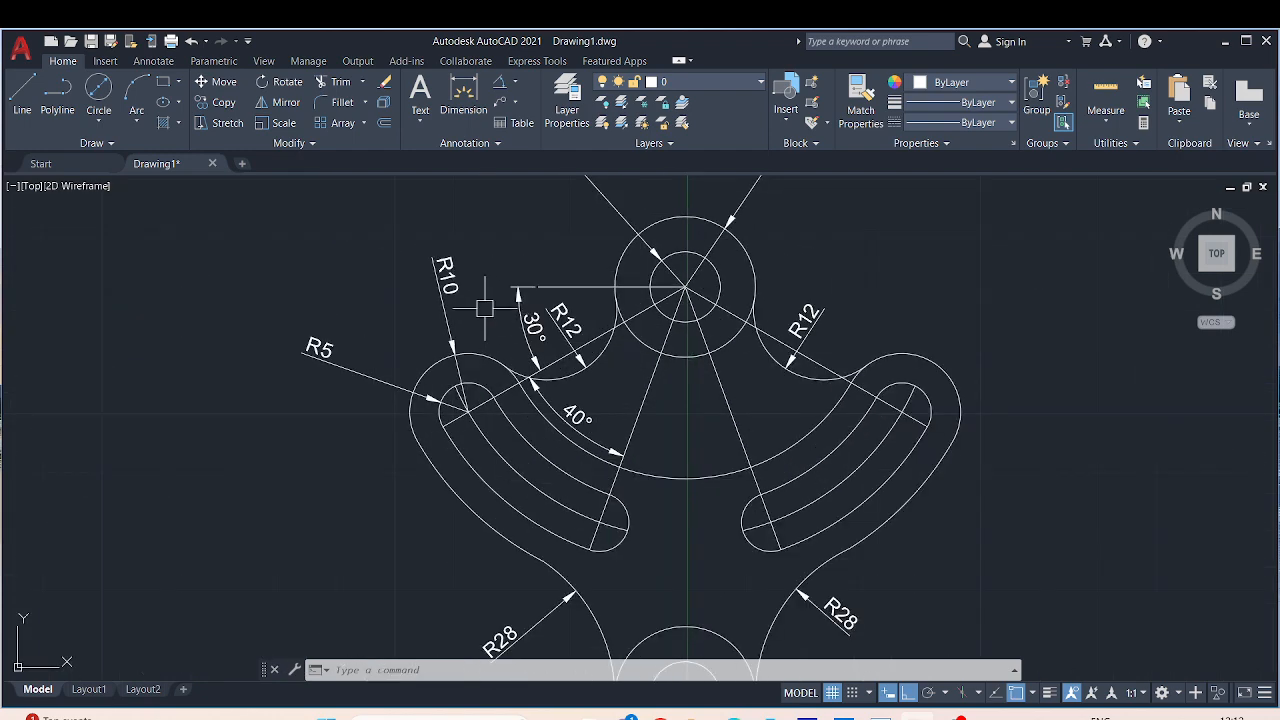
middle_drag(498, 315, 361, 265)
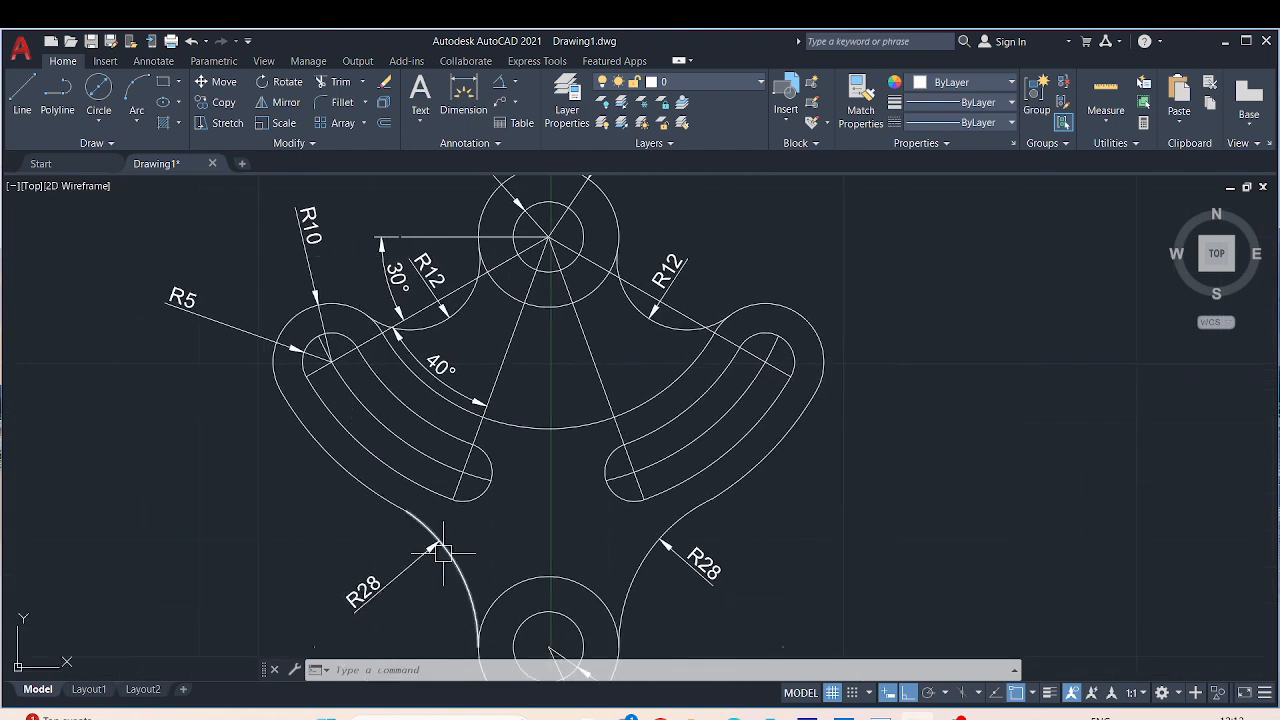
scroll(516, 522, down, 2)
middle_drag(516, 522, 443, 428)
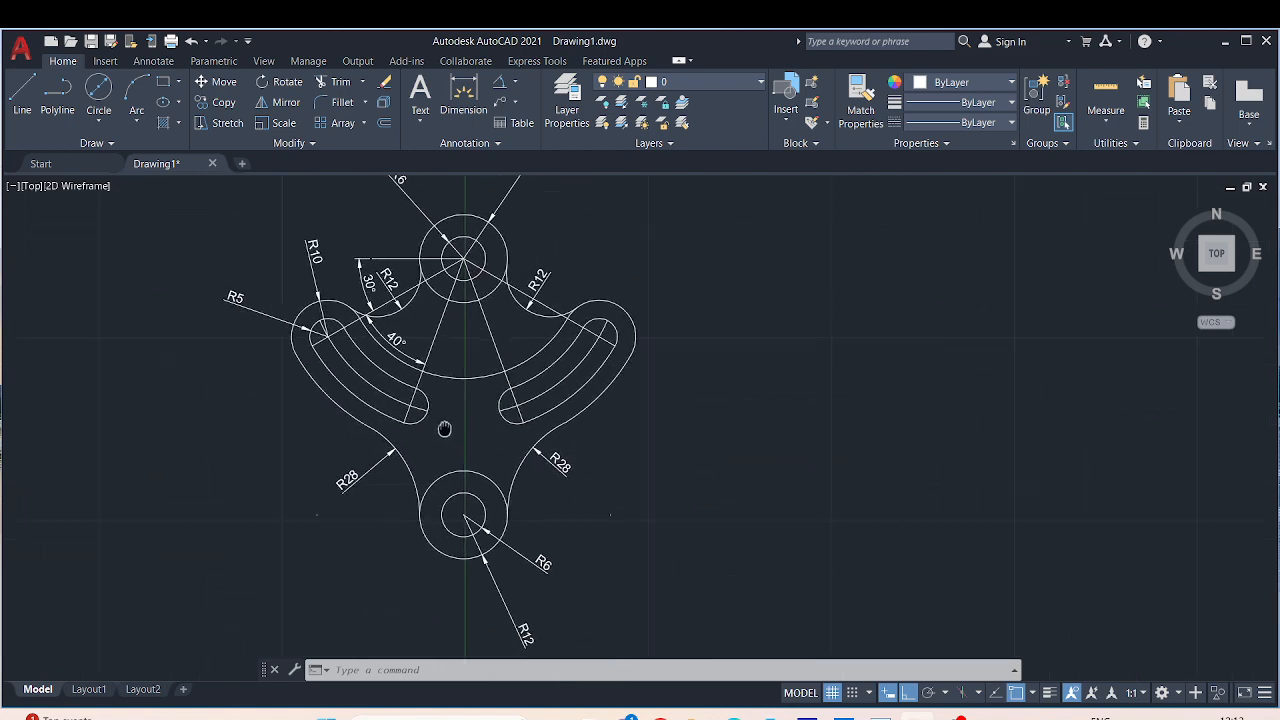
scroll(337, 414, up, 2)
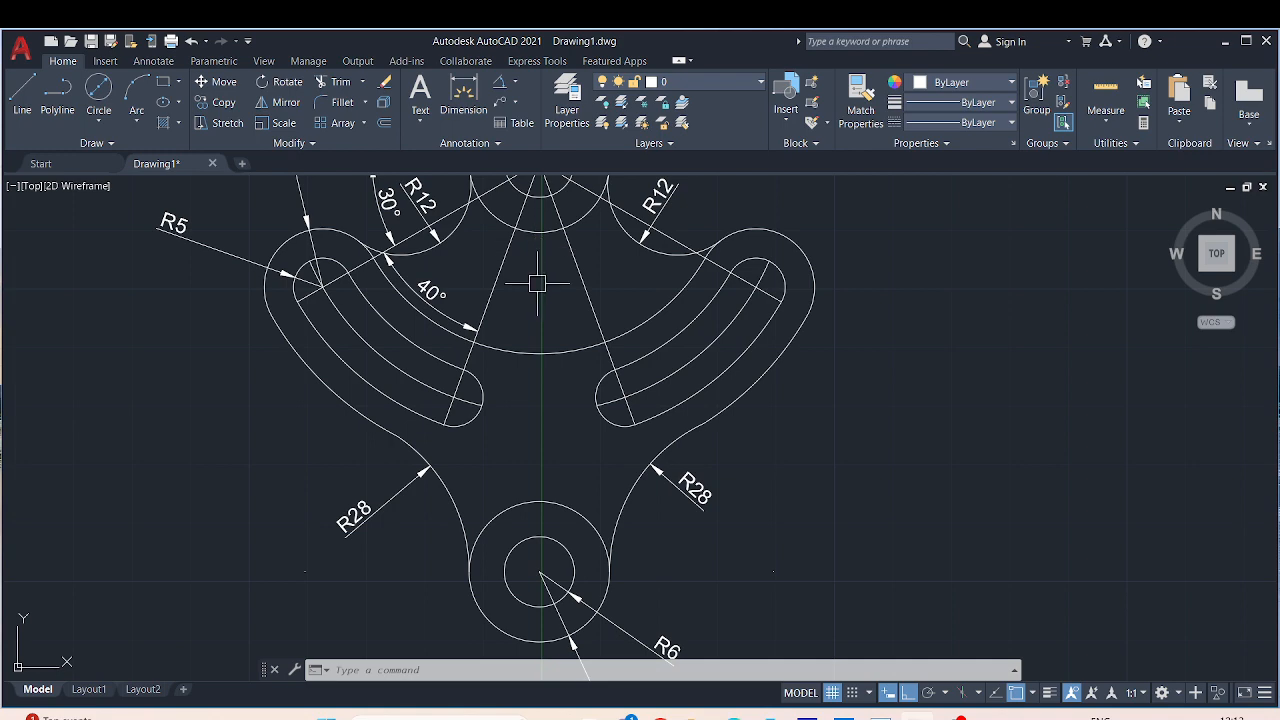
middle_drag(537, 277, 455, 399)
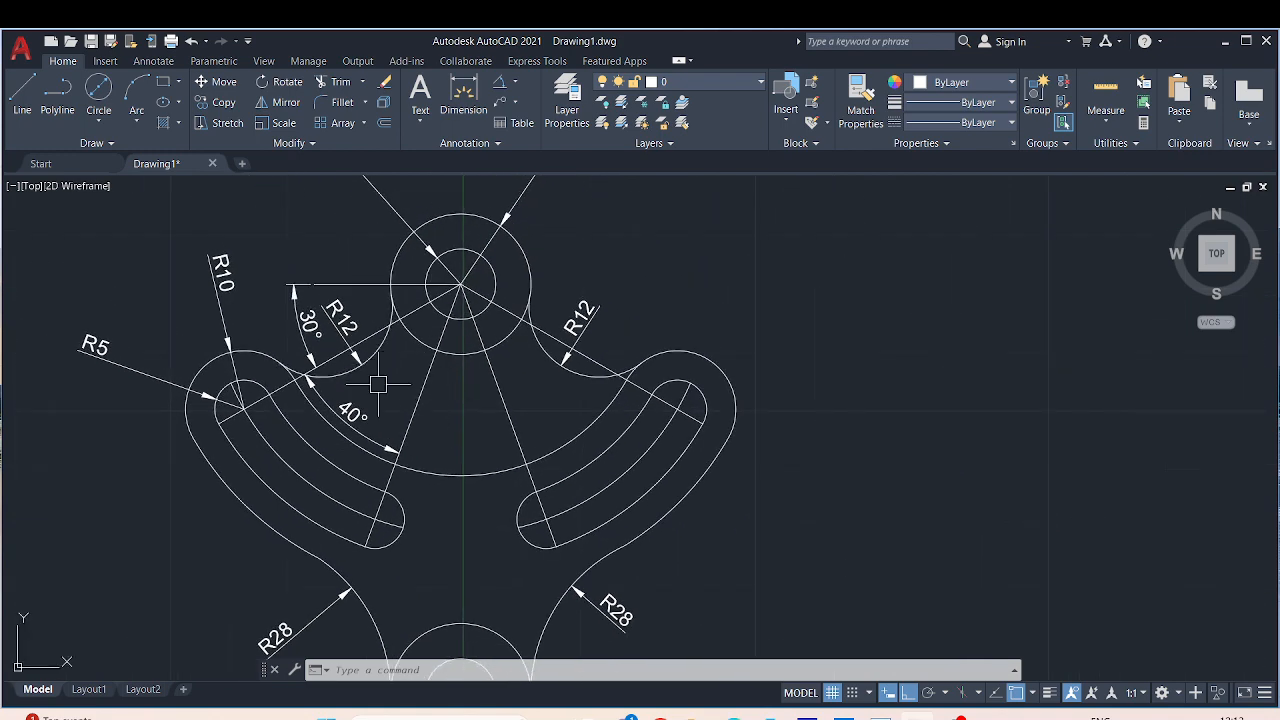
middle_drag(374, 380, 340, 420)
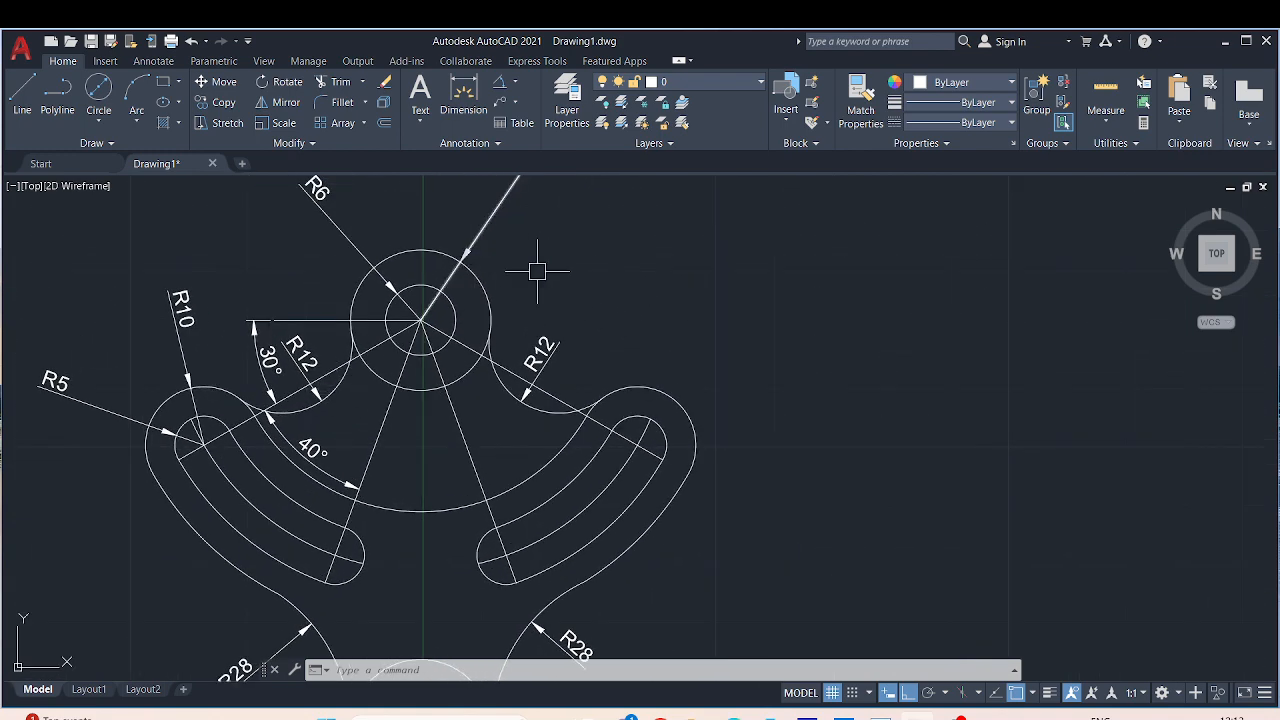
scroll(666, 306, down, 2)
middle_drag(677, 320, 574, 322)
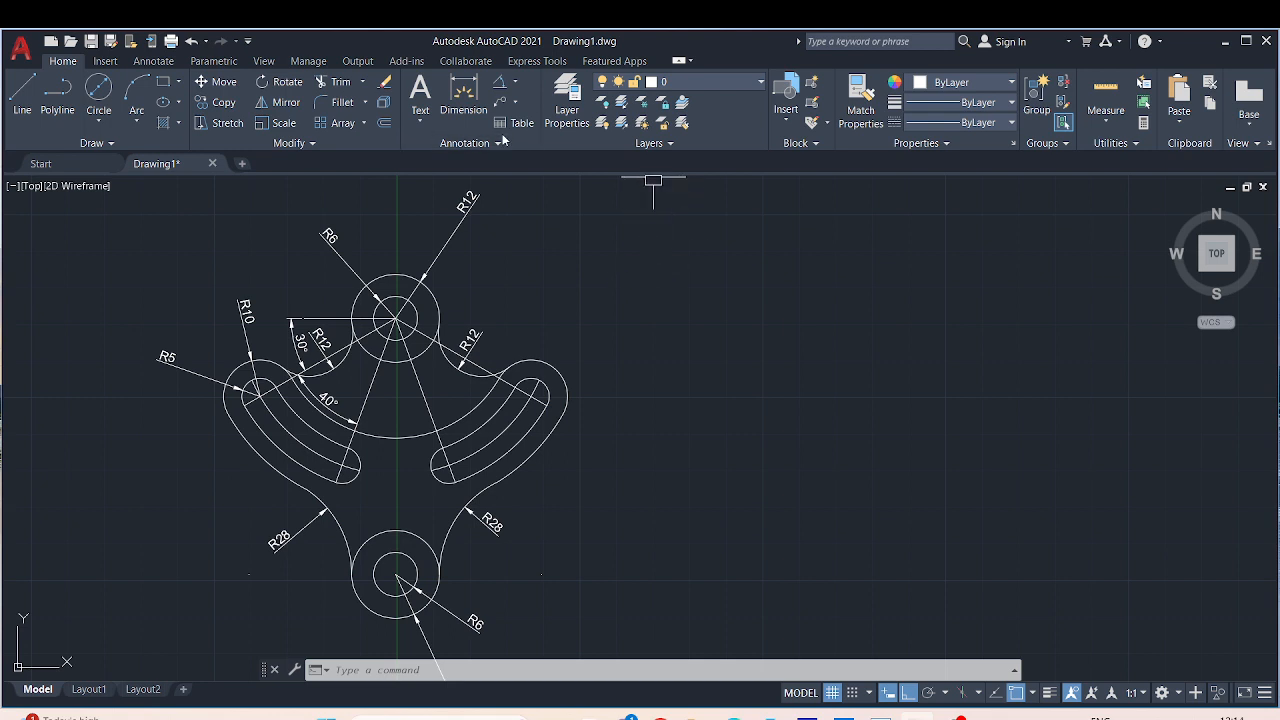
click(463, 95)
click(396, 318)
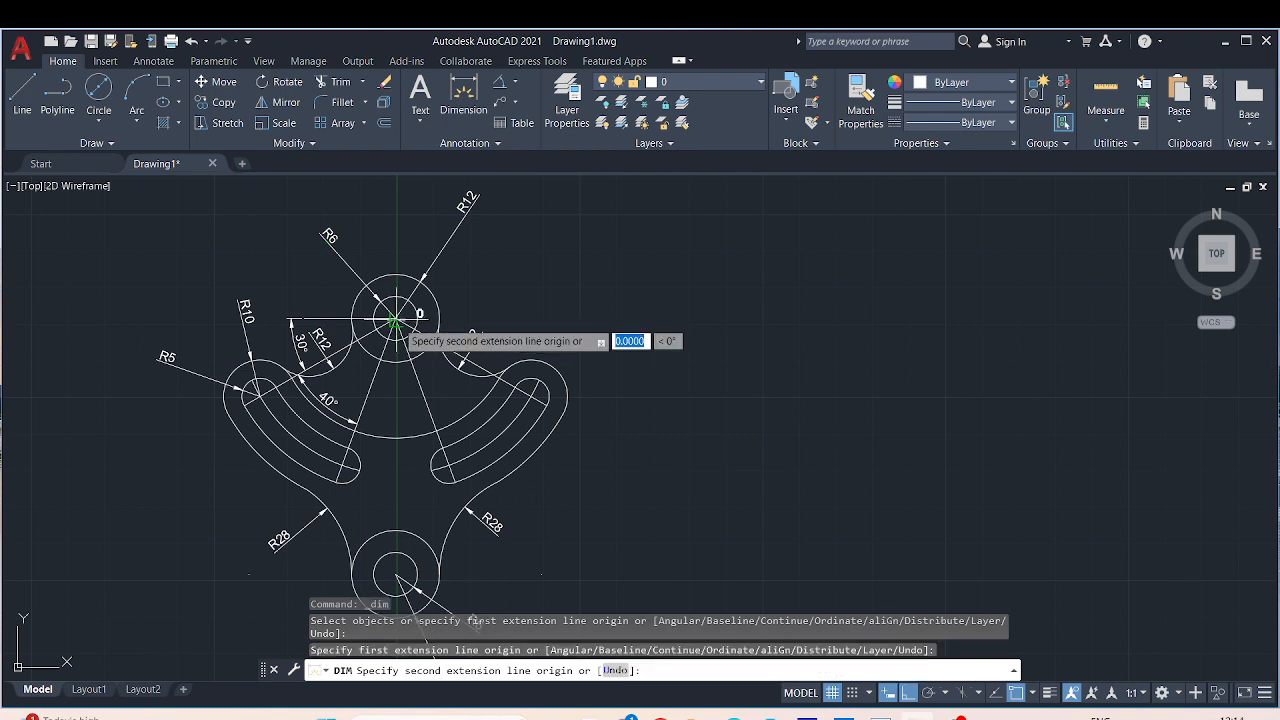
click(397, 575)
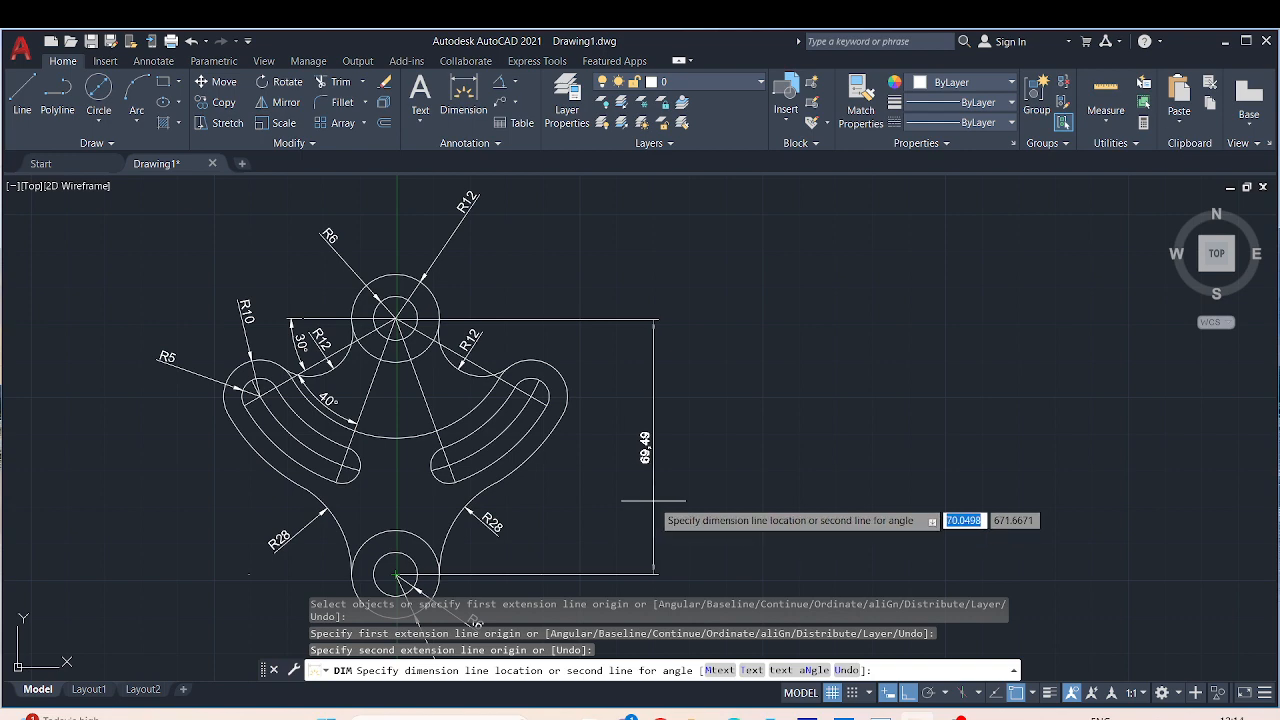
key(Escape)
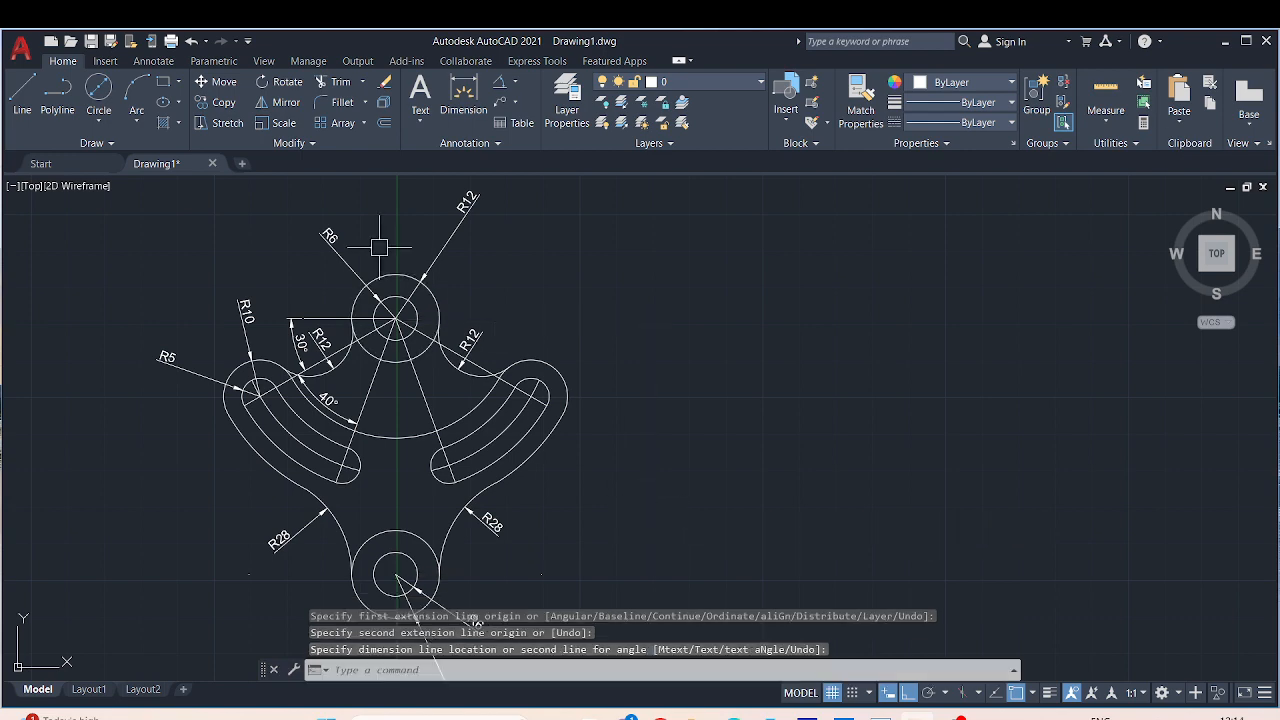
Step: Dimension the vertical distance between the centres of the upper and lower circles, placing the dimension to the right of the part
scroll(397, 318, up, 6)
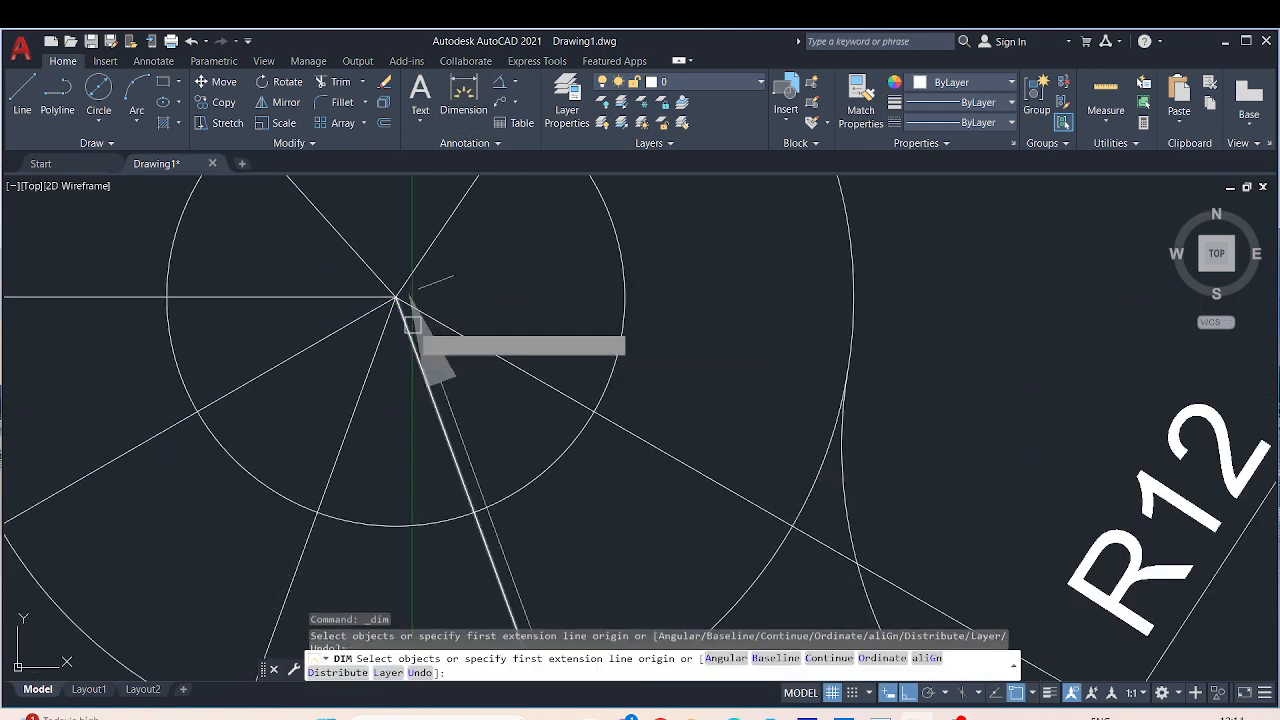
click(397, 297)
scroll(420, 366, down, 6)
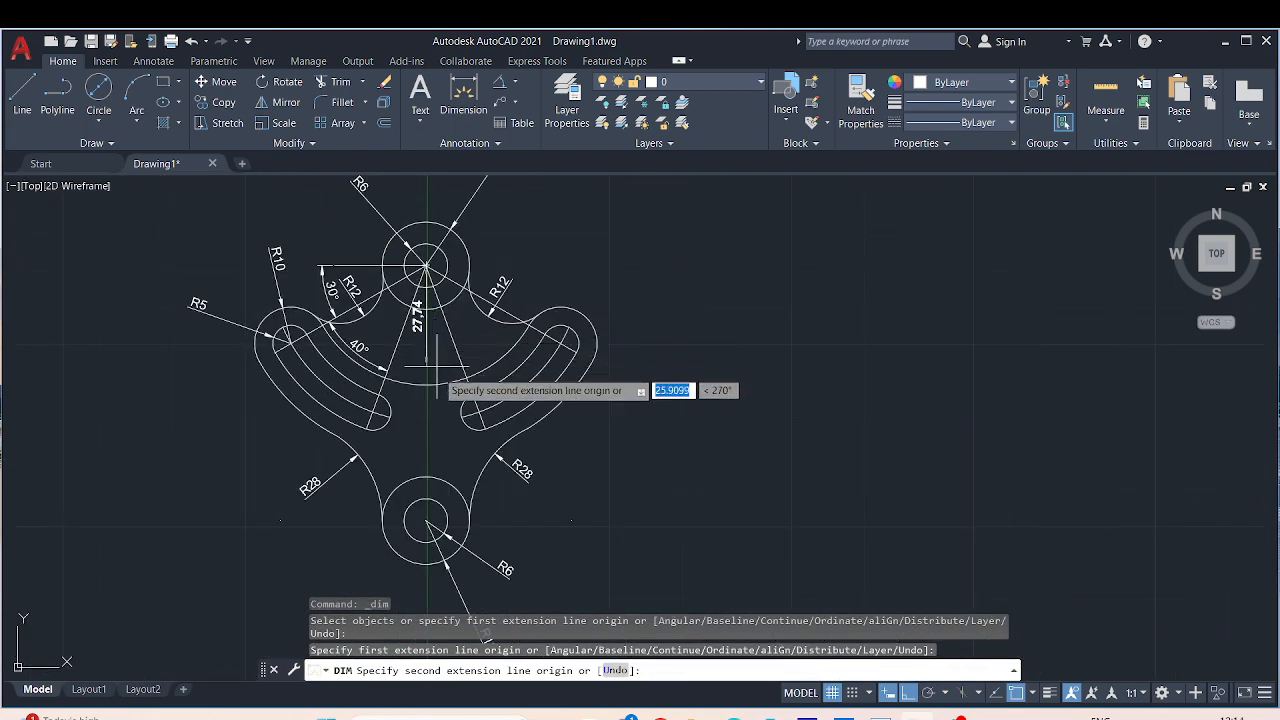
click(426, 520)
click(682, 503)
scroll(831, 409, down, 2)
middle_drag(831, 409, 602, 394)
key(Escape)
middle_drag(707, 383, 631, 389)
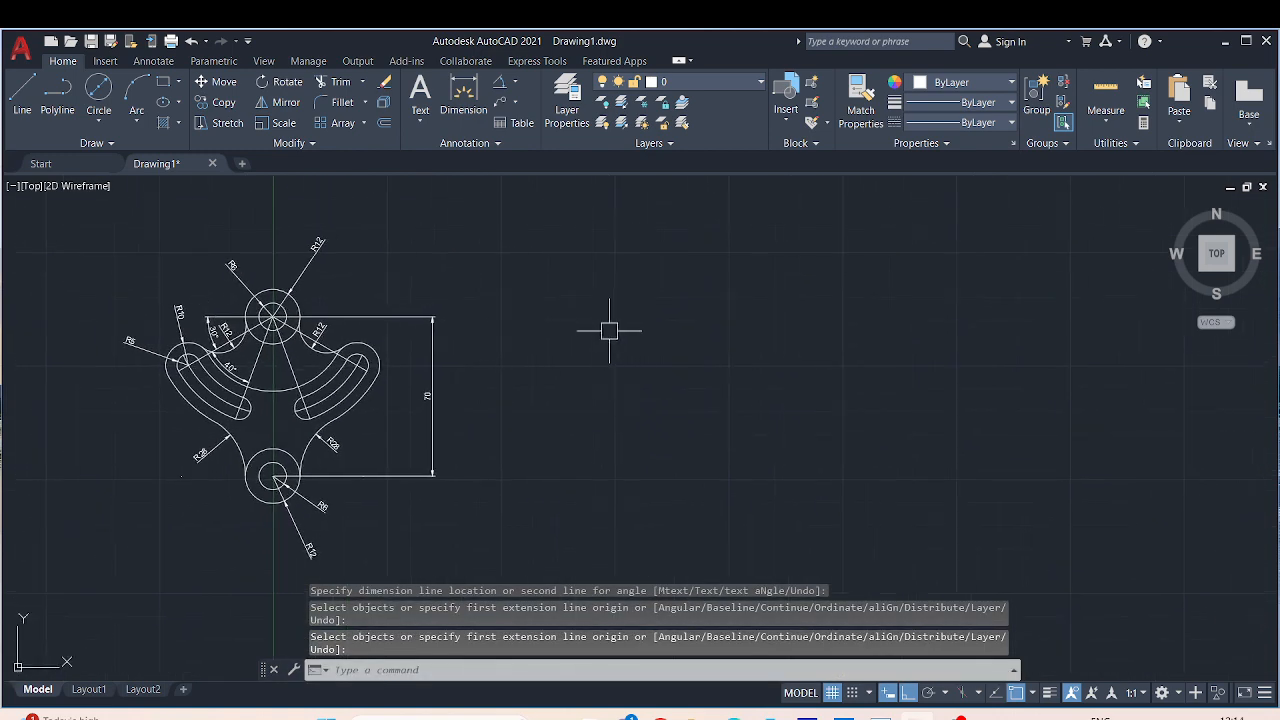
middle_drag(609, 331, 557, 360)
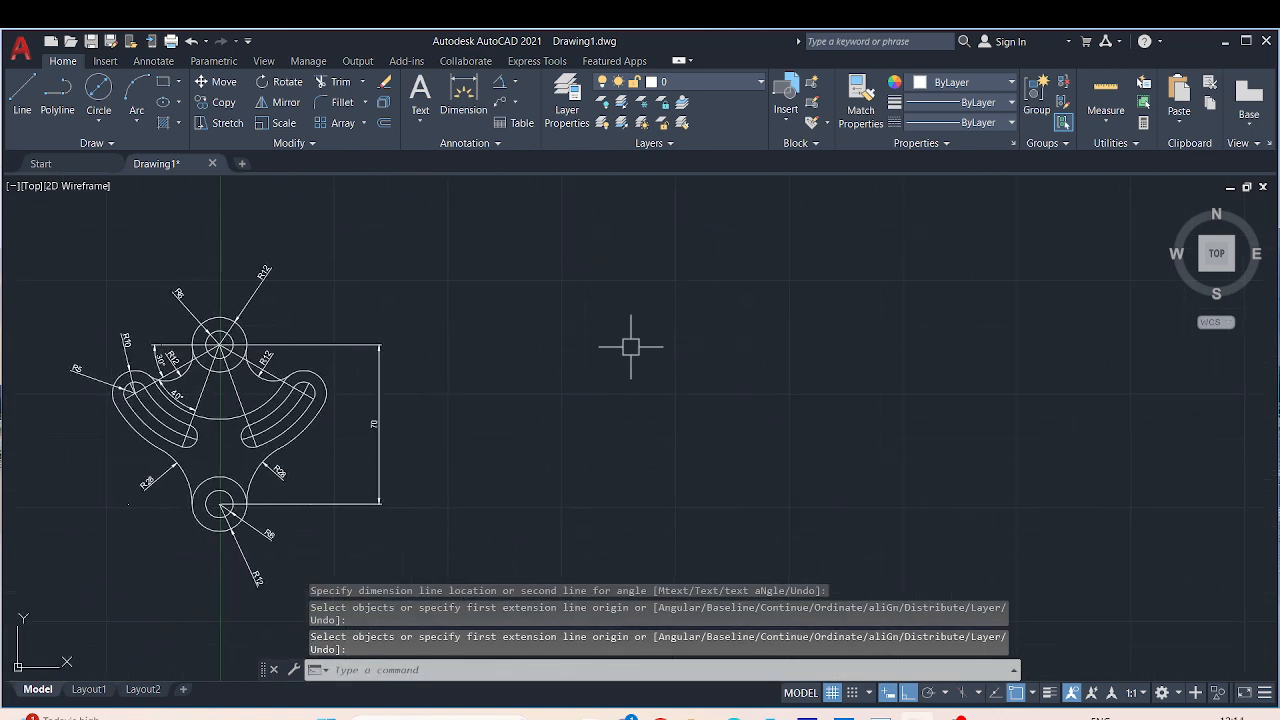
middle_drag(429, 351, 574, 351)
scroll(435, 333, up, 5)
scroll(435, 333, down, 5)
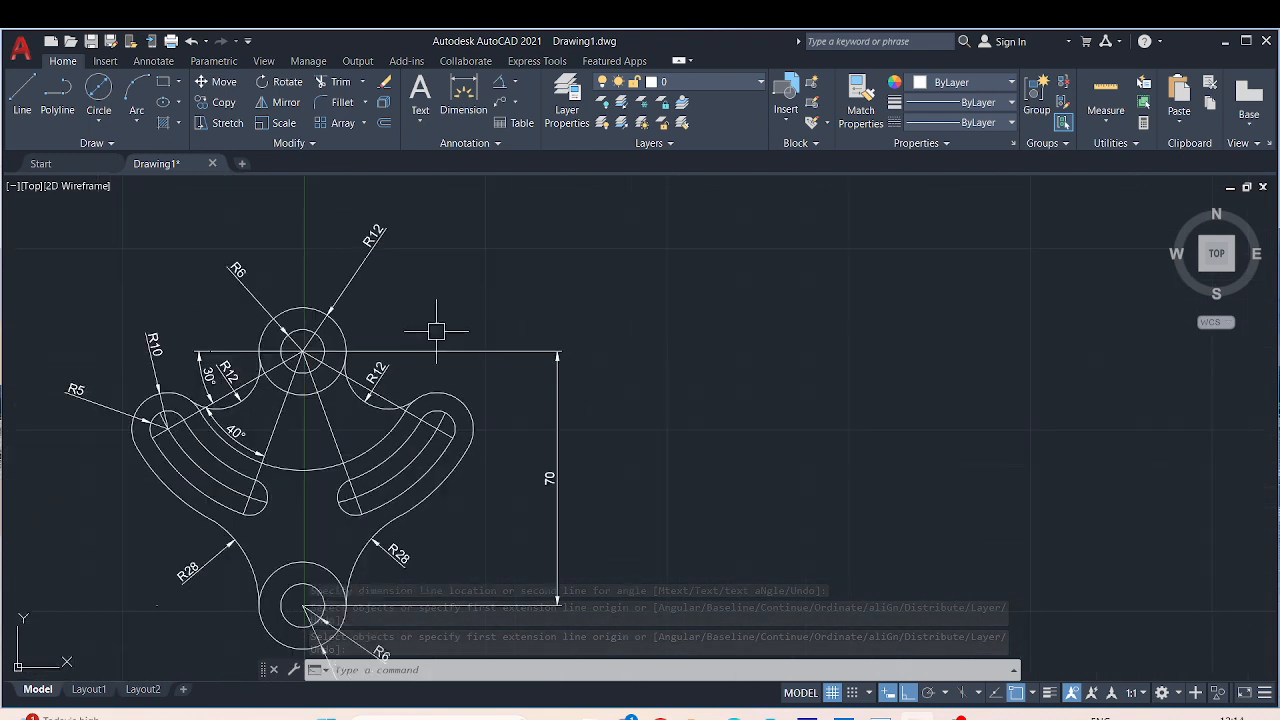
scroll(683, 411, down, 2)
mouse_move(683, 411)
middle_down()
mouse_move(660, 370)
mouse_move(511, 316)
middle_up()
Step: Configure the drawing units to decimal length with 0.000 precision and millimeters as the insertion scale
key(Escape)
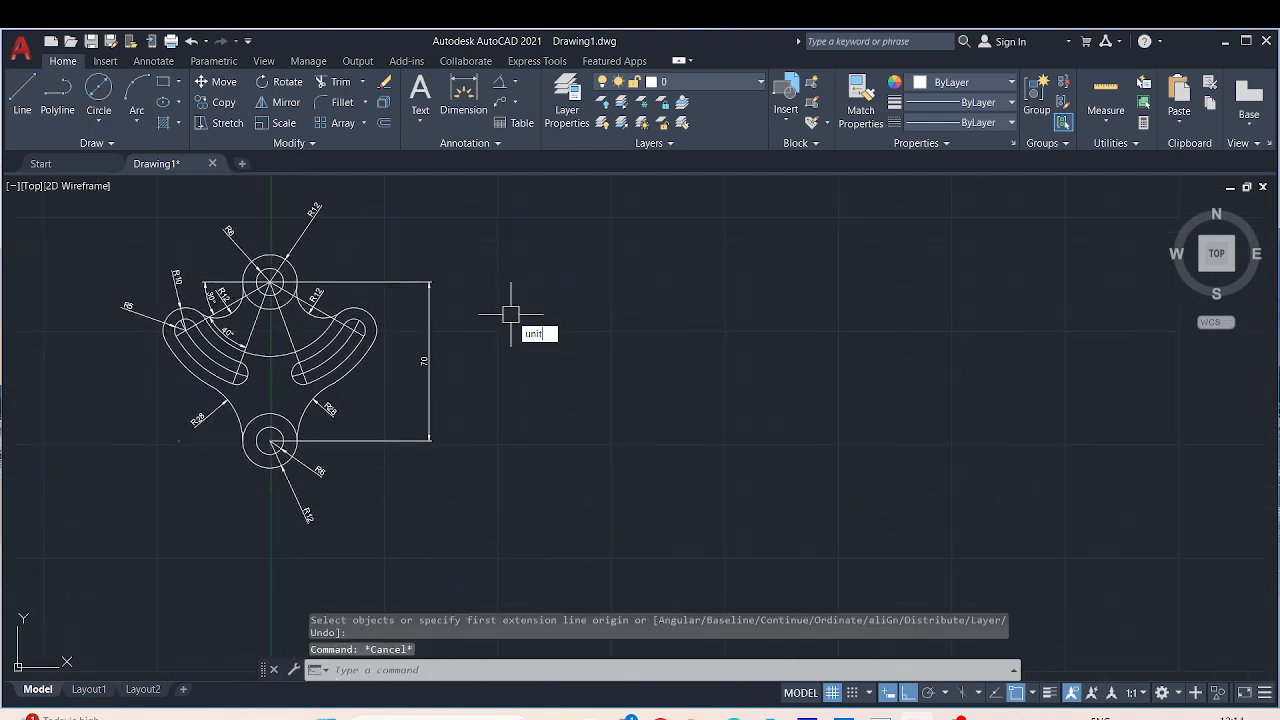
text(units)
key(Return)
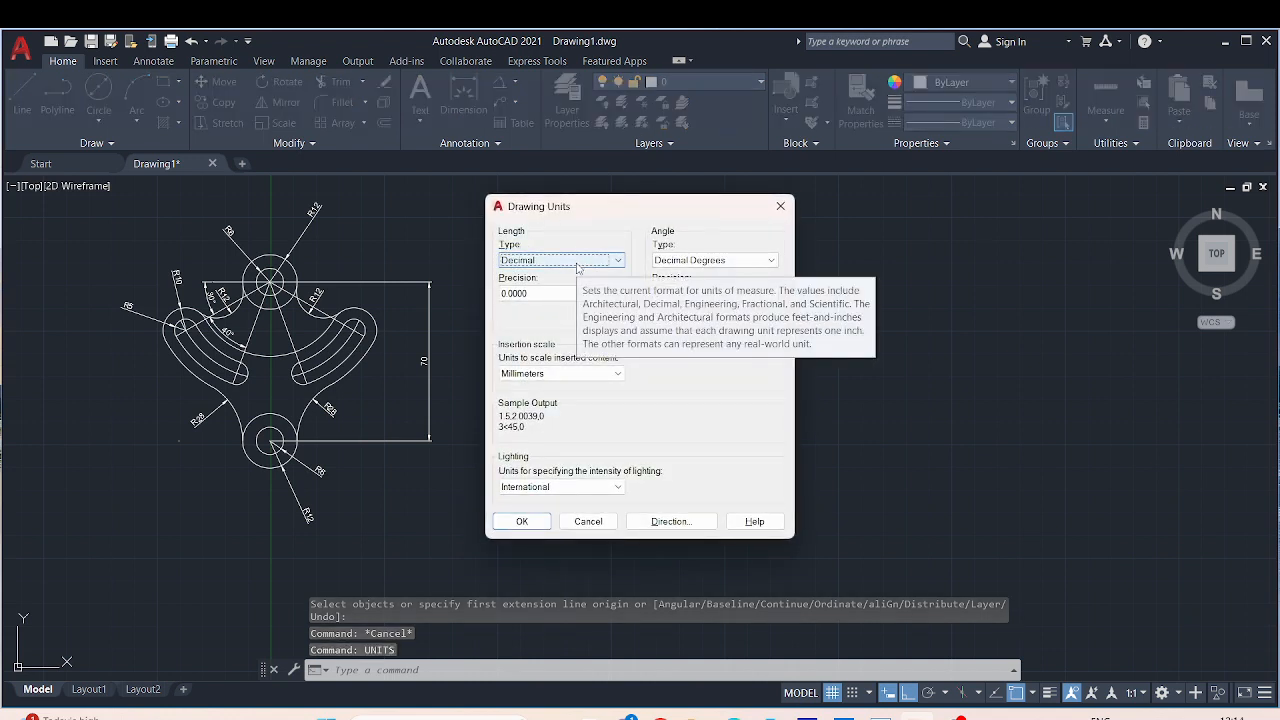
click(576, 262)
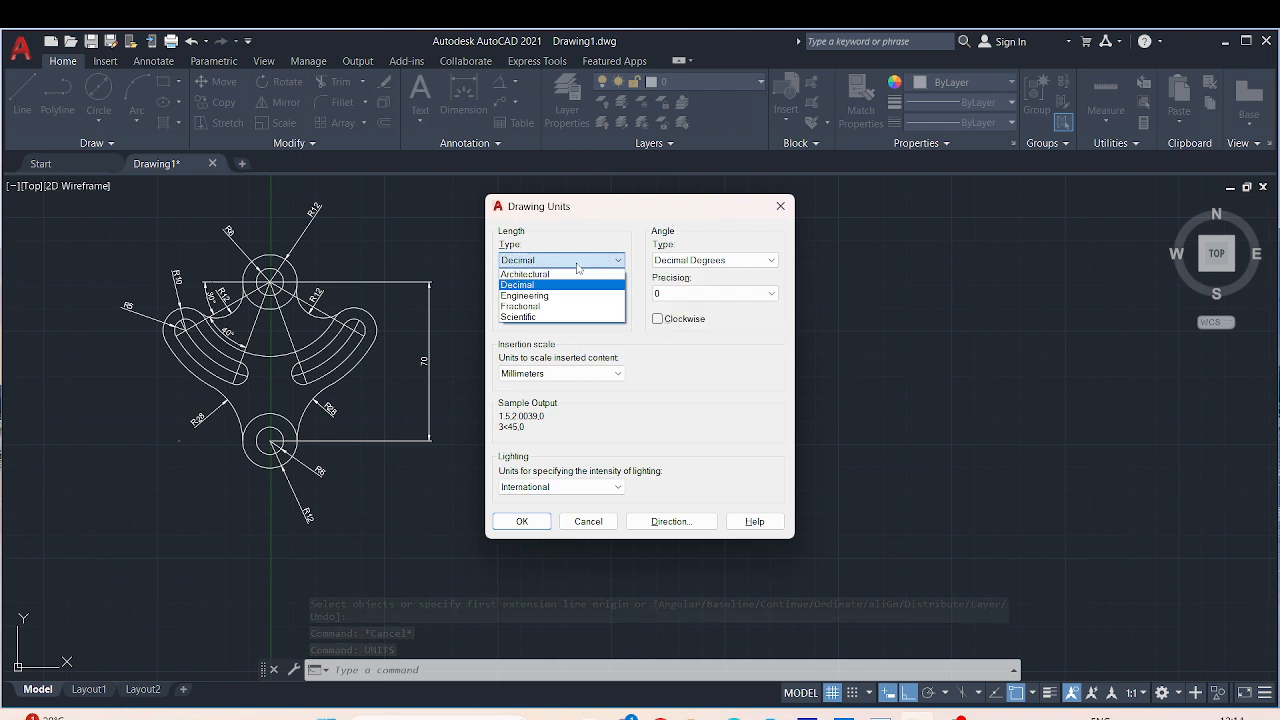
click(560, 282)
click(563, 294)
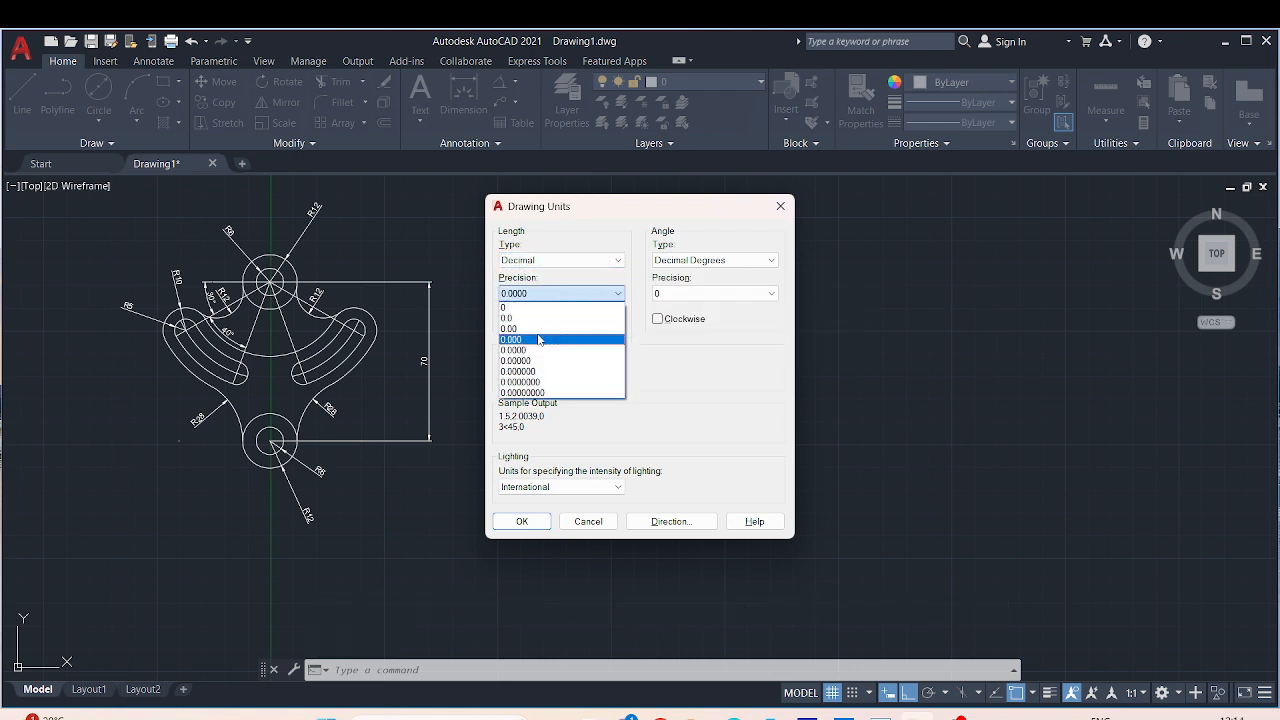
click(538, 340)
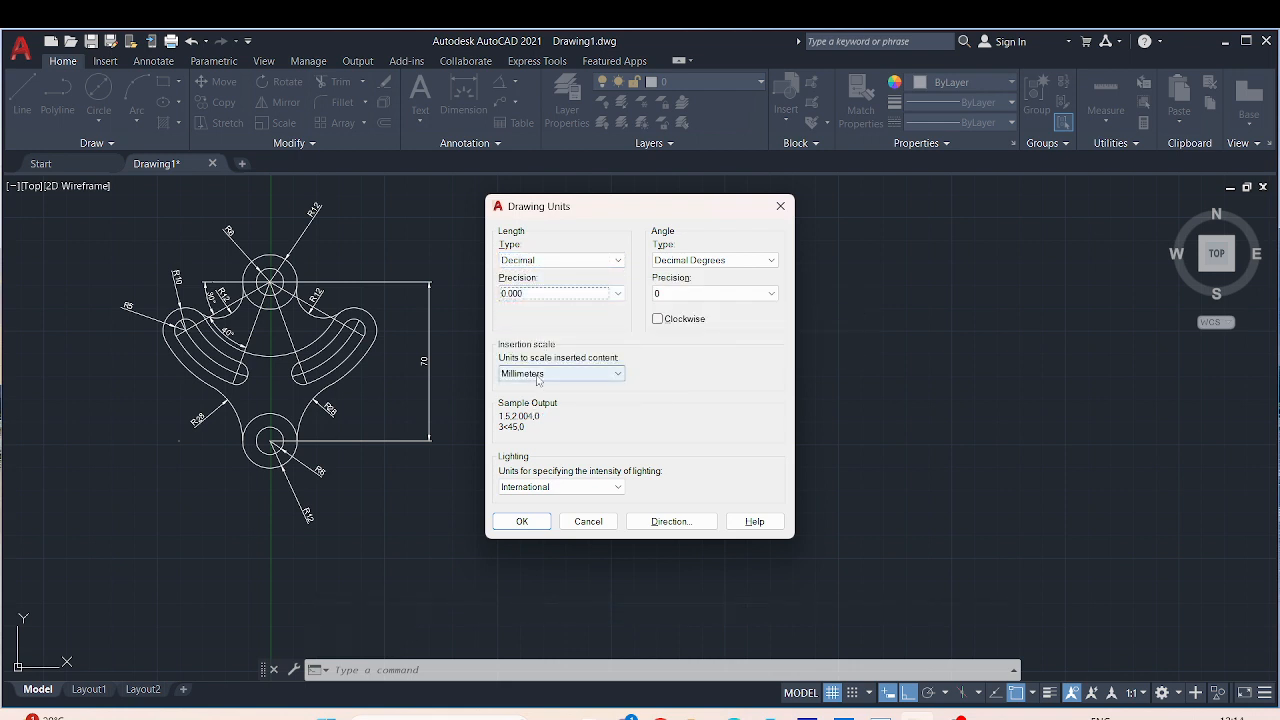
click(537, 376)
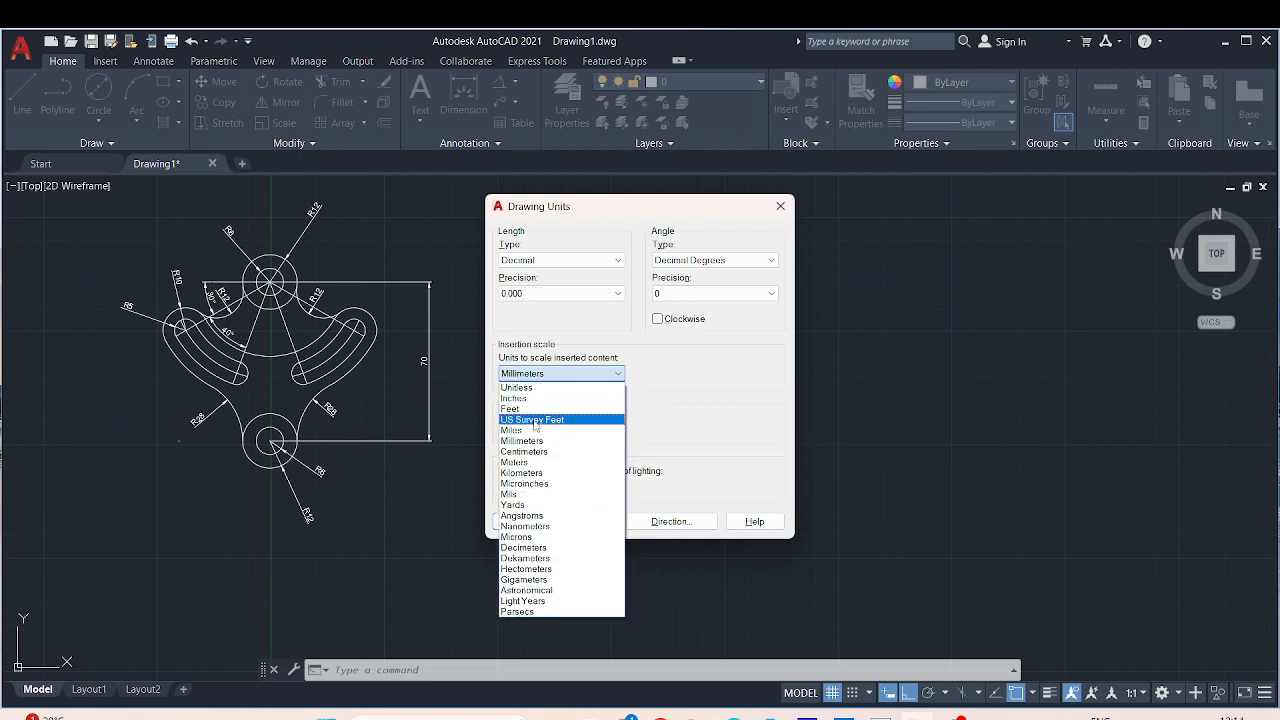
click(538, 441)
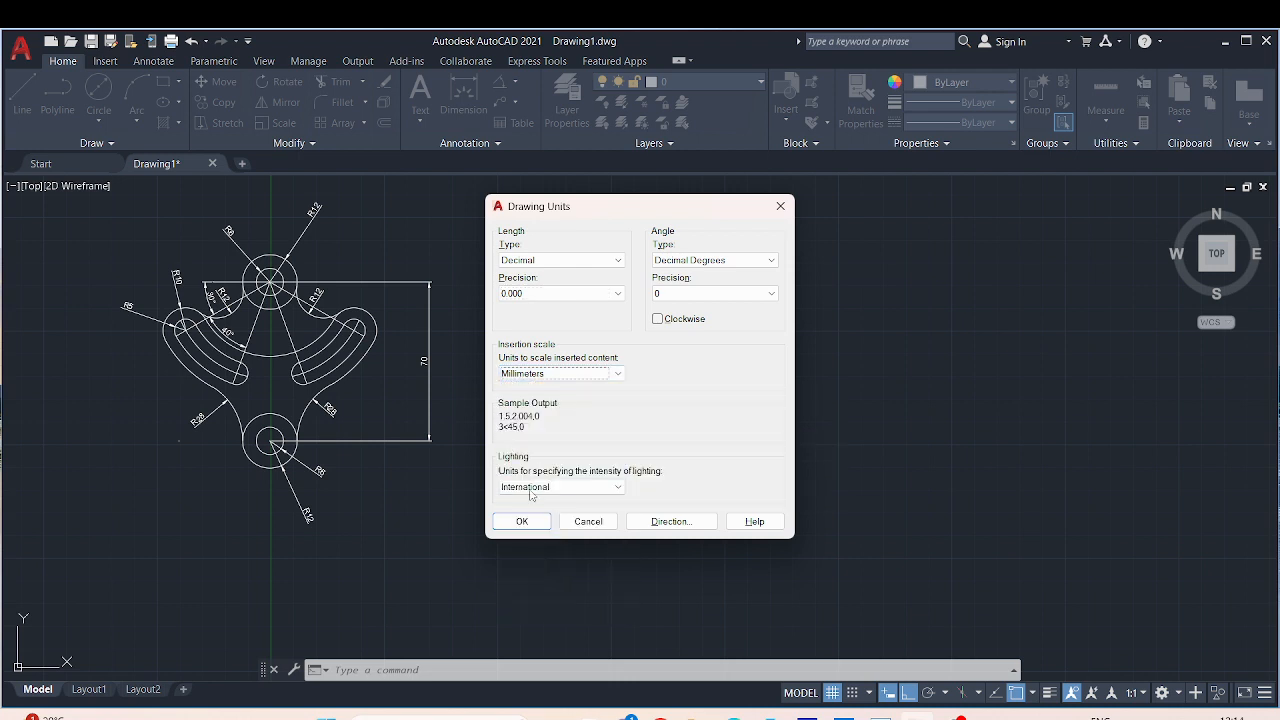
click(523, 520)
Step: Set the drawing limits from 0,0 to 1000,1000 and zoom to show the whole drawing area
text(lim)
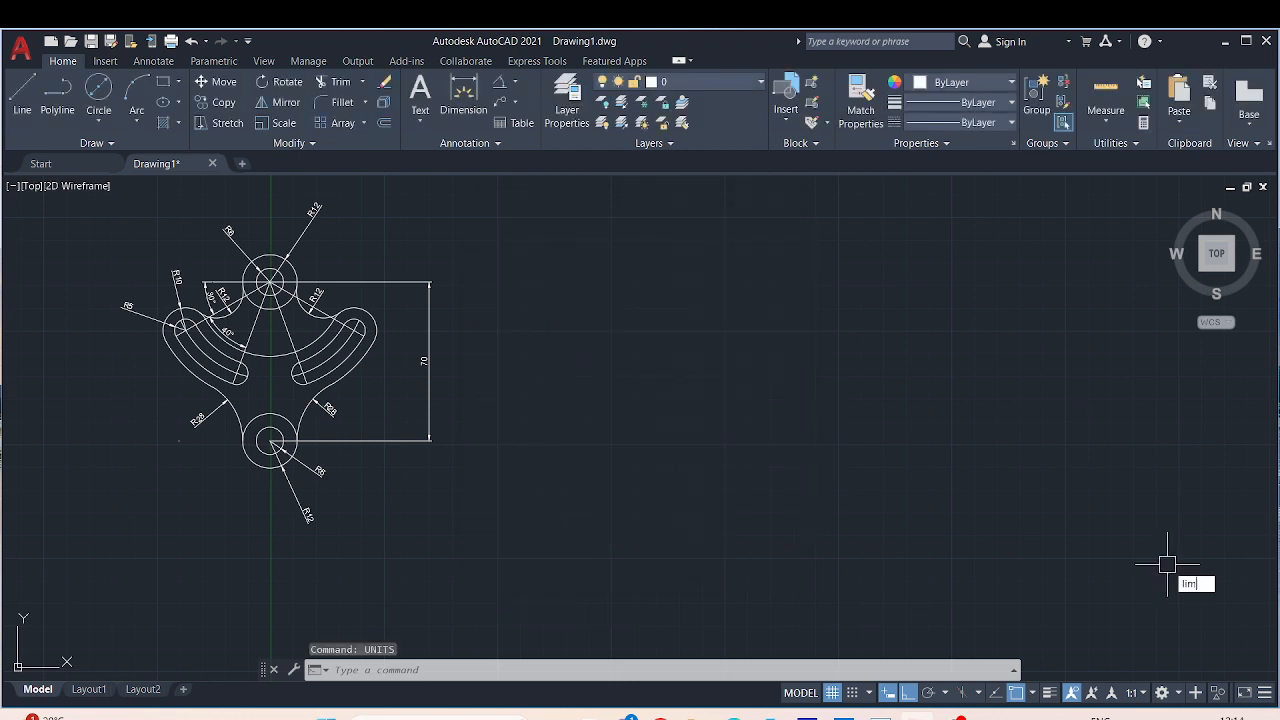
text(its)
key(Return)
text(0,0)
key(Return)
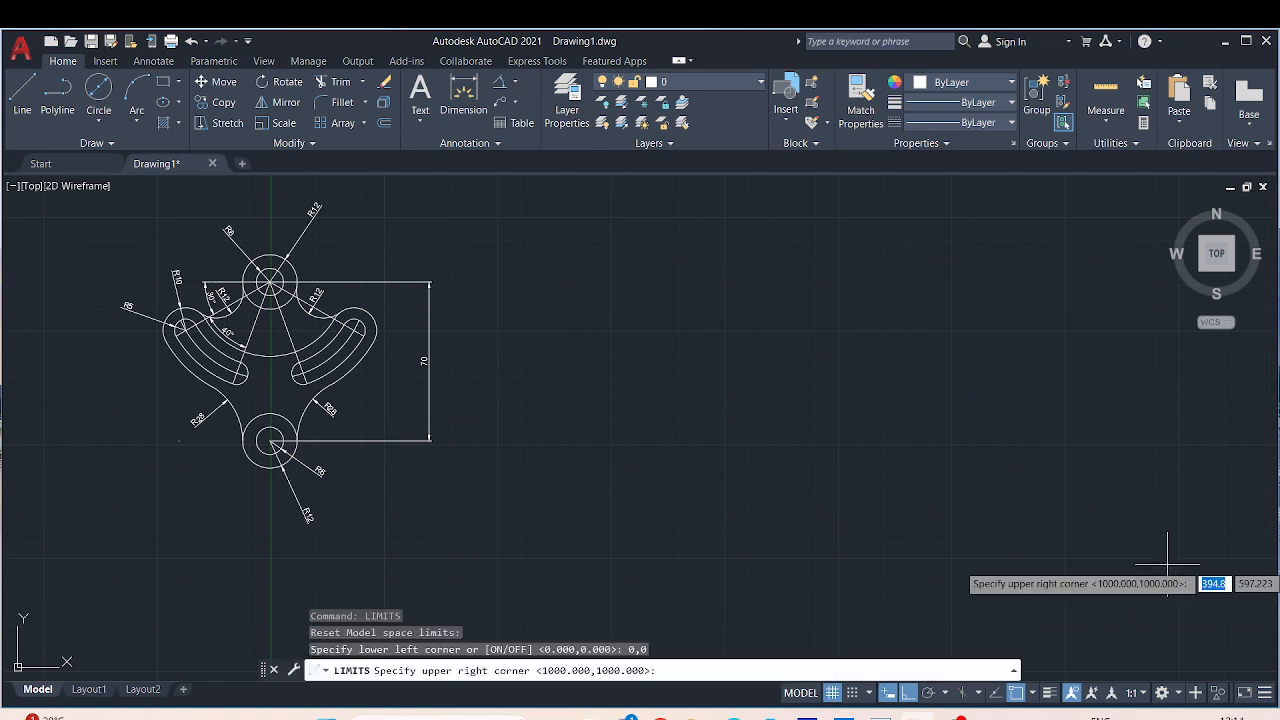
text(1000,1000)
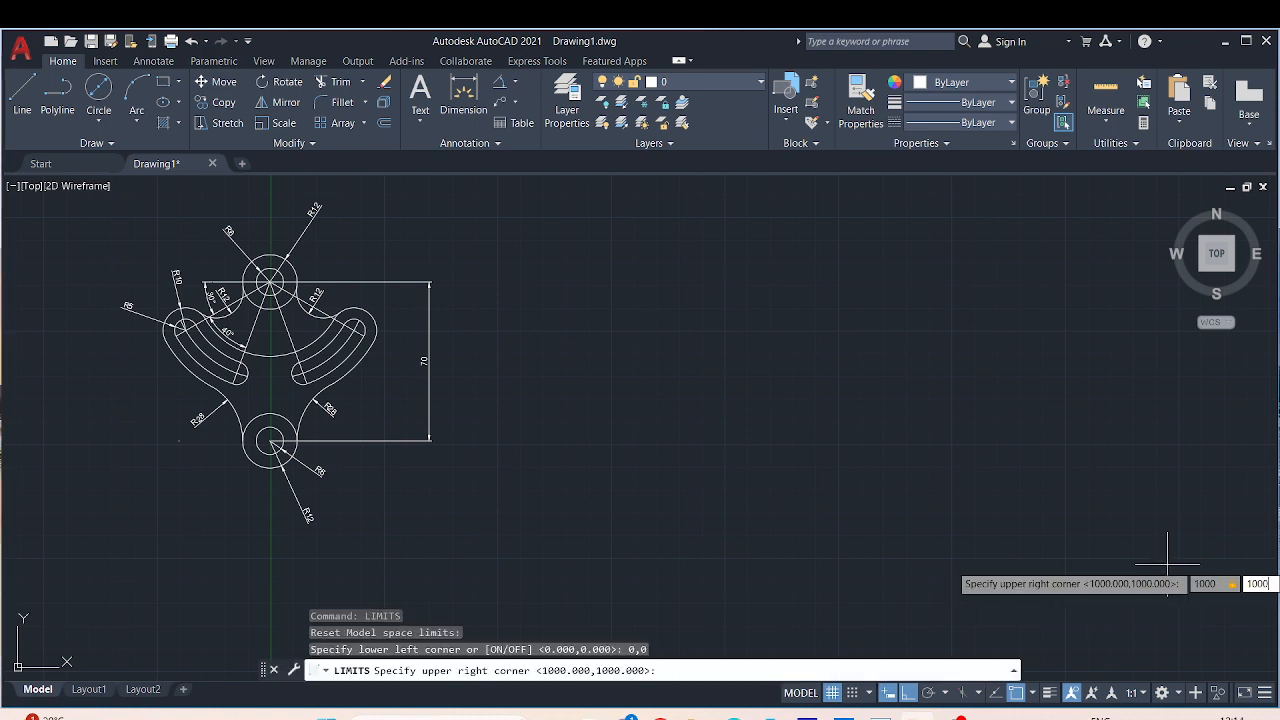
key(Return)
text(z)
key(Return)
text(a)
key(Return)
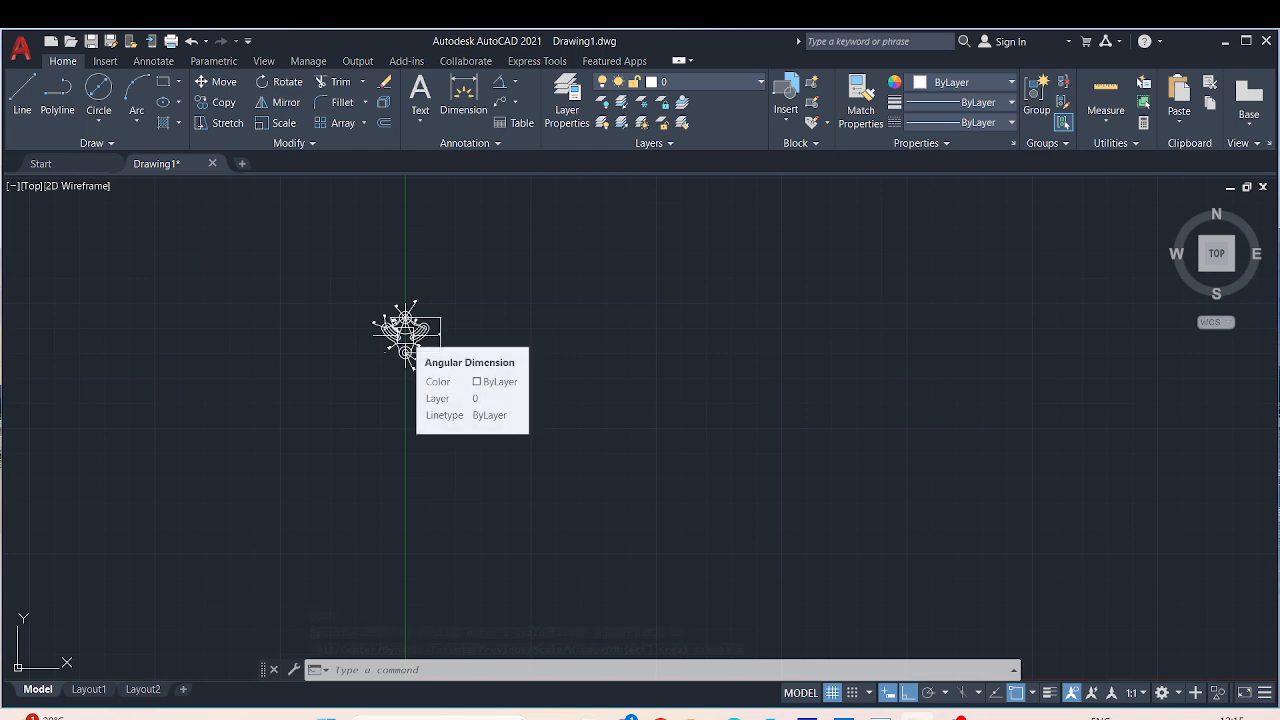
Step: Draw a horizontal construction line in the empty area below the reference part
middle_click(405, 328)
middle_click(405, 328)
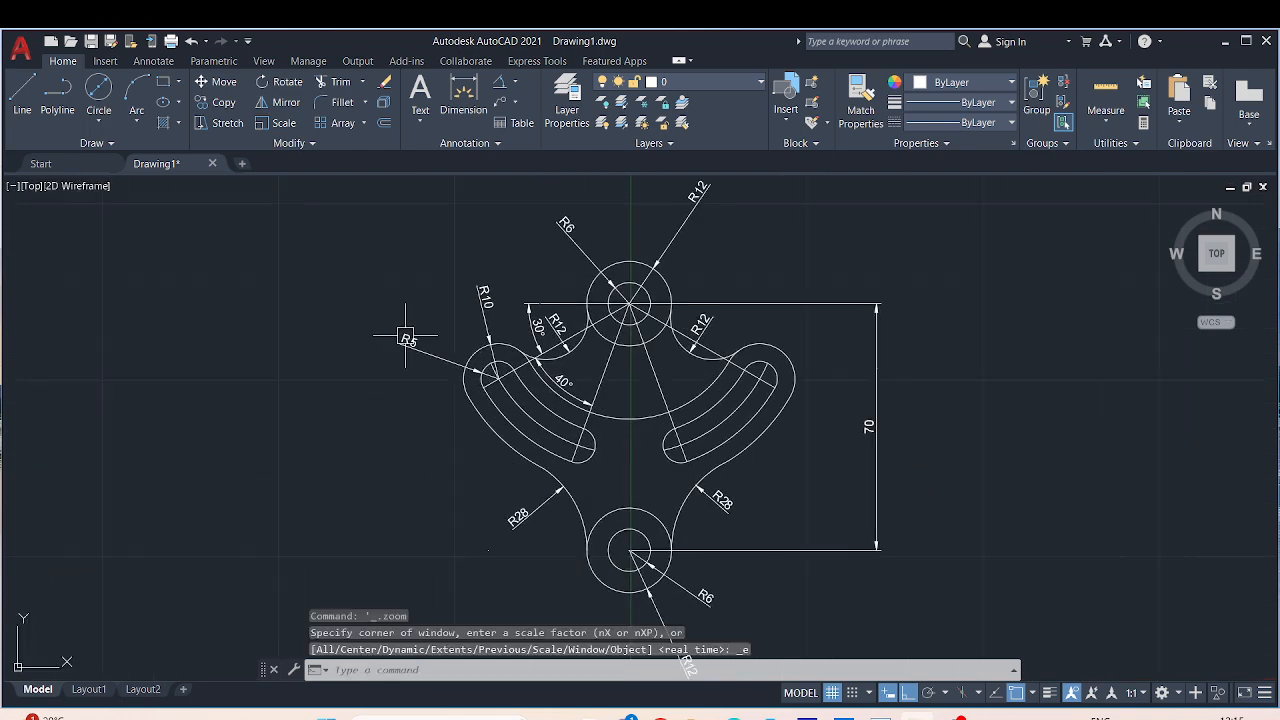
mouse_move(994, 351)
middle_down()
mouse_move(674, 343)
mouse_move(563, 269)
middle_up()
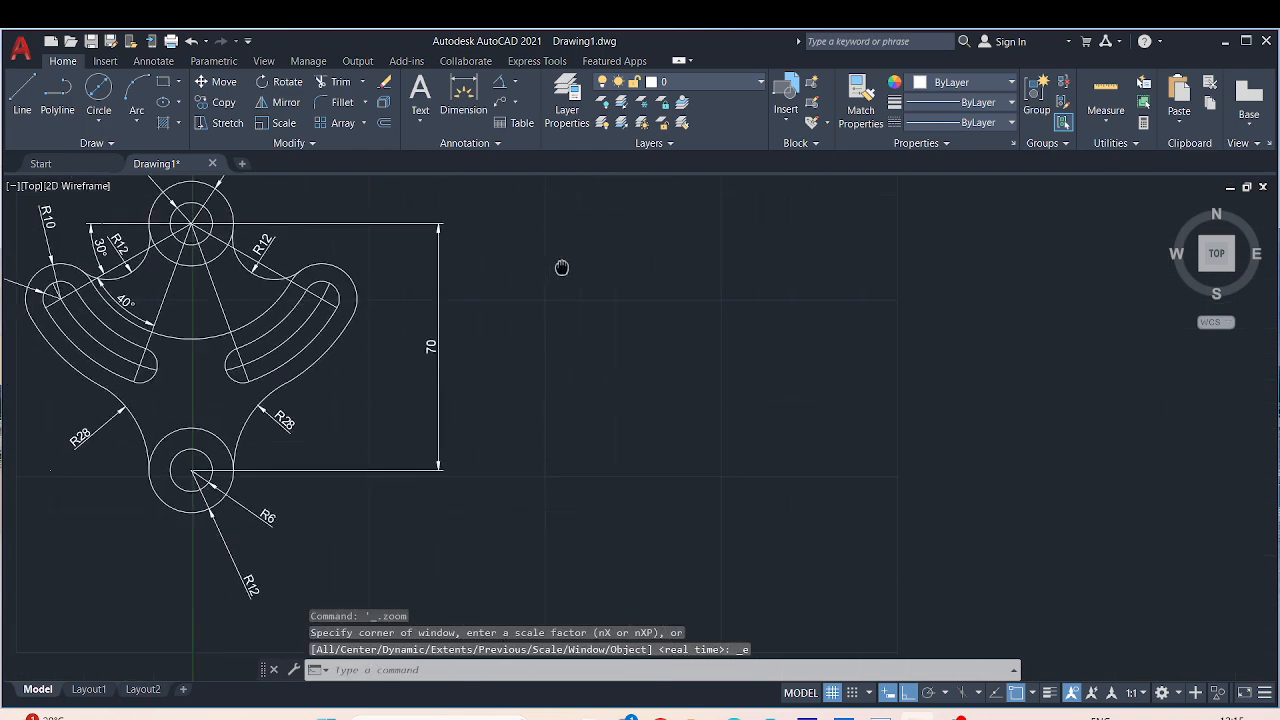
scroll(575, 261, down, 2)
middle_drag(689, 323, 594, 335)
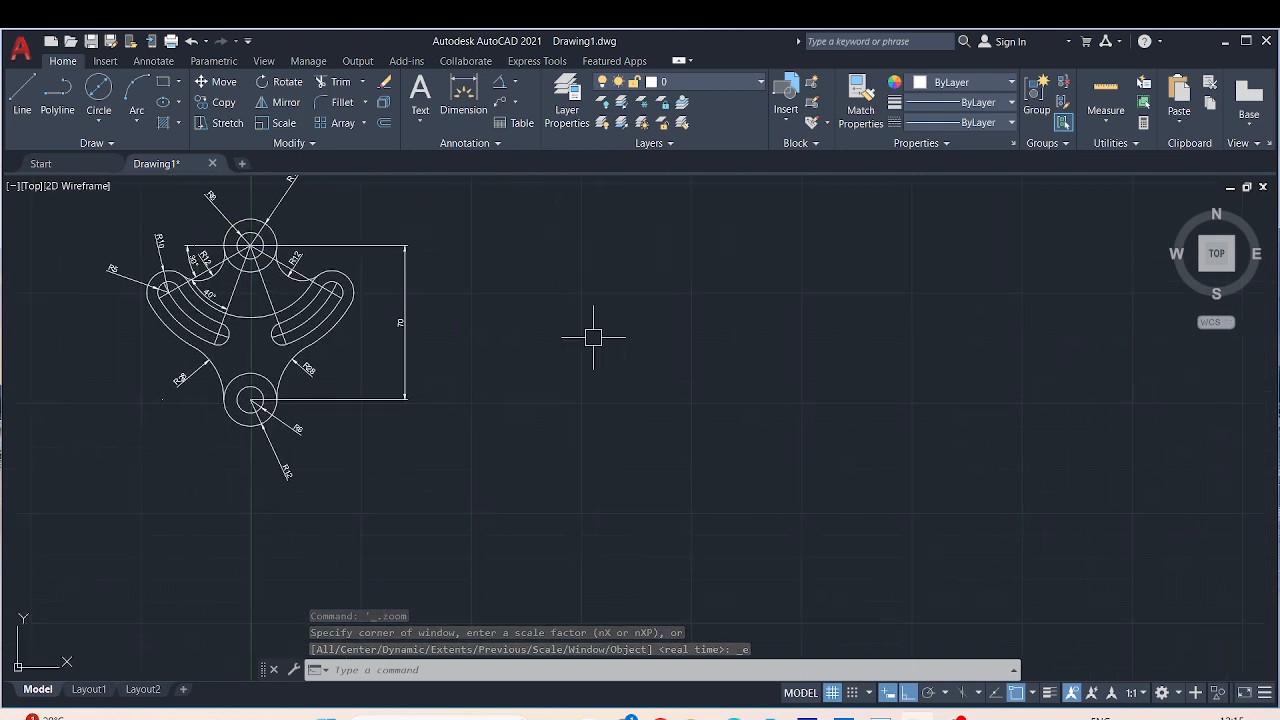
key(Escape)
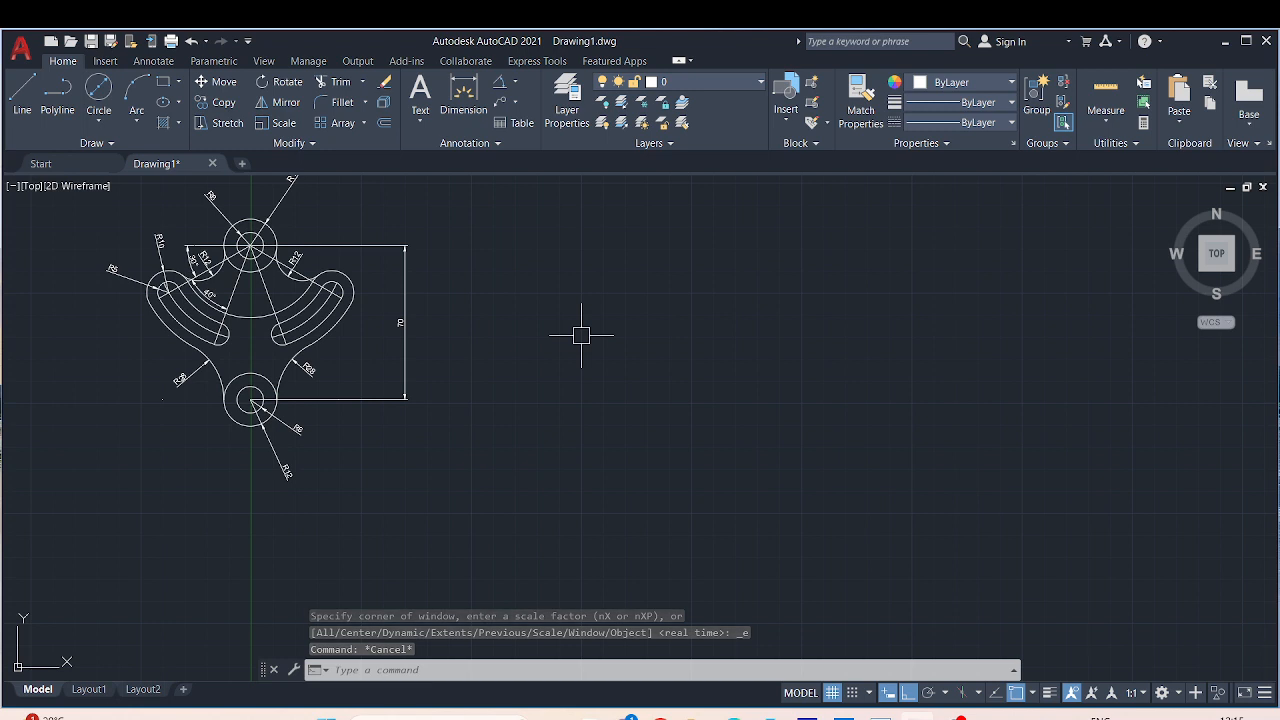
text(xl)
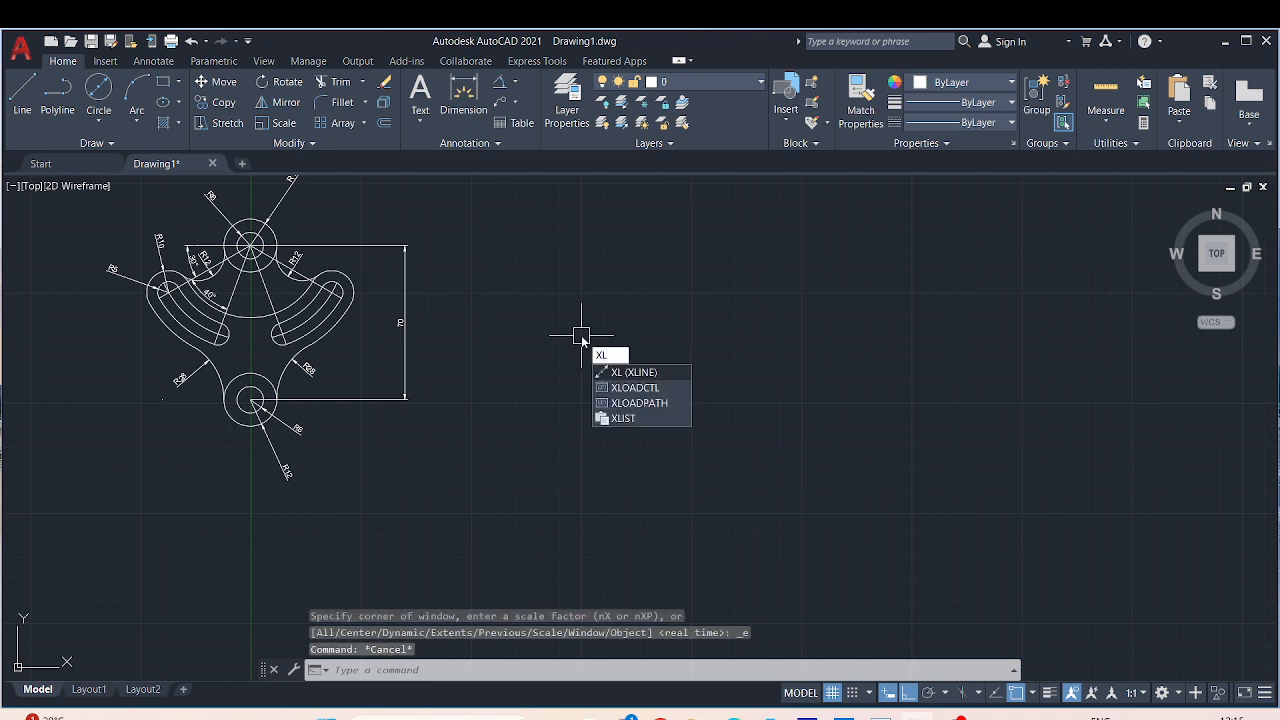
key(Return)
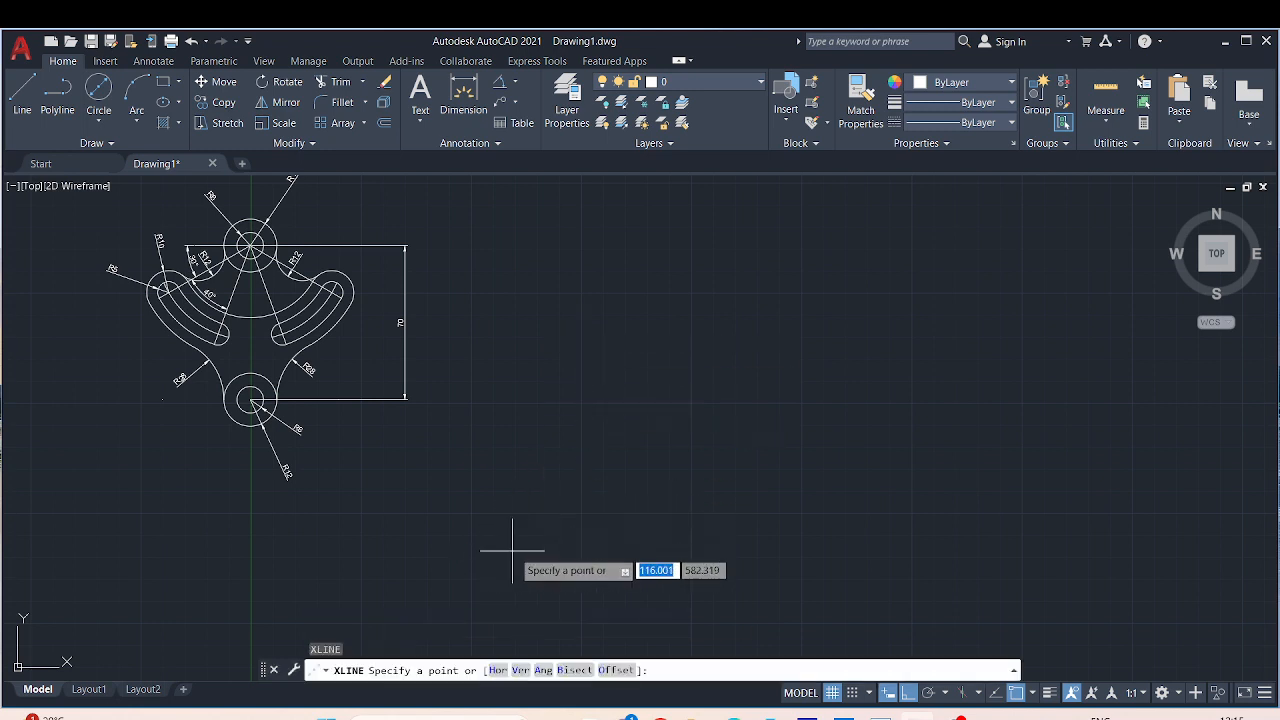
click(497, 670)
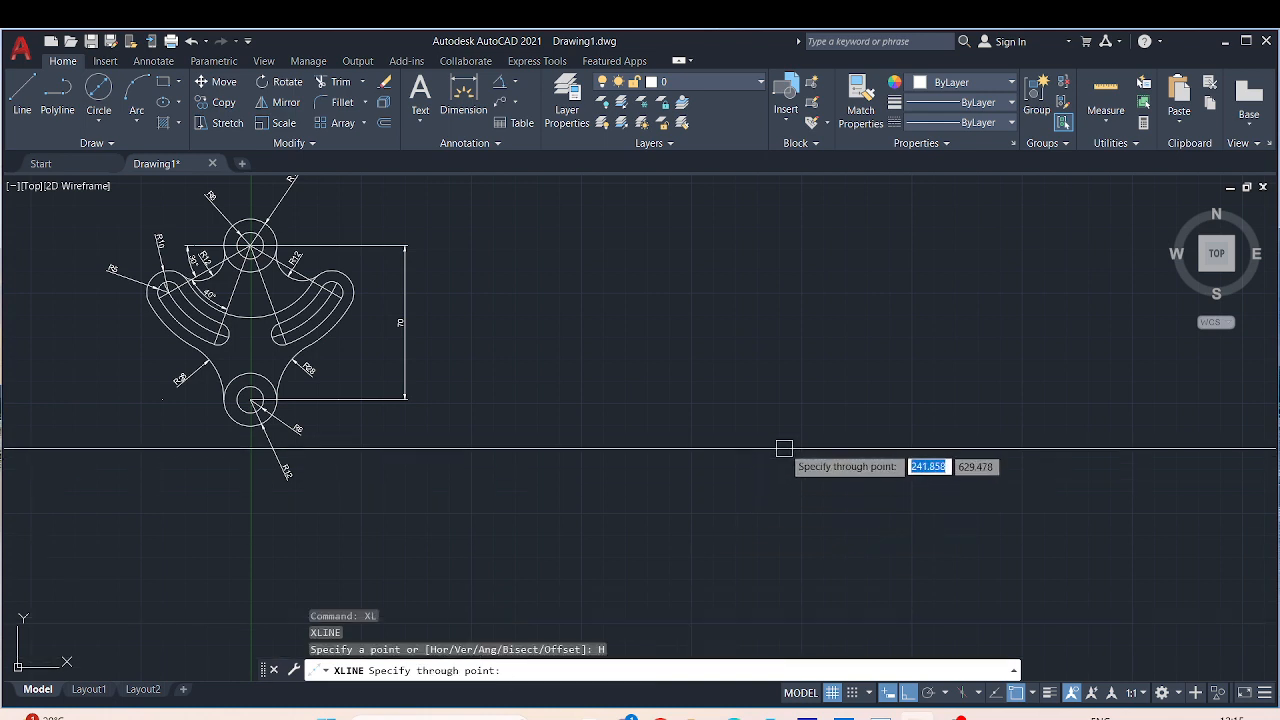
click(841, 542)
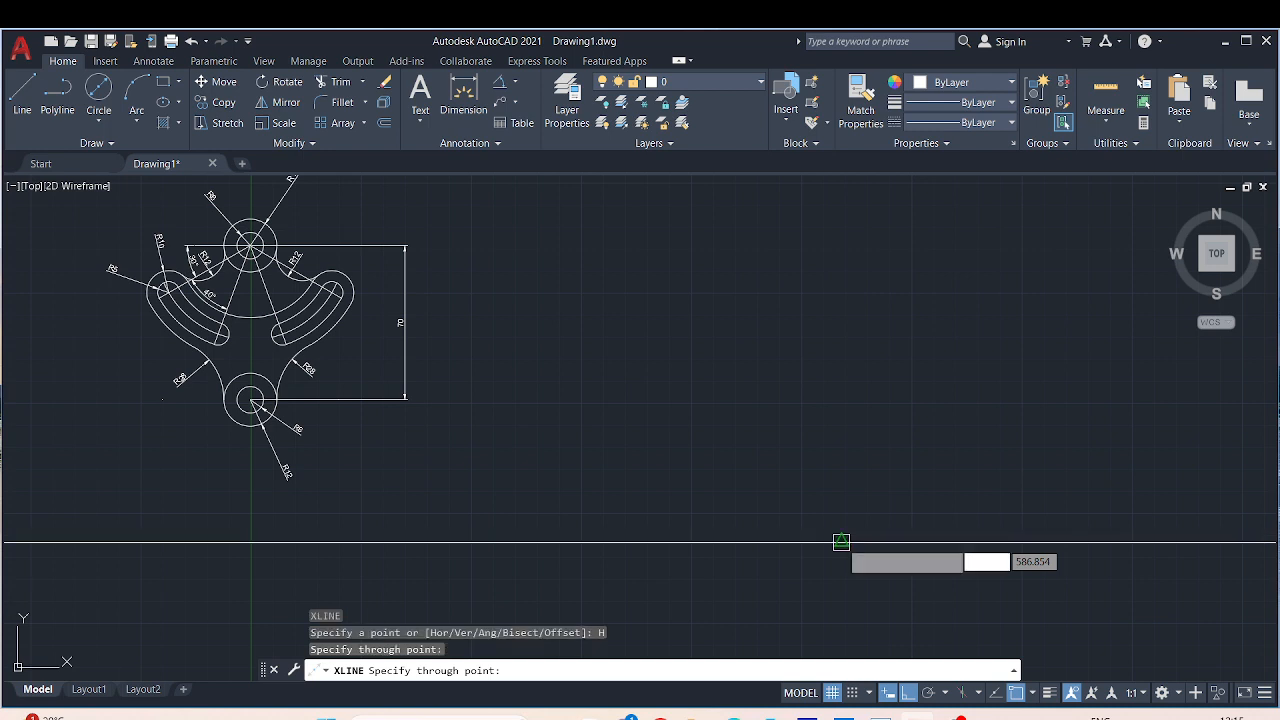
key(Escape)
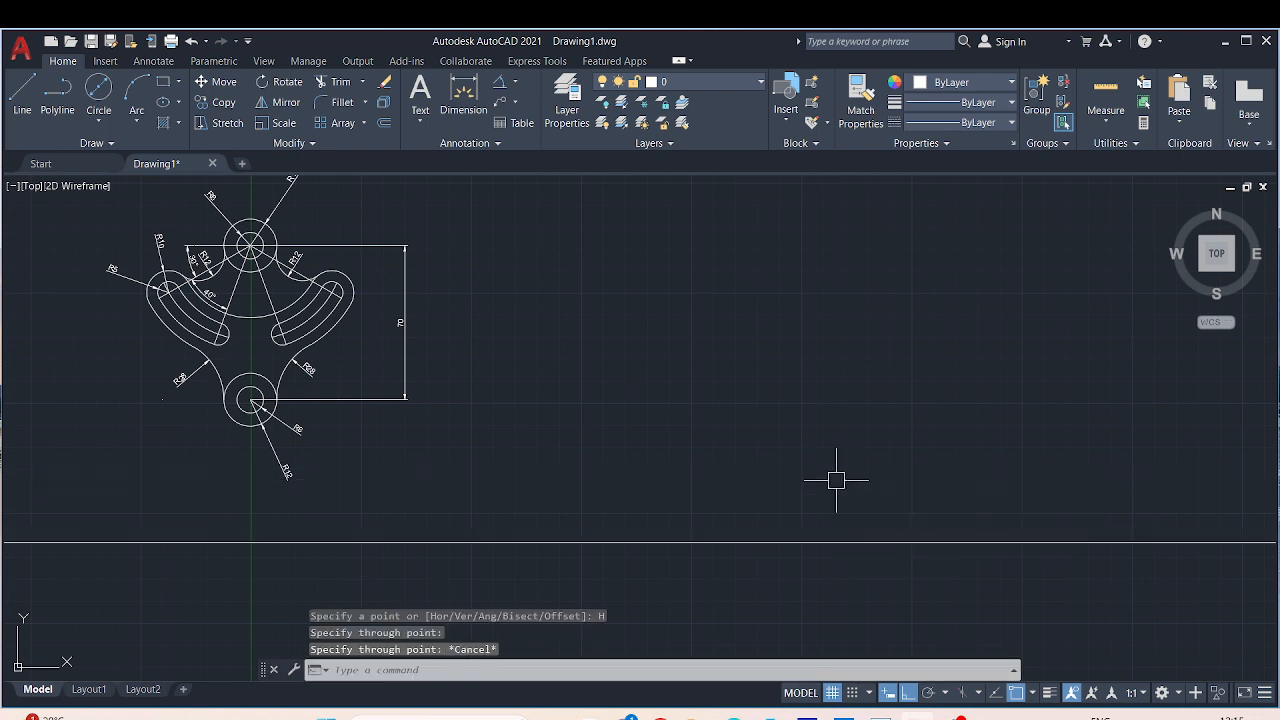
Step: Draw a vertical construction line to the right of the reference part, crossing the horizontal construction line
middle_drag(714, 446, 660, 434)
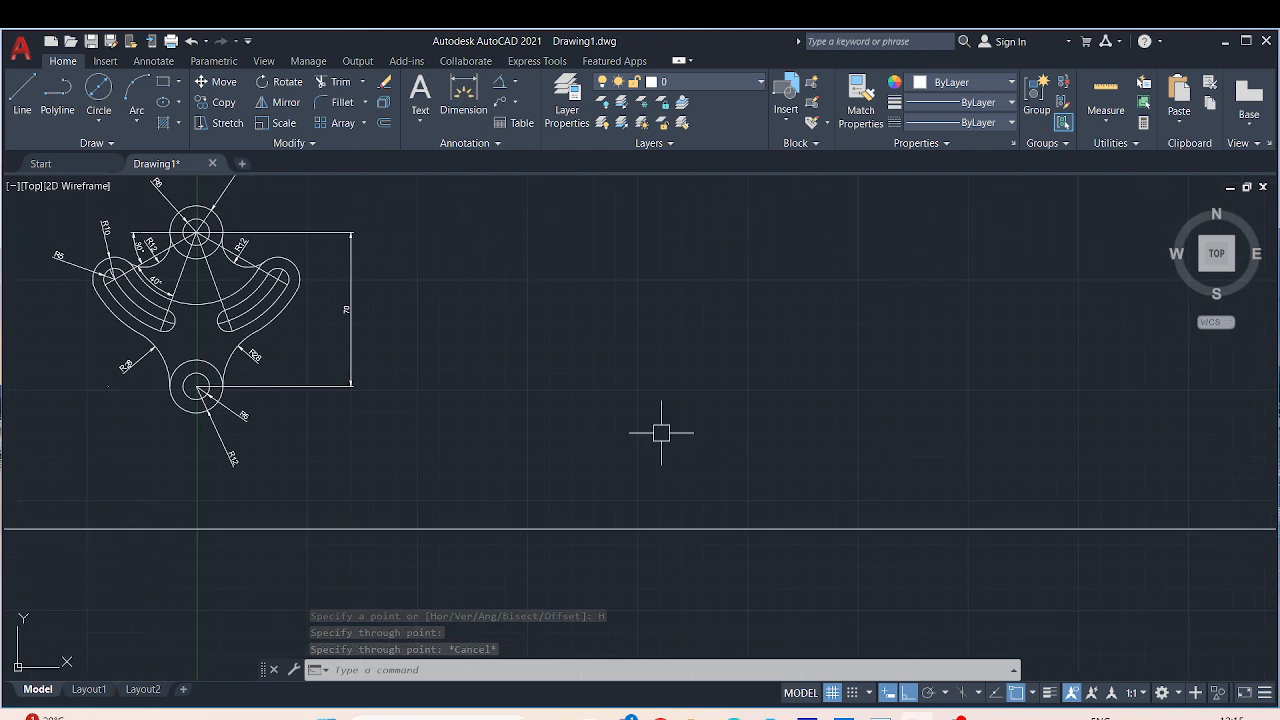
key(Return)
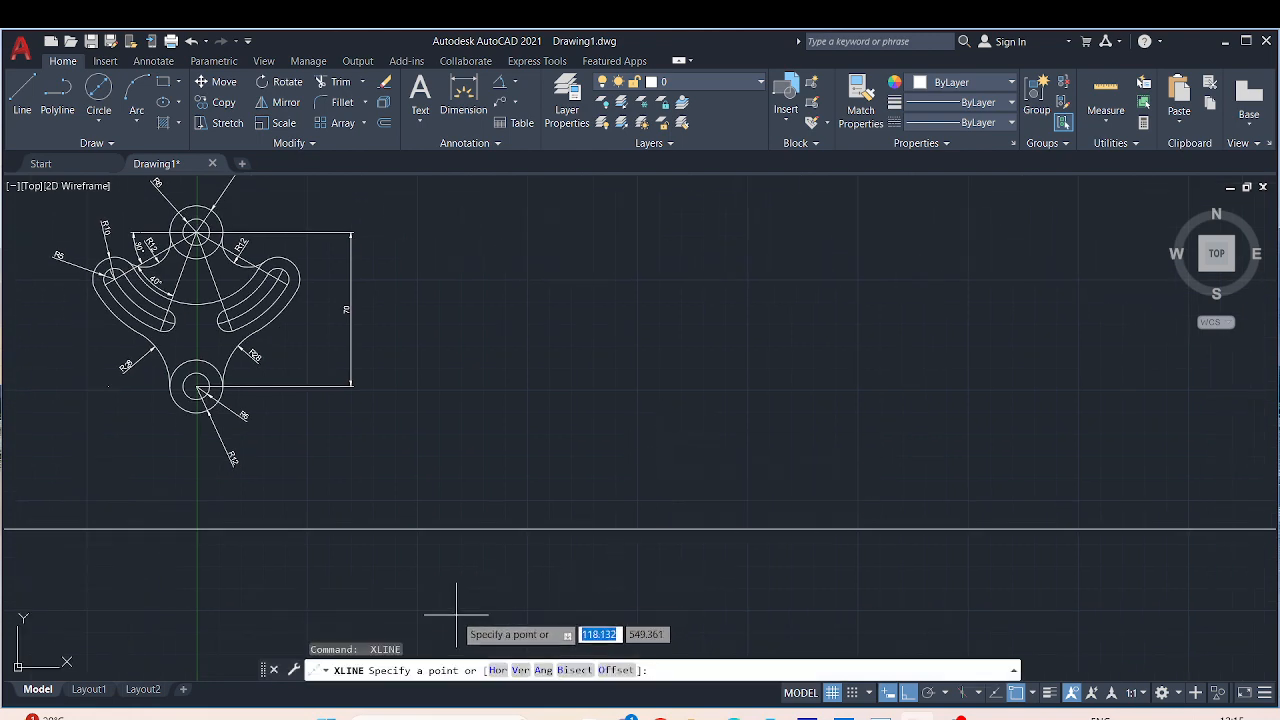
text(v)
key(Return)
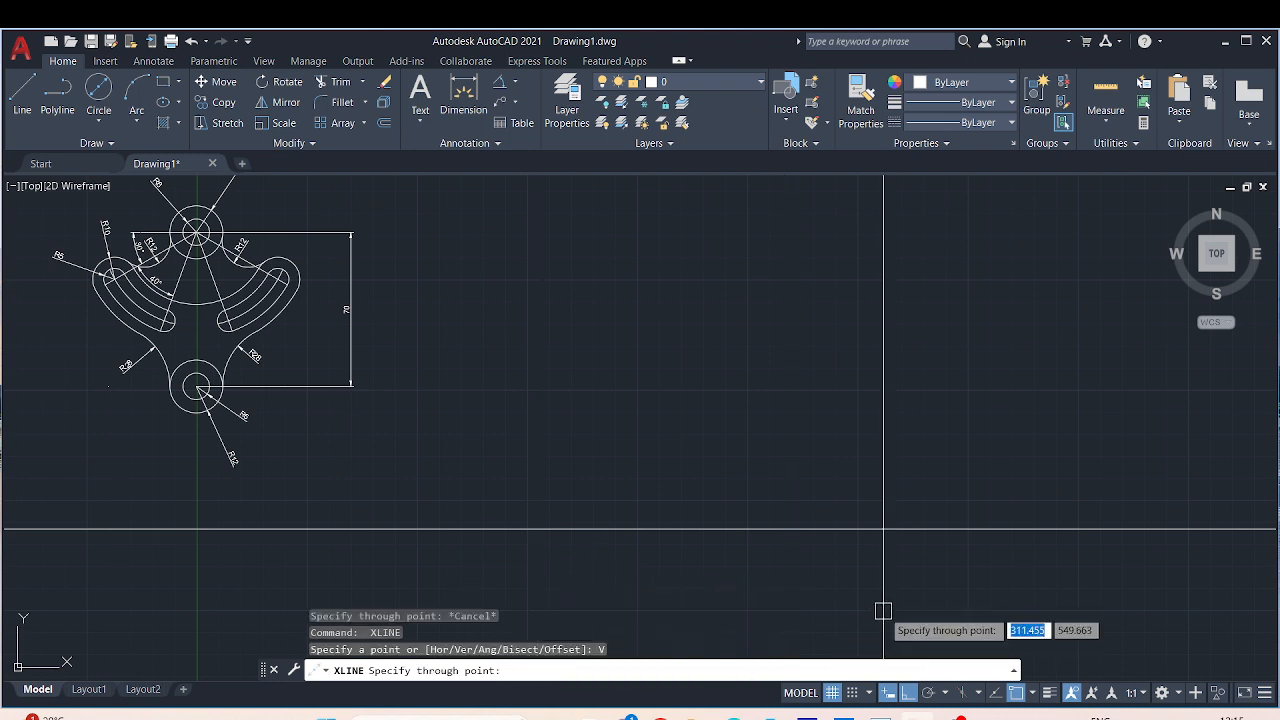
click(749, 566)
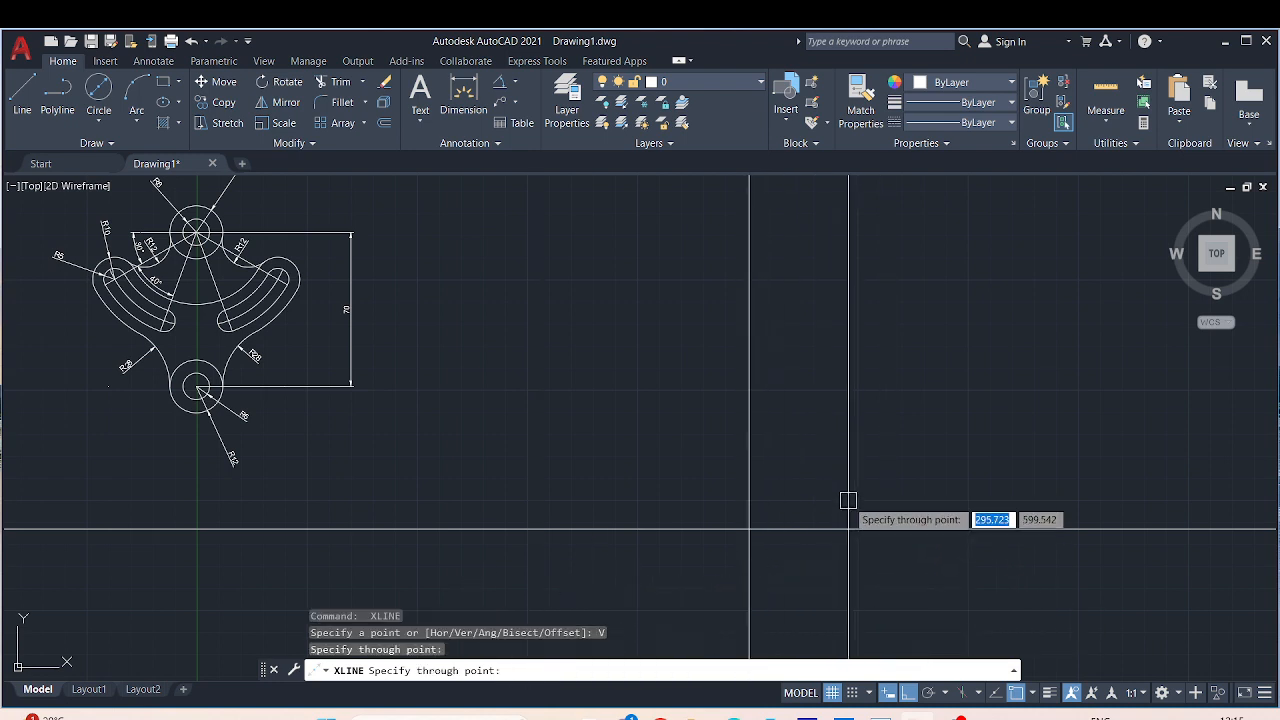
key(Escape)
Step: Examine the reference part's dimensions, reading the radii of the two concentric circles at its lower end
scroll(794, 529, down, 2)
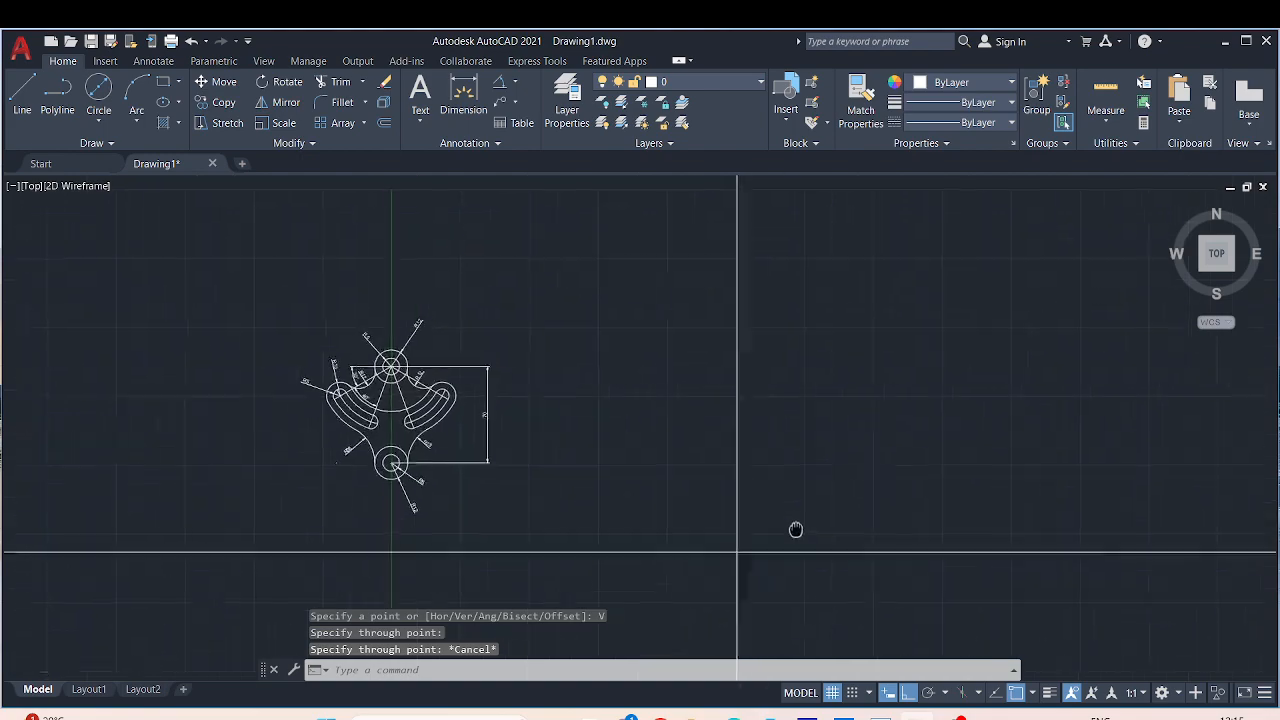
scroll(471, 473, up, 10)
scroll(789, 349, down, 8)
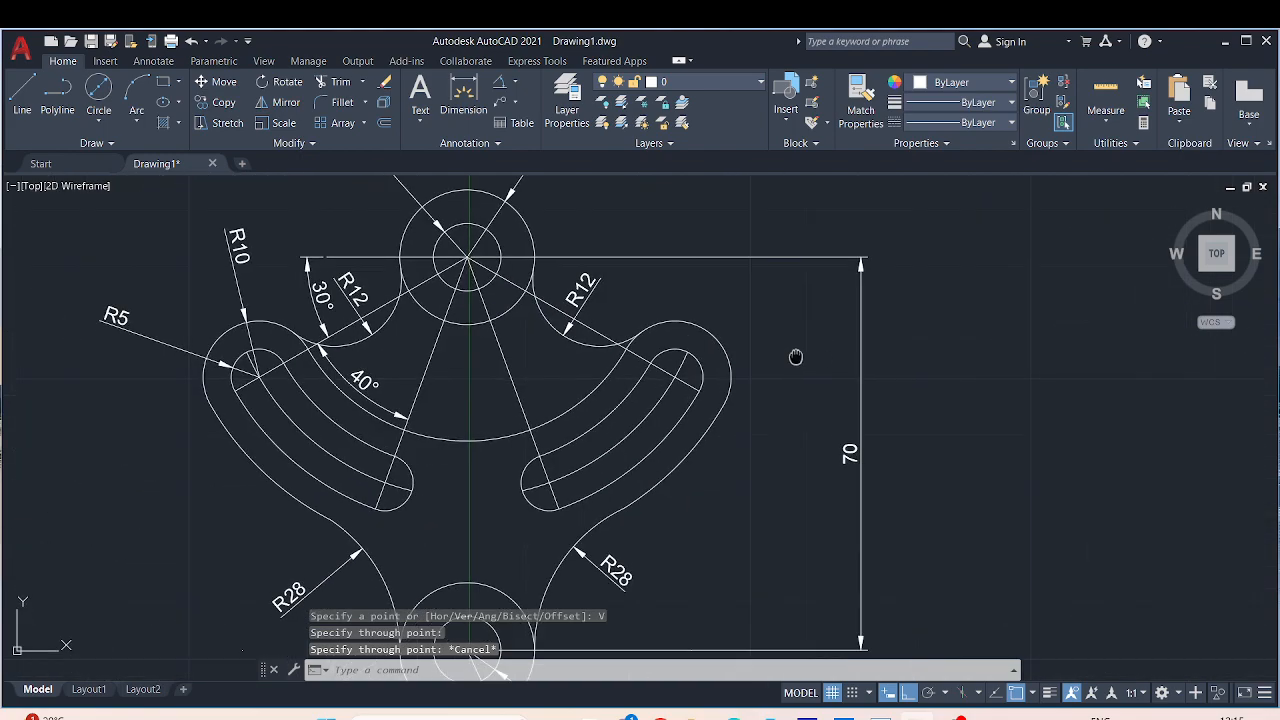
middle_drag(794, 357, 777, 297)
scroll(777, 297, down, 2)
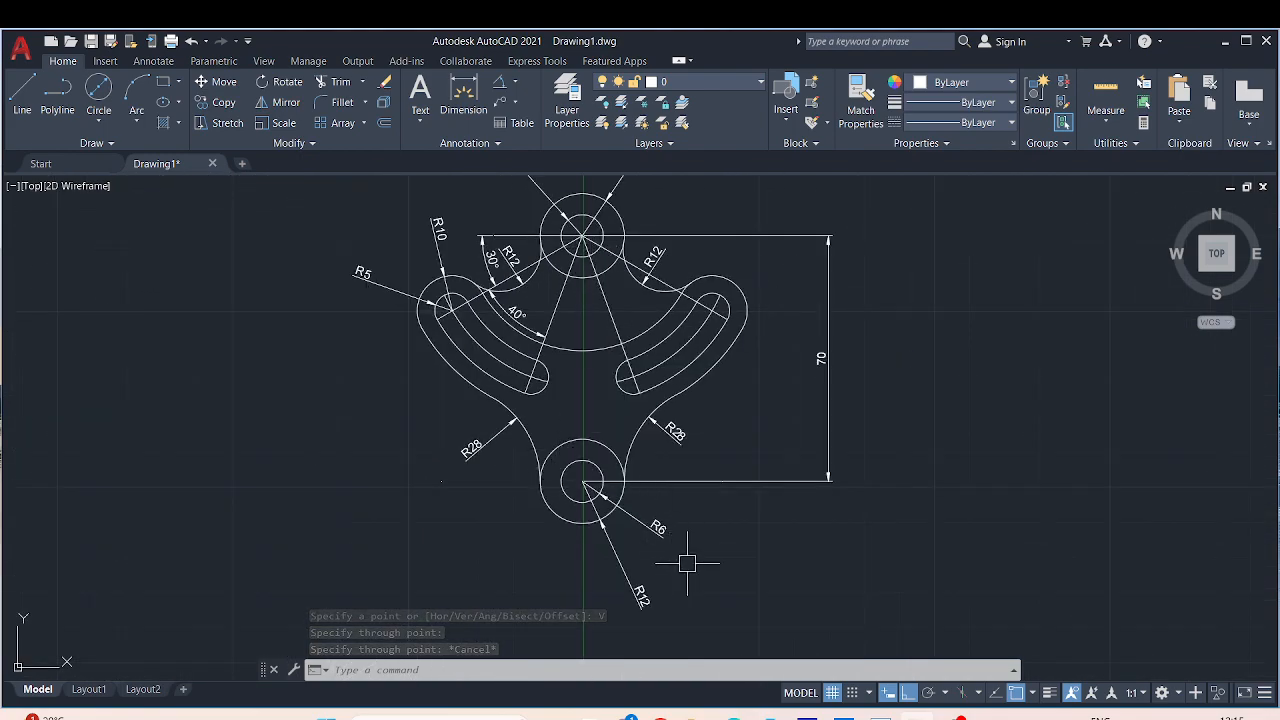
middle_drag(716, 543, 630, 459)
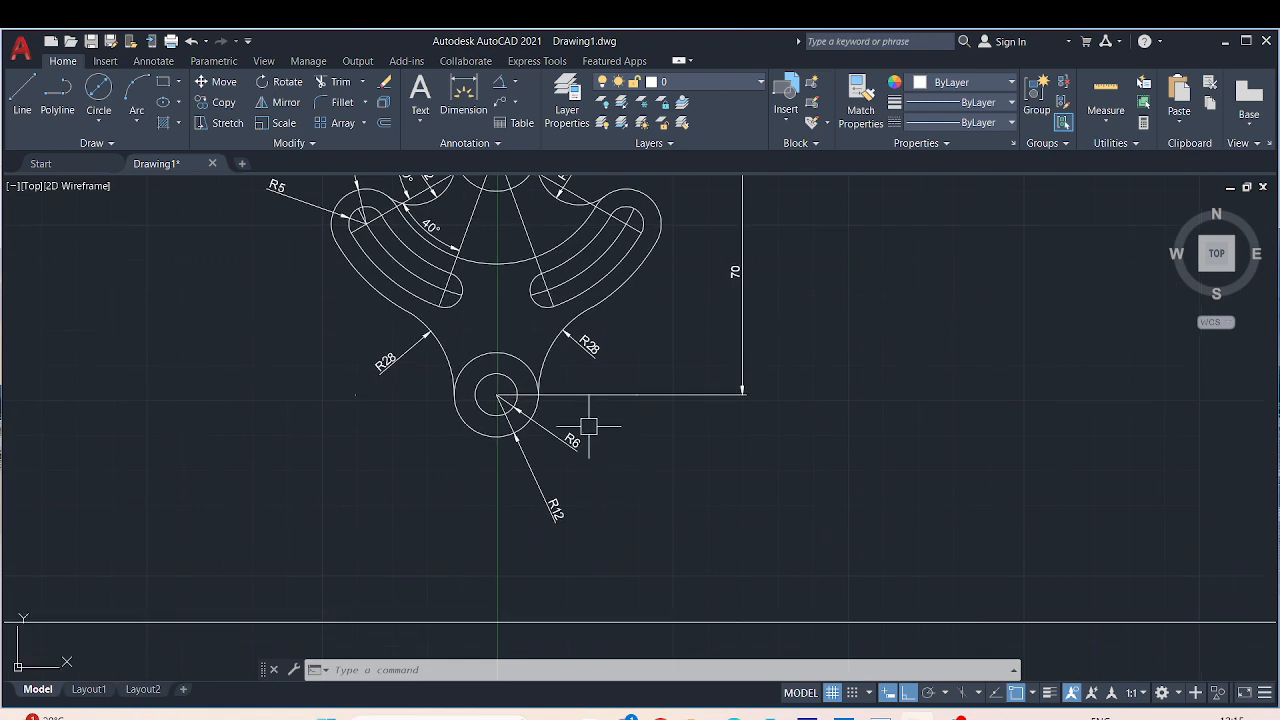
middle_drag(649, 358, 611, 433)
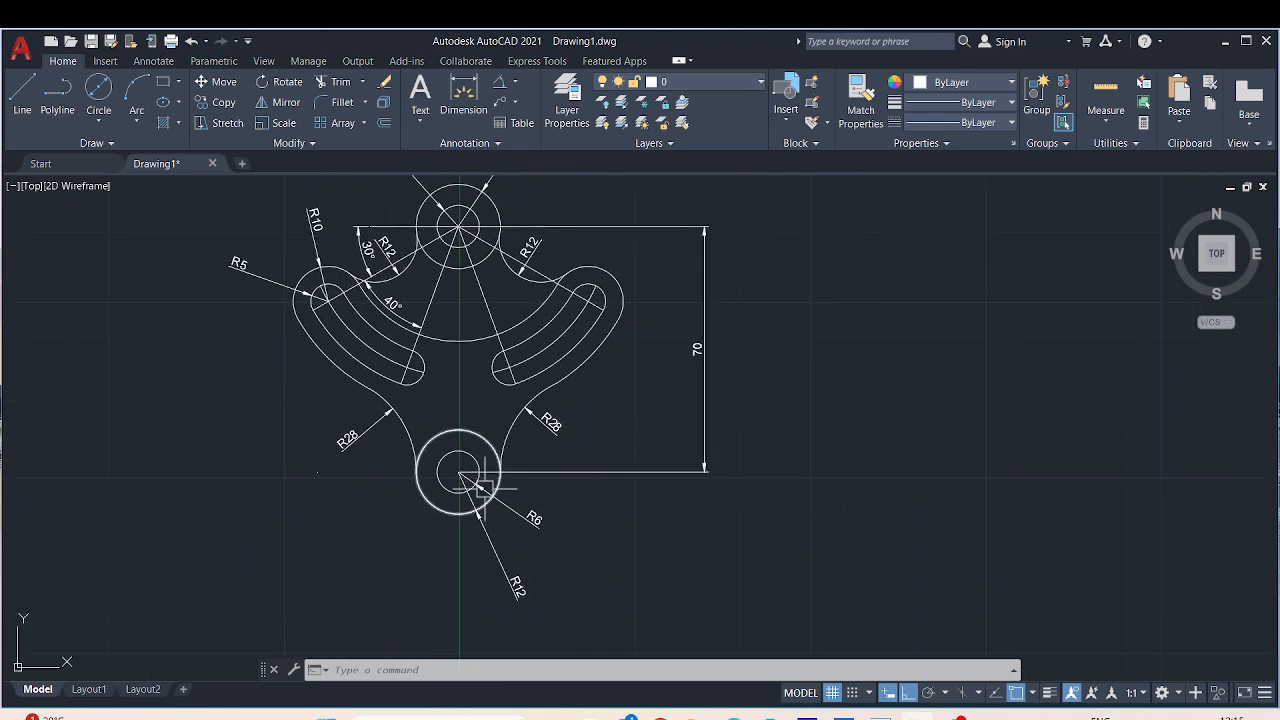
middle_drag(662, 569, 601, 520)
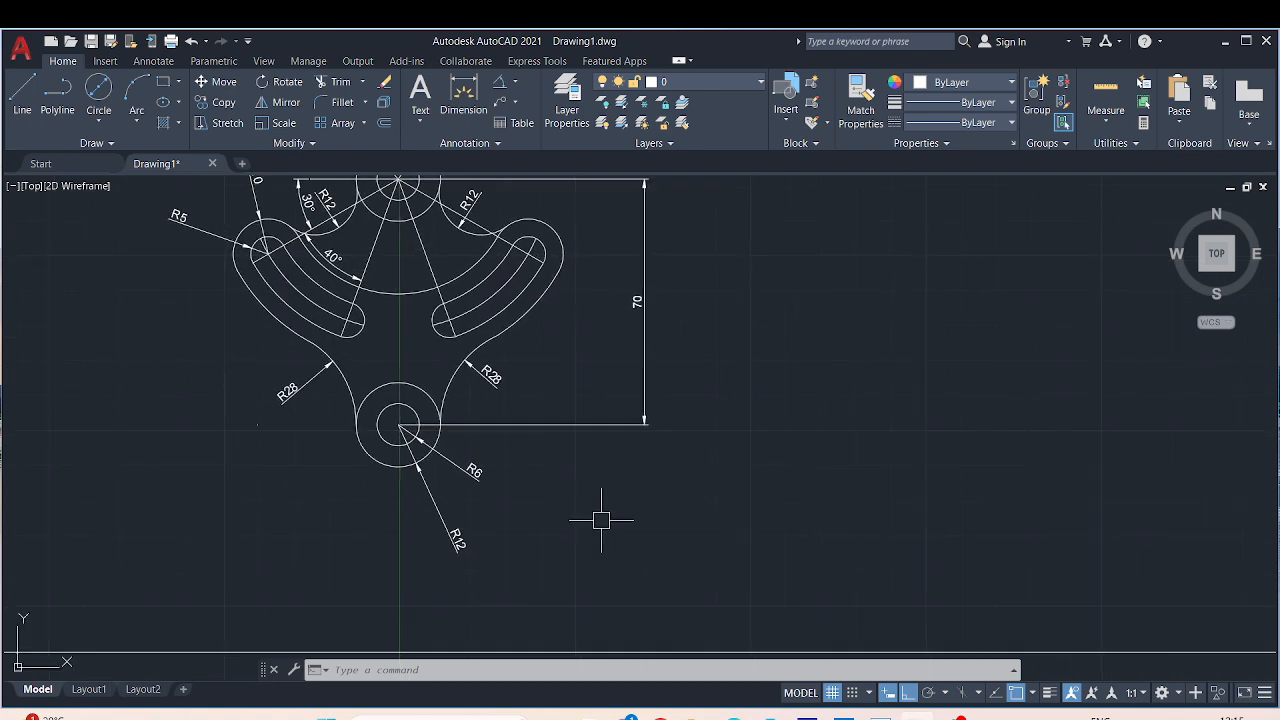
scroll(601, 520, down, 6)
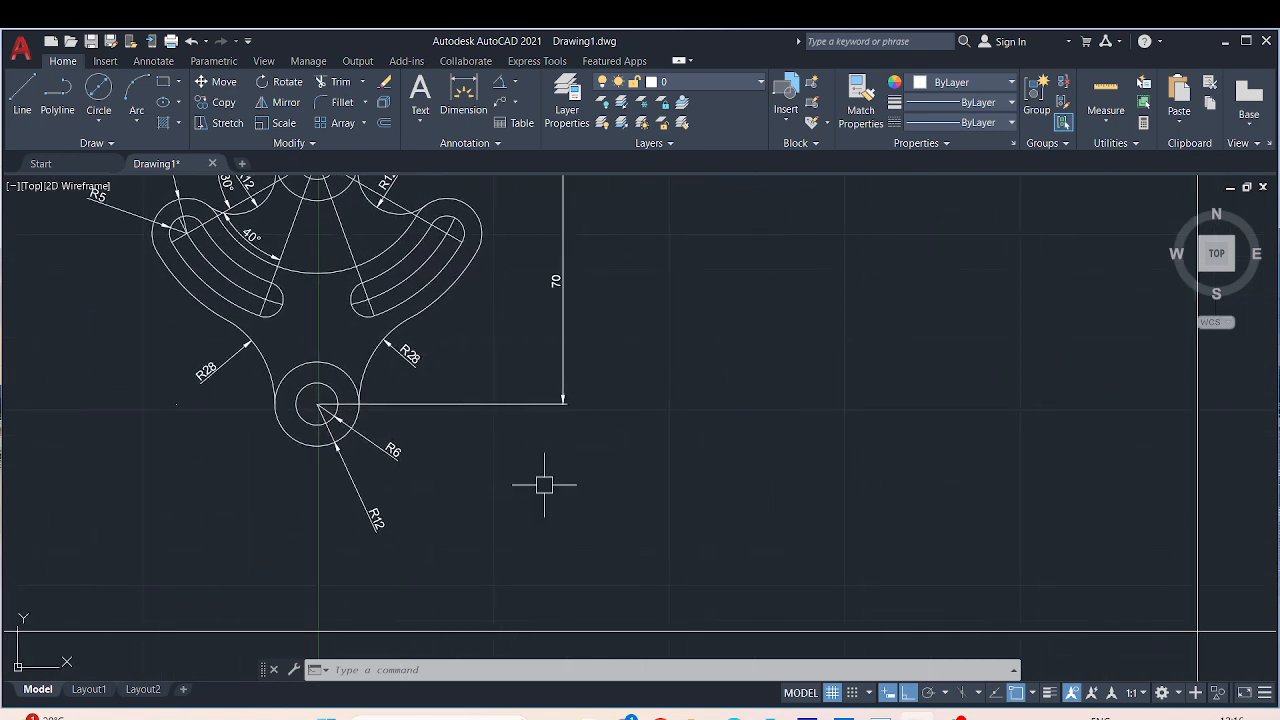
middle_drag(746, 491, 659, 549)
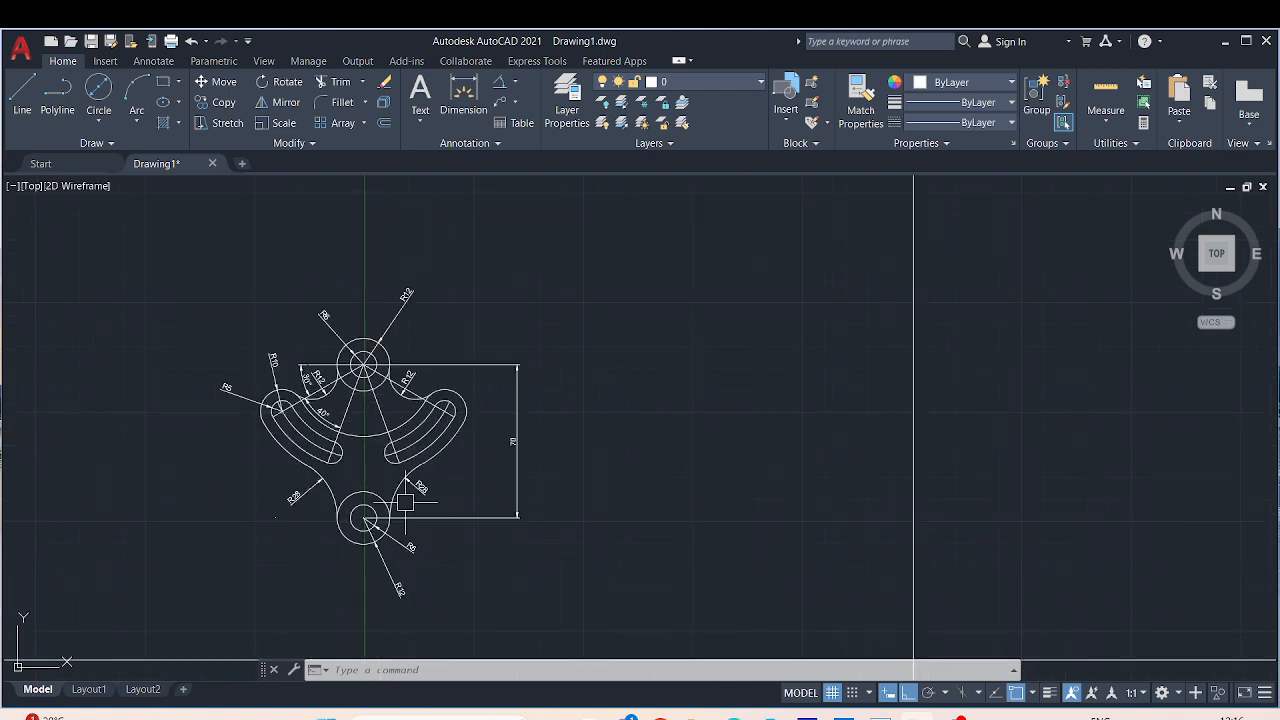
scroll(607, 465, down, 2)
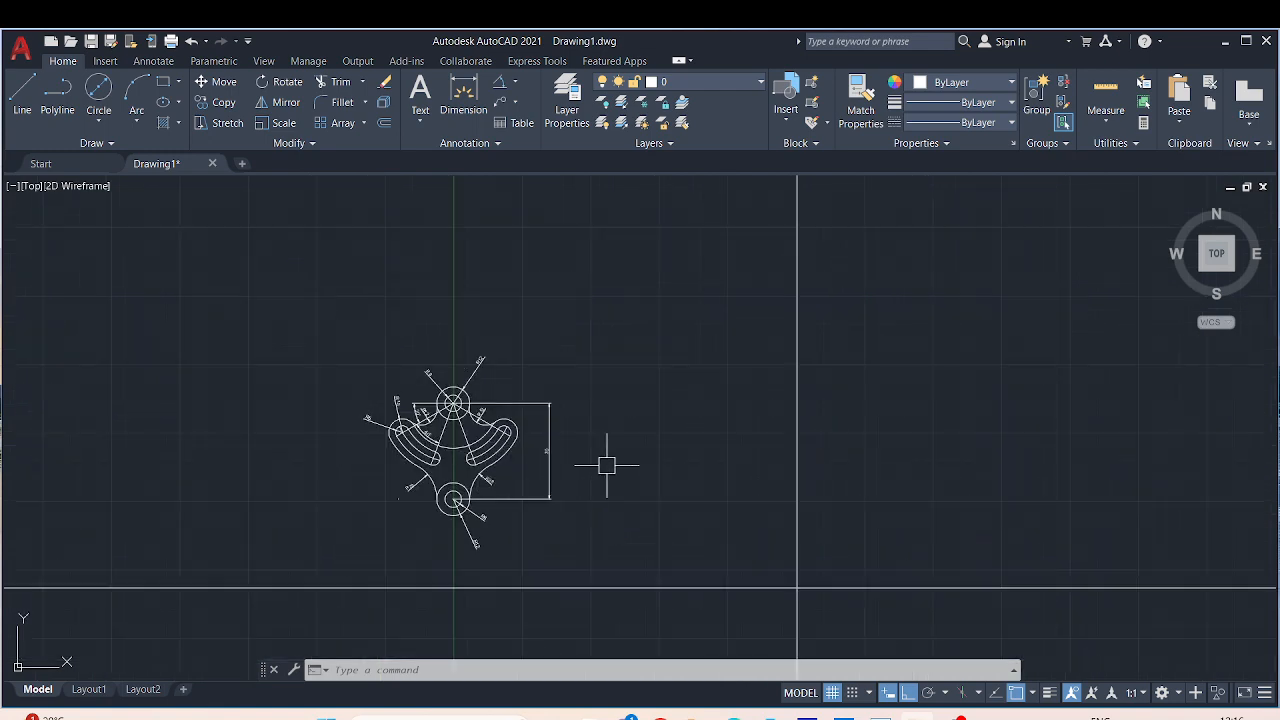
middle_drag(606, 466, 502, 437)
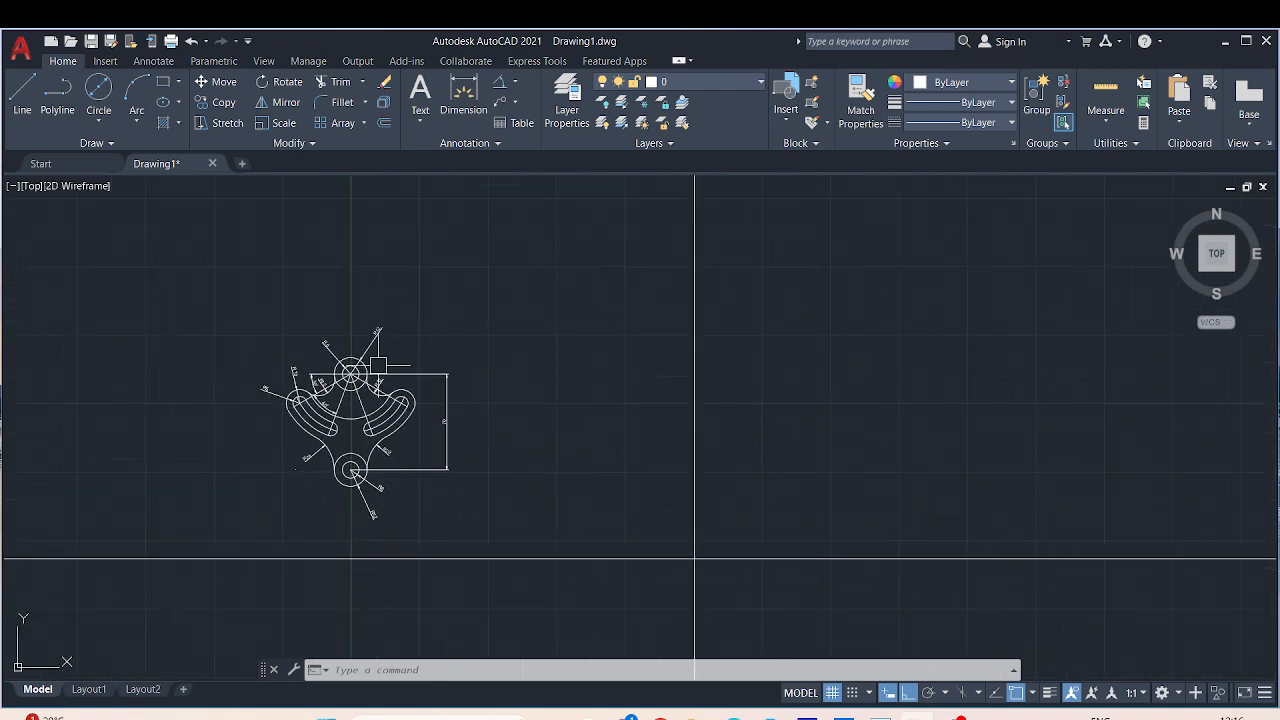
scroll(378, 365, up, 4)
scroll(540, 346, down, 2)
middle_drag(655, 418, 583, 371)
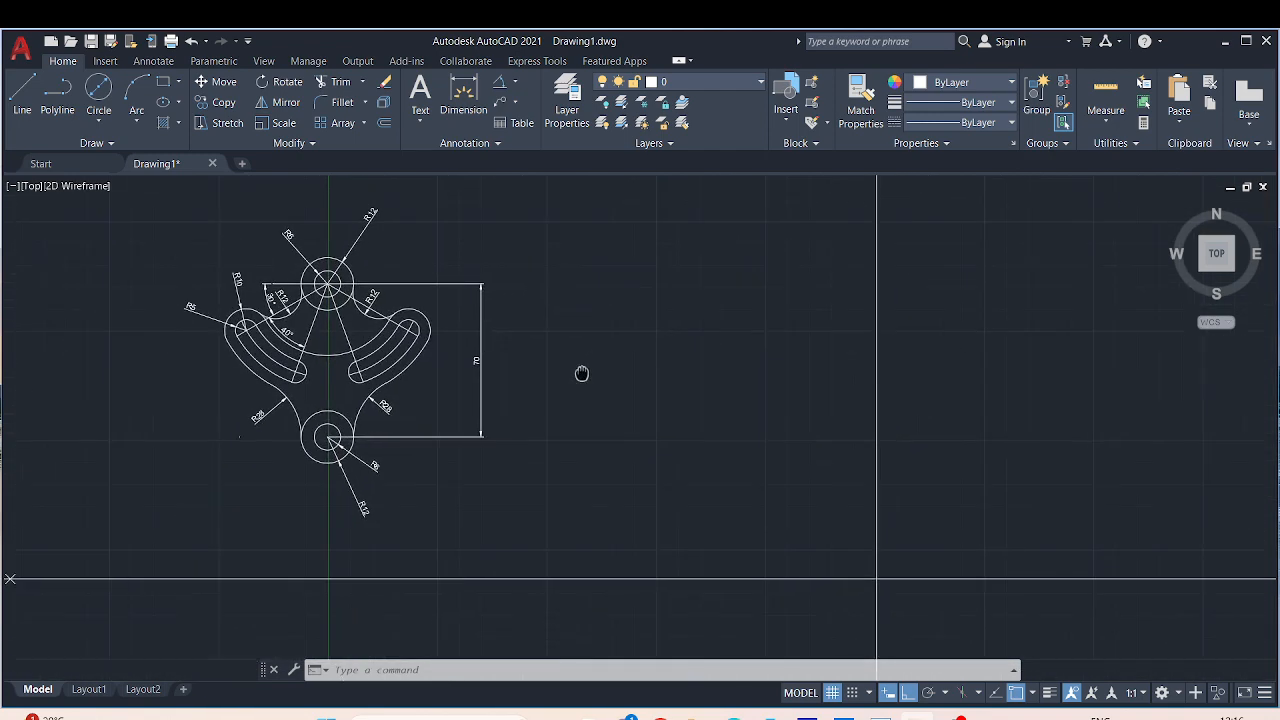
scroll(346, 446, up, 4)
scroll(389, 459, down, 2)
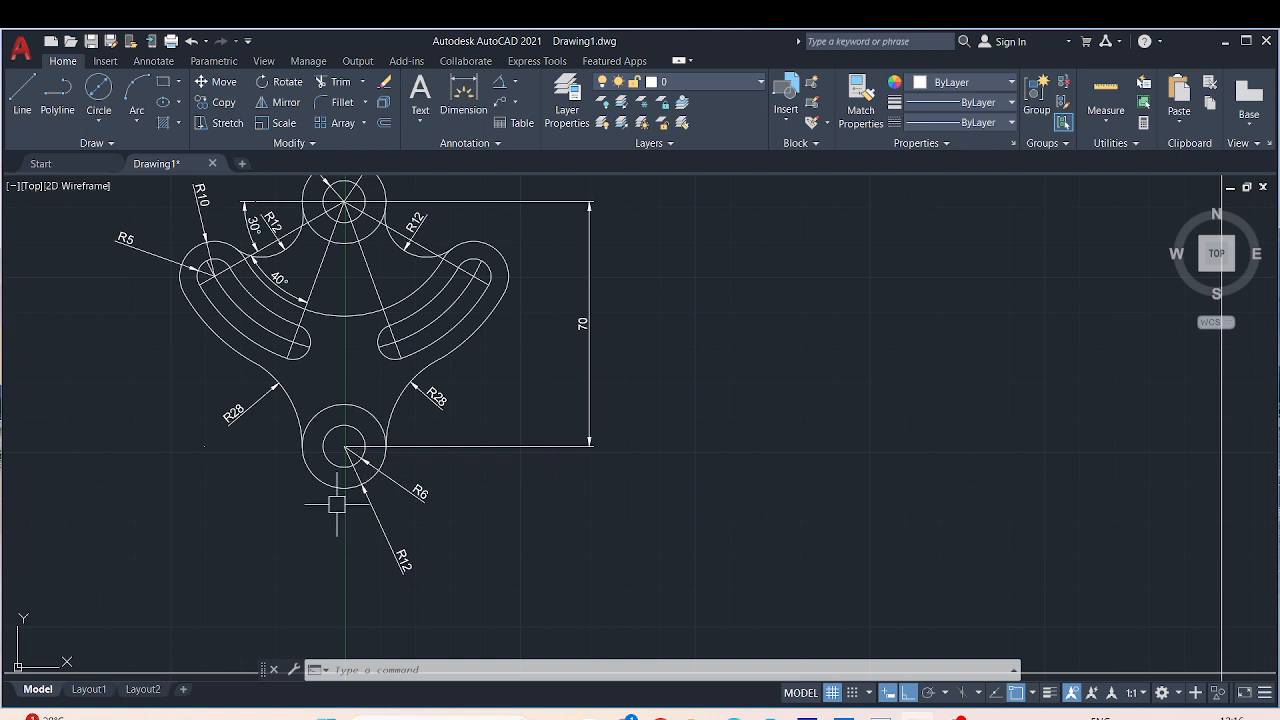
scroll(375, 450, up, 2)
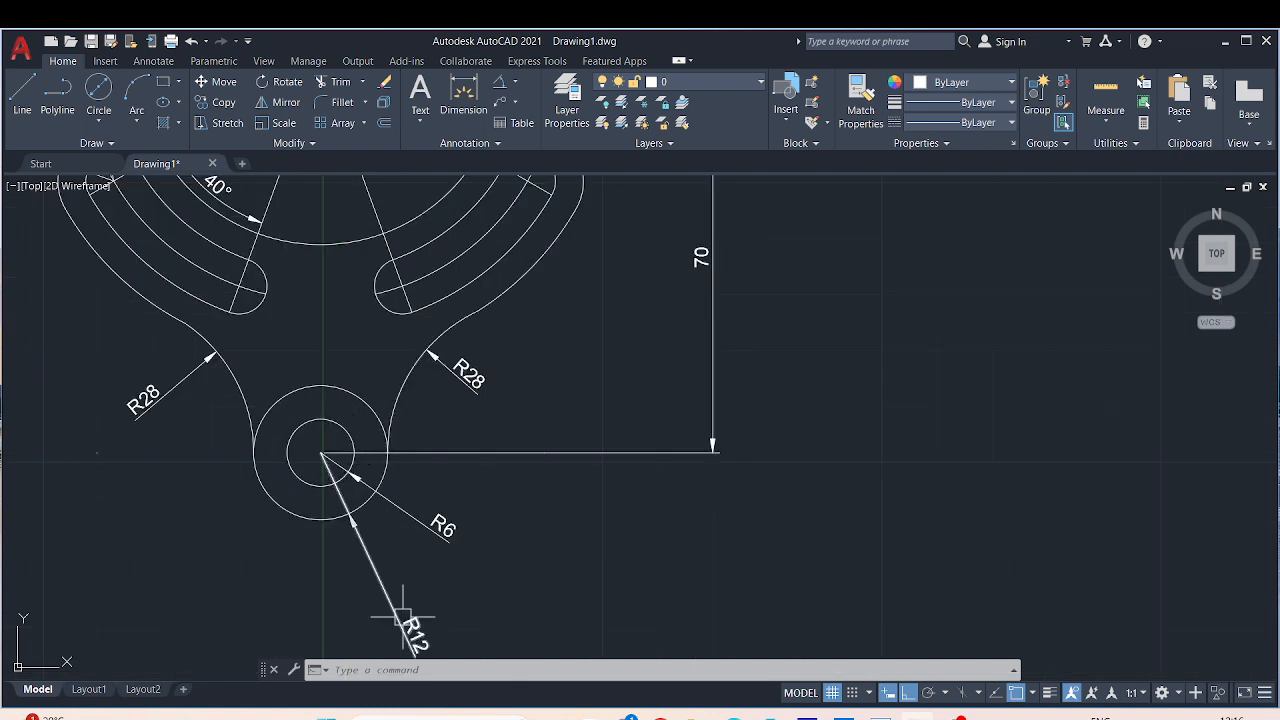
middle_drag(402, 613, 369, 593)
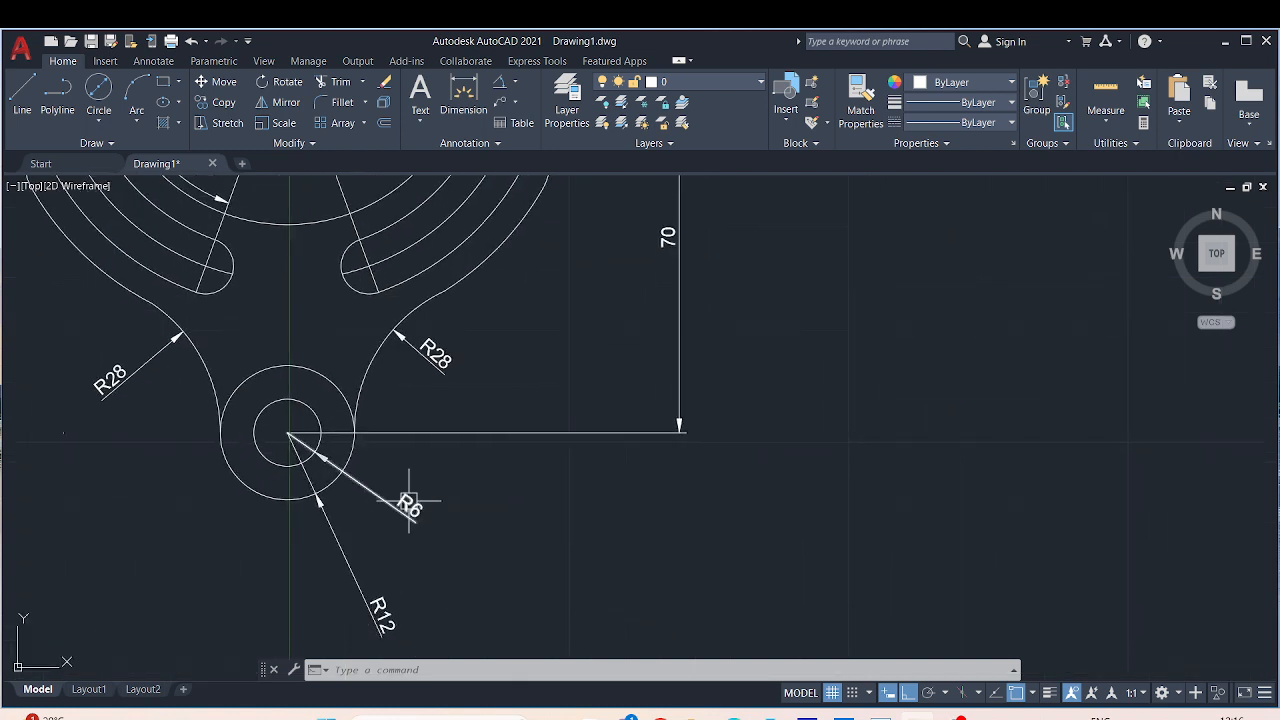
scroll(328, 447, up, 3)
scroll(706, 471, down, 4)
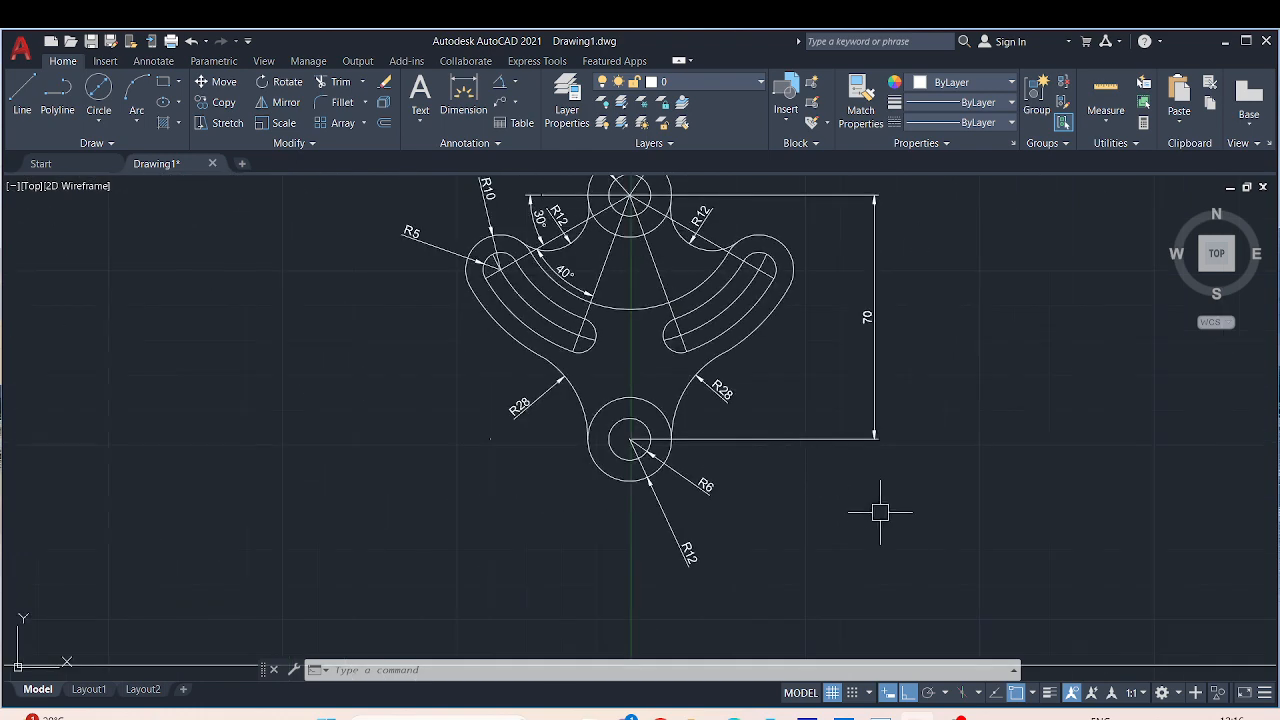
scroll(883, 514, down, 2)
Step: Draw a circle of radius 6 centred on the intersection of the two construction lines
key(Escape)
key(Escape)
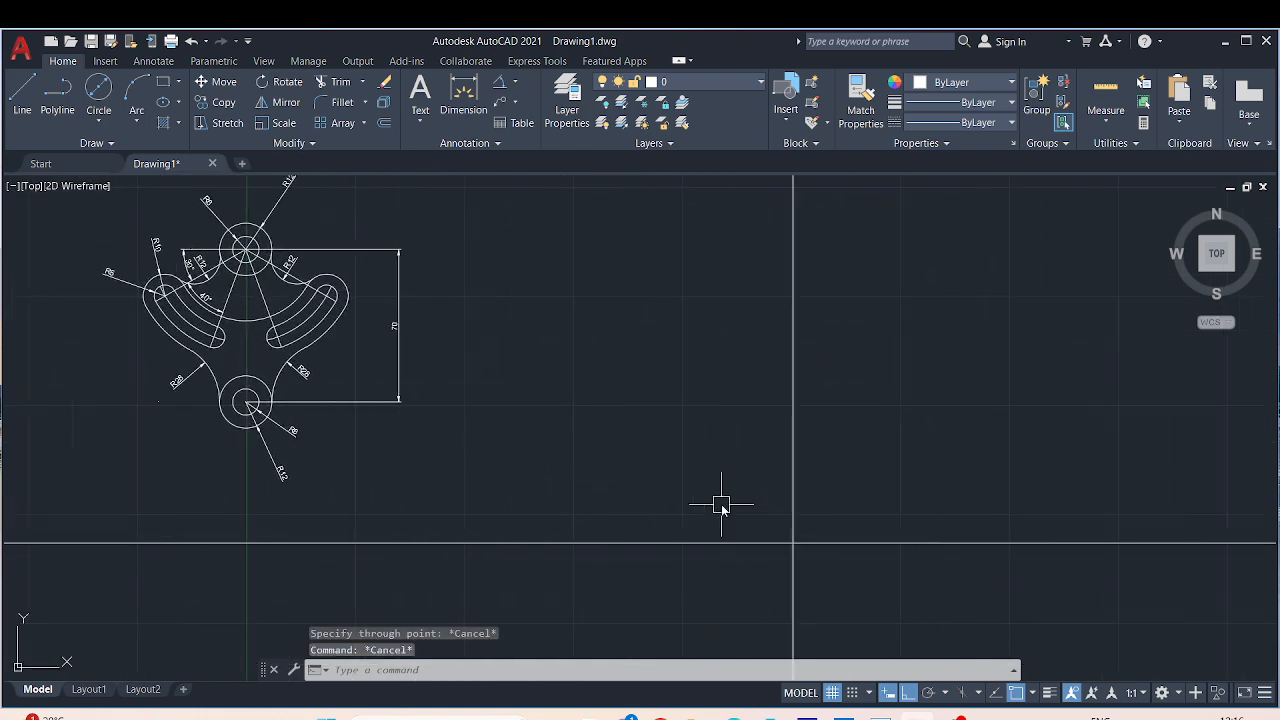
text(c)
key(Return)
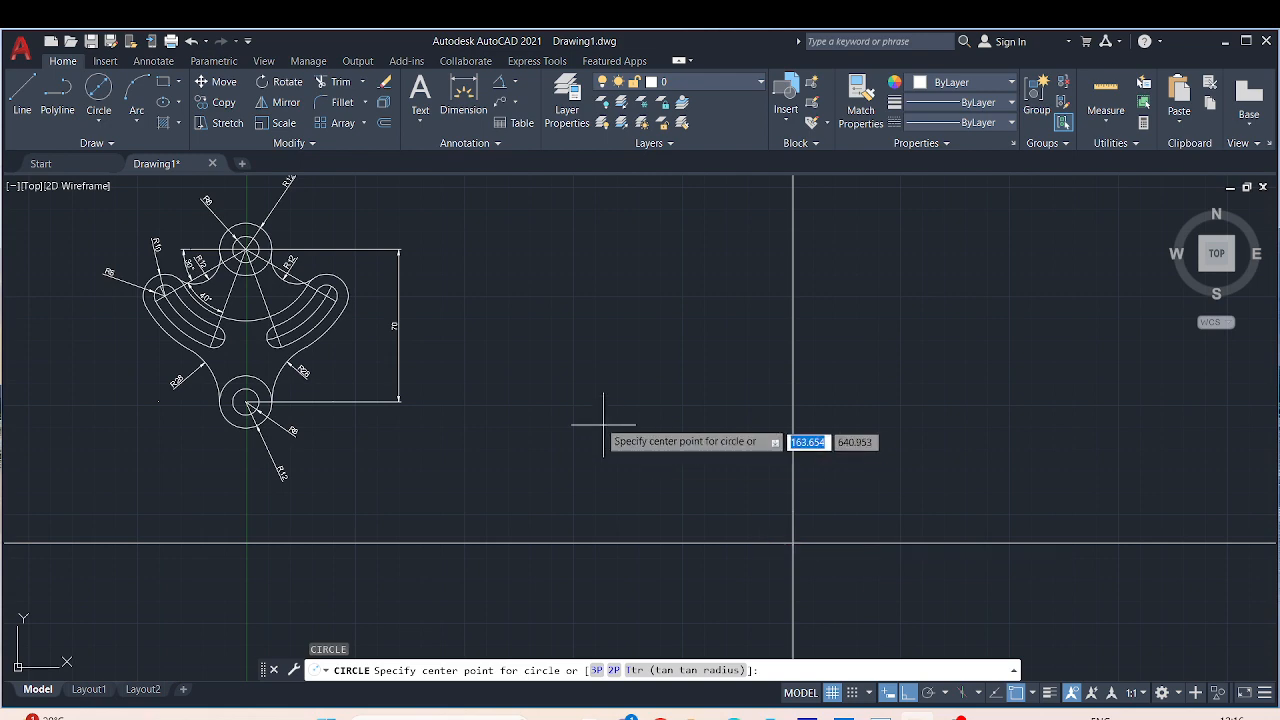
middle_drag(586, 423, 571, 537)
scroll(308, 327, up, 6)
scroll(308, 327, down, 5)
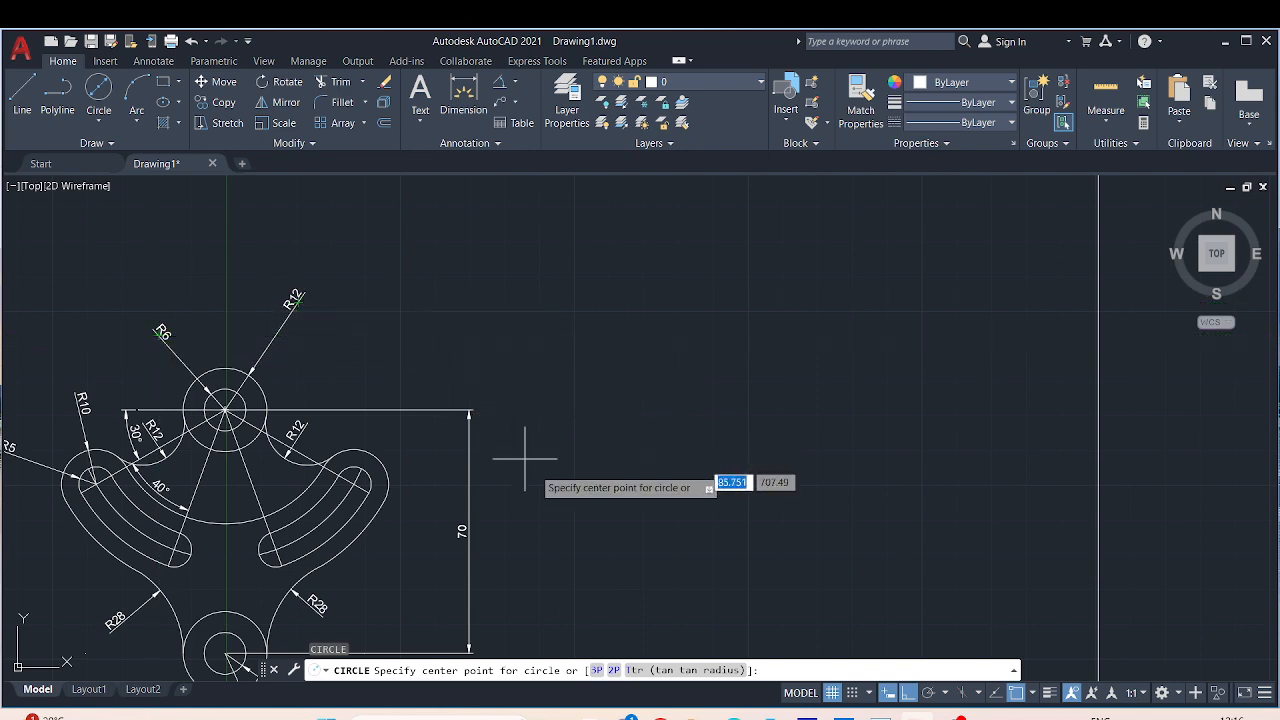
middle_drag(548, 489, 315, 212)
scroll(527, 286, down, 2)
mouse_move(540, 326)
middle_down()
mouse_move(582, 436)
mouse_move(505, 298)
middle_up()
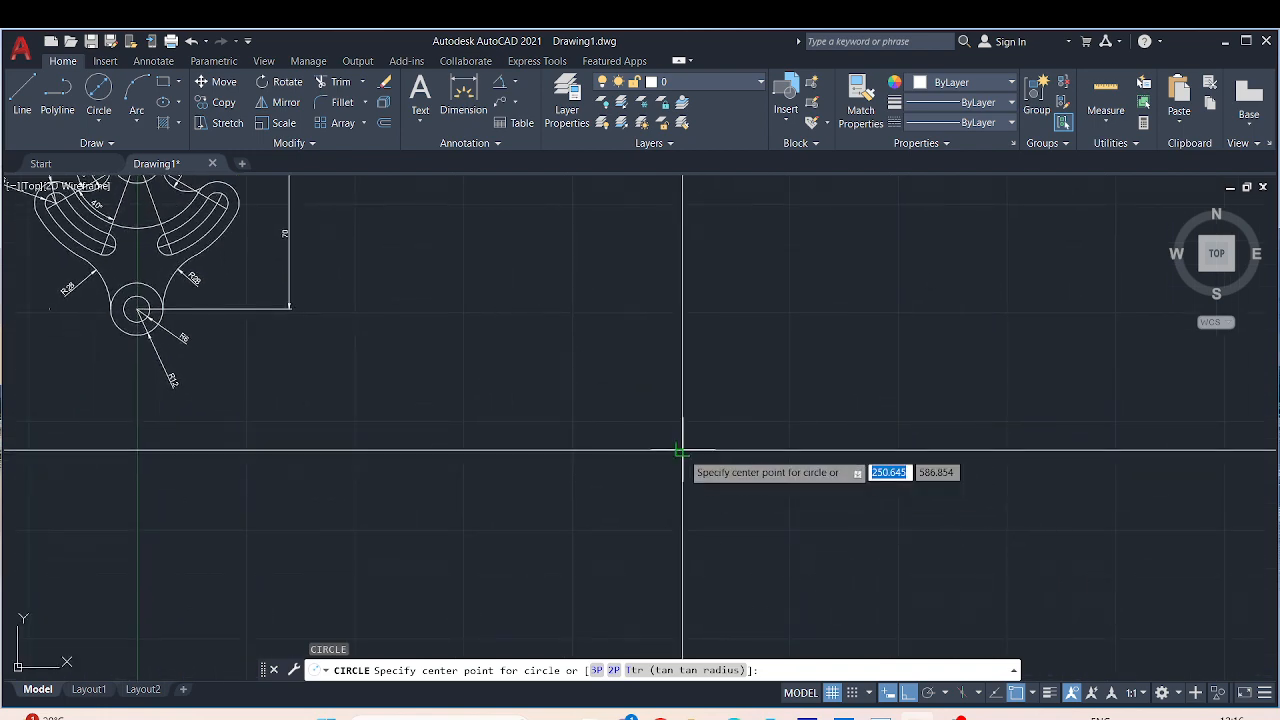
click(683, 450)
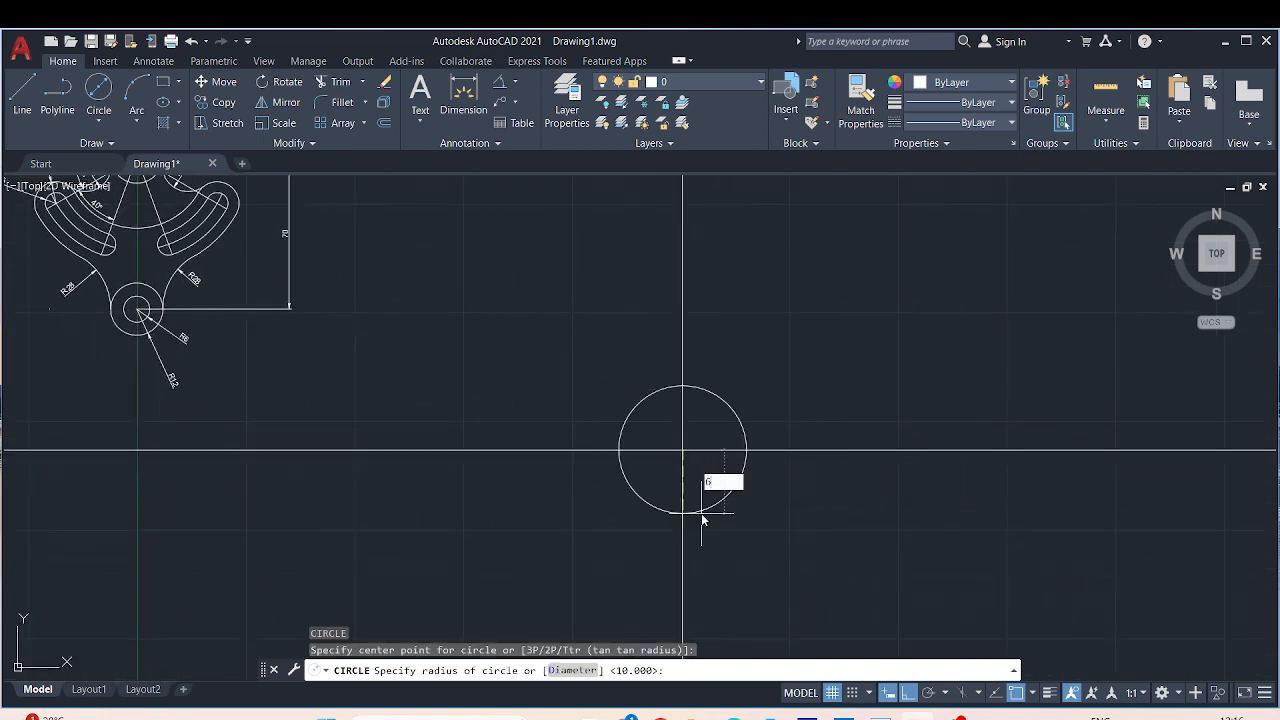
key(Return)
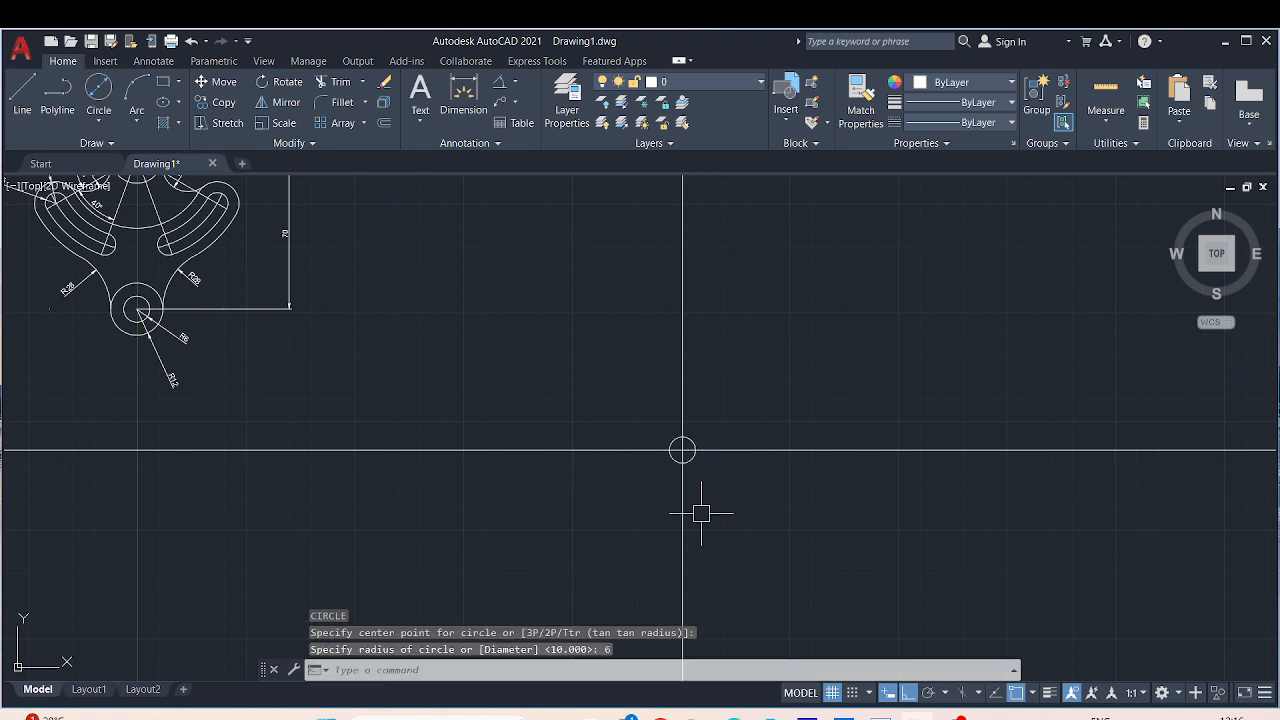
Step: Draw a concentric circle of radius 12 centred on the intersection of the two construction lines
key(Return)
scroll(680, 449, up, 4)
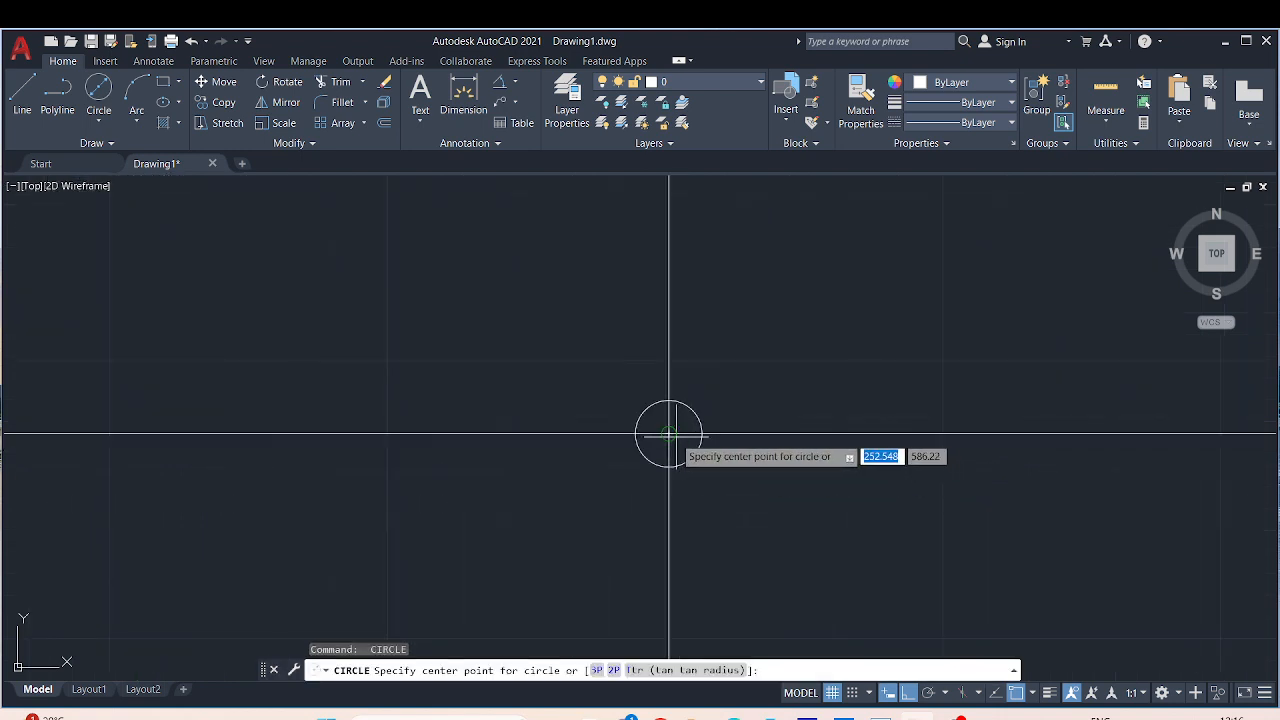
click(669, 434)
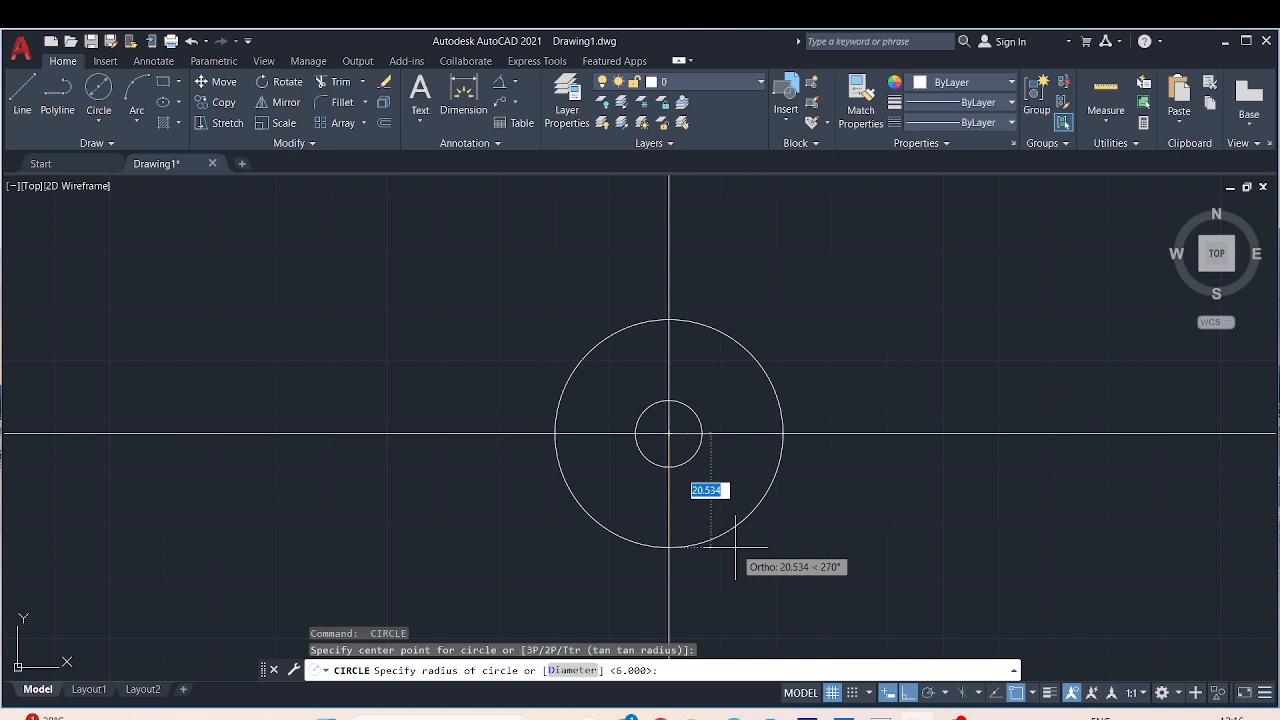
key(Return)
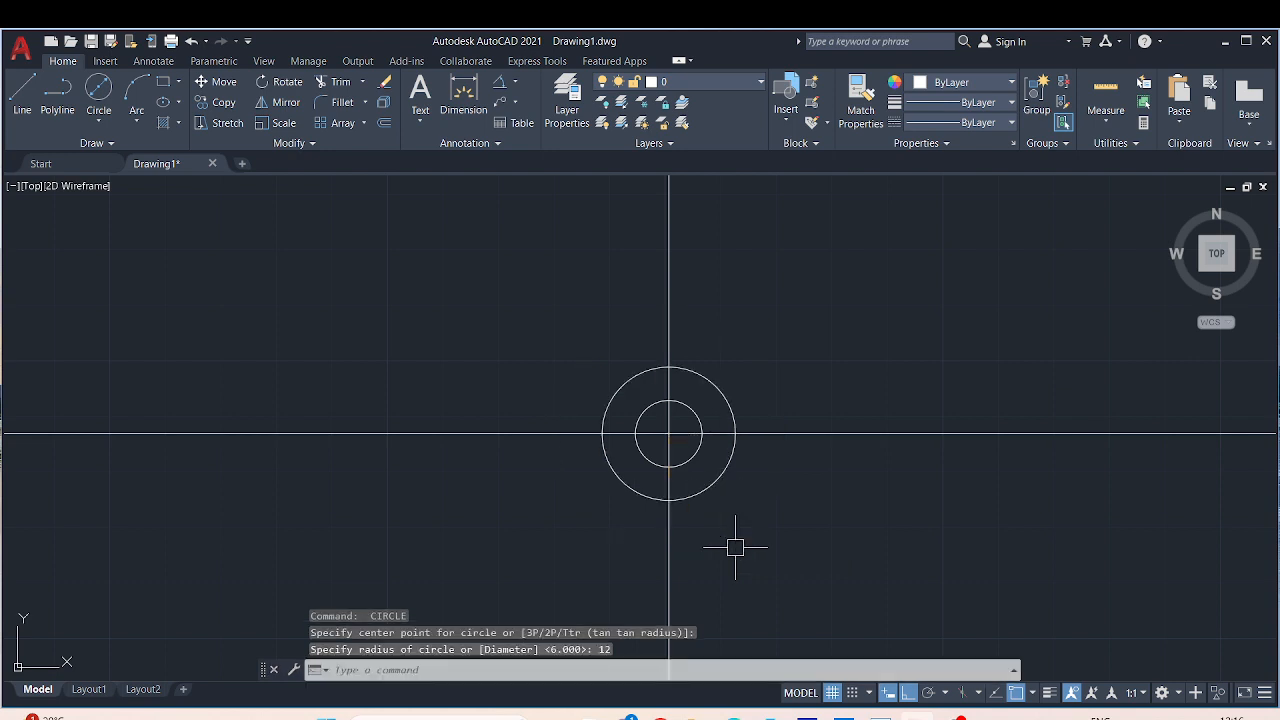
Step: Examine the reference part's upper concentric circles and the vertical dimension between the upper and lower circle centres
scroll(790, 307, down, 4)
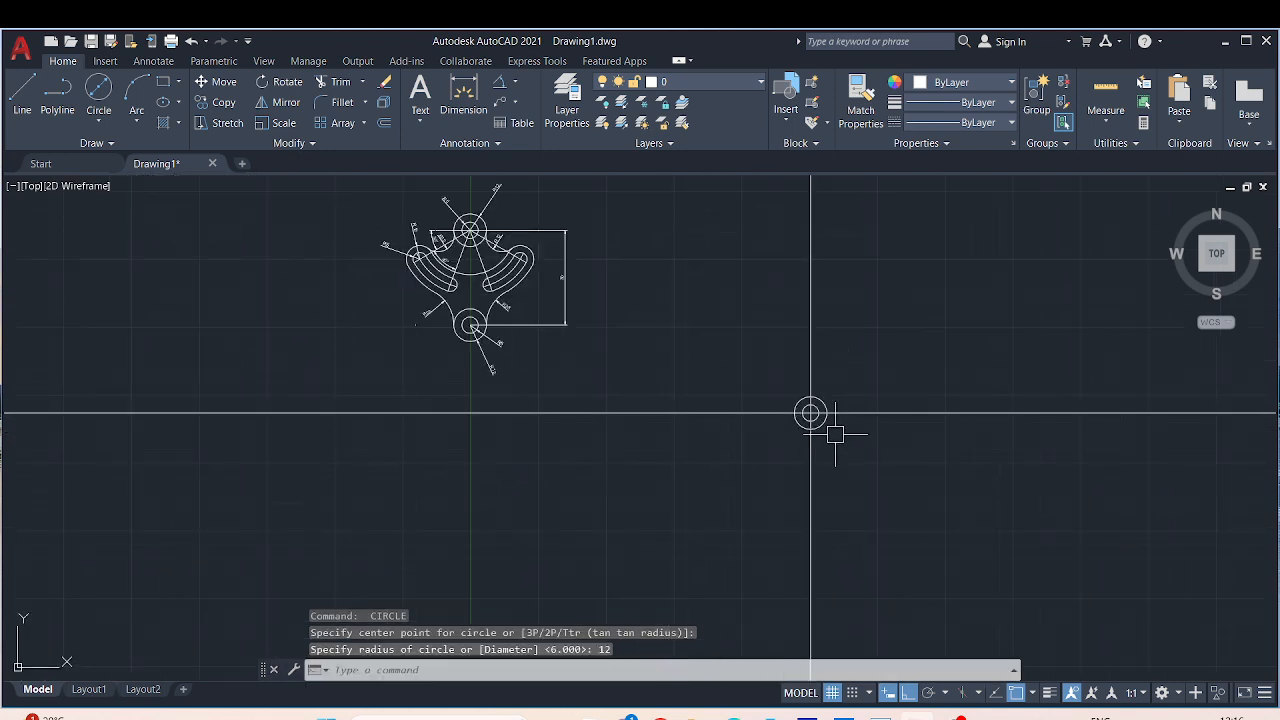
scroll(799, 402, up, 4)
scroll(942, 345, down, 4)
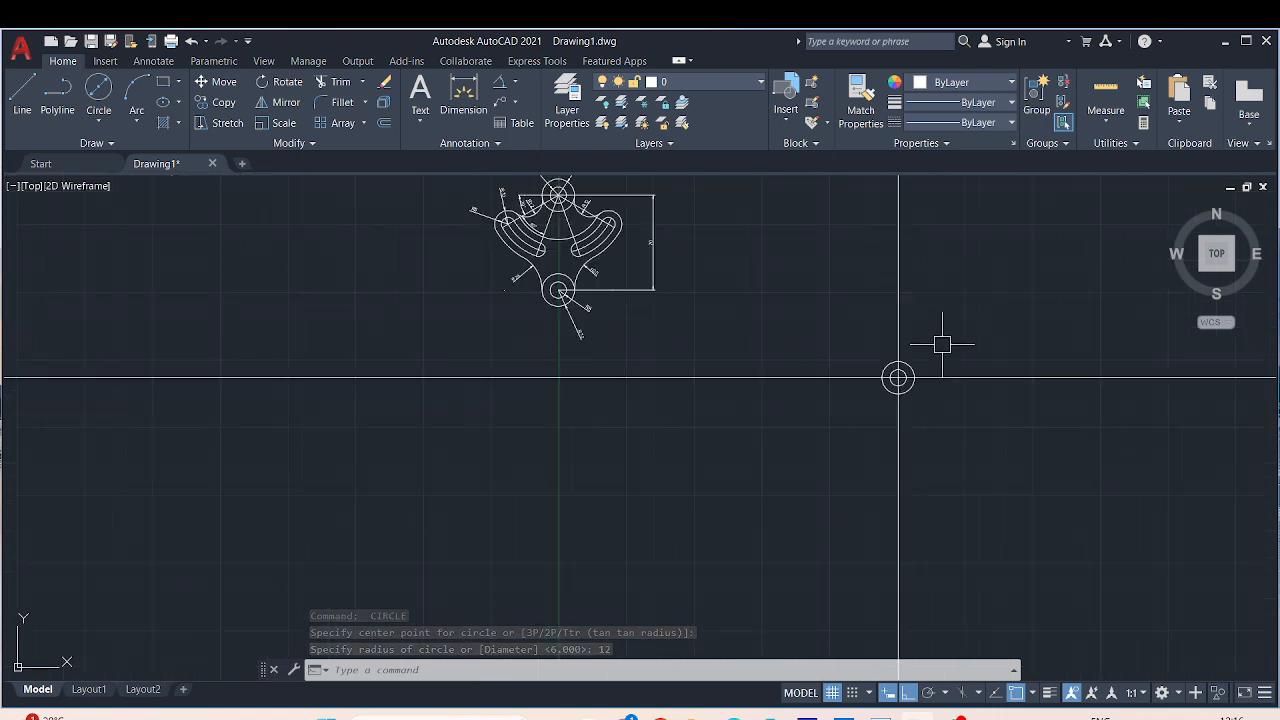
middle_drag(942, 334, 731, 443)
middle_drag(501, 302, 633, 416)
scroll(633, 416, up, 1)
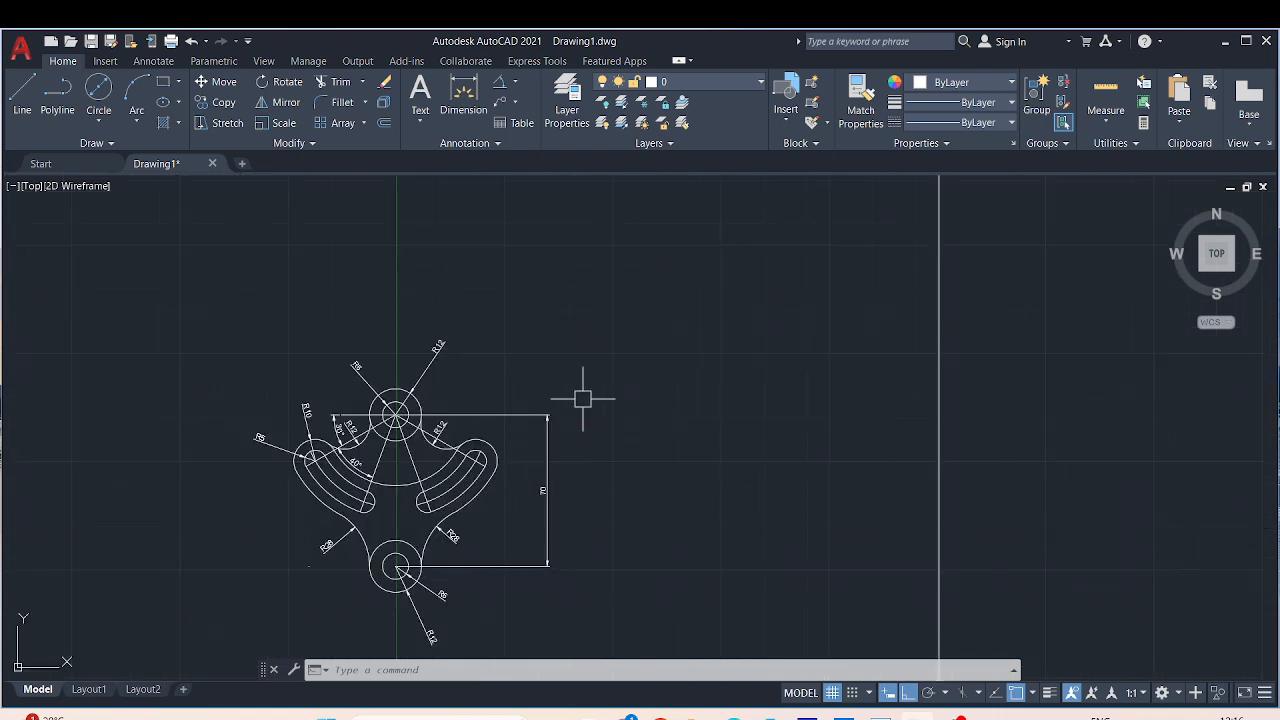
scroll(497, 382, up, 1)
scroll(421, 410, up, 1)
middle_drag(421, 408, 425, 246)
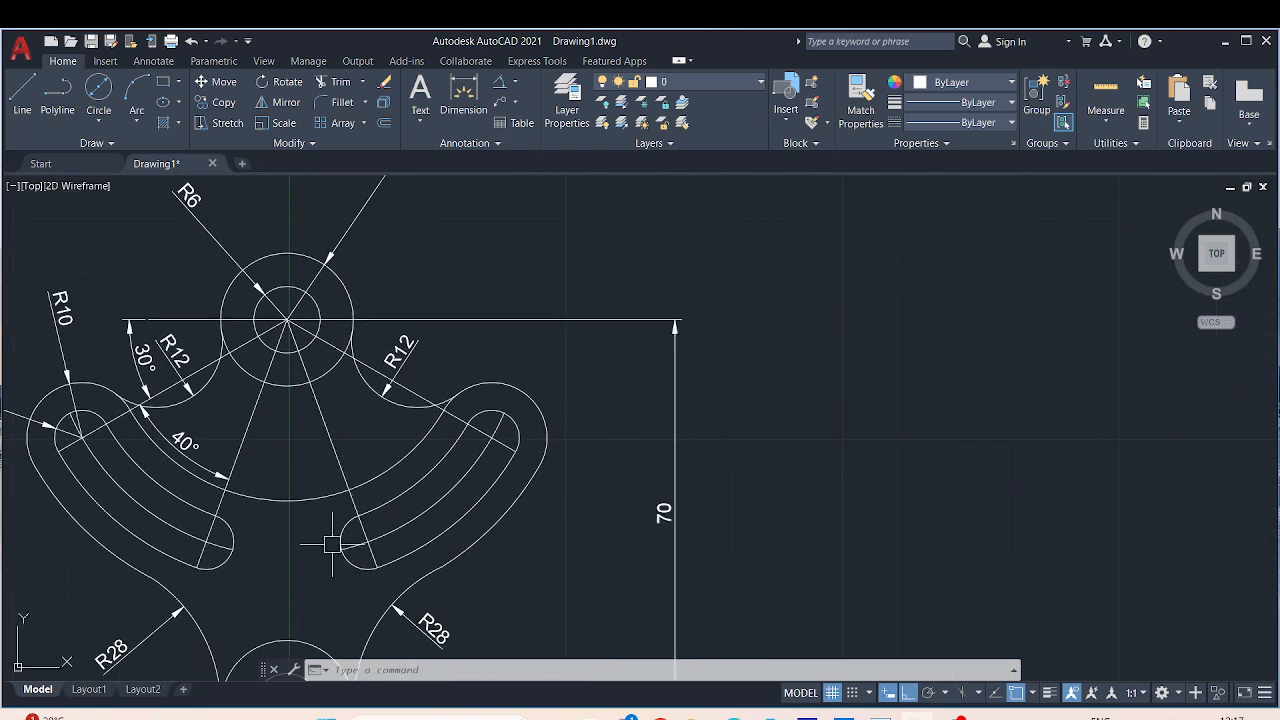
scroll(521, 322, down, 4)
scroll(487, 380, up, 6)
scroll(600, 275, down, 5)
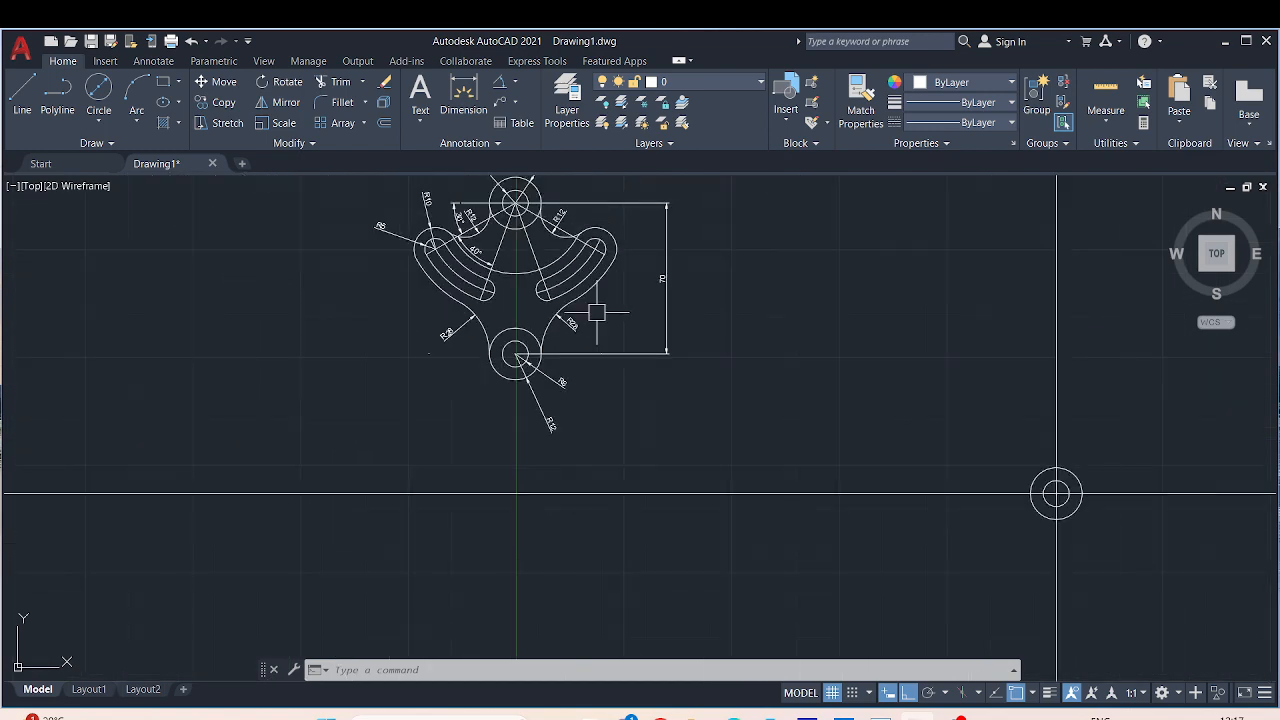
Step: Copy both concentric circles 70 units straight down along the vertical construction line, using their centre as base point
scroll(750, 337, down, 3)
mouse_move(780, 337)
middle_down()
mouse_move(520, 362)
mouse_move(586, 380)
middle_up()
scroll(600, 423, up, 5)
key(Escape)
click(588, 383)
click(550, 407)
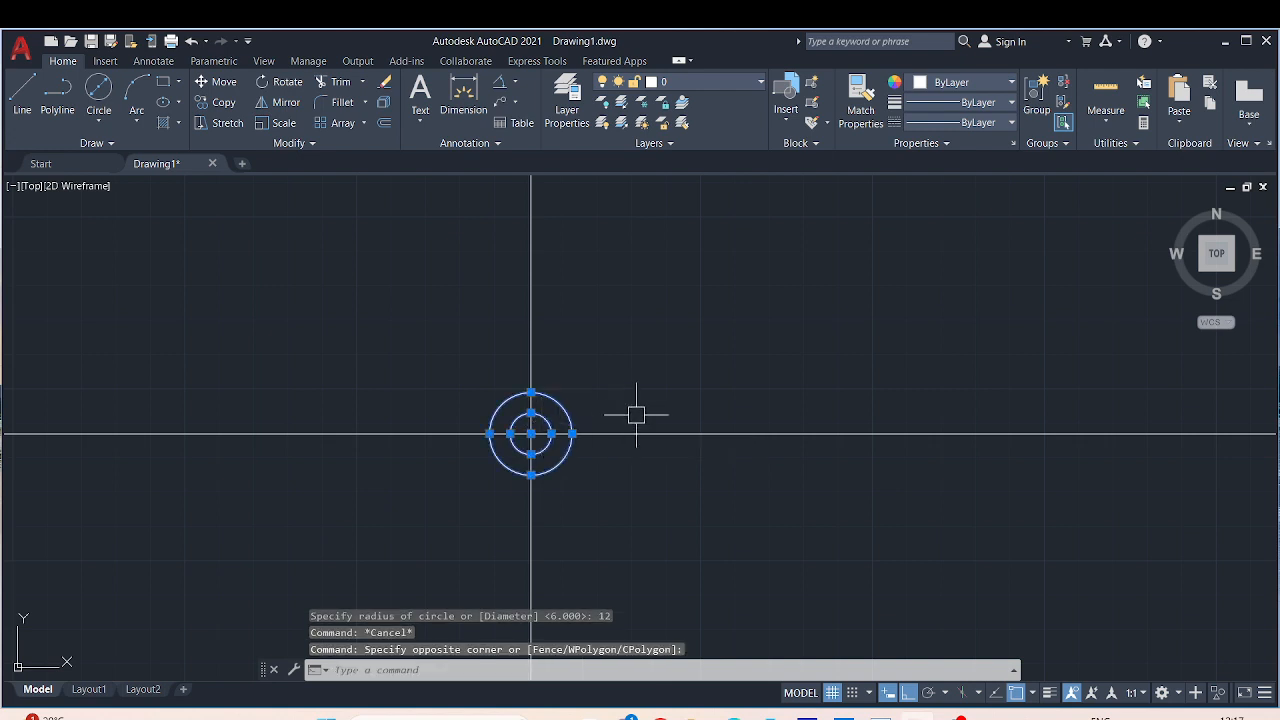
text(co)
key(Return)
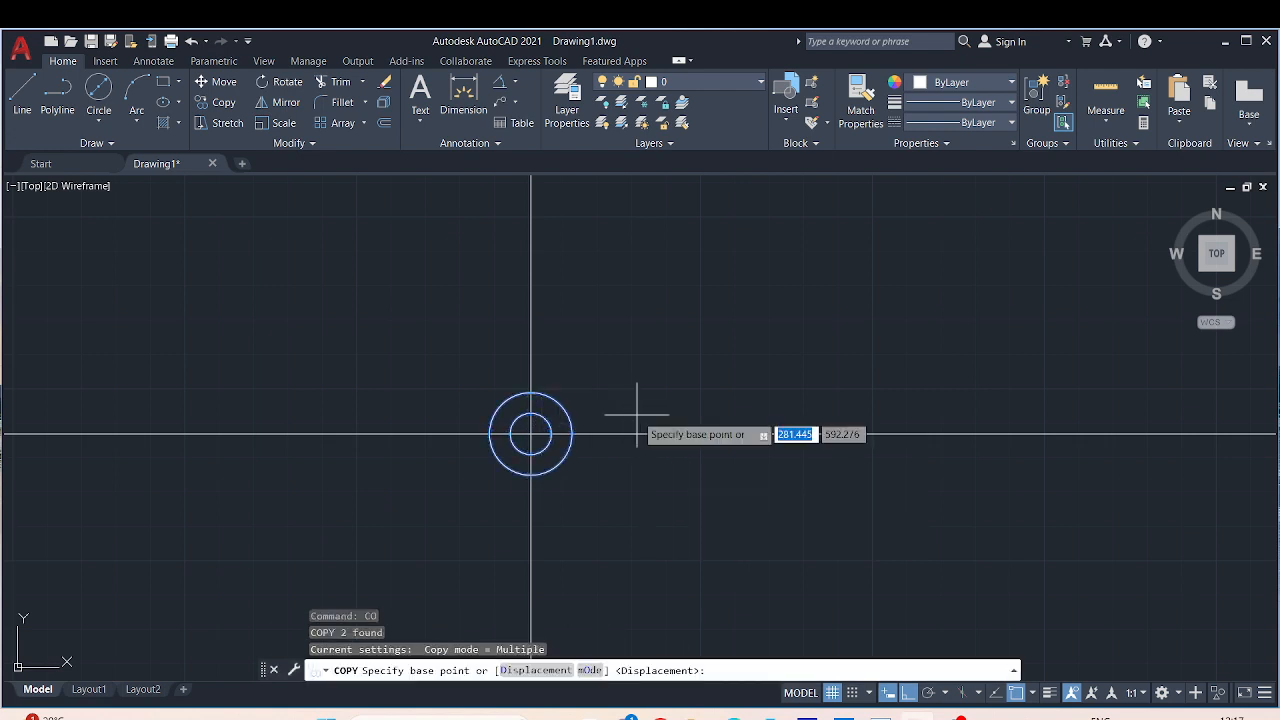
click(530, 433)
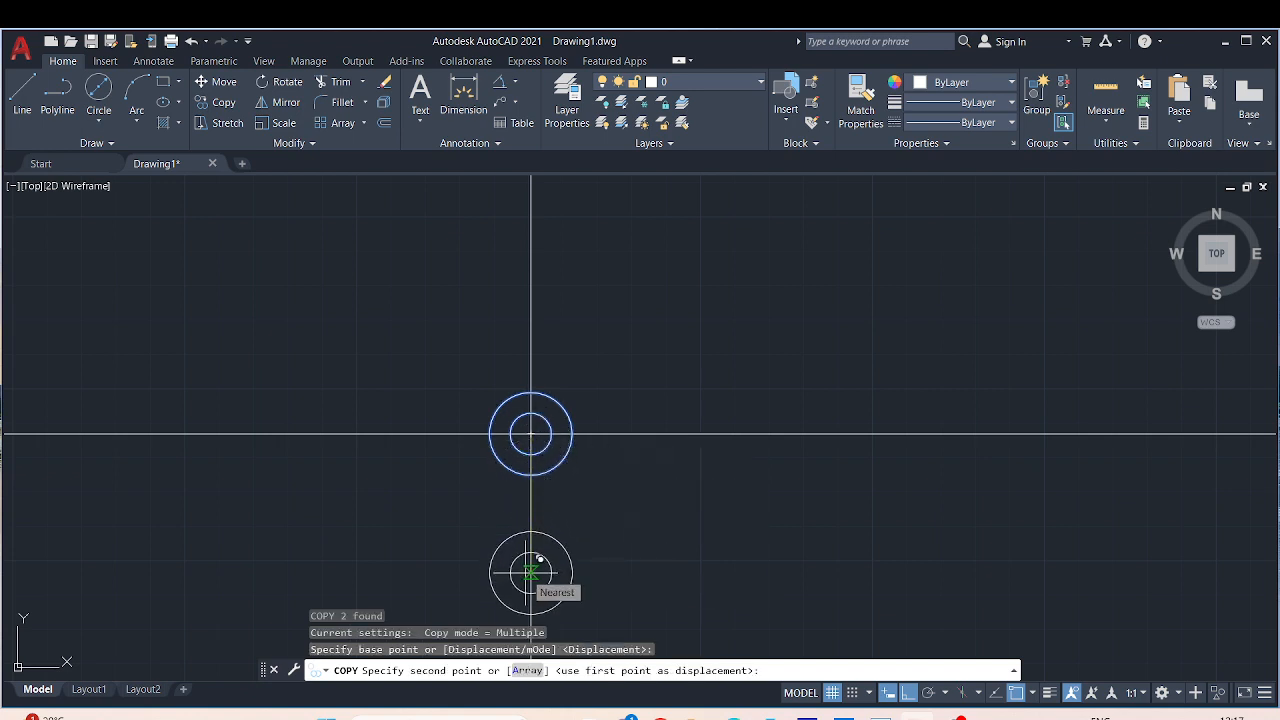
text(70)
key(Return)
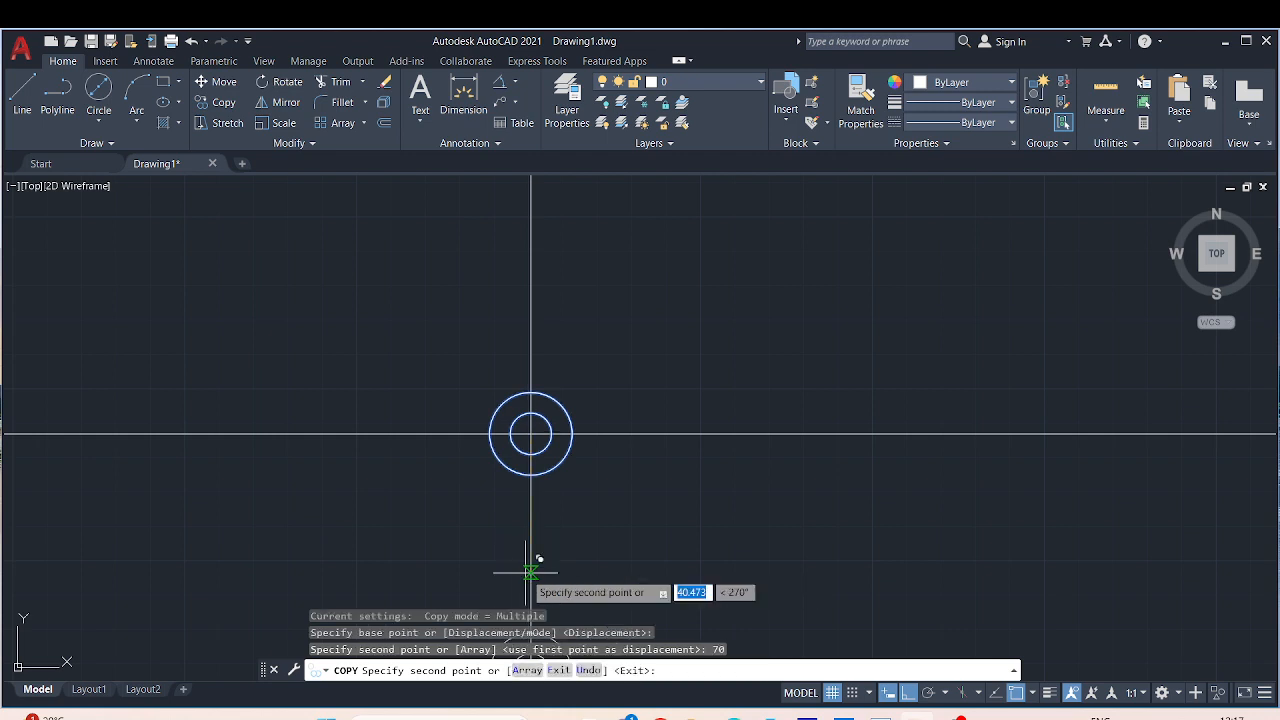
mouse_move(531, 572)
middle_down()
mouse_move(491, 429)
mouse_move(503, 329)
middle_up()
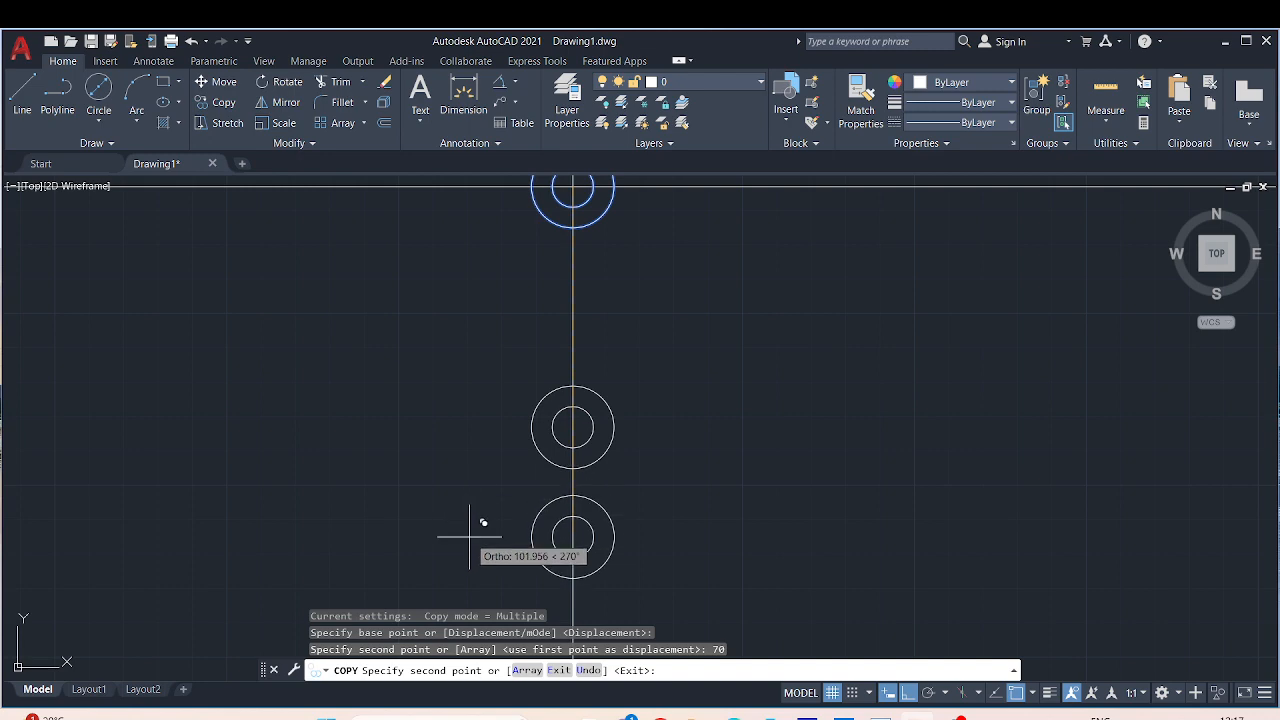
key(Escape)
Step: Examine the reference part's outer profile and the radius dimensions of the arcs joining the lower circles to the slotted arms
scroll(781, 377, down, 2)
middle_drag(781, 384, 893, 618)
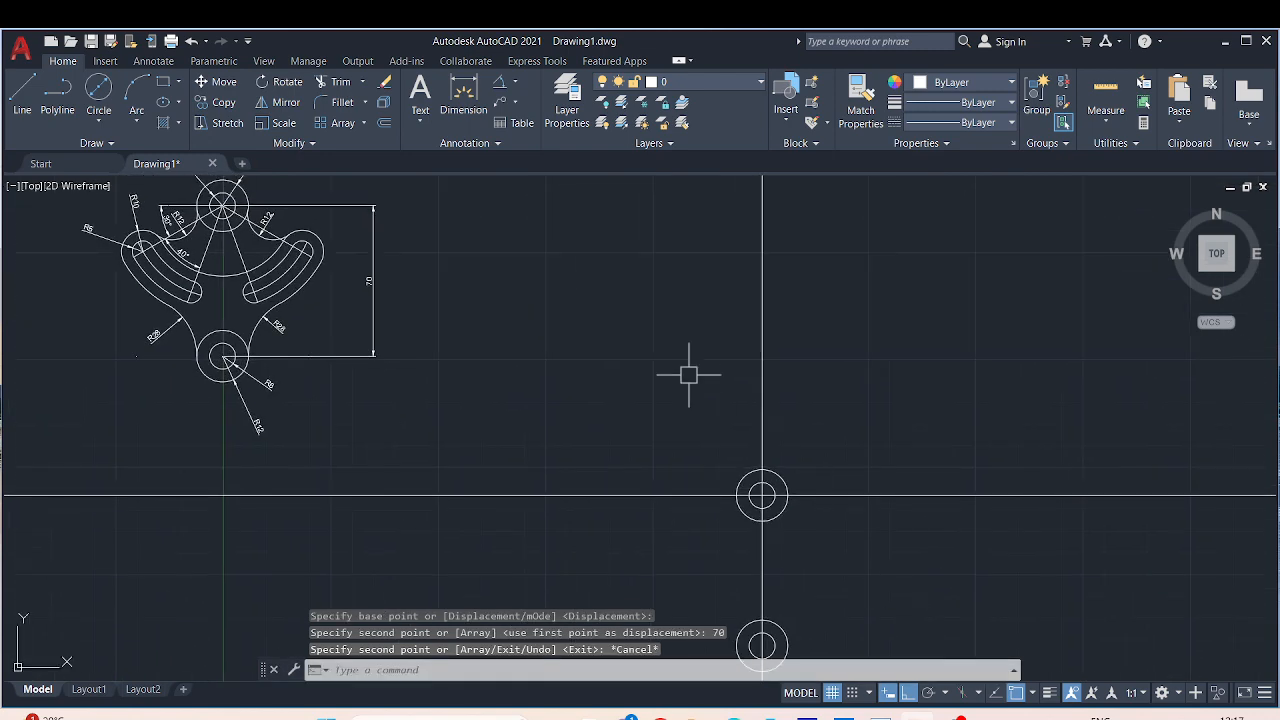
mouse_move(631, 356)
middle_down()
mouse_move(711, 431)
mouse_move(751, 449)
middle_up()
scroll(345, 440, up, 4)
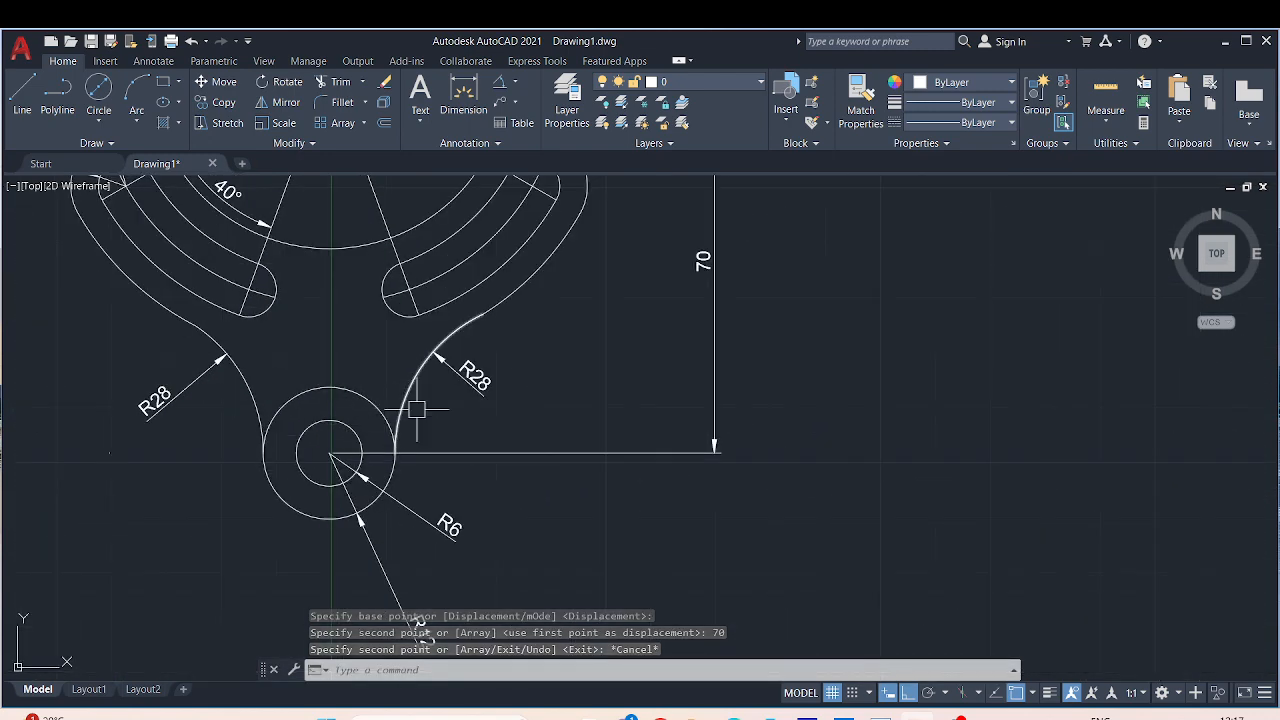
middle_drag(526, 383, 436, 501)
scroll(464, 400, down, 2)
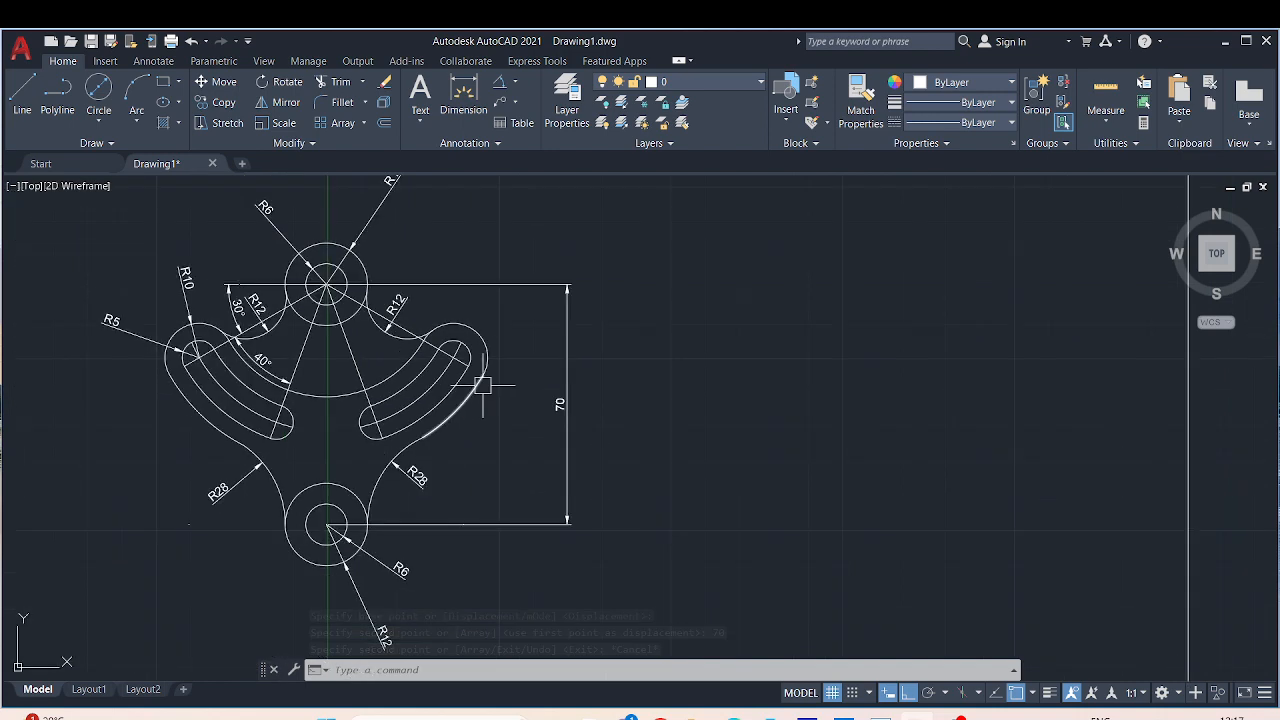
middle_drag(504, 327, 567, 330)
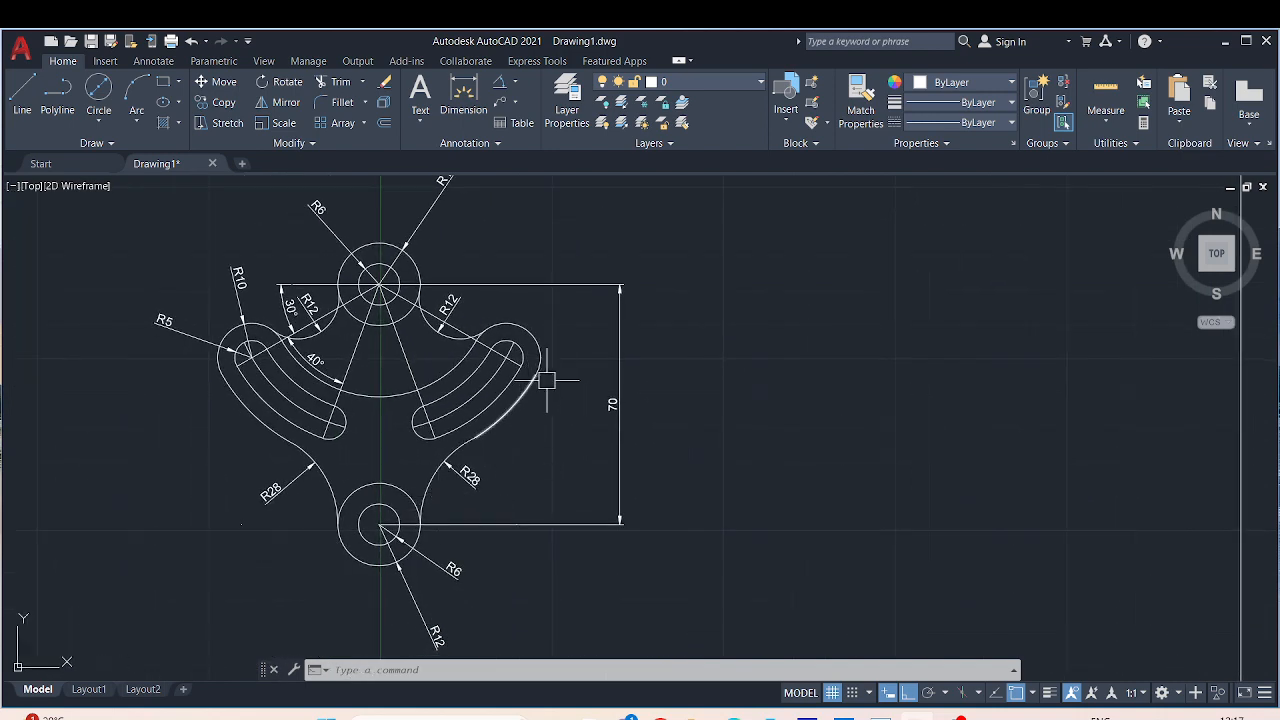
middle_drag(834, 363, 932, 385)
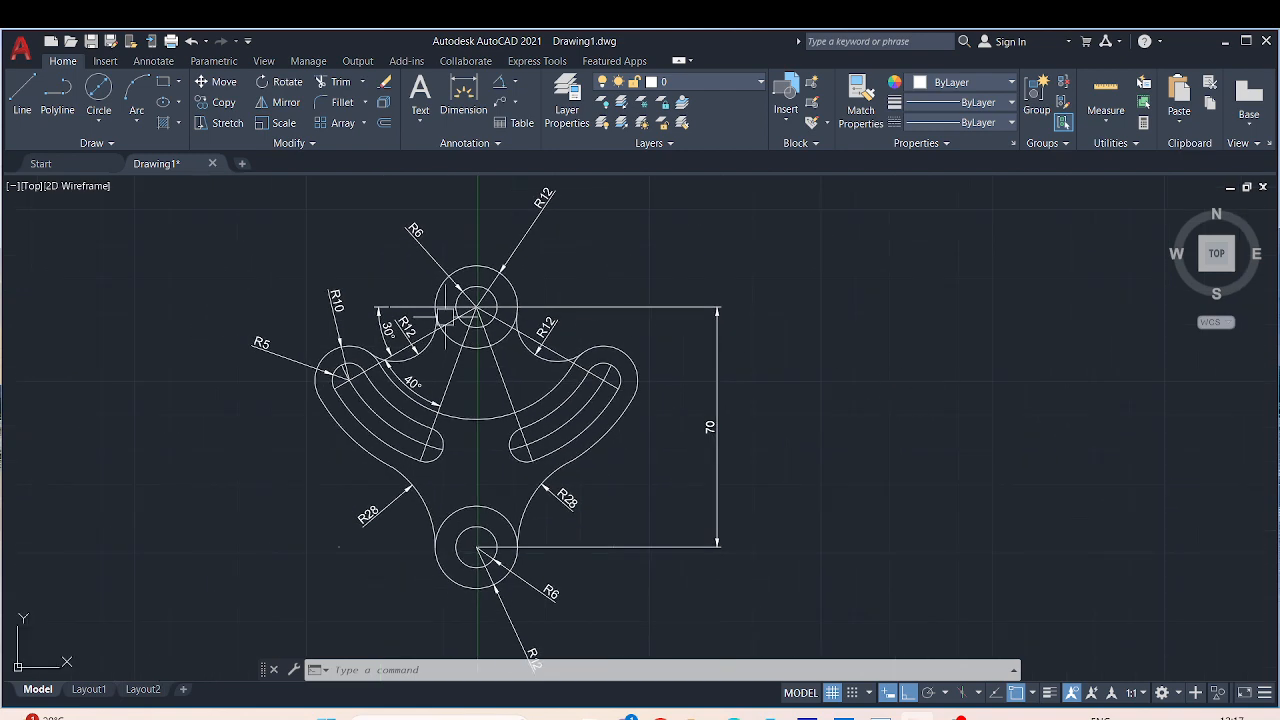
Step: Examine the angular dimensions of the reference part's radial lines and the radii of the arcs around its slots
scroll(395, 335, up, 6)
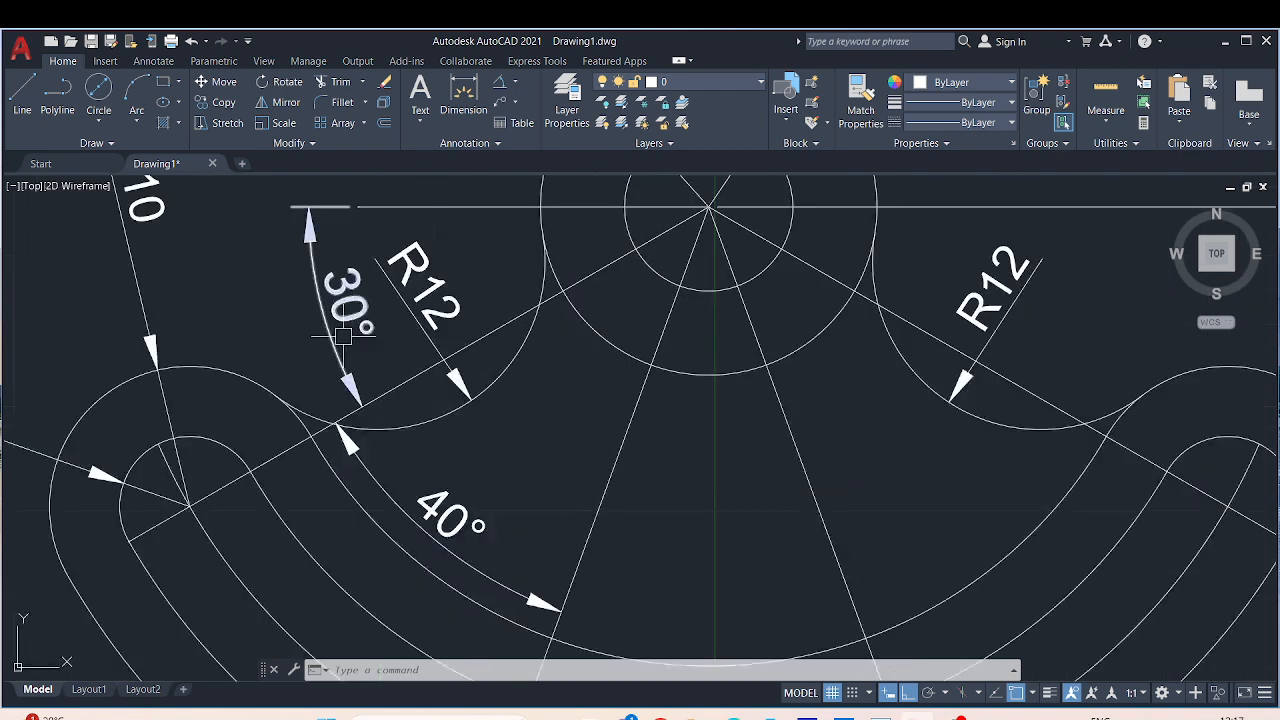
middle_drag(471, 286, 406, 254)
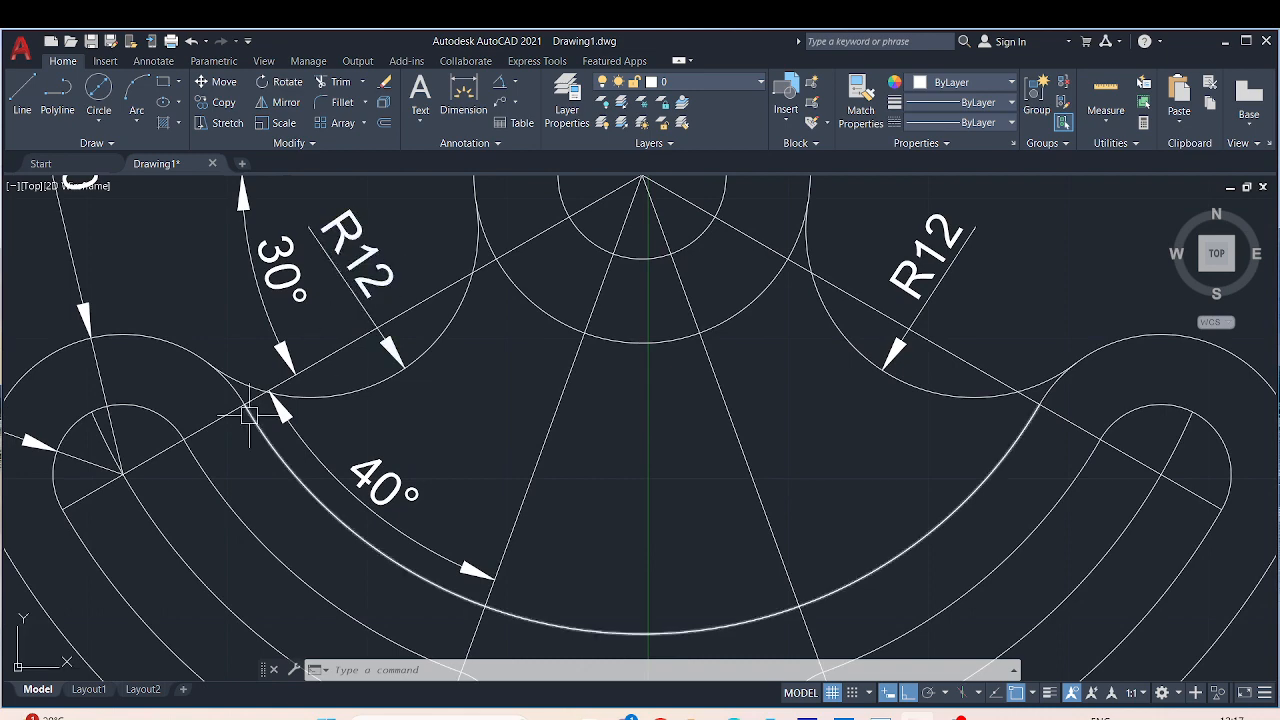
scroll(489, 540, down, 5)
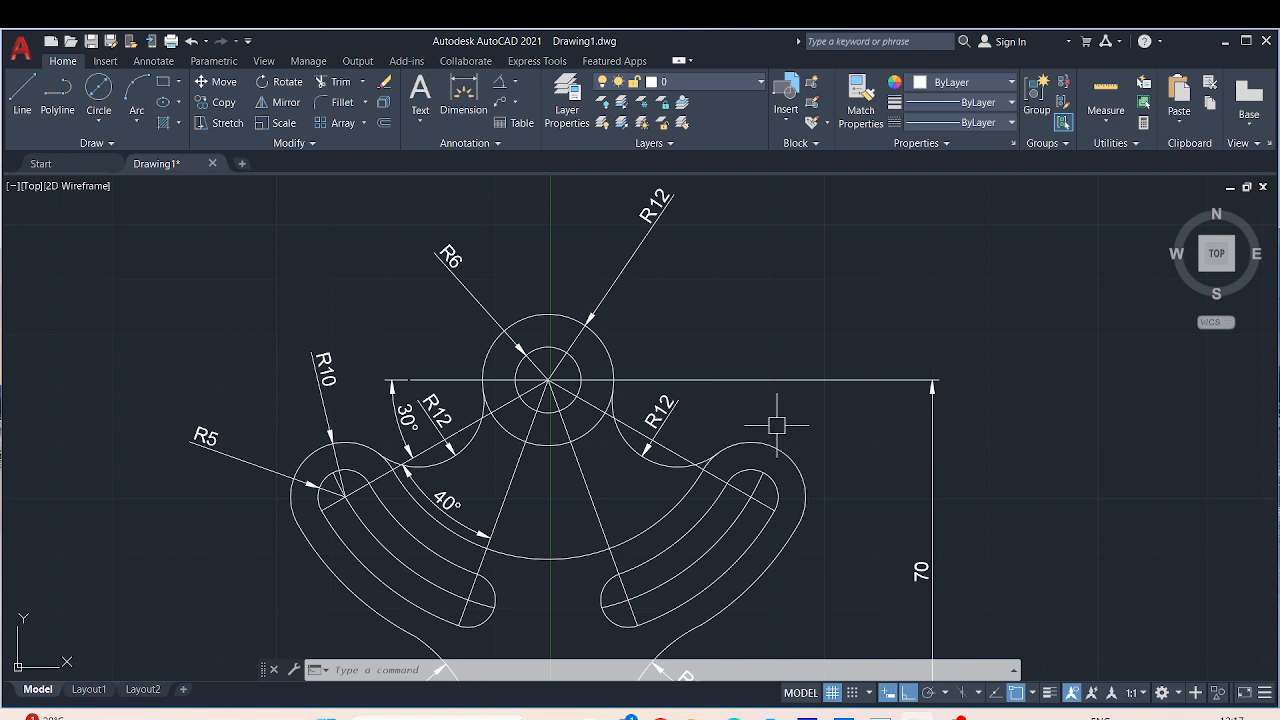
middle_drag(777, 425, 606, 348)
scroll(305, 332, up, 2)
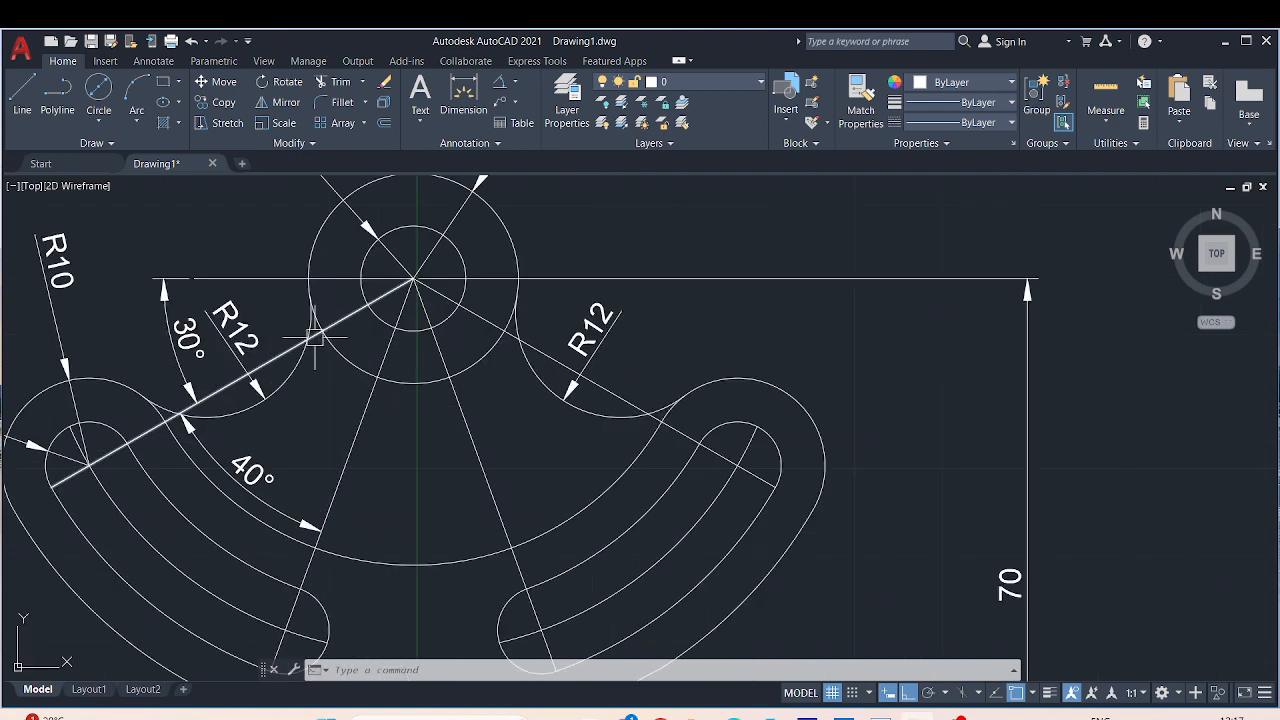
scroll(312, 321, down, 2)
middle_drag(303, 389, 270, 305)
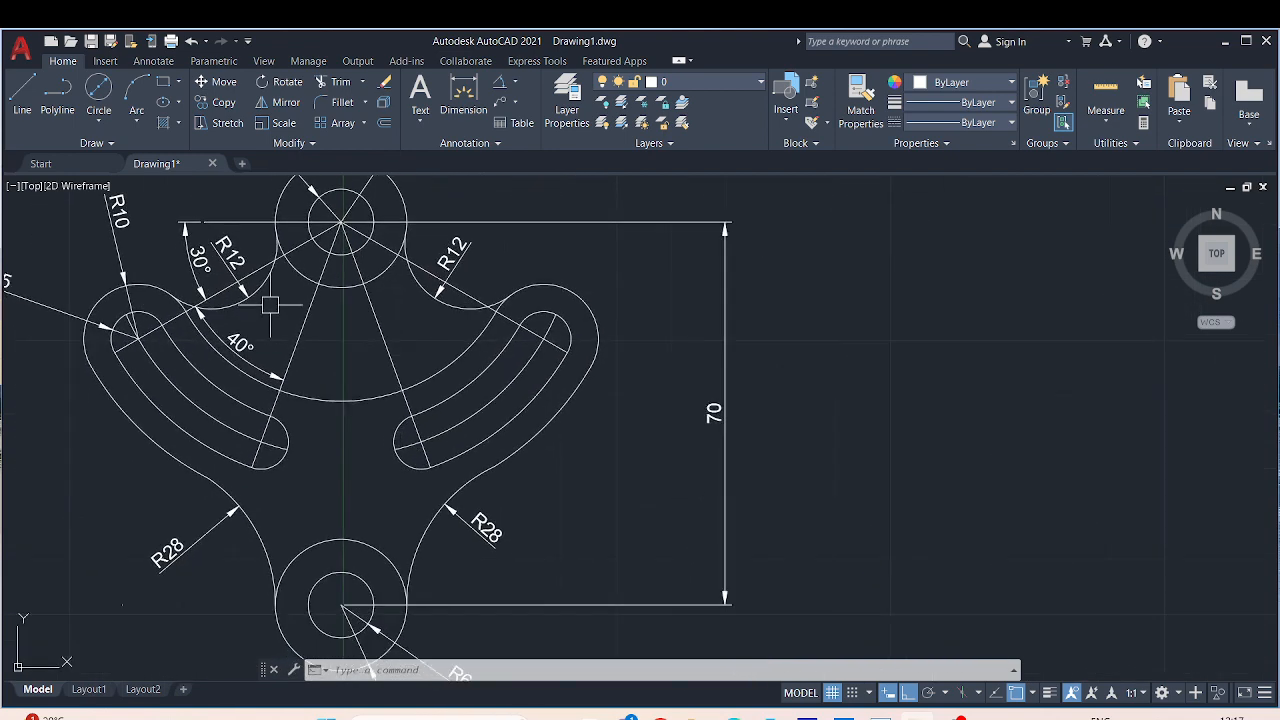
middle_drag(457, 554, 445, 444)
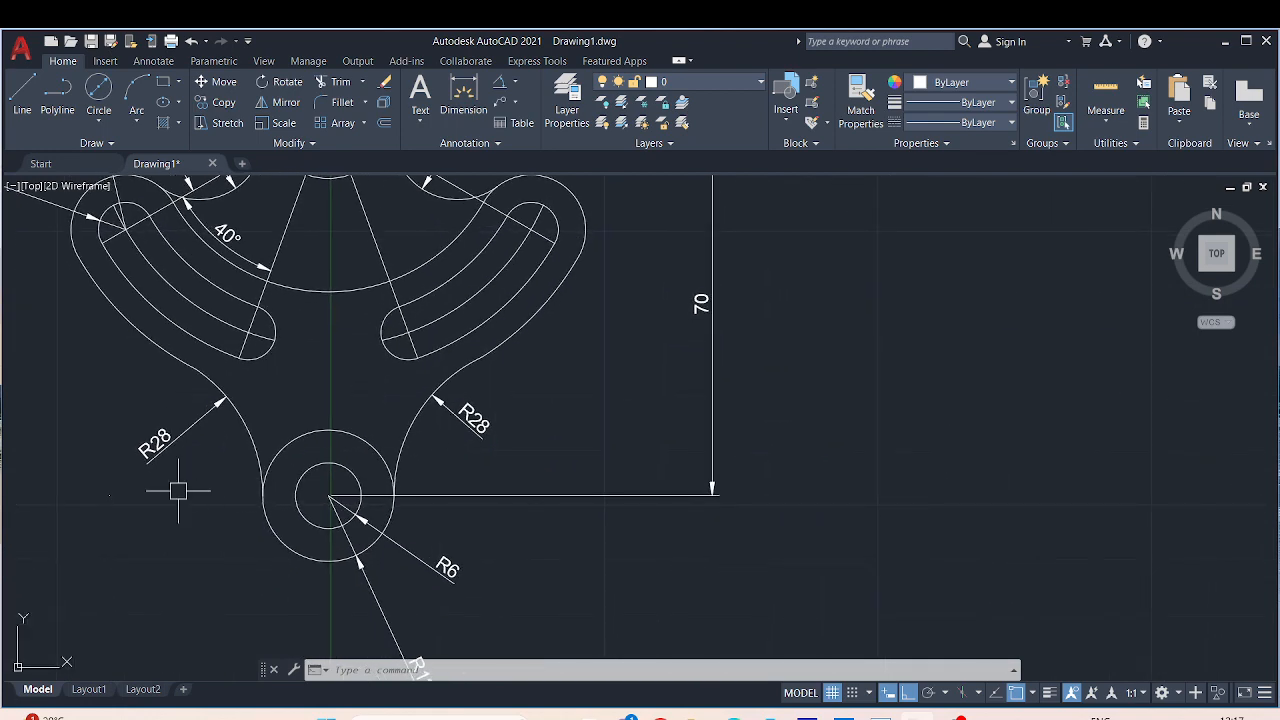
scroll(880, 471, down, 4)
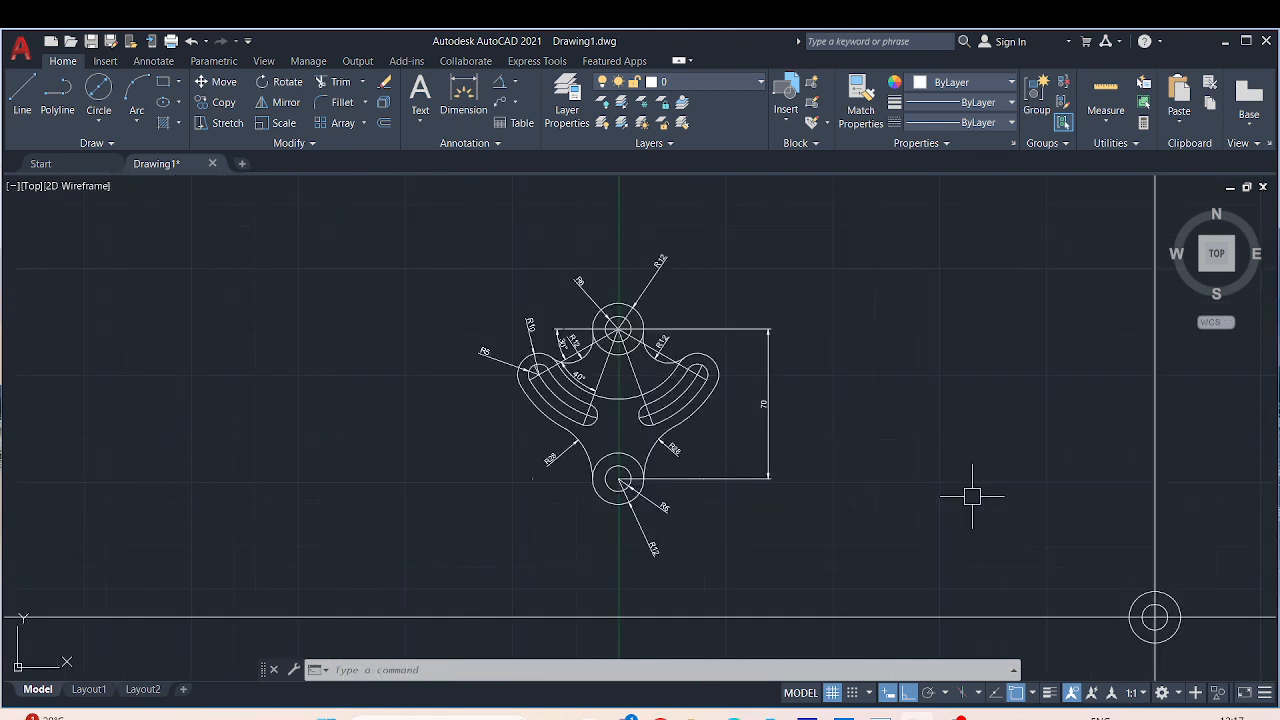
Step: Draw a circle of radius 28 centred on the copied lower pair of concentric circles
middle_drag(974, 494, 524, 421)
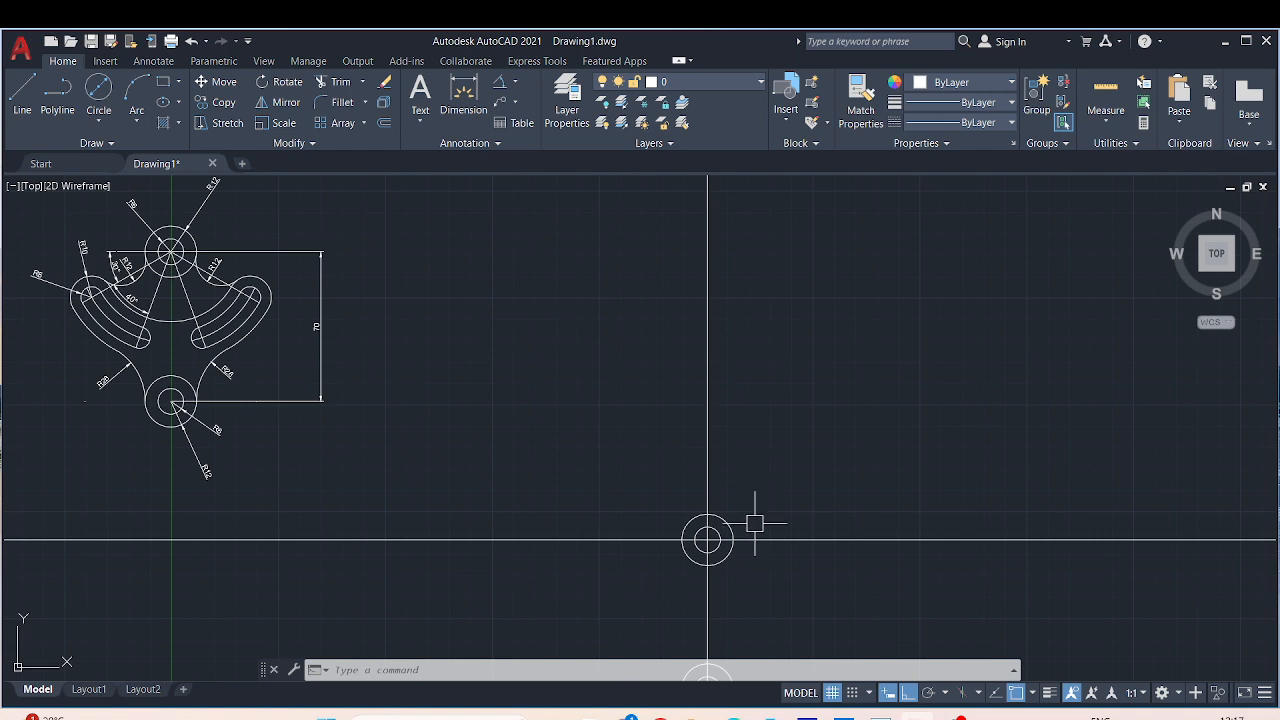
scroll(751, 389, down, 2)
scroll(410, 397, up, 6)
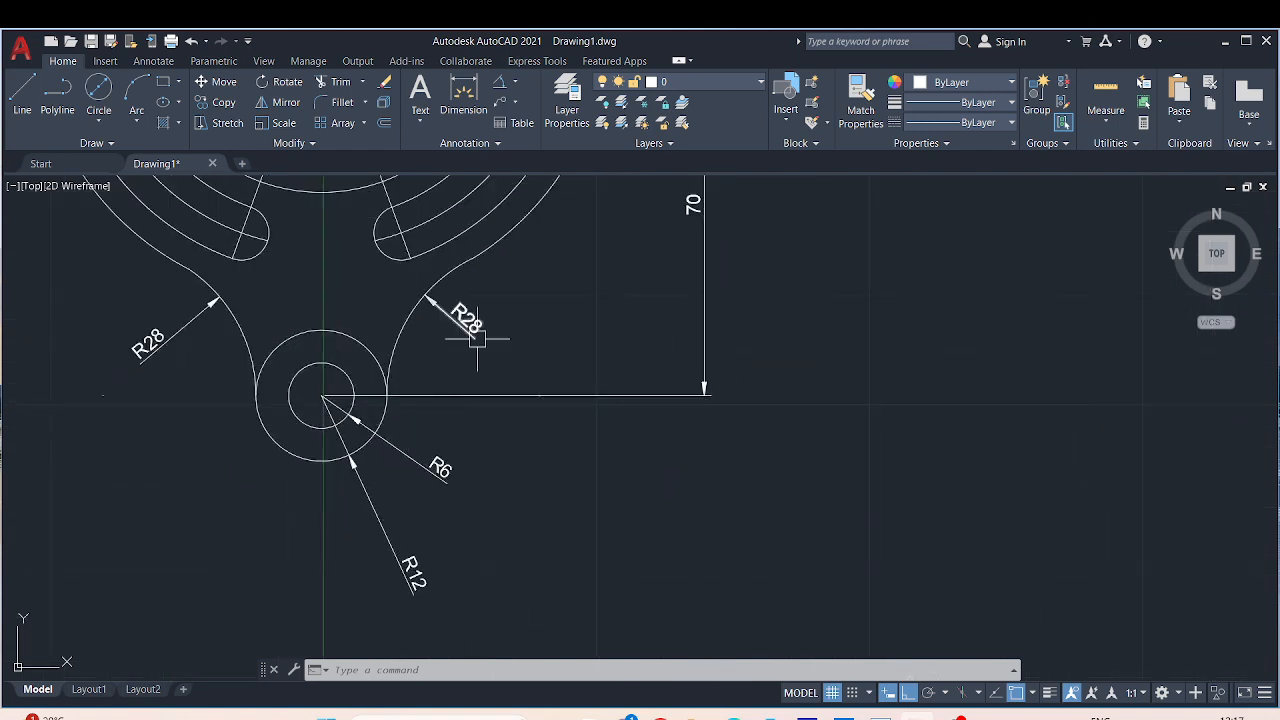
scroll(835, 384, down, 2)
middle_drag(963, 406, 440, 159)
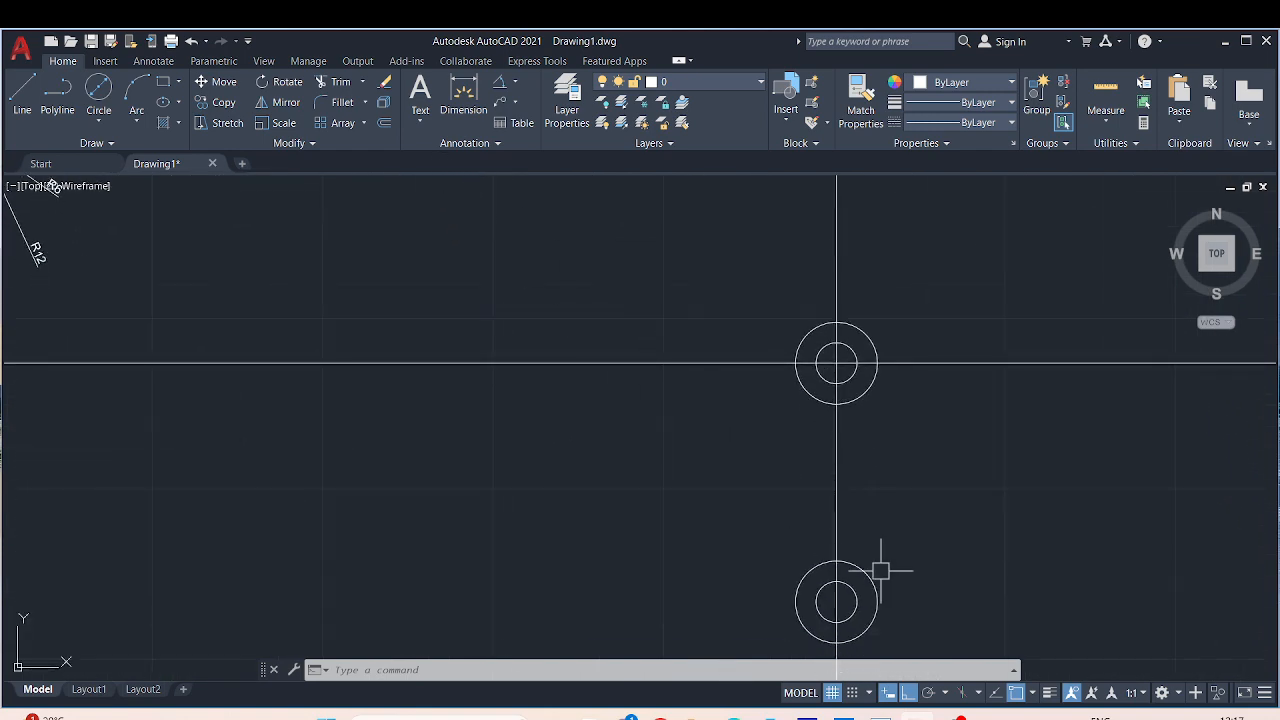
middle_drag(939, 555, 763, 374)
key(Escape)
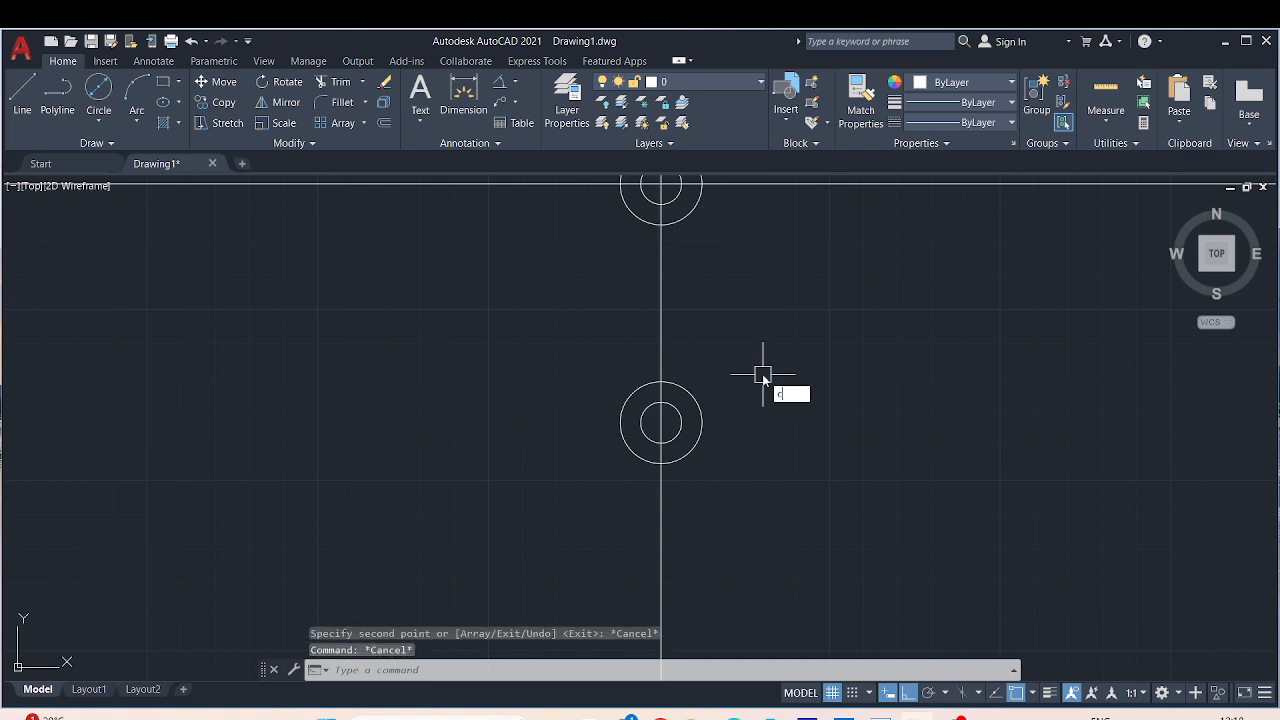
text(c)
key(Return)
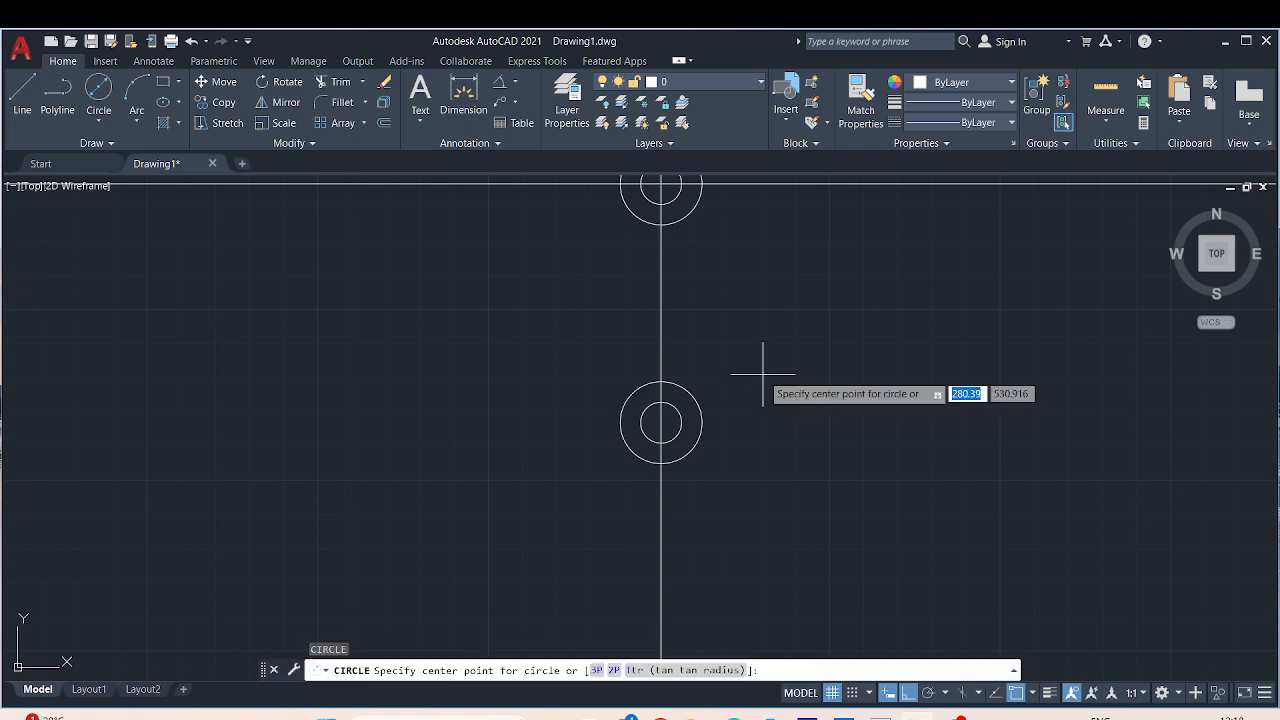
click(661, 421)
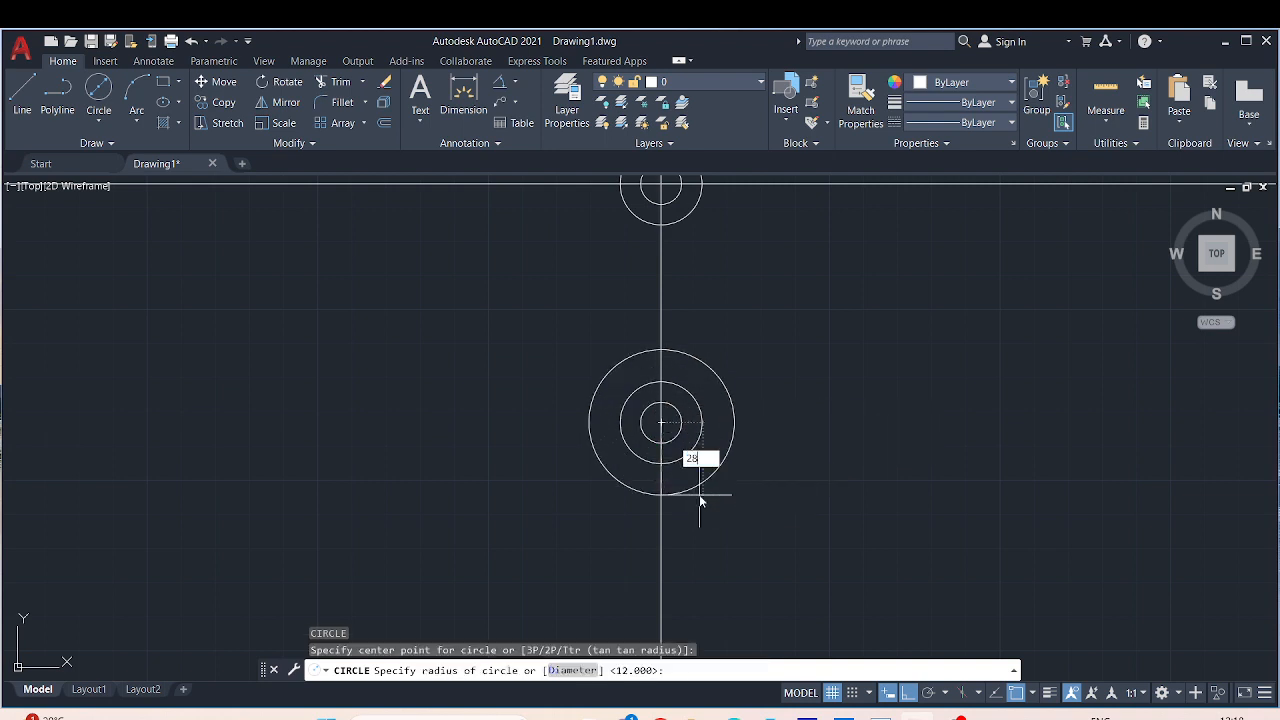
text(28)
key(Return)
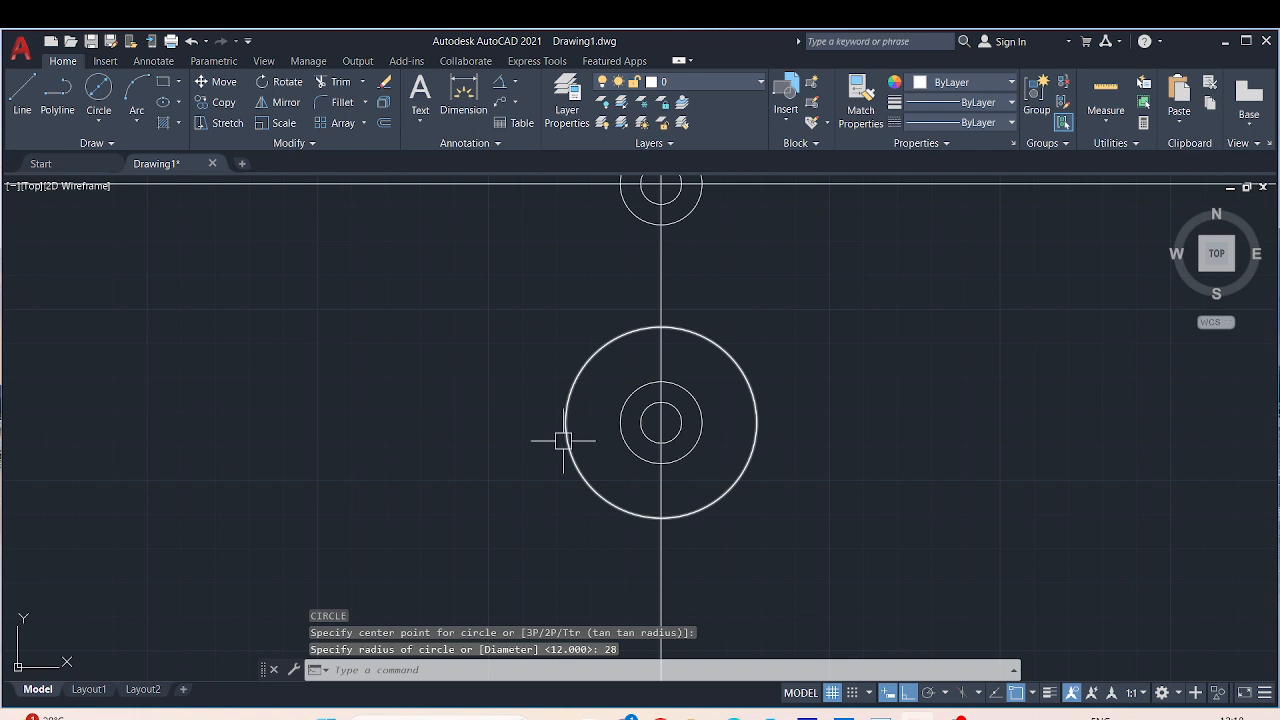
Step: Dimension the horizontal gap between the left quadrants of the middle circle and the radius 28 circle
click(469, 92)
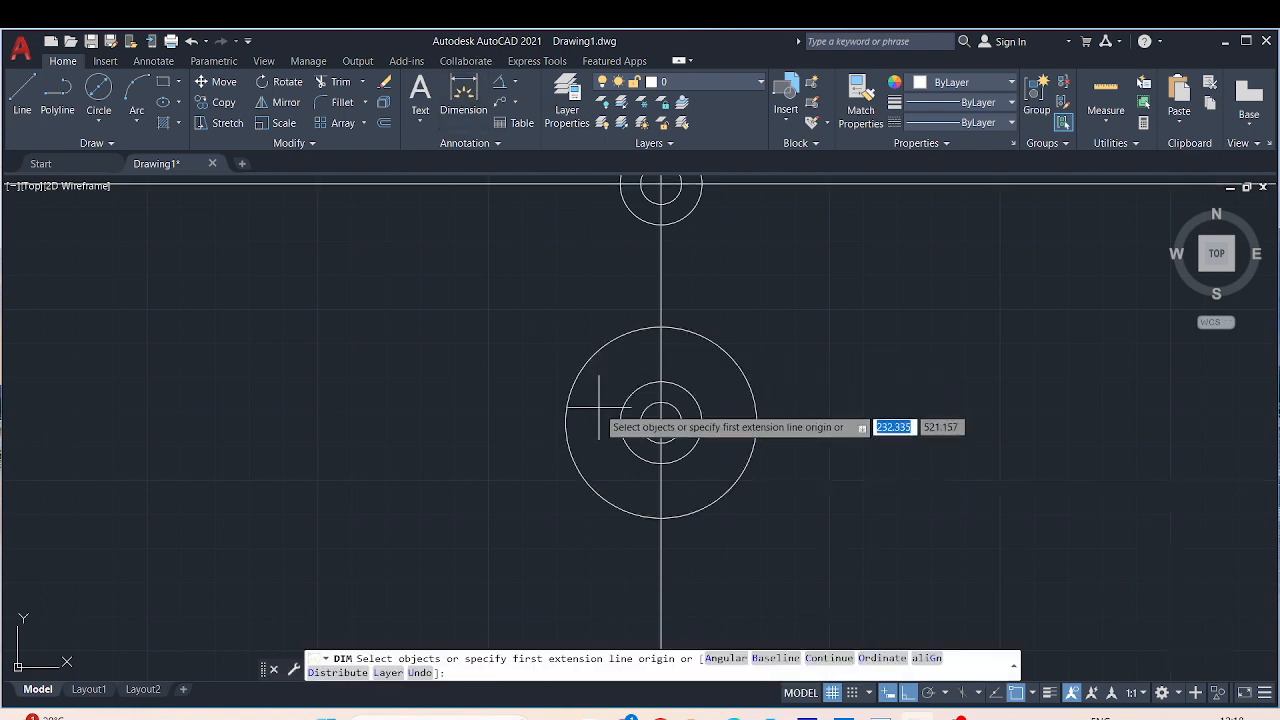
scroll(607, 415, up, 4)
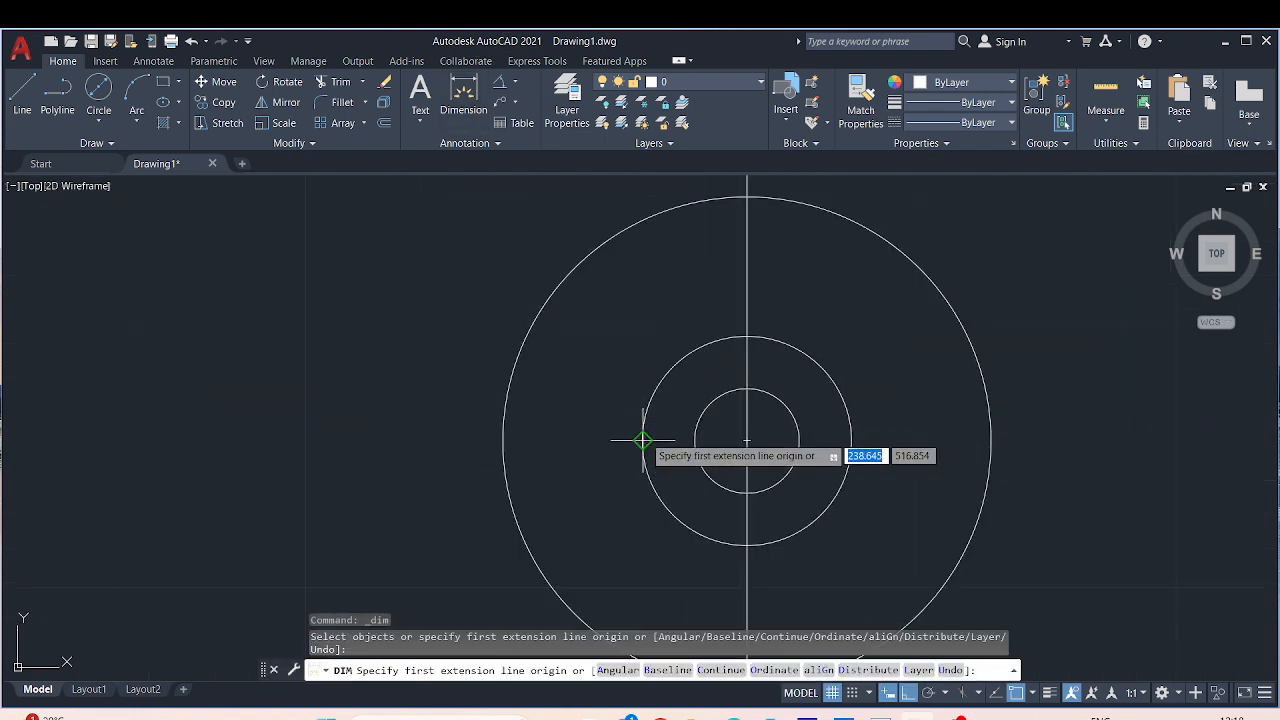
click(643, 442)
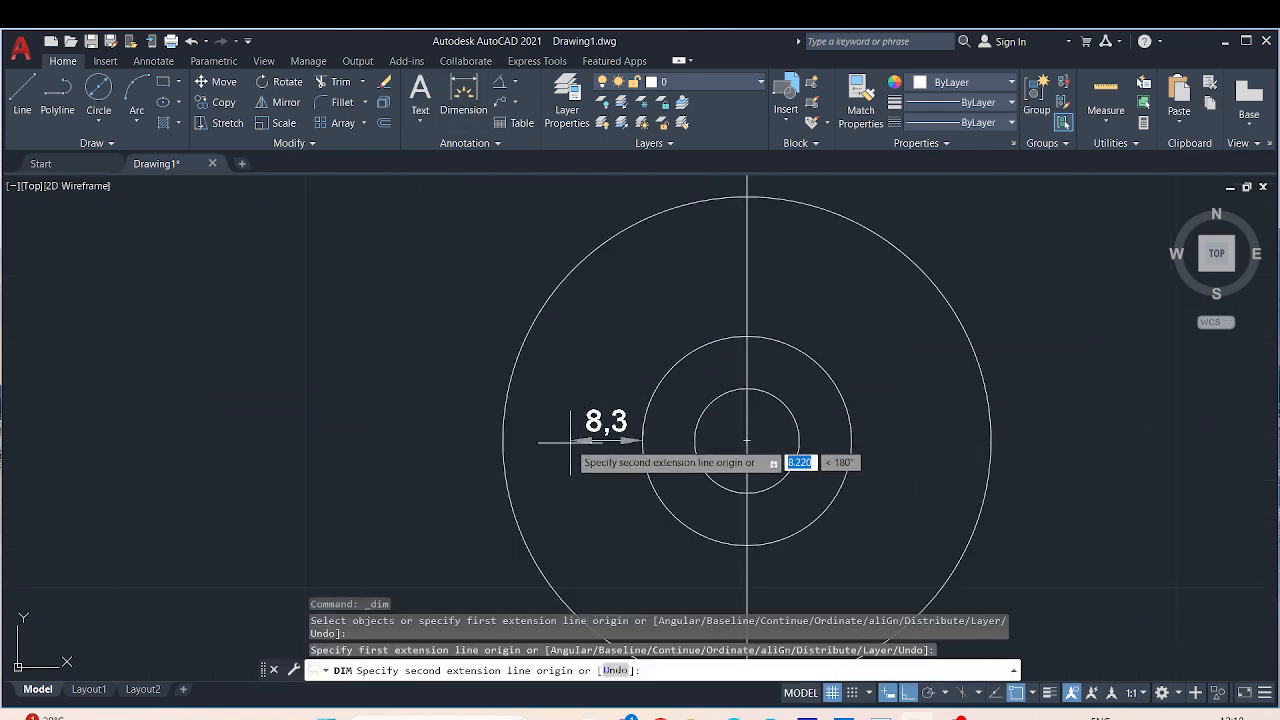
click(503, 440)
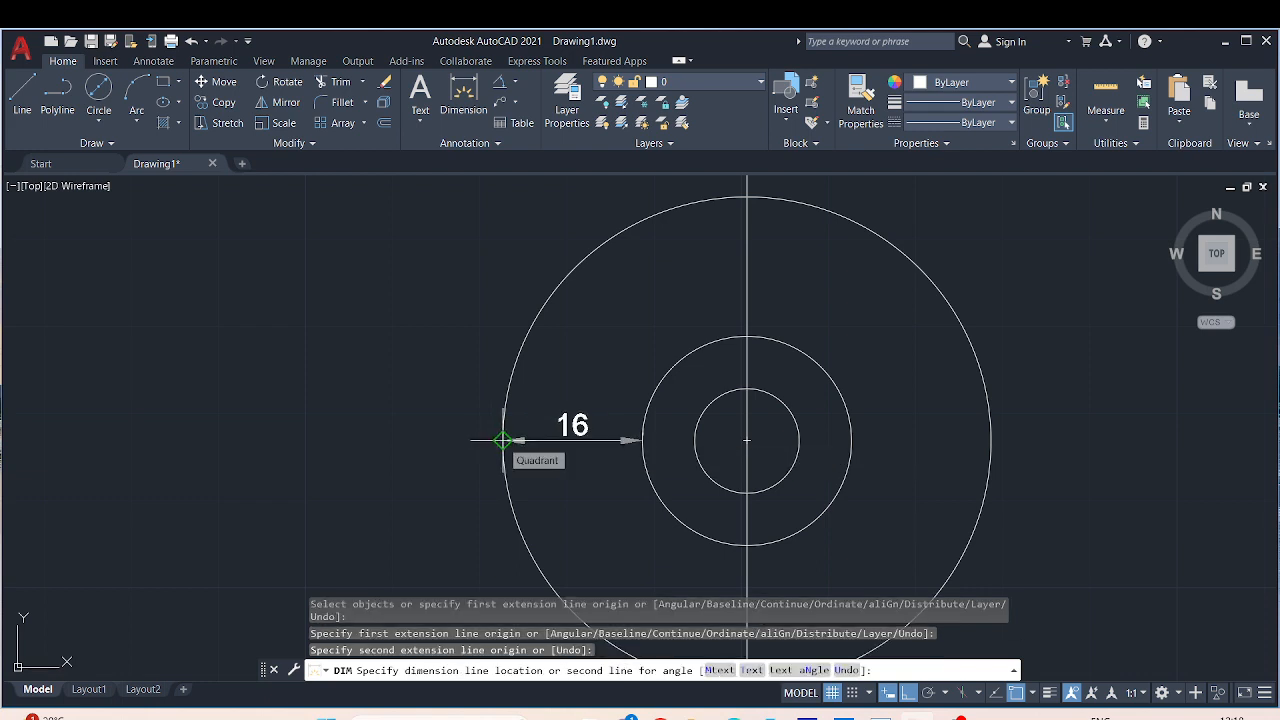
click(620, 434)
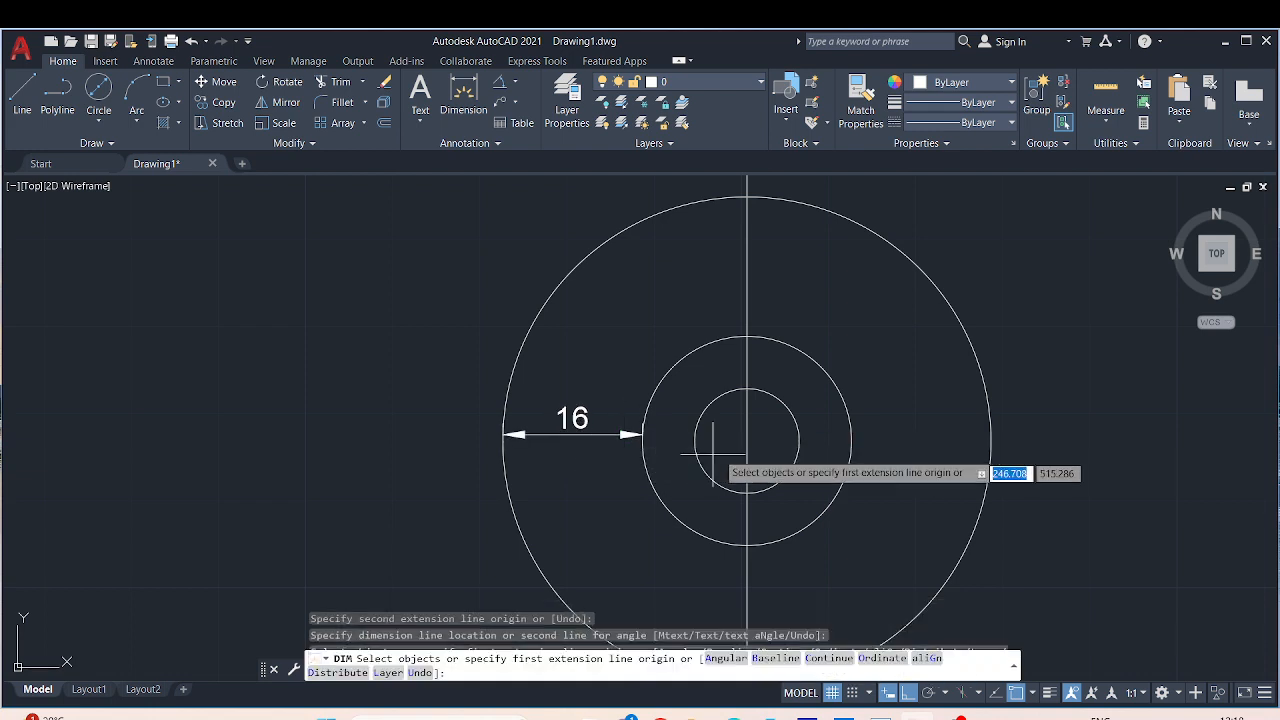
Step: Dimension the horizontal gap between the left sides of the middle circle and the innermost circle, in line with the first dimension
click(463, 95)
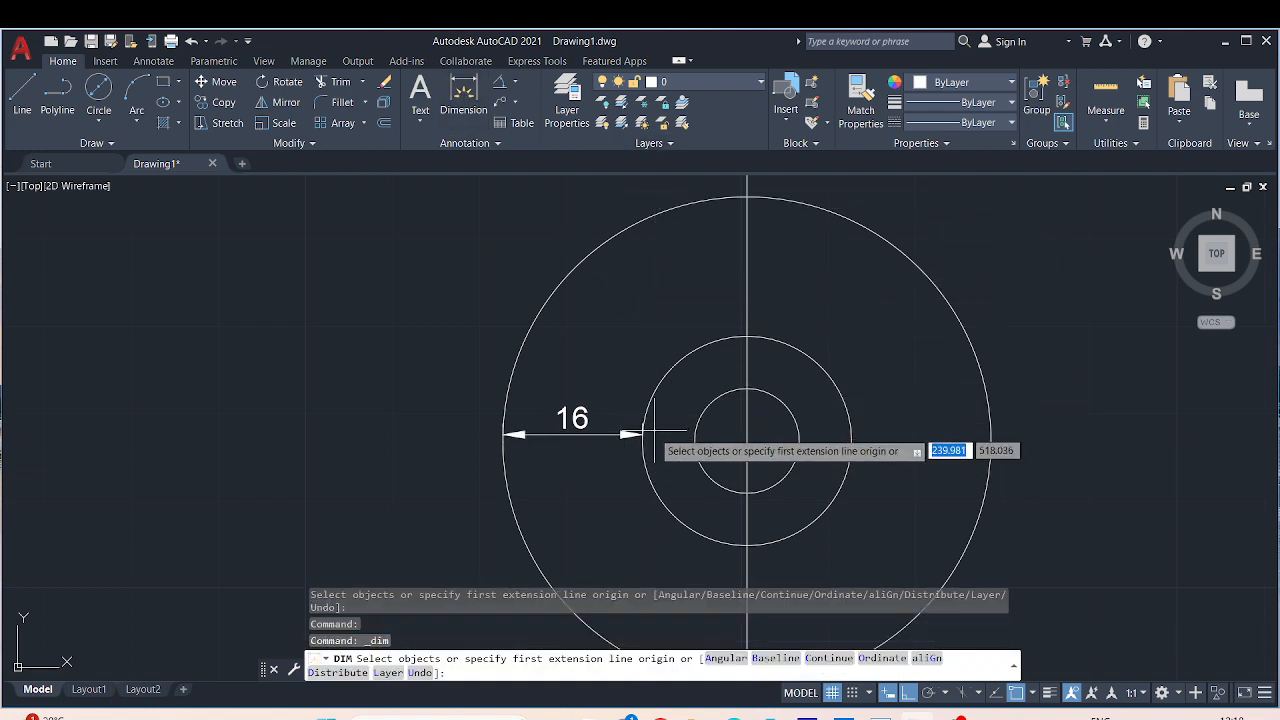
click(643, 436)
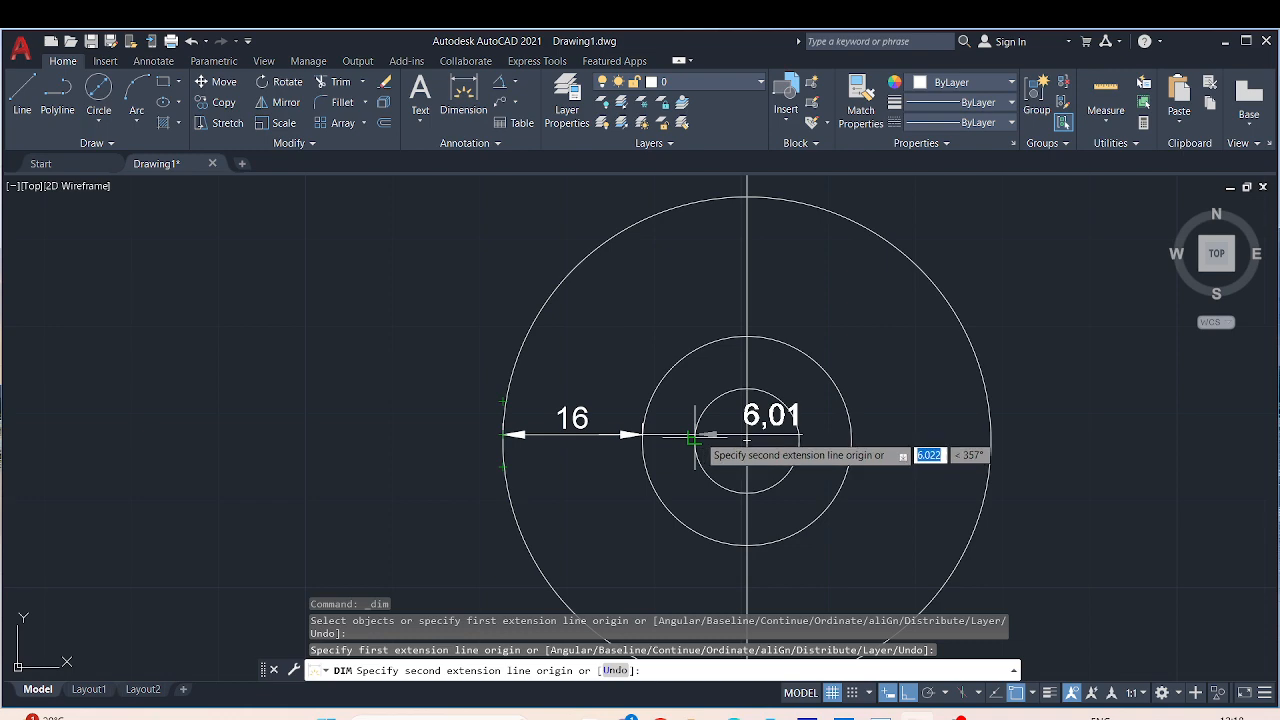
scroll(694, 437, up, 8)
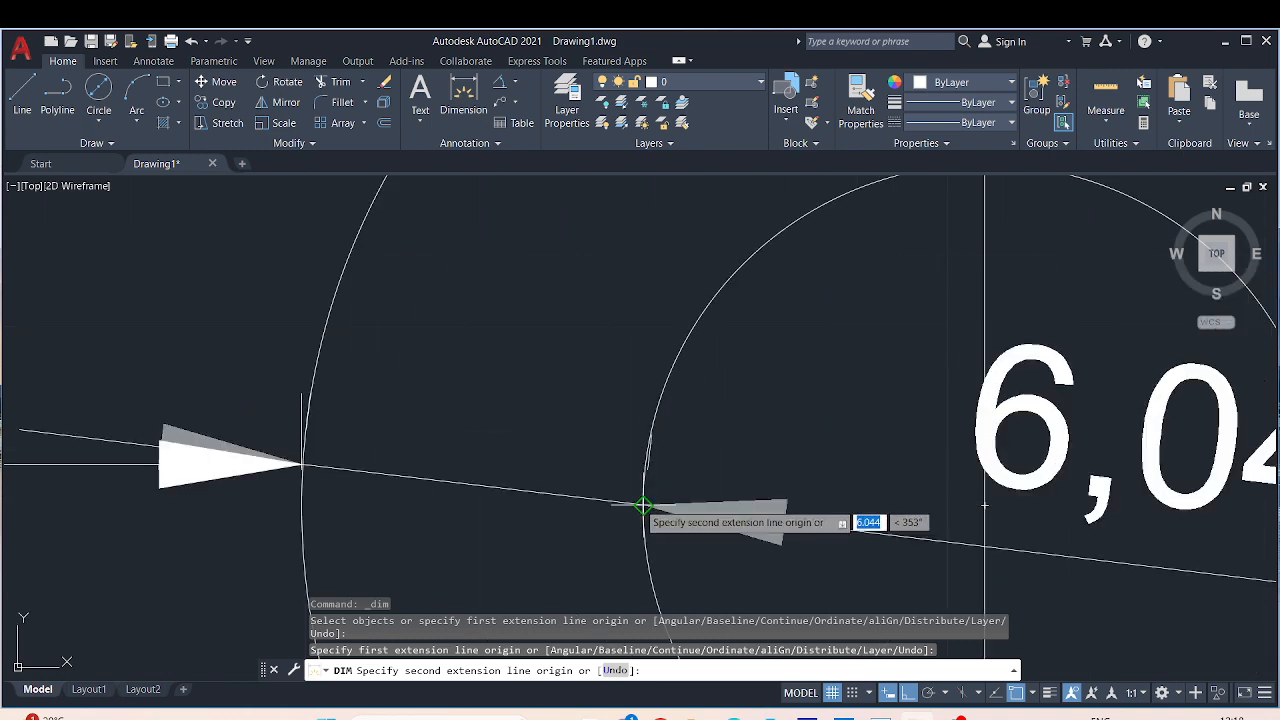
click(650, 509)
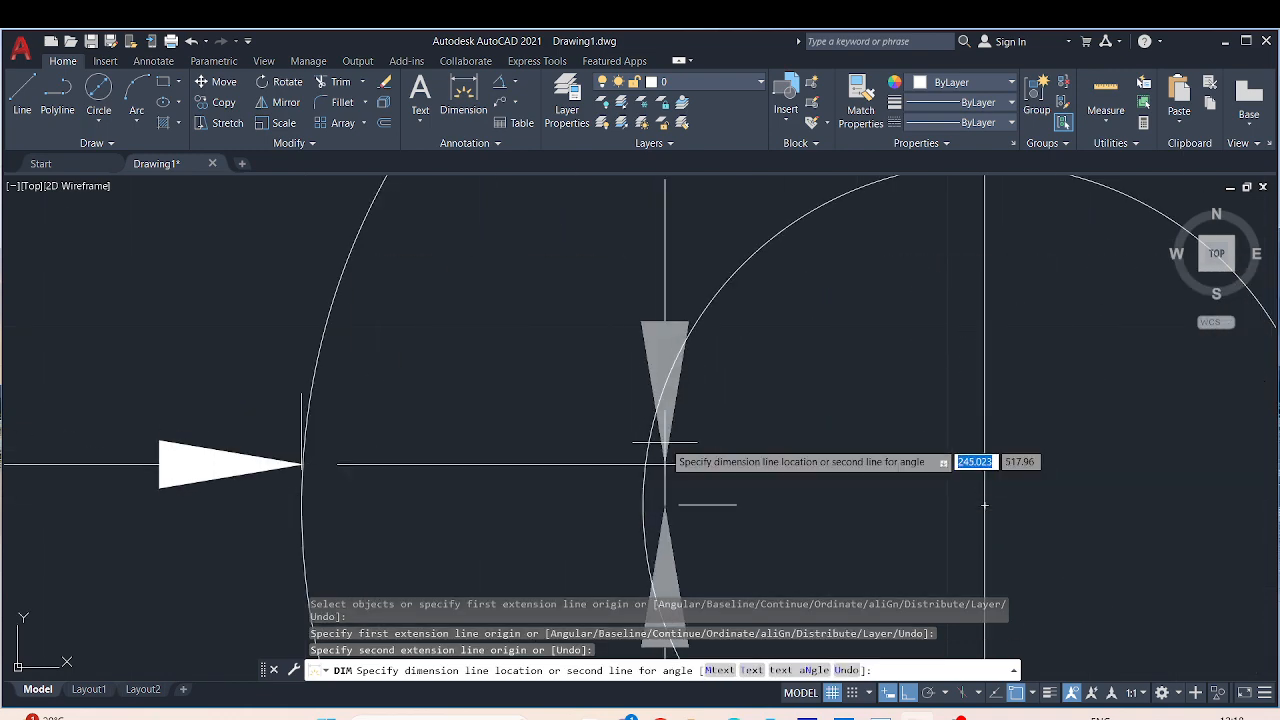
click(543, 466)
scroll(578, 352, down, 8)
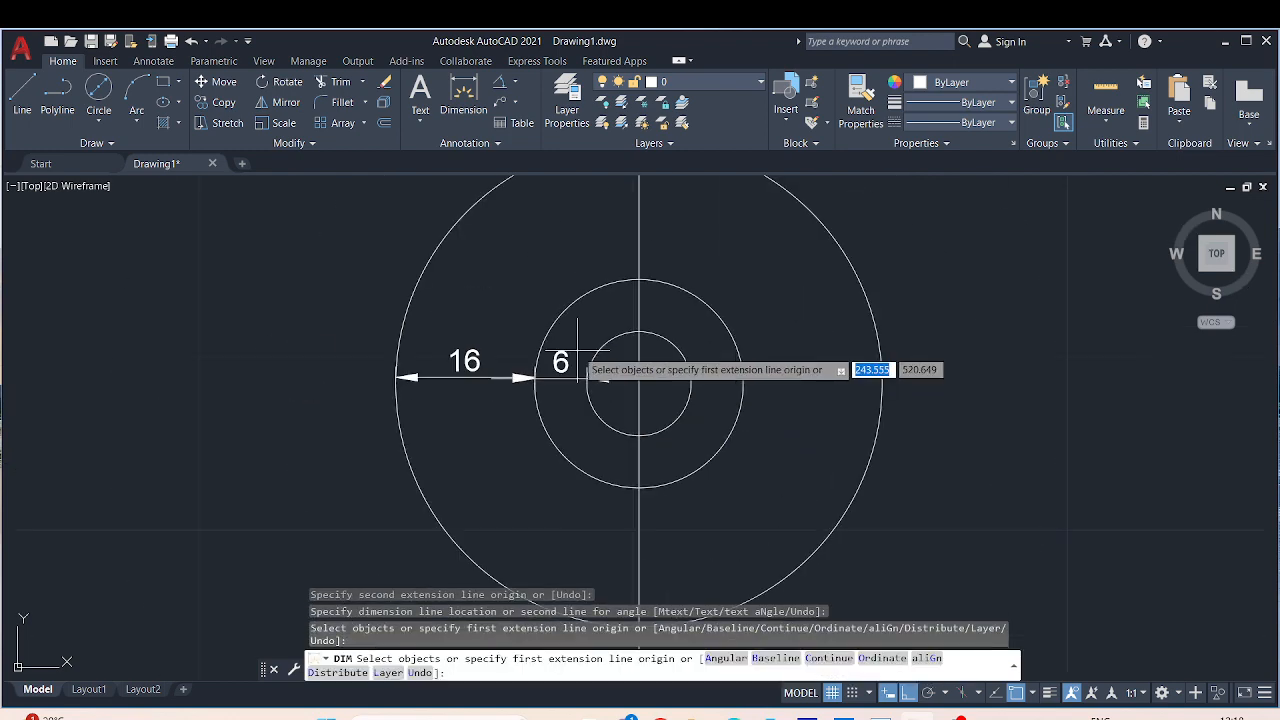
mouse_move(743, 360)
middle_down()
mouse_move(680, 429)
mouse_move(567, 383)
middle_up()
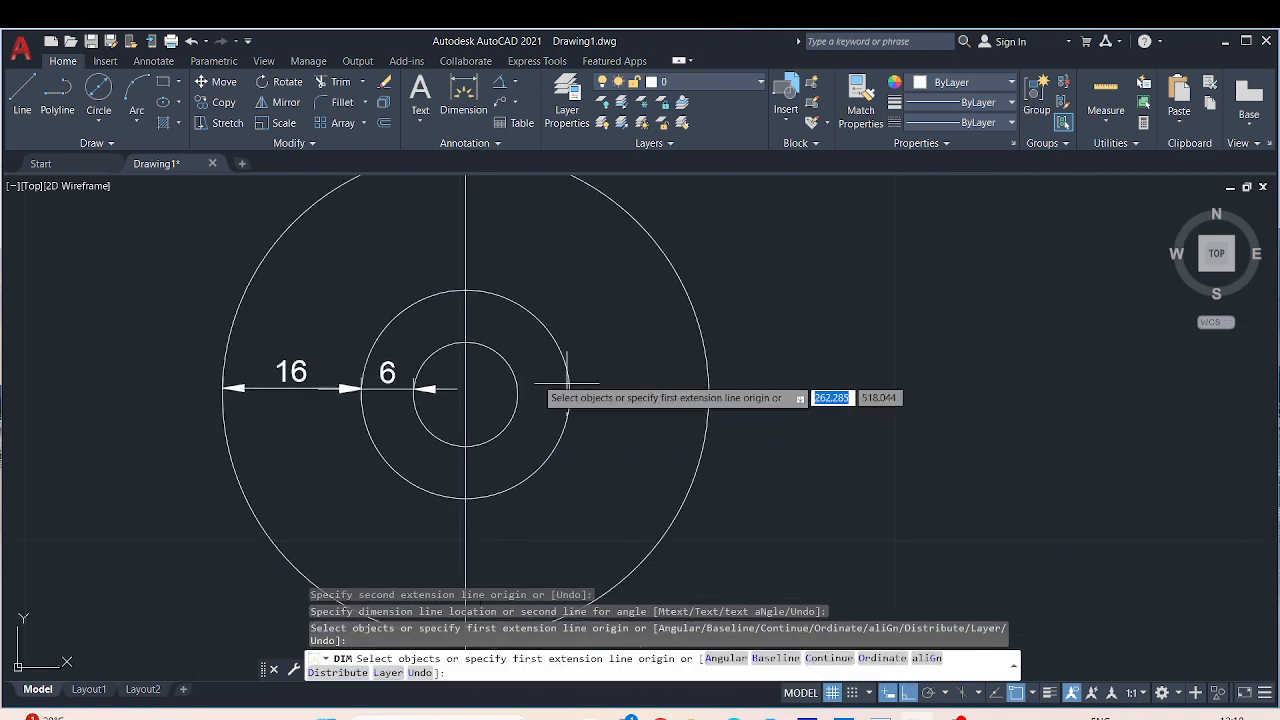
scroll(446, 382, up, 6)
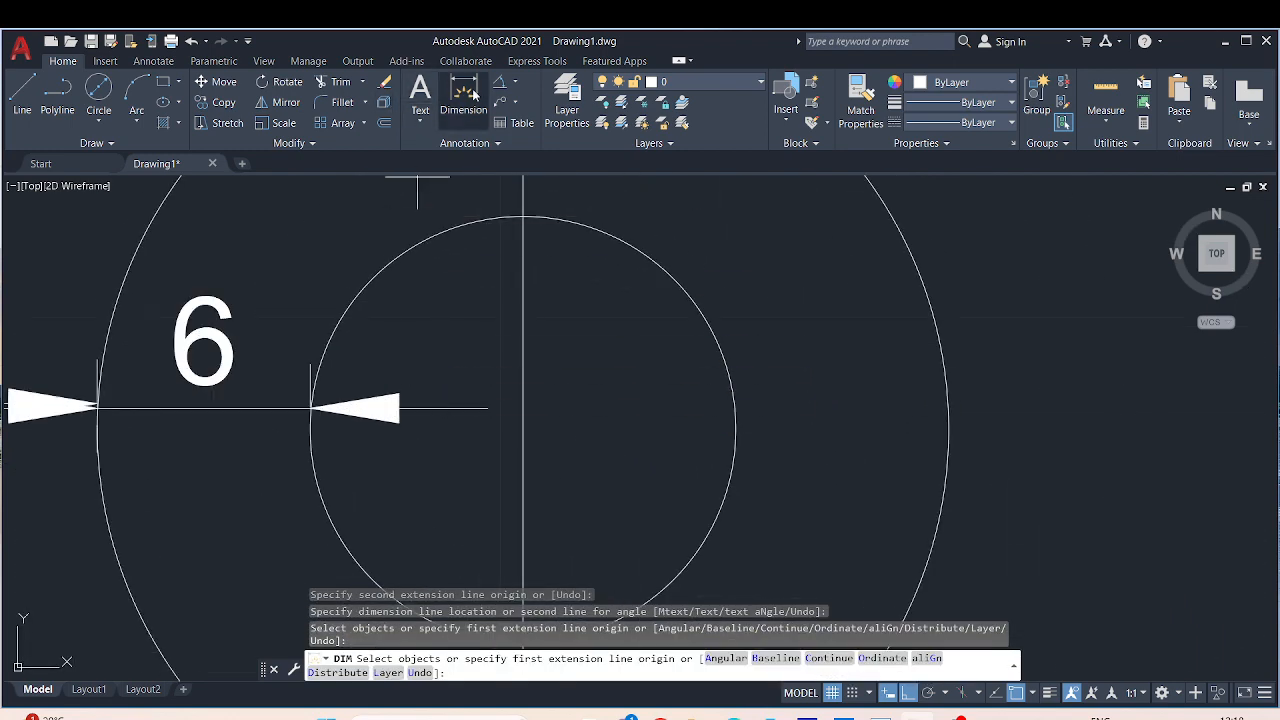
click(474, 93)
click(310, 406)
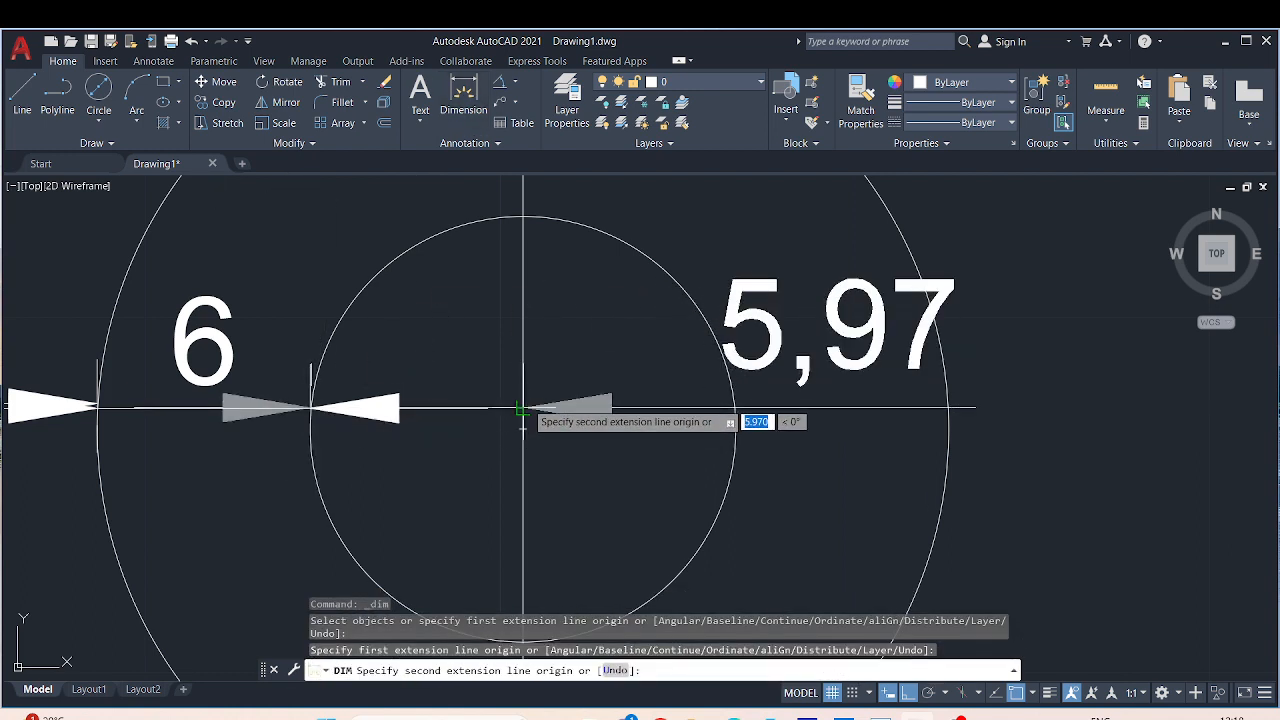
key(Escape)
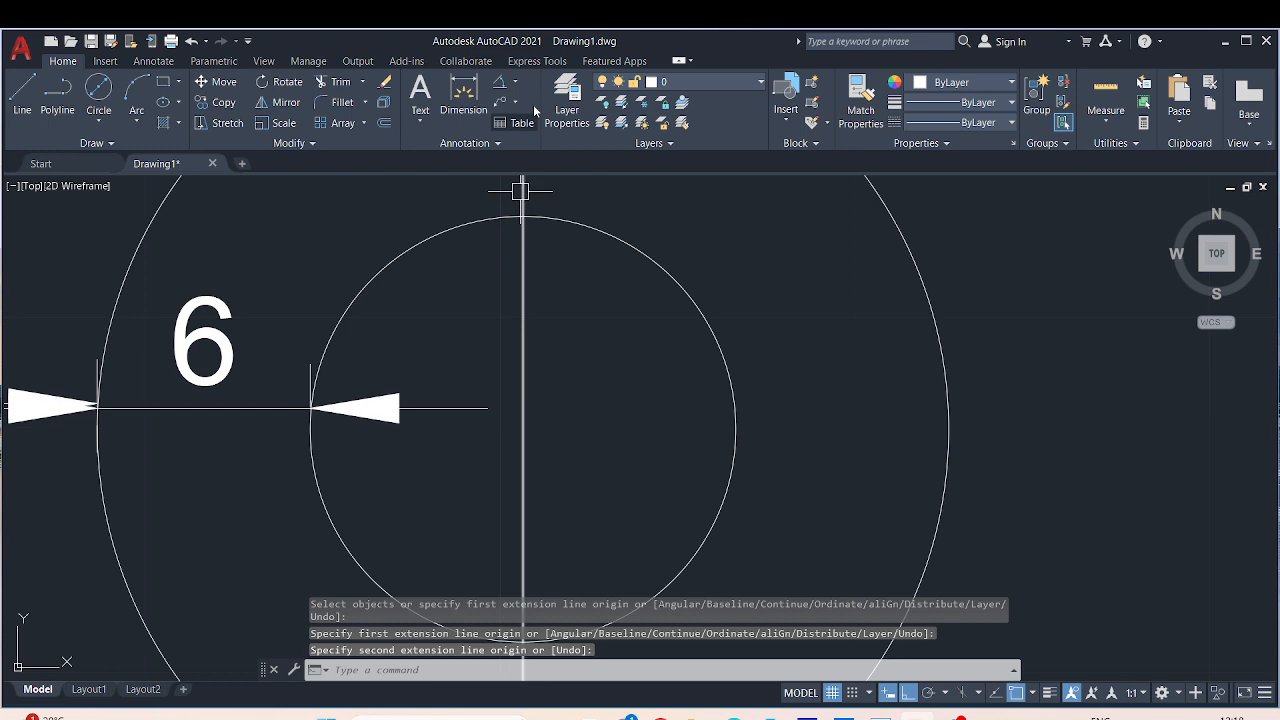
Step: Try to dimension horizontally from the vertical construction line to the innermost circle's left side, placing the dimension below the circle
click(473, 95)
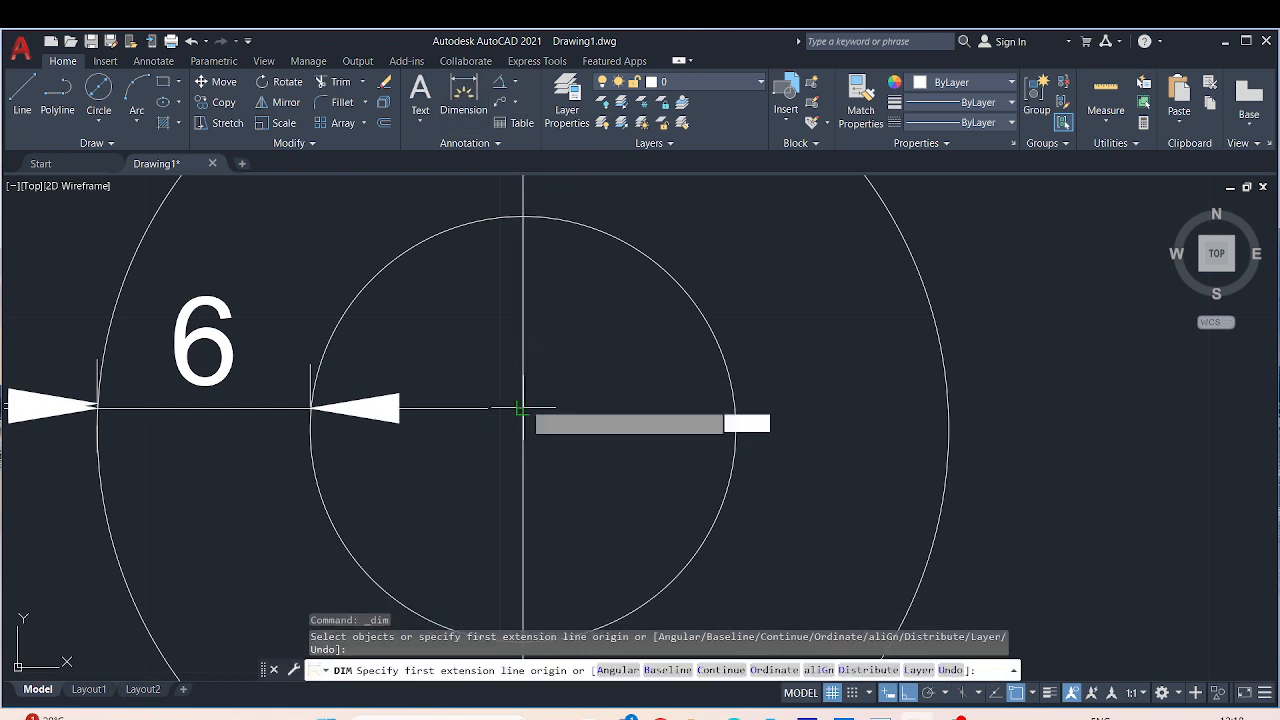
click(524, 407)
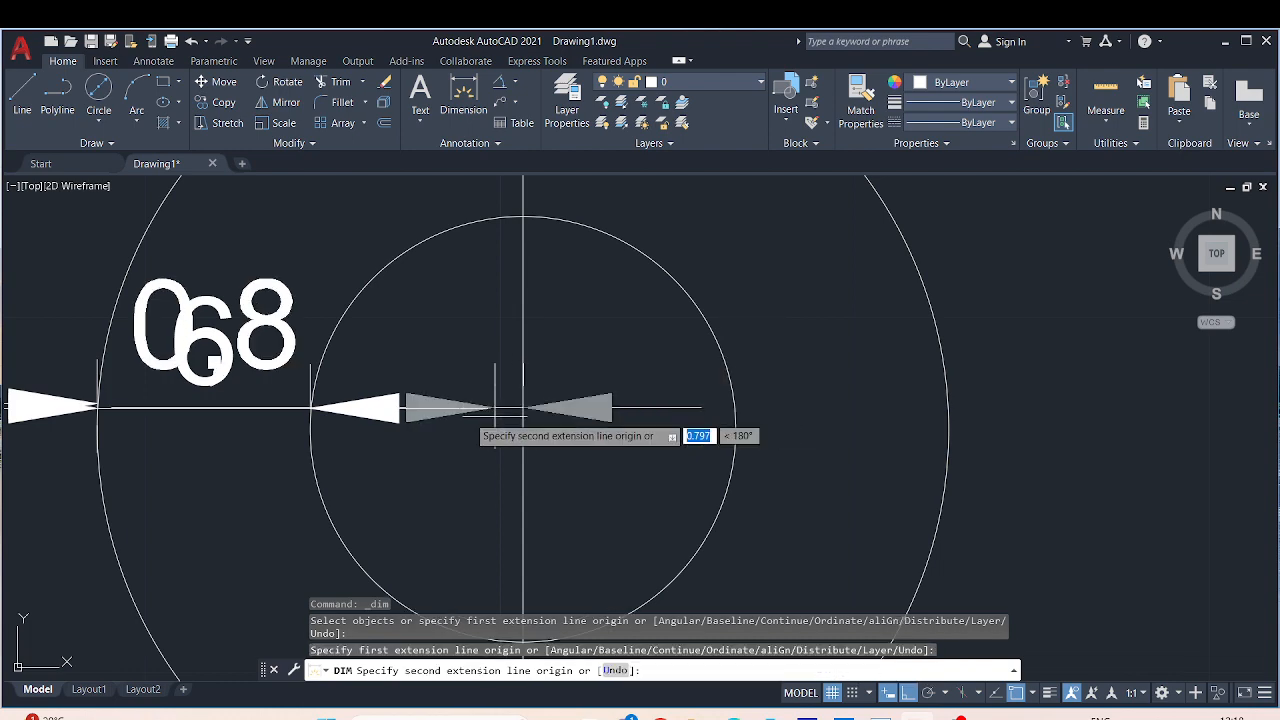
click(311, 407)
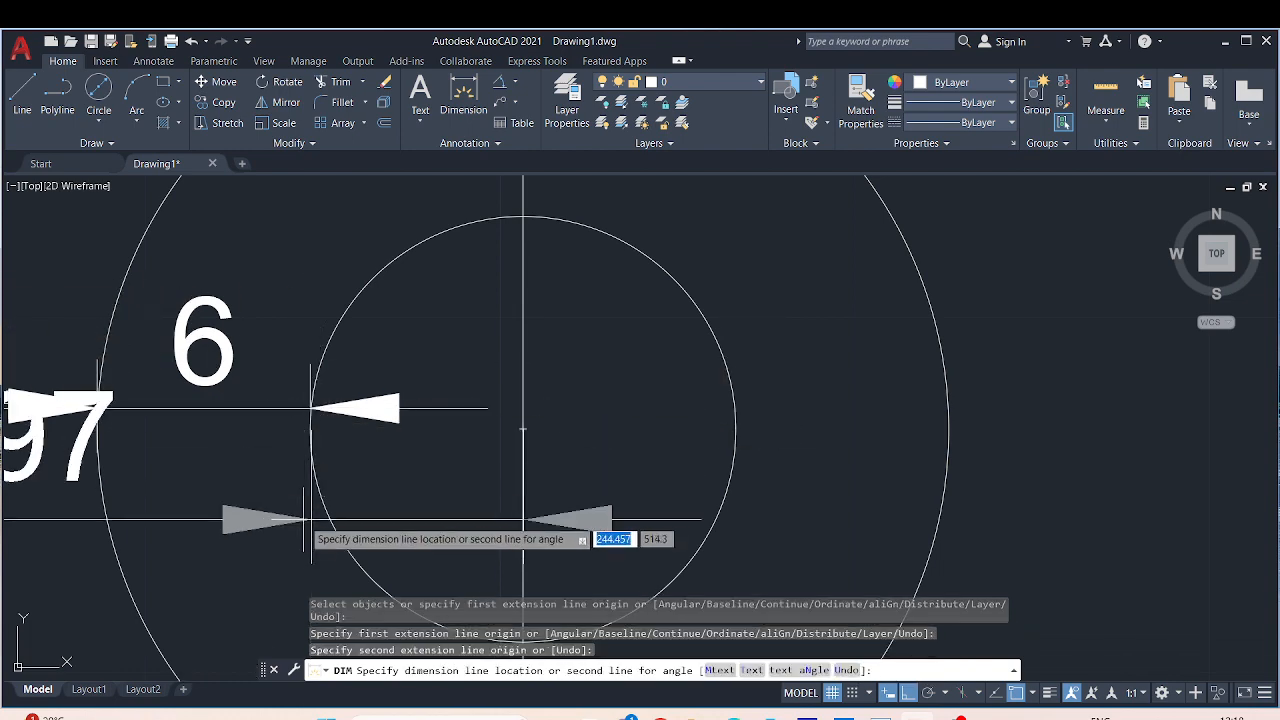
scroll(320, 415, down, 4)
scroll(343, 429, up, 2)
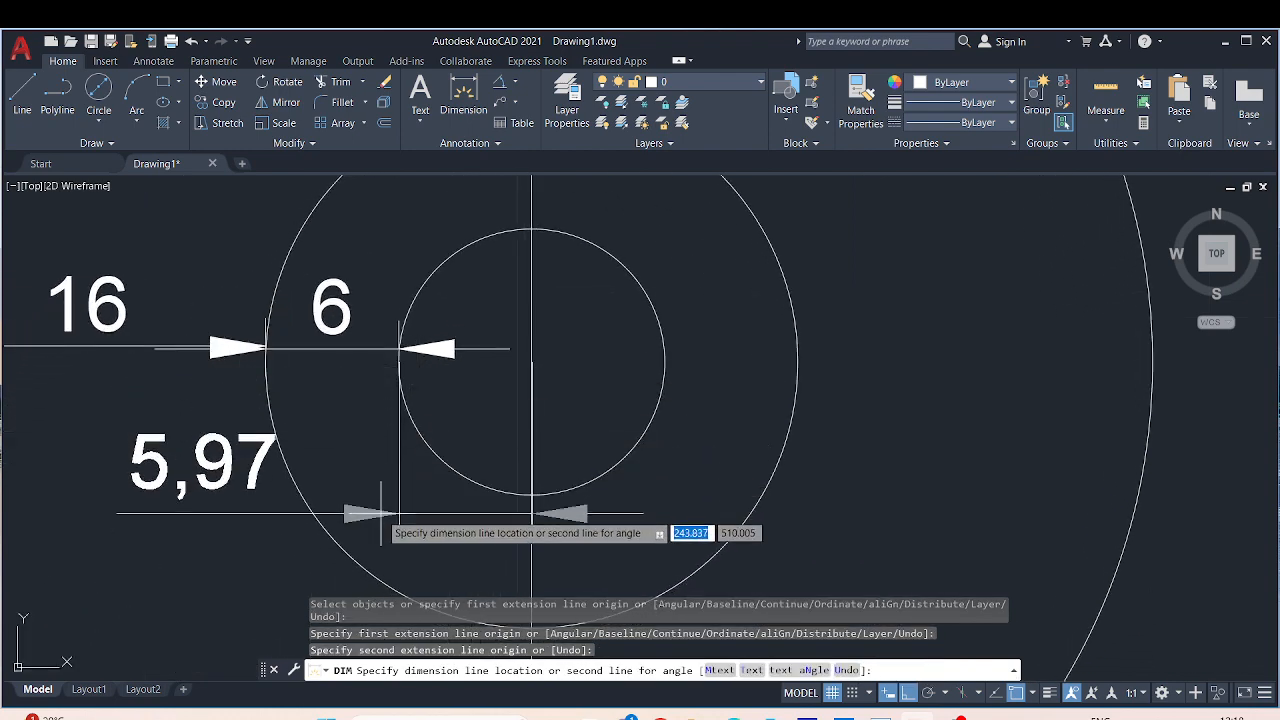
click(381, 513)
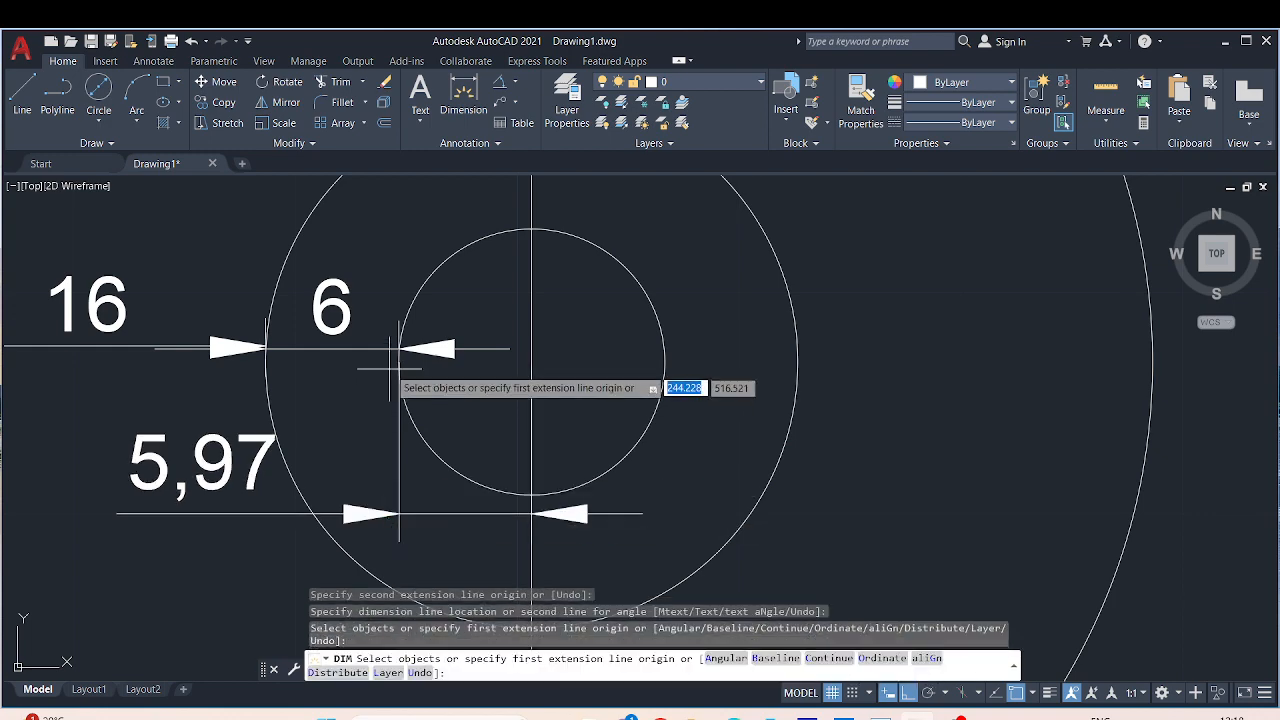
Step: Erase the dimension placed below the innermost circle
scroll(400, 345, up, 10)
key(Return)
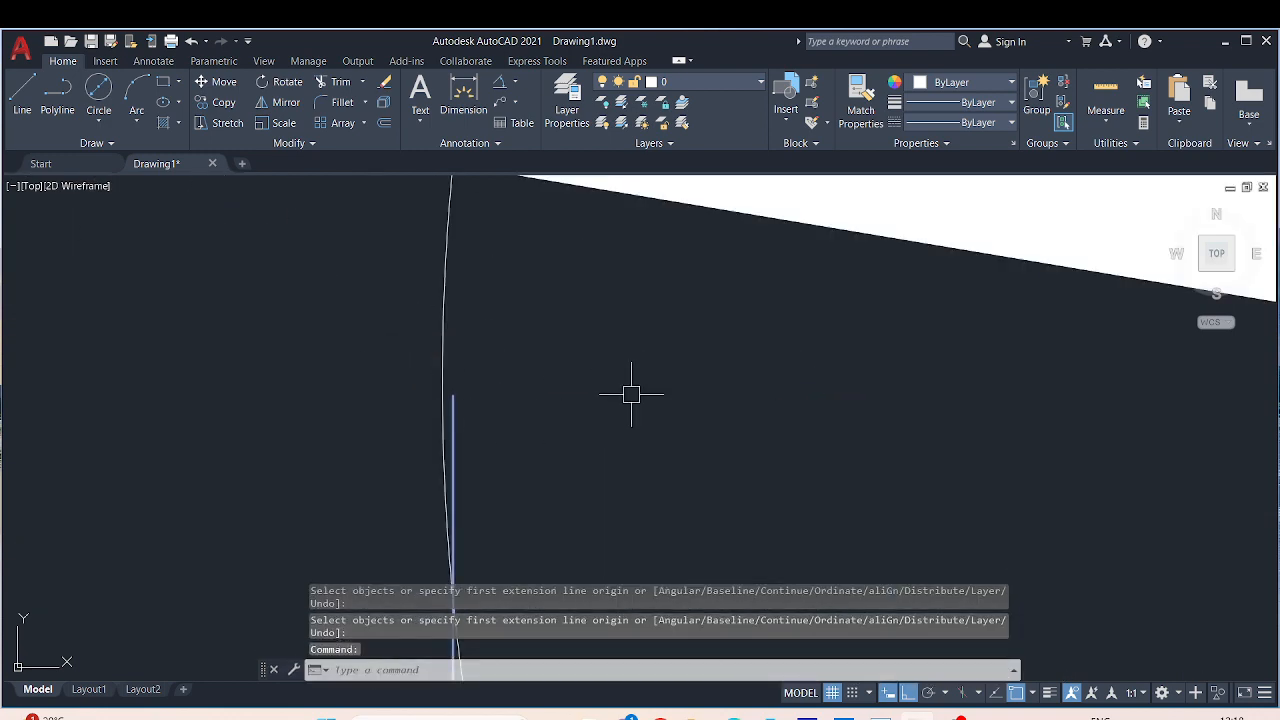
key(Delete)
scroll(775, 395, down, 10)
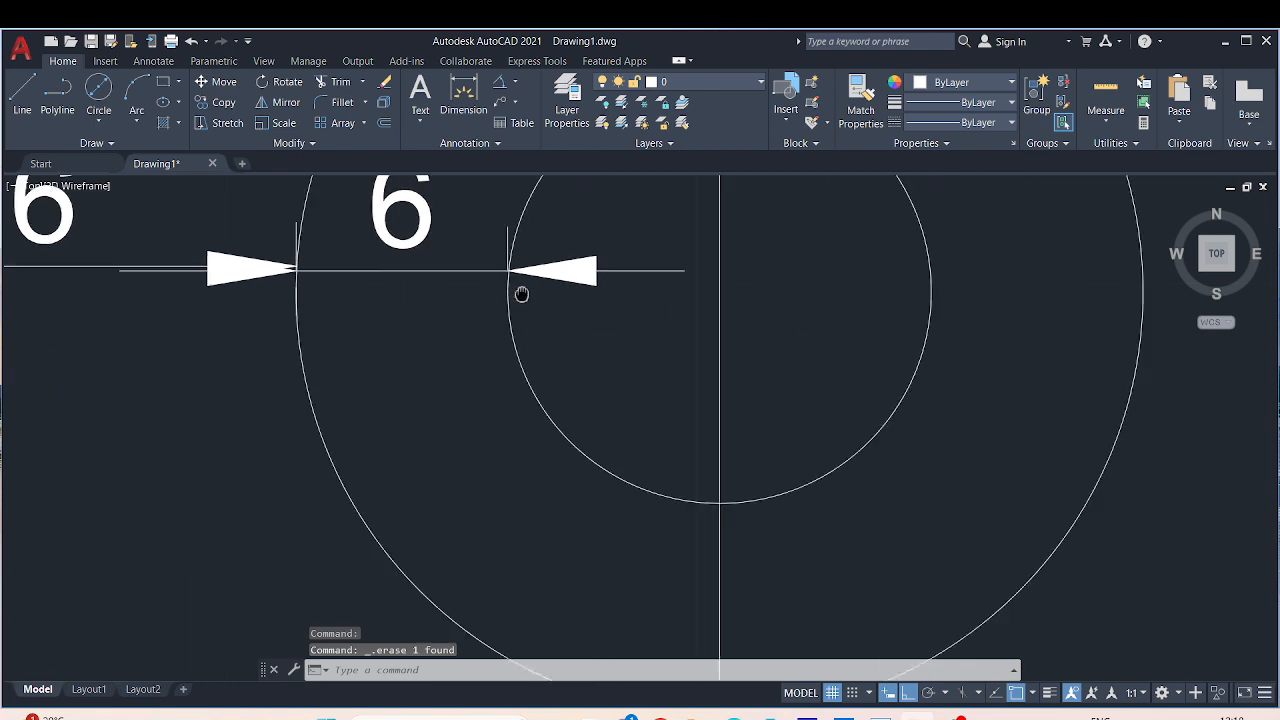
Step: Dimension the innermost circle horizontally from its right quadrant to its centre
scroll(414, 229, down, 3)
scroll(417, 274, up, 2)
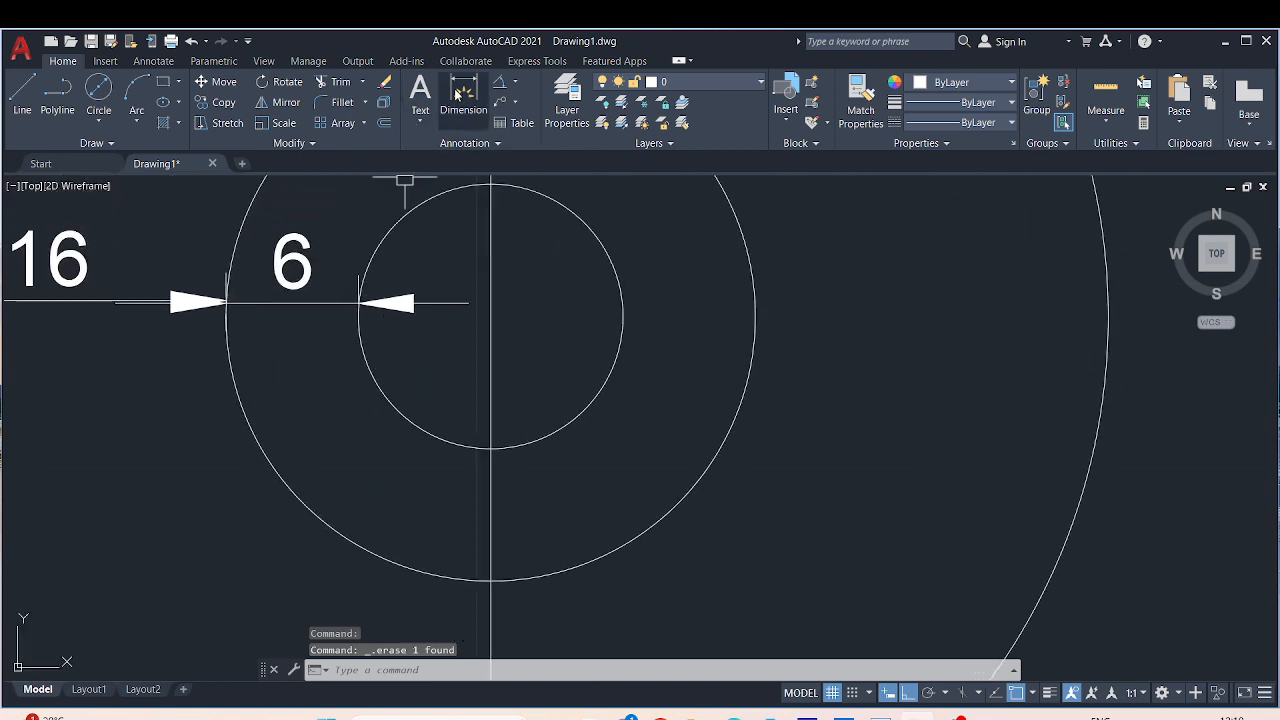
click(460, 95)
scroll(386, 330, up, 4)
middle_drag(386, 337, 458, 506)
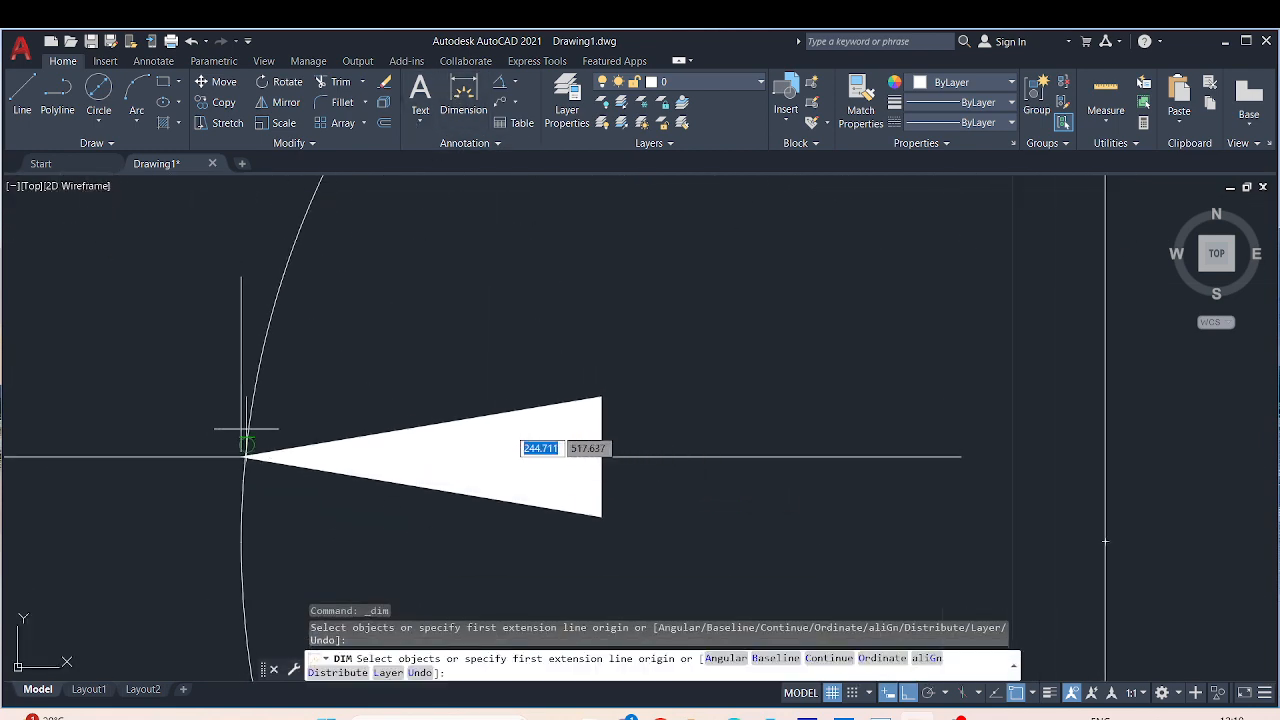
scroll(575, 410, down, 2)
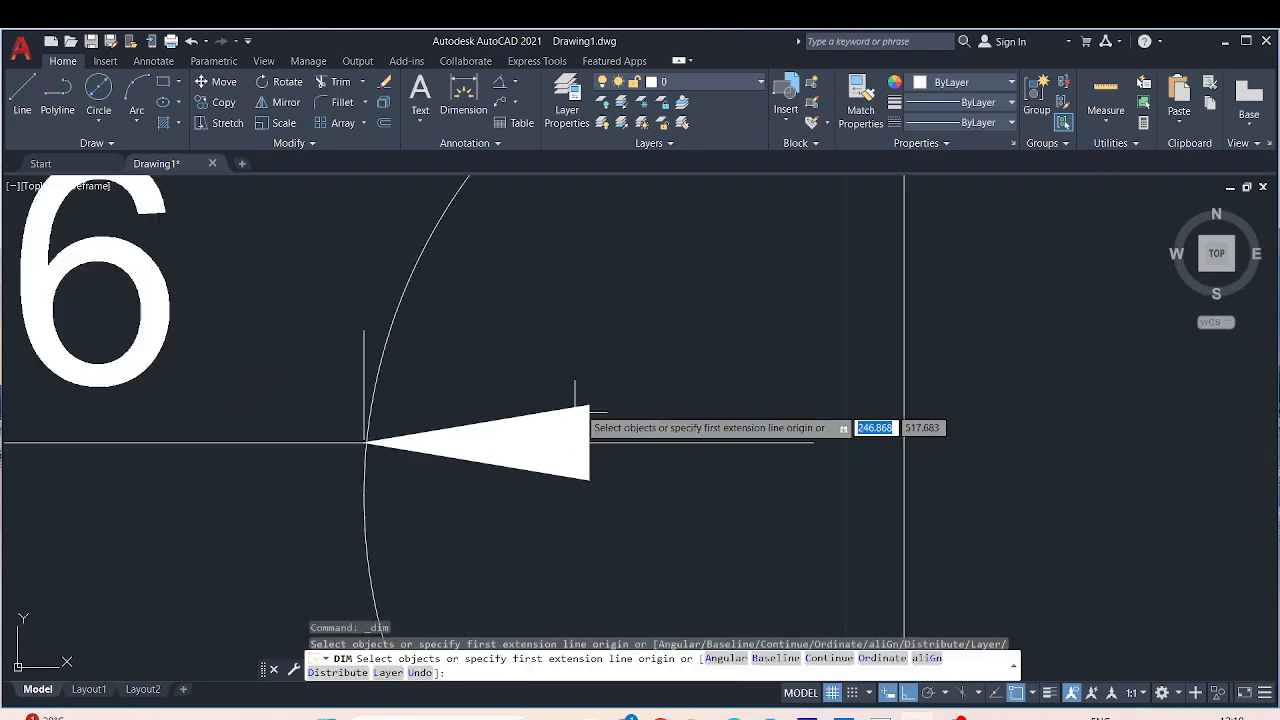
scroll(575, 410, down, 5)
middle_drag(628, 400, 480, 400)
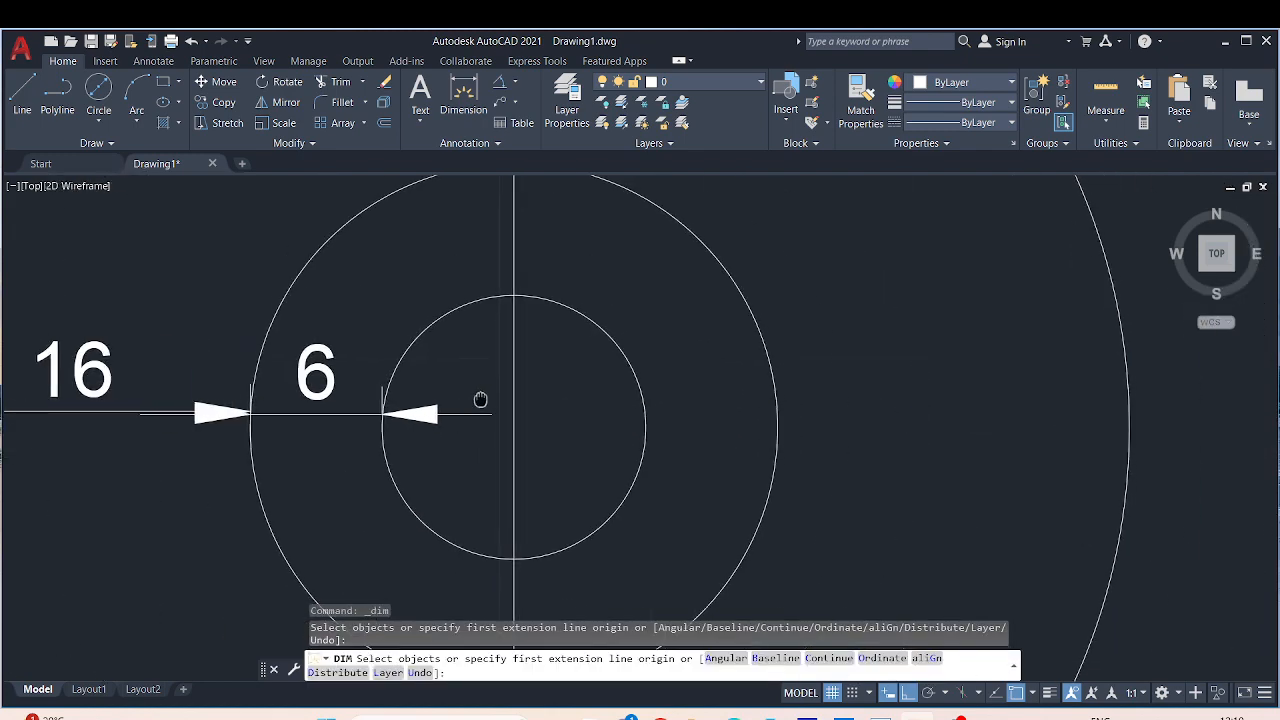
key(Return)
click(646, 427)
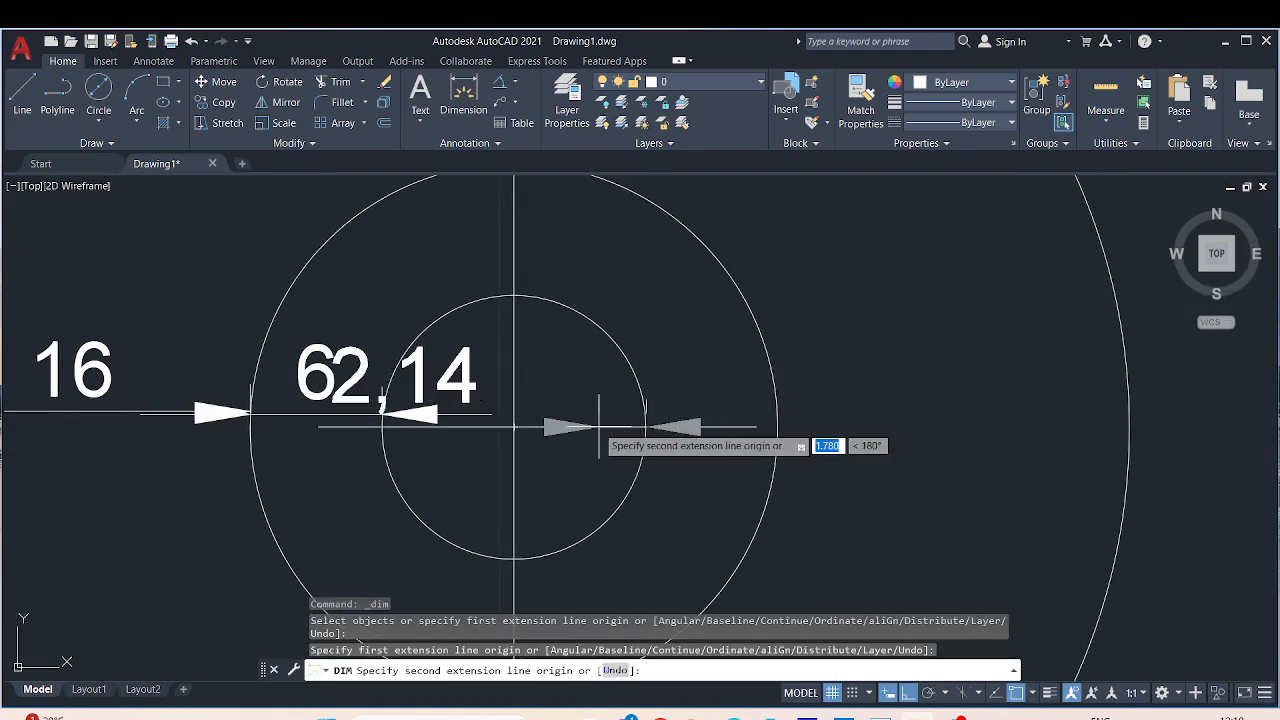
click(513, 428)
click(514, 424)
scroll(578, 372, down, 4)
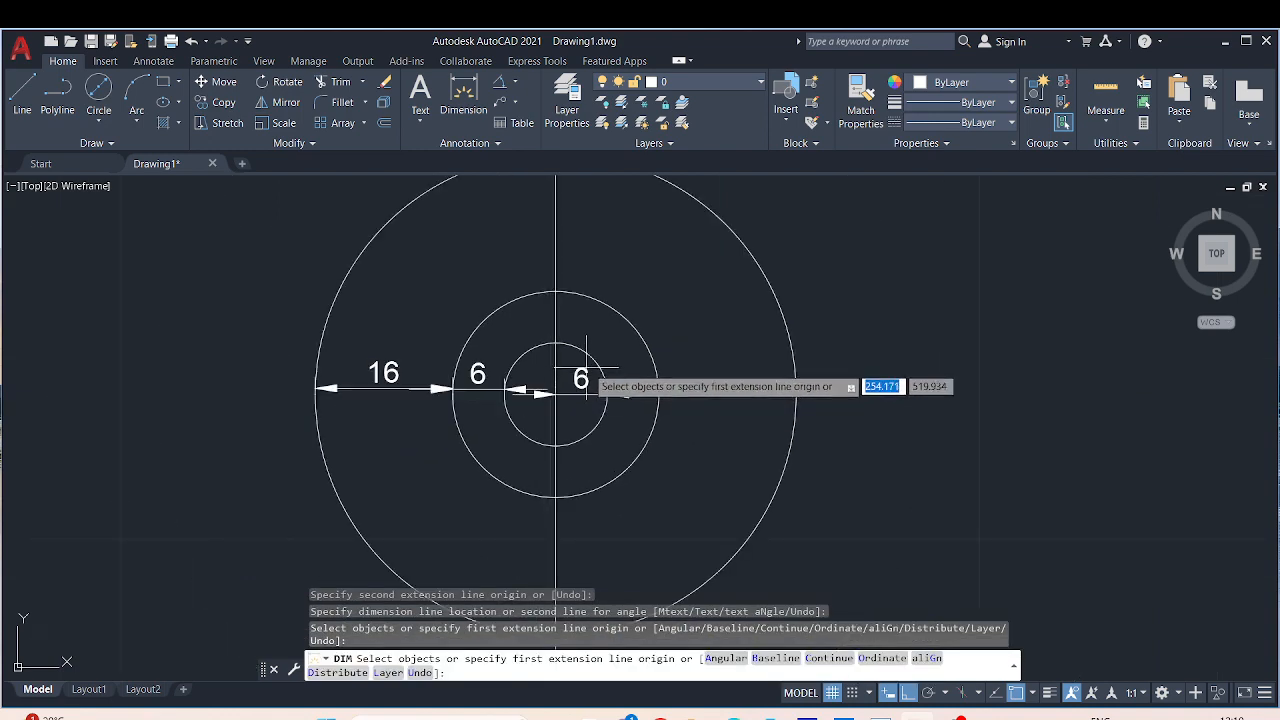
key(Escape)
key(Return)
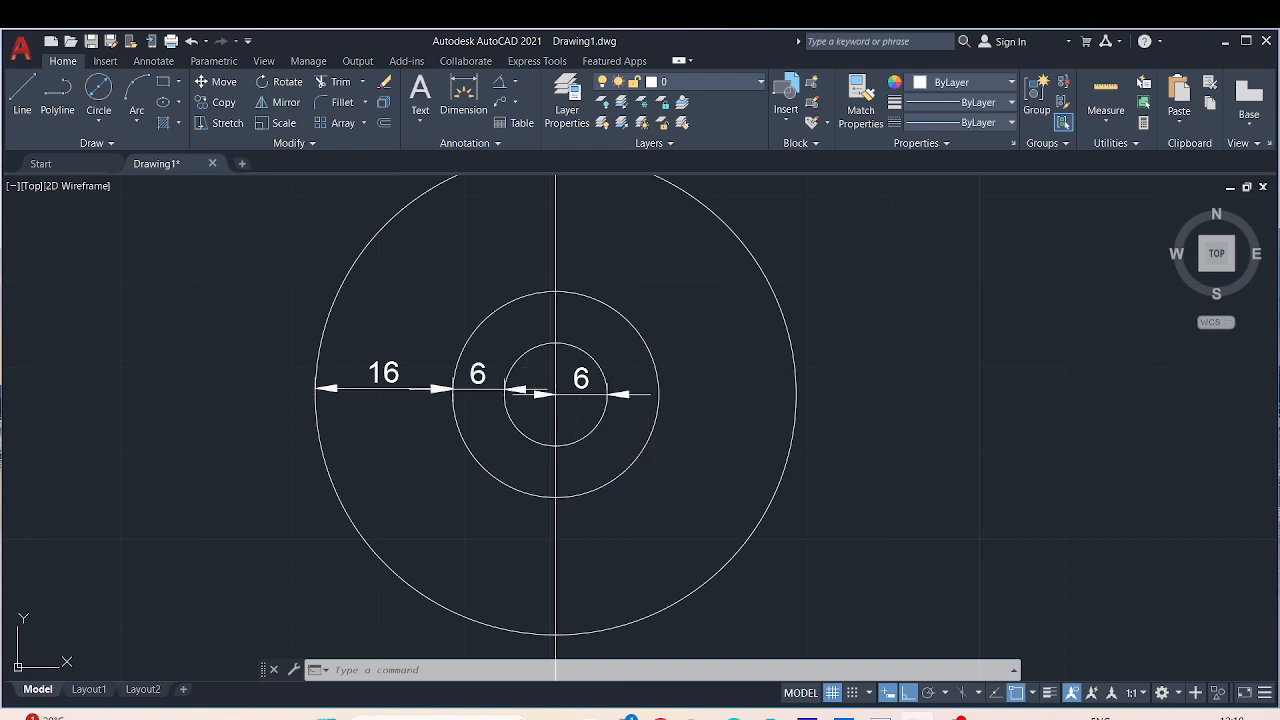
Step: Open the QuickCalc calculator, place it beside the circles and calculate 16+6+6
key(ctrl+2)
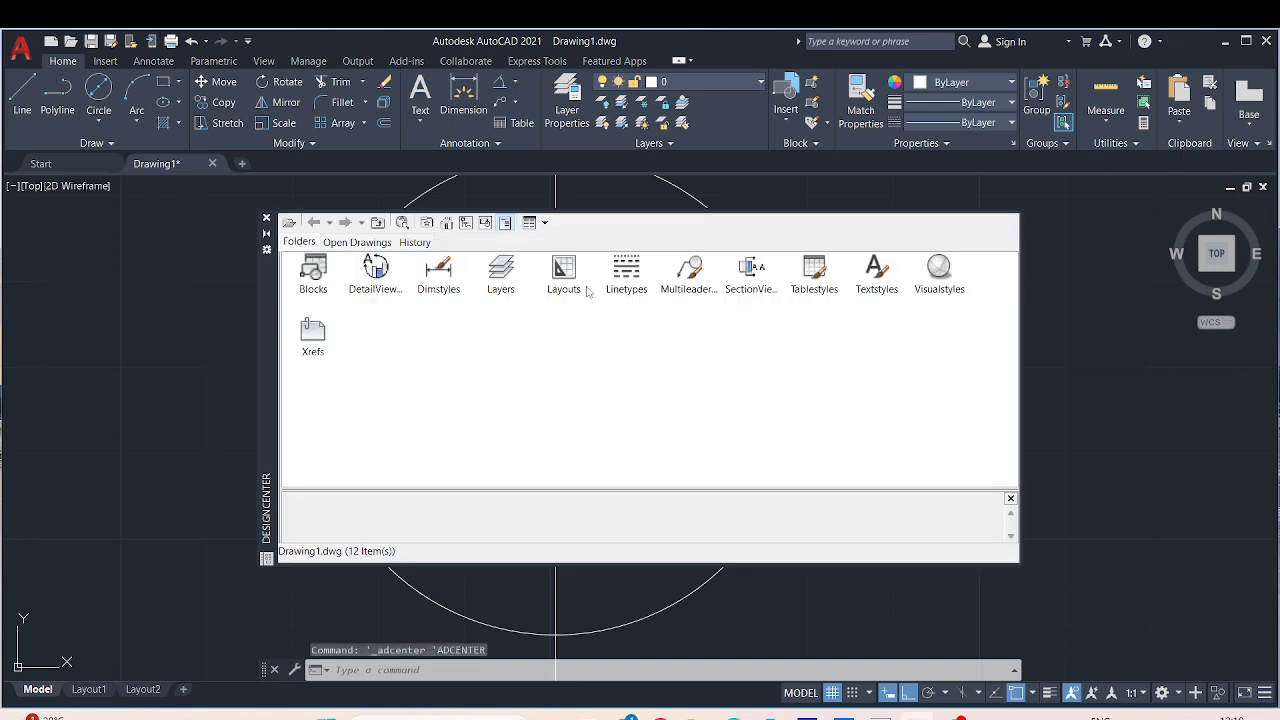
click(266, 220)
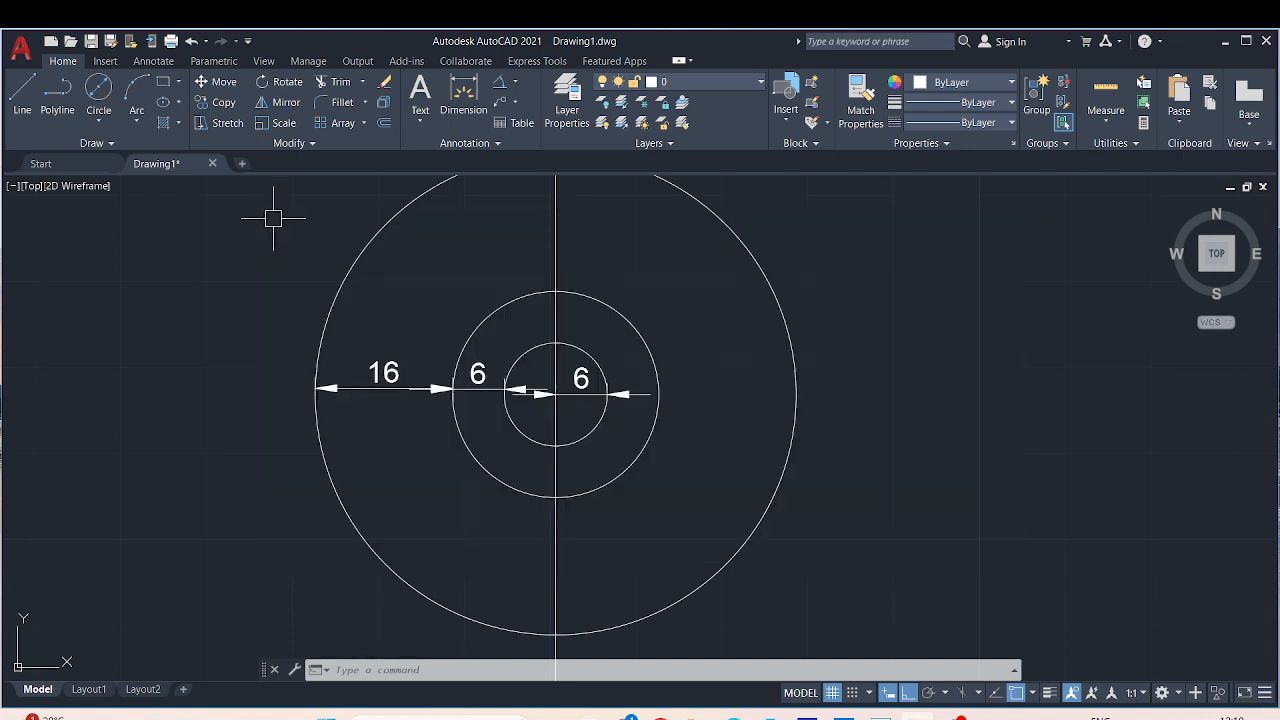
key(ctrl+8)
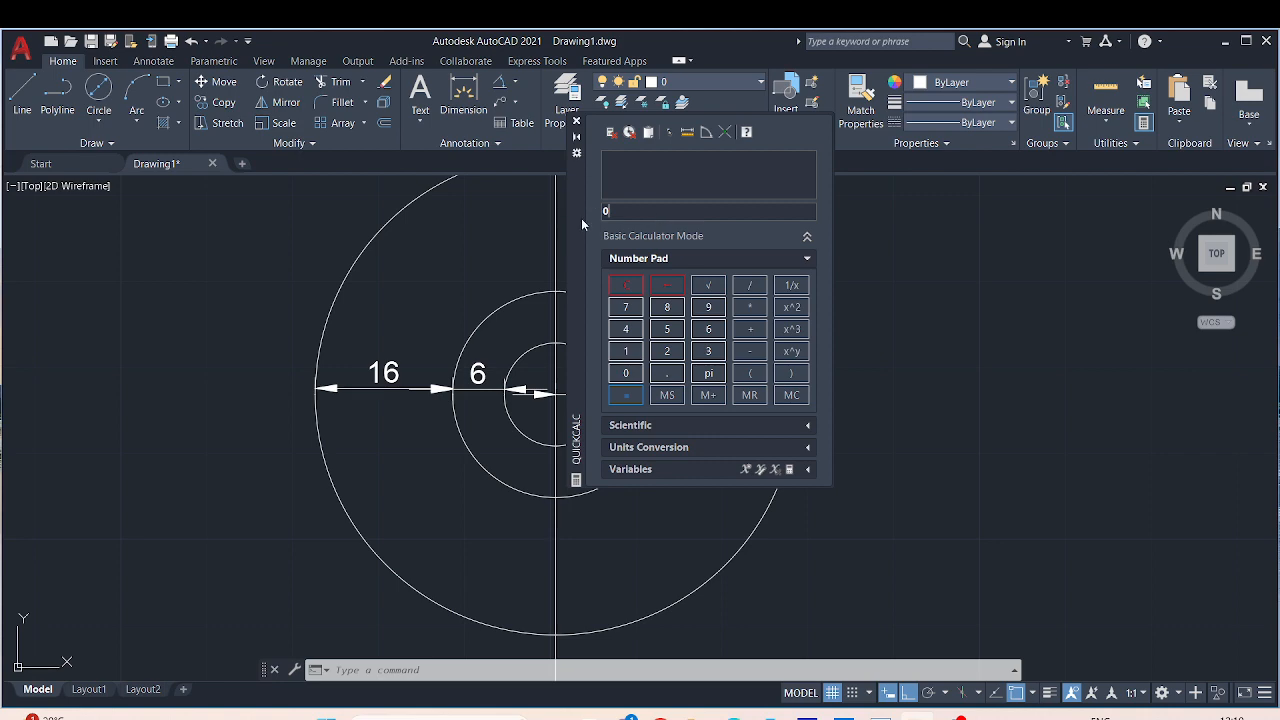
drag(581, 218, 855, 331)
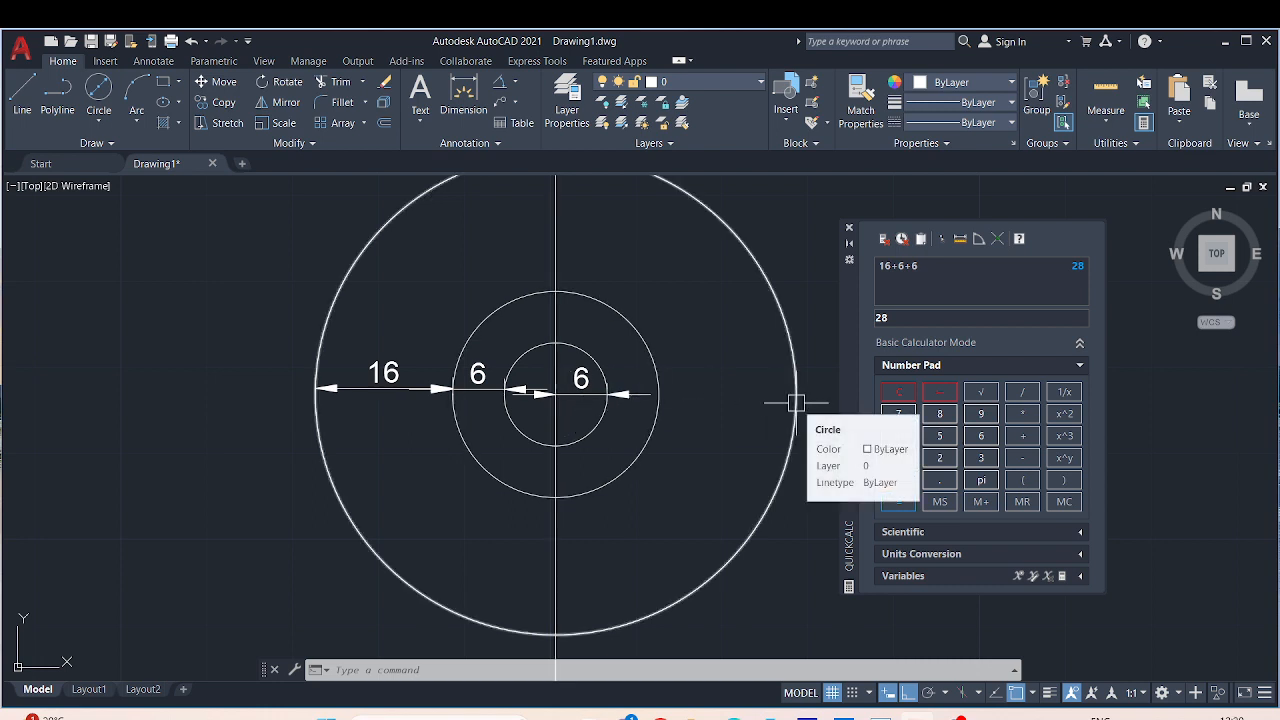
Step: Calculate 28+12 in QuickCalc and close the calculator
text(+12+)
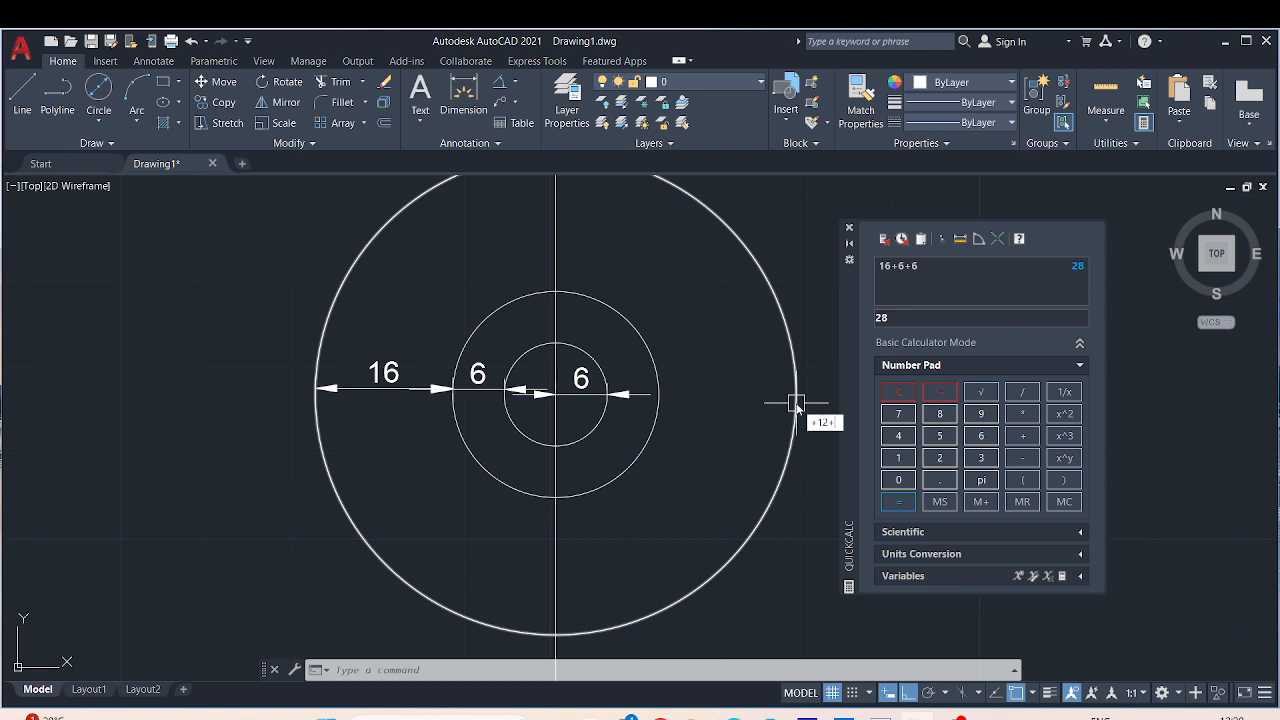
key(Escape)
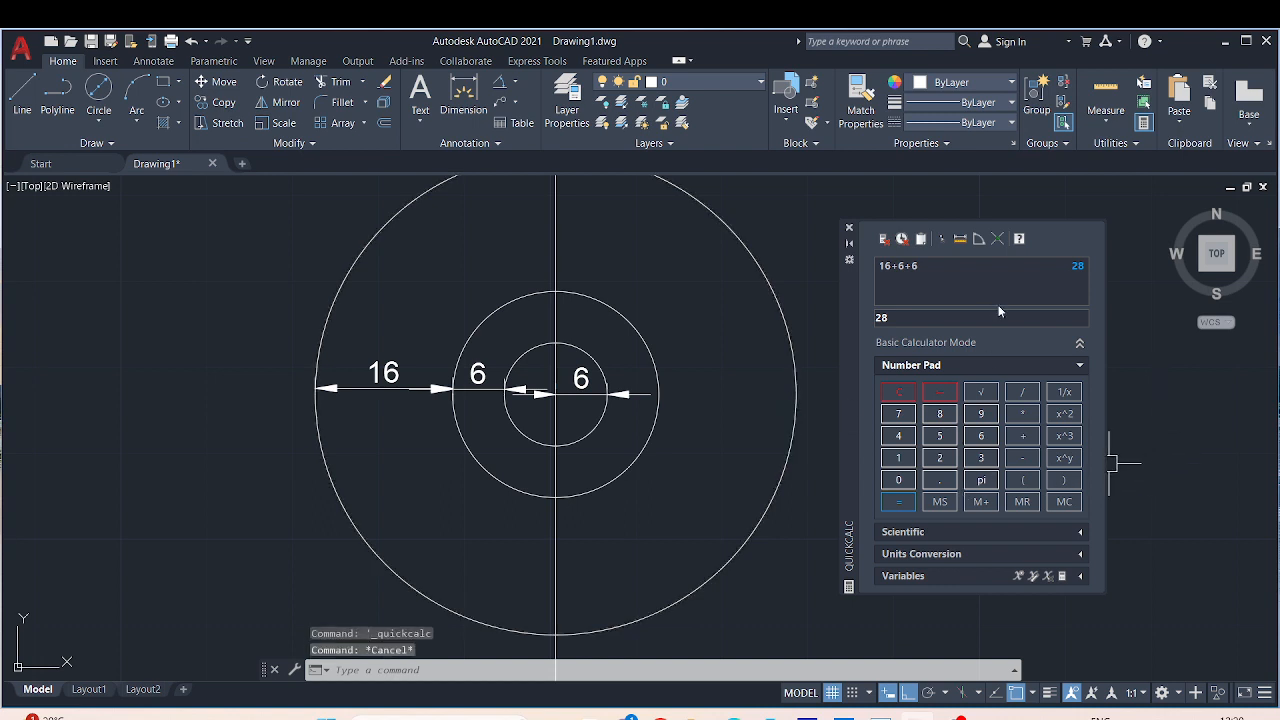
text(+12)
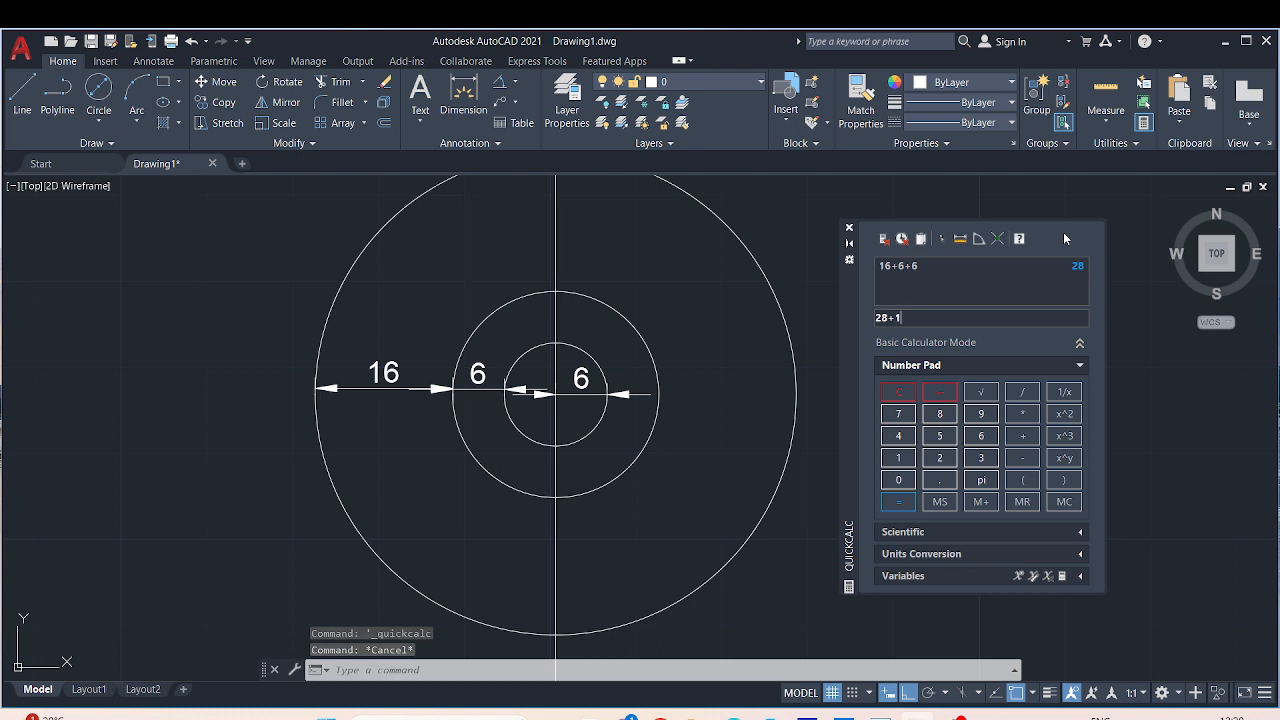
key(Return)
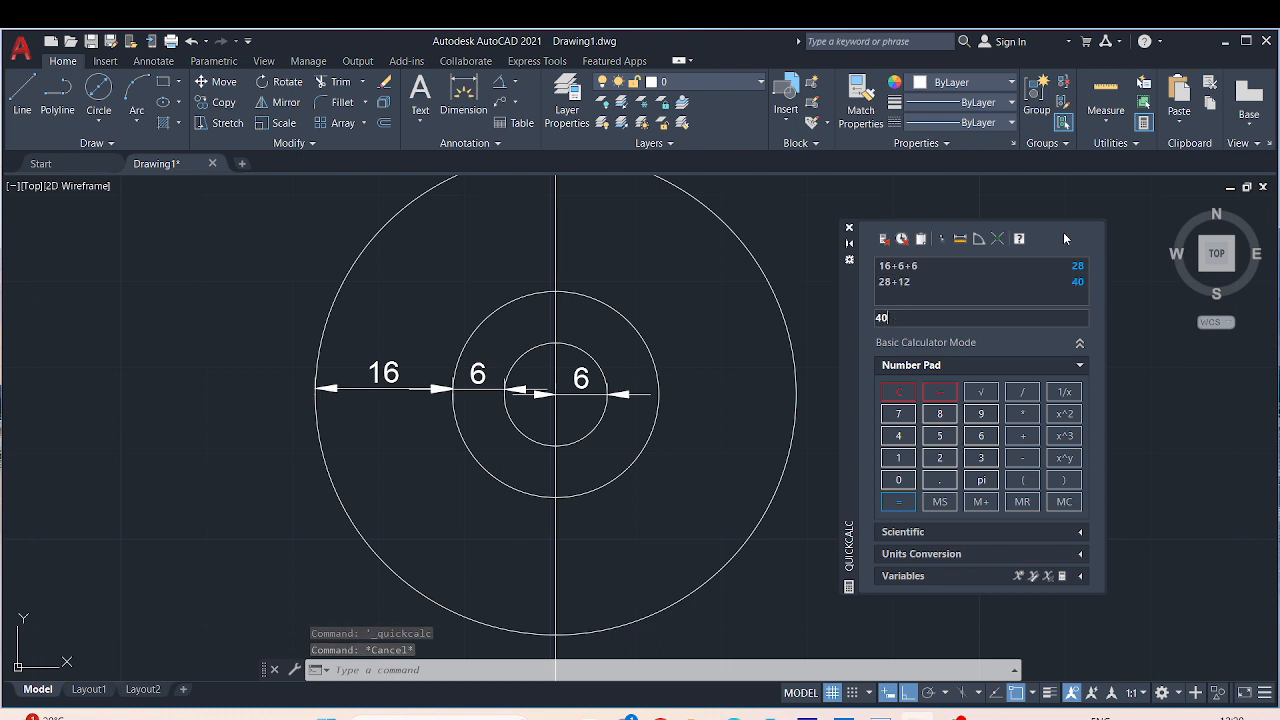
click(850, 230)
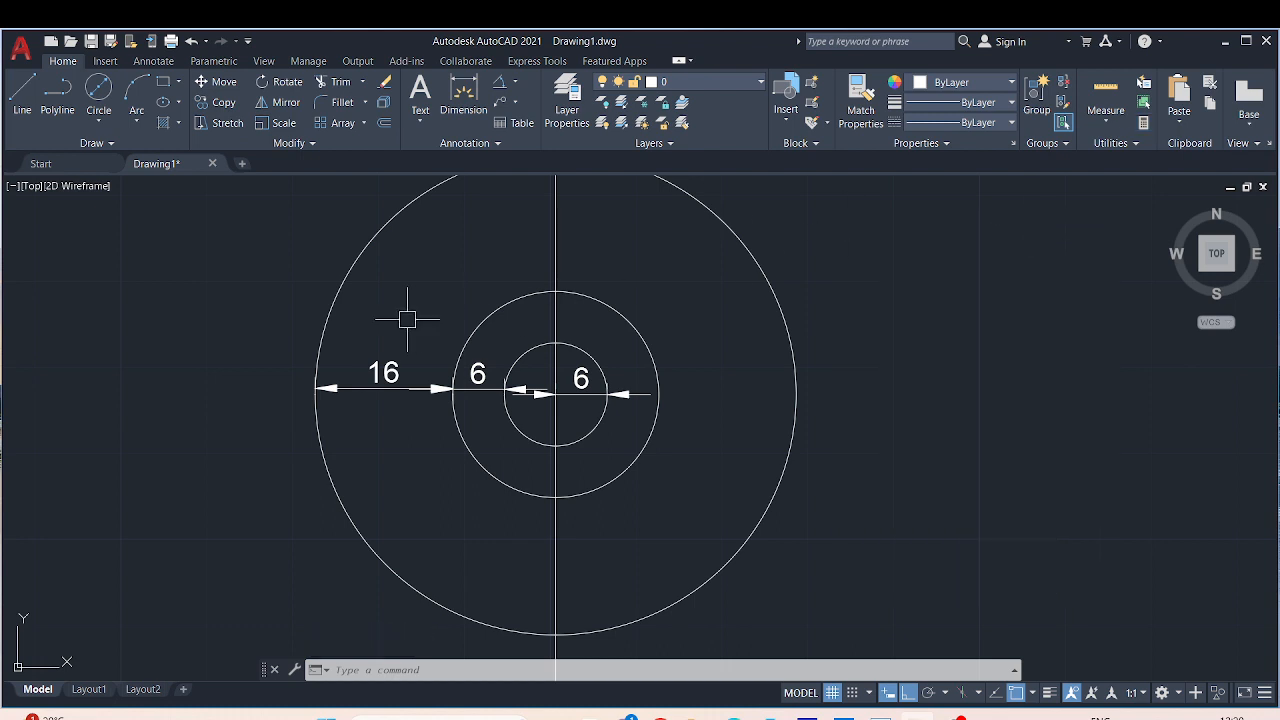
Step: Move the large circle around the lower concentric circles 40 units horizontally to the right, using their shared centre as base point
click(322, 321)
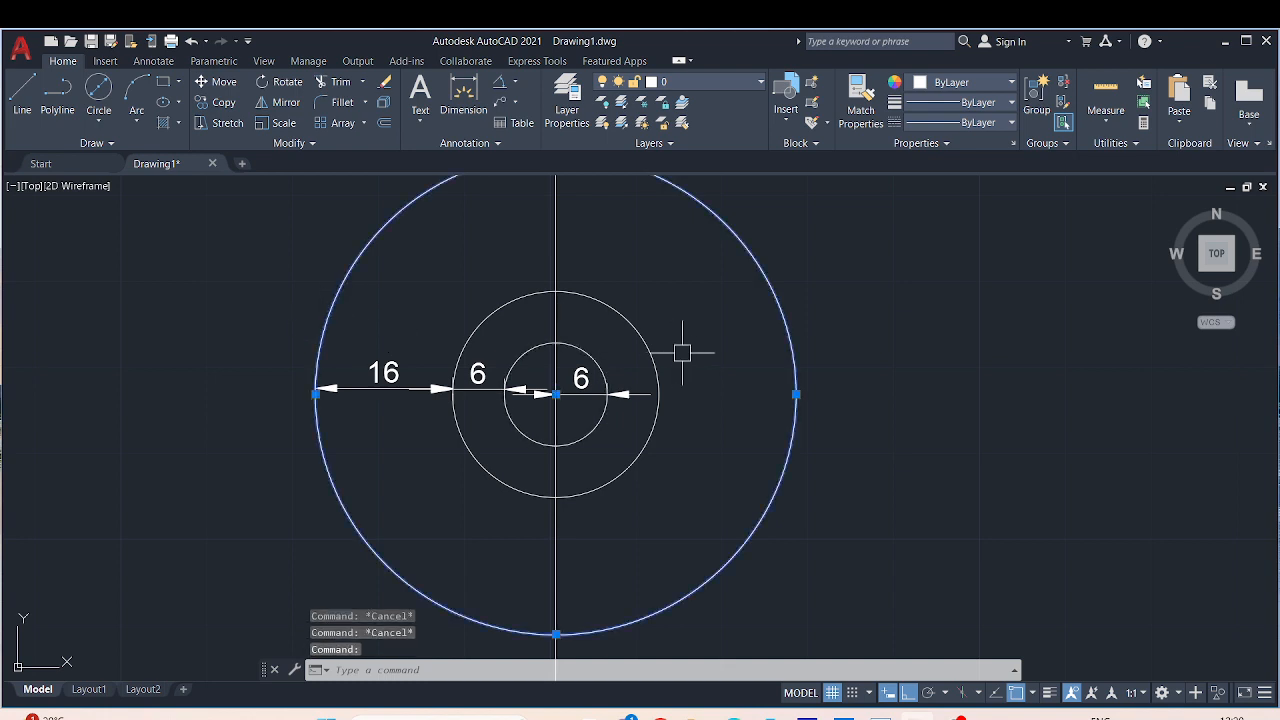
key(Return)
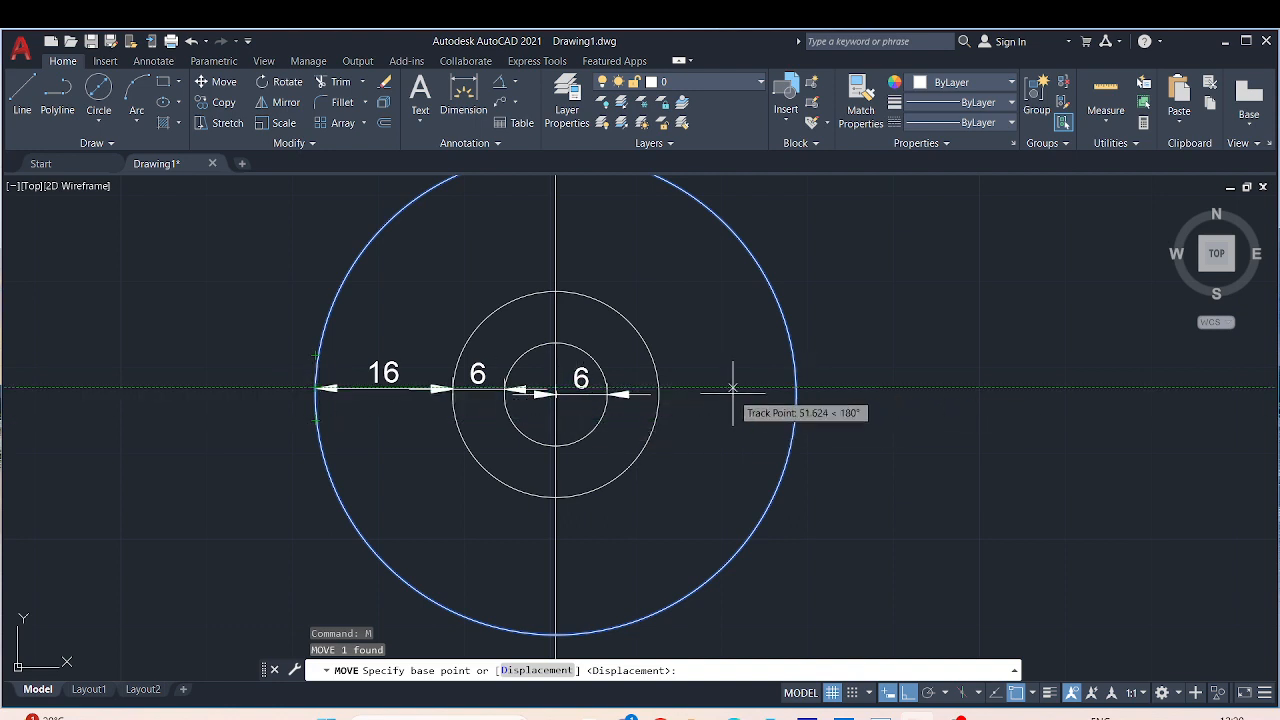
click(556, 393)
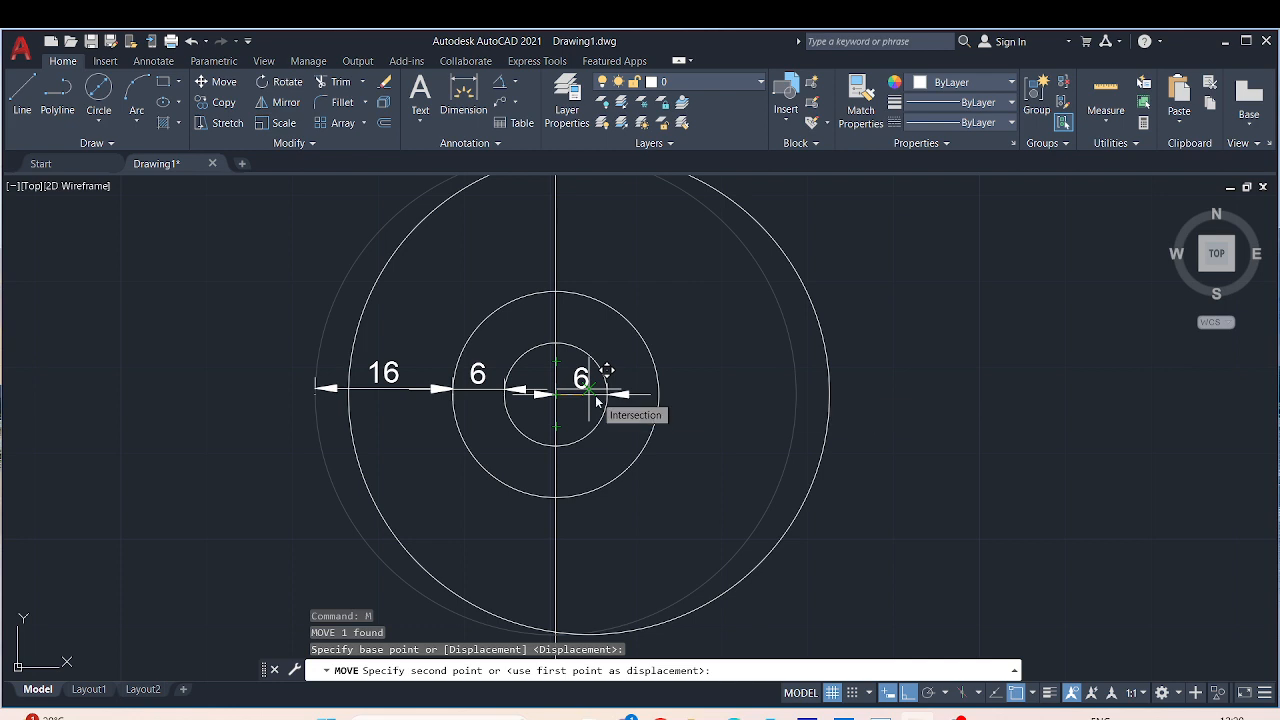
text(d)
key(Return)
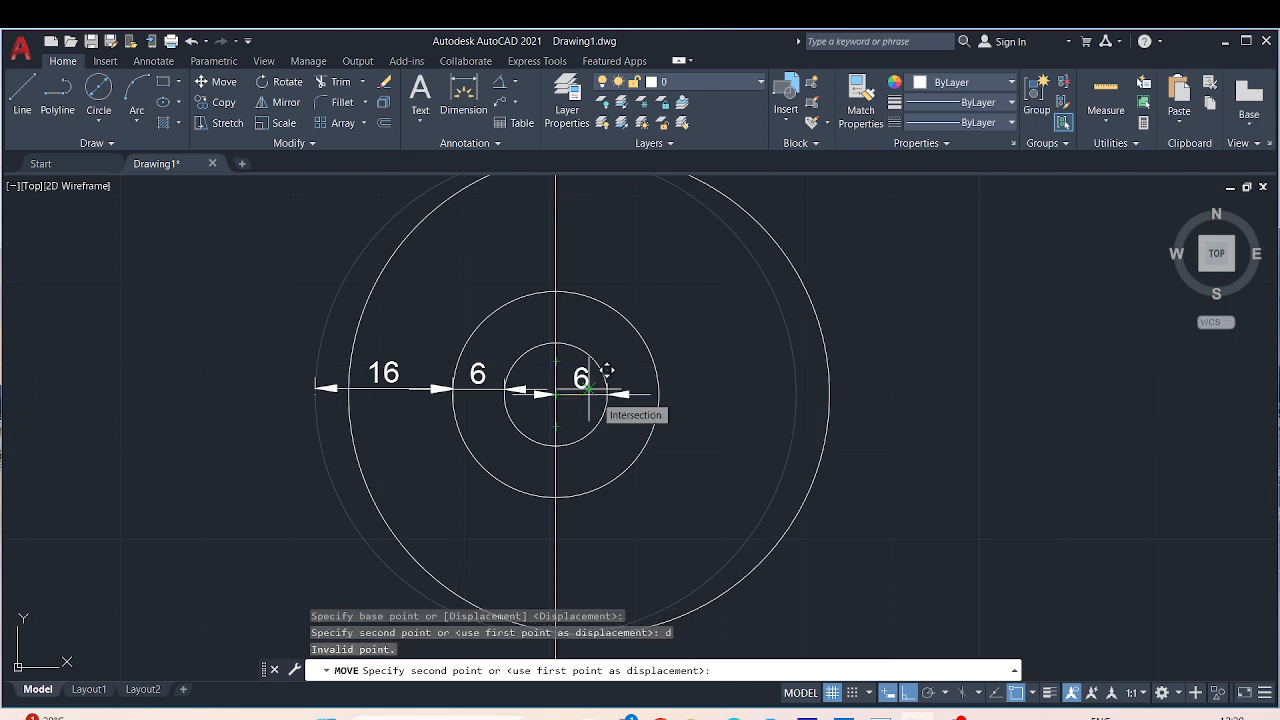
text(40)
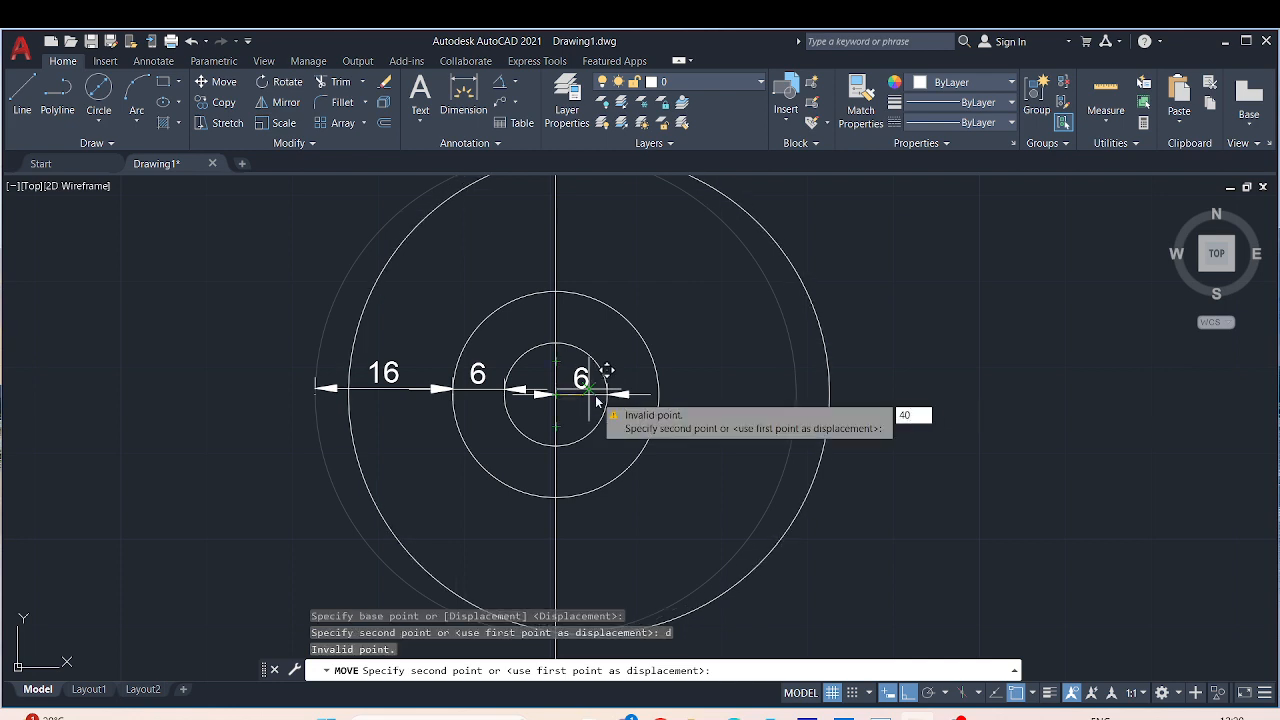
key(Tab)
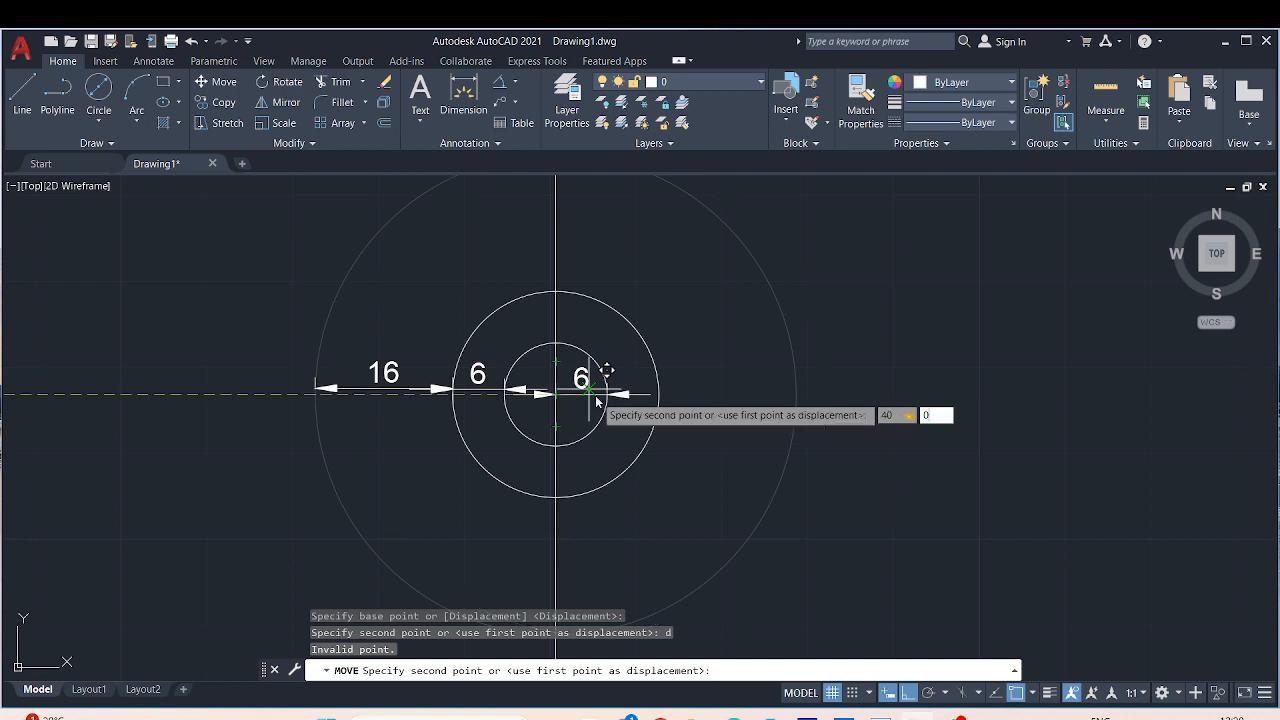
key(Tab)
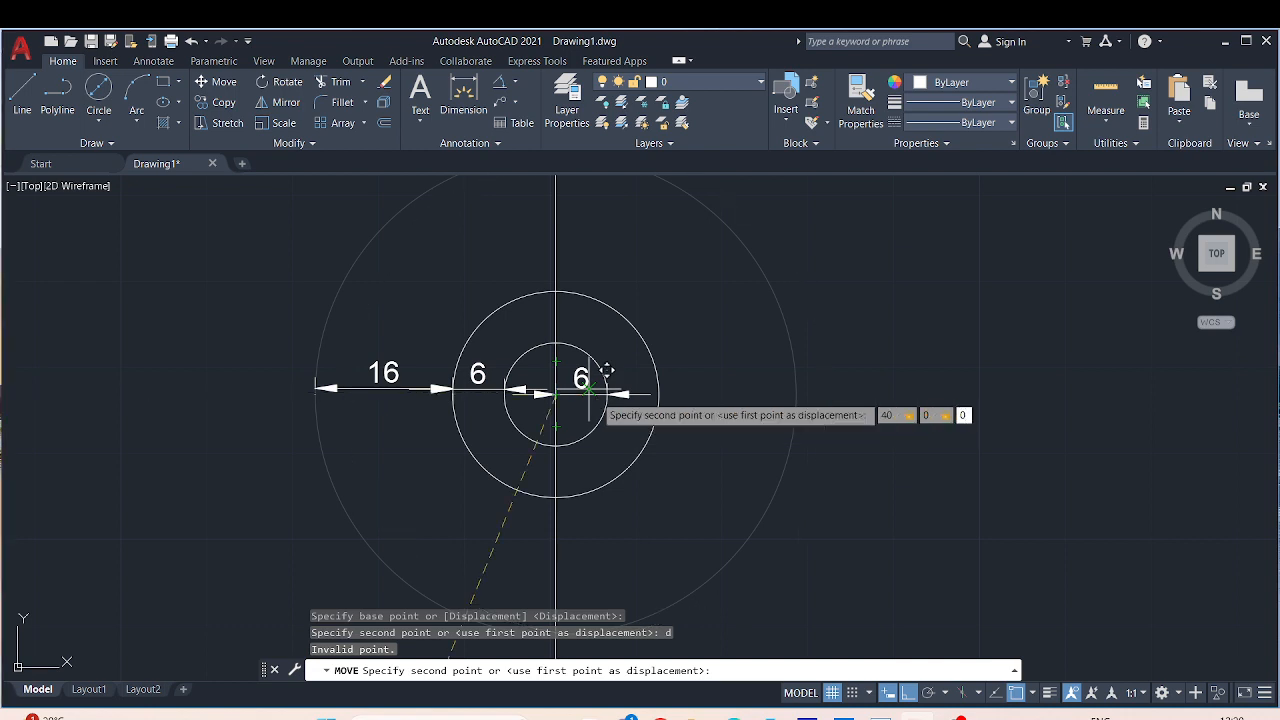
key(Return)
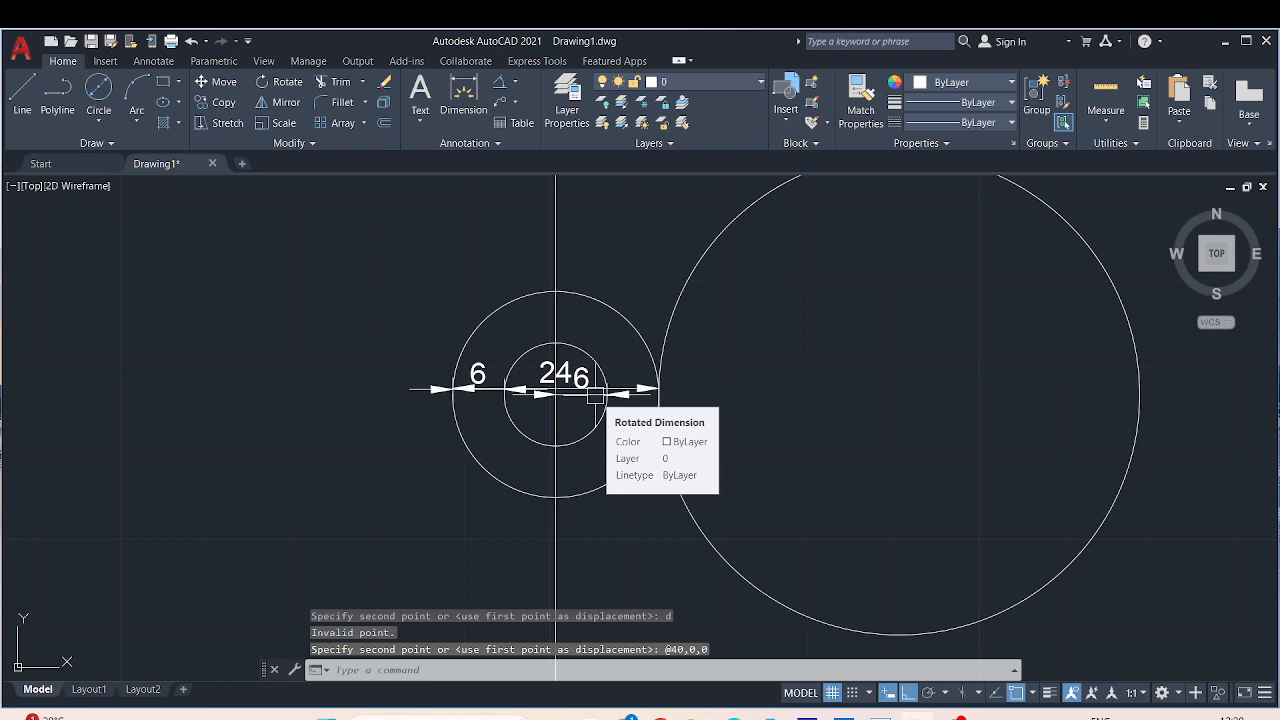
key(Escape)
Step: Erase the three horizontal dimensions across the lower concentric circles
scroll(591, 404, up, 8)
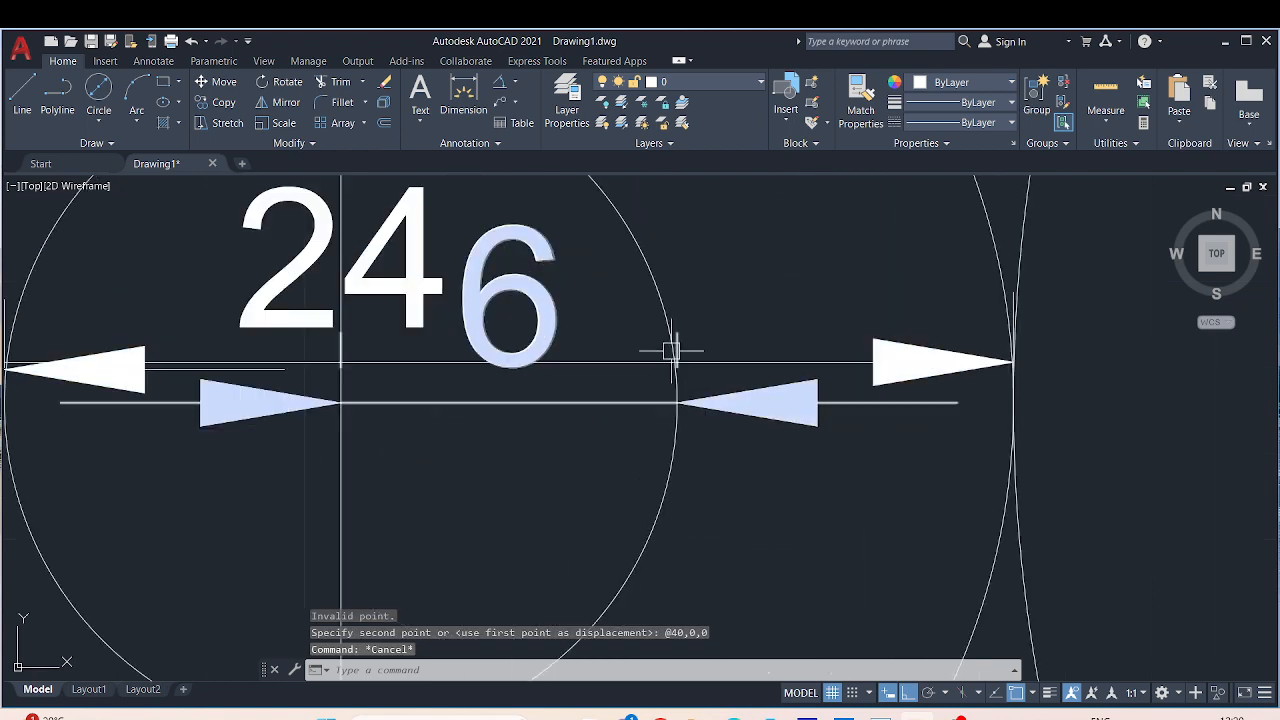
scroll(1046, 309, up, 6)
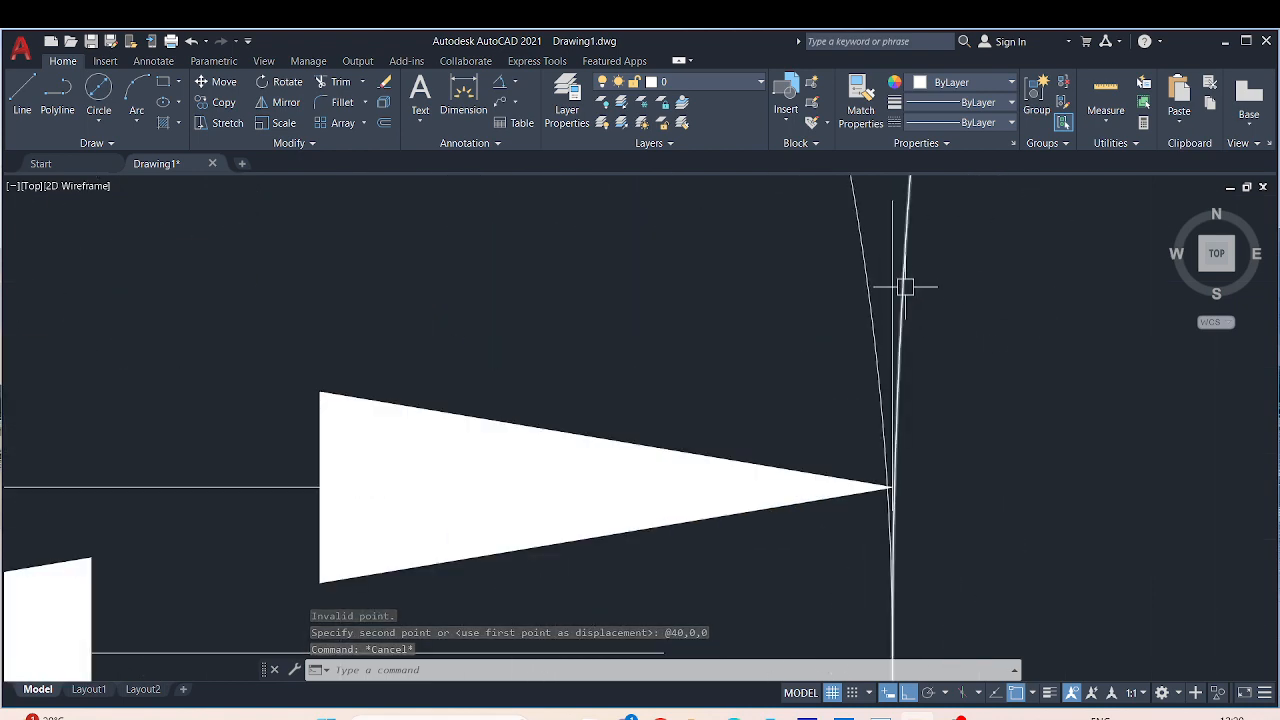
click(889, 251)
scroll(605, 436, down, 5)
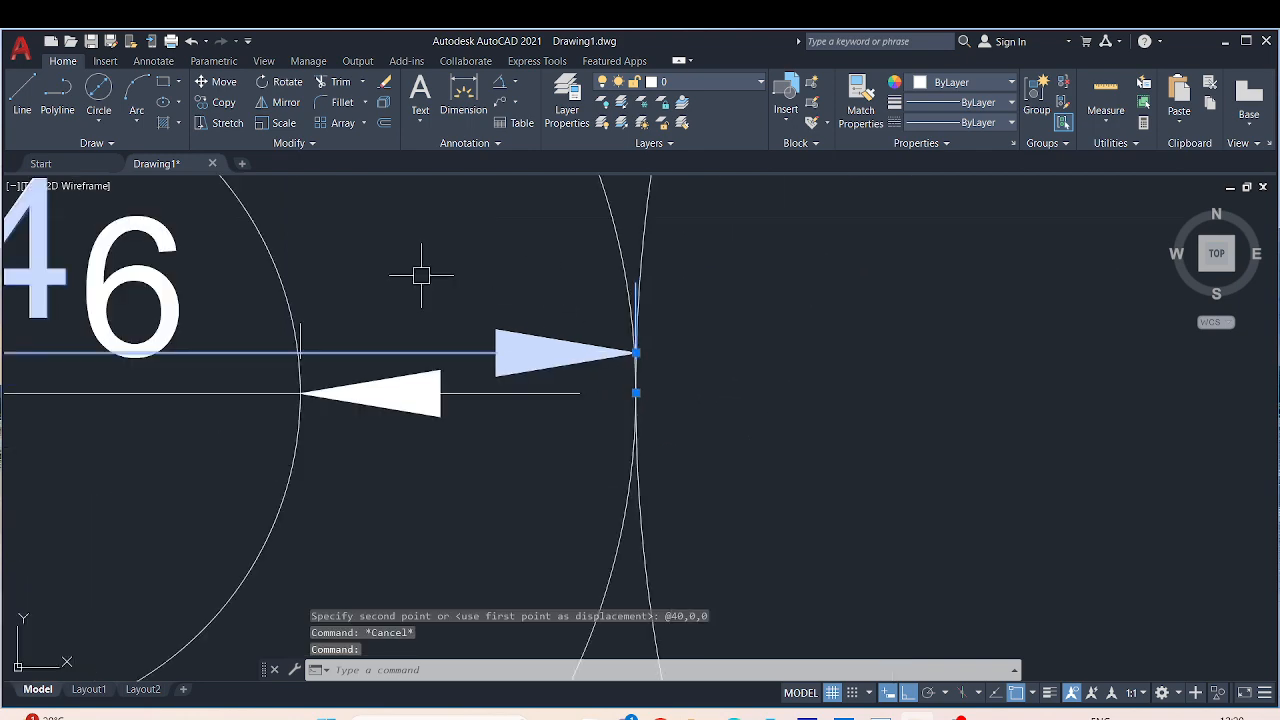
click(586, 409)
scroll(546, 416, down, 6)
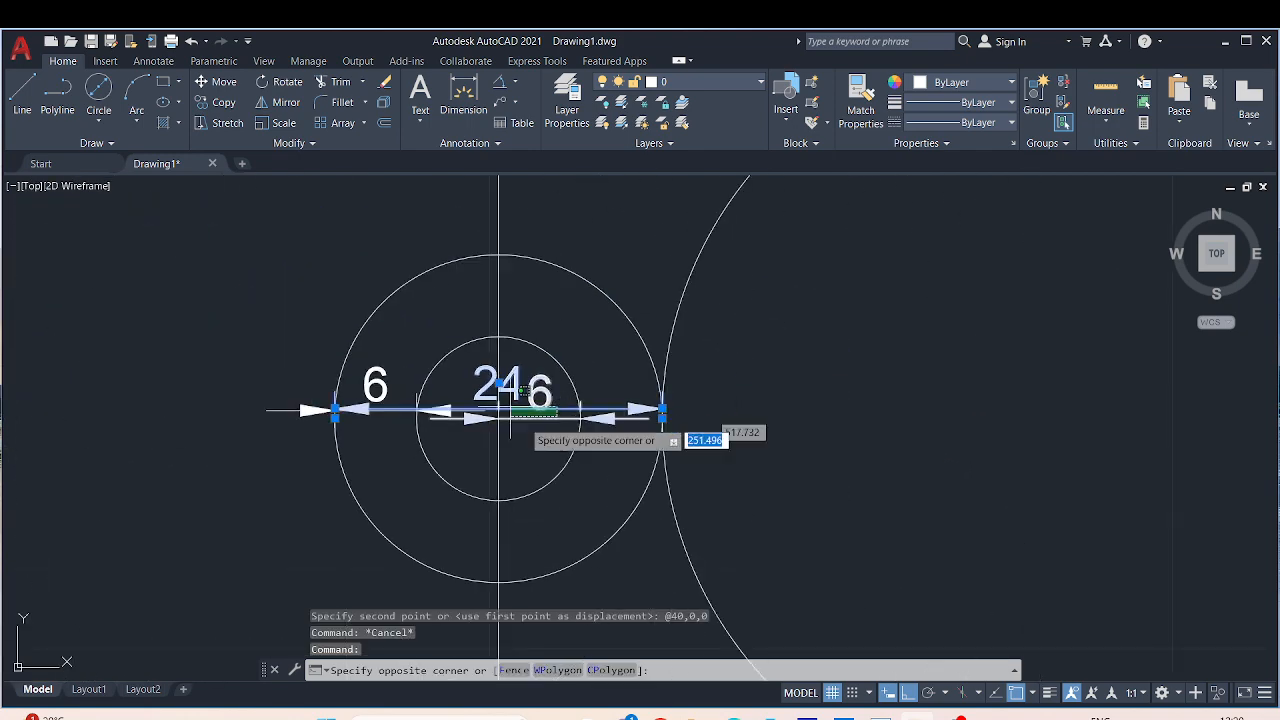
key(Escape)
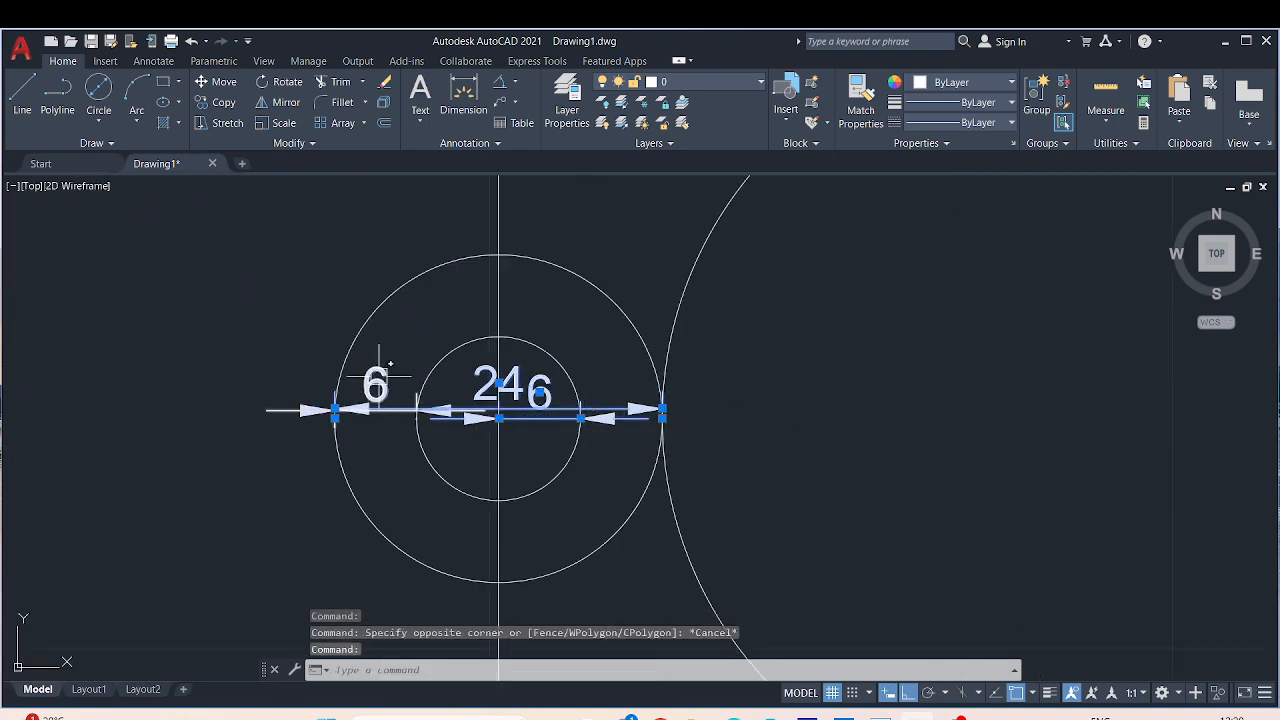
click(400, 376)
key(Delete)
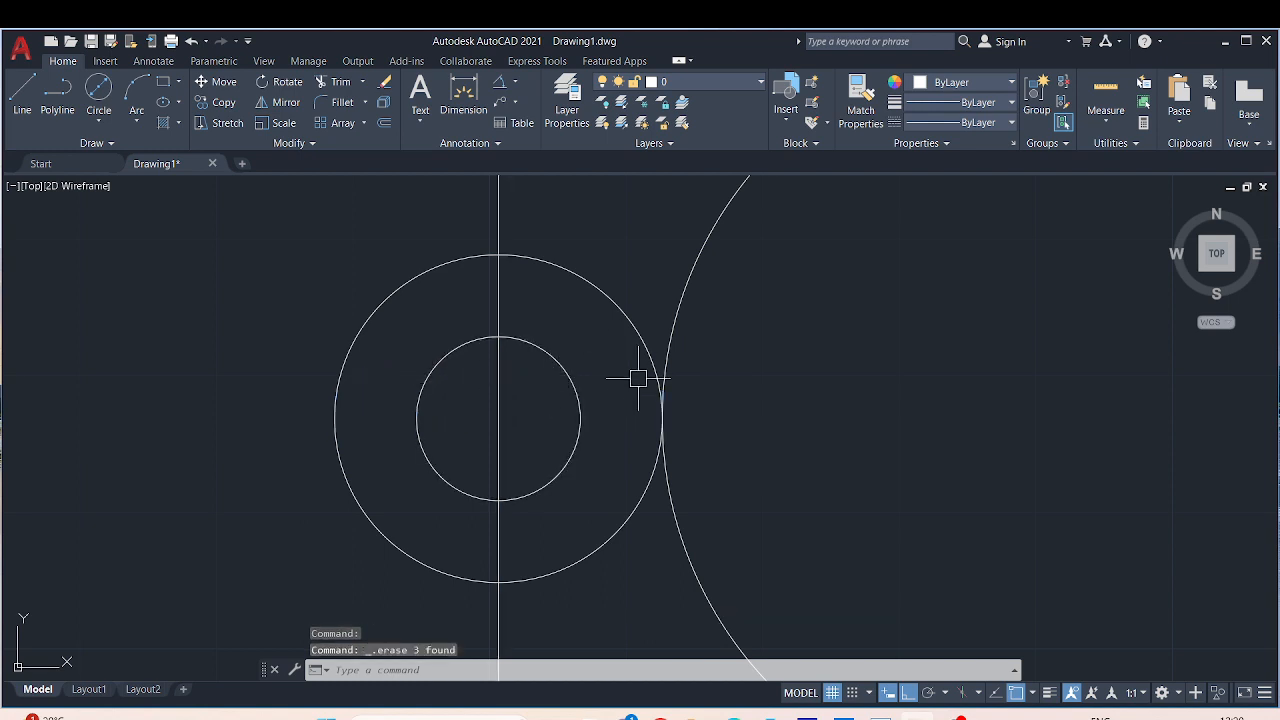
Step: Mirror the large circle across the vertical construction line through the lower concentric circles, keeping the source circle
scroll(723, 406, up, 3)
scroll(811, 343, down, 9)
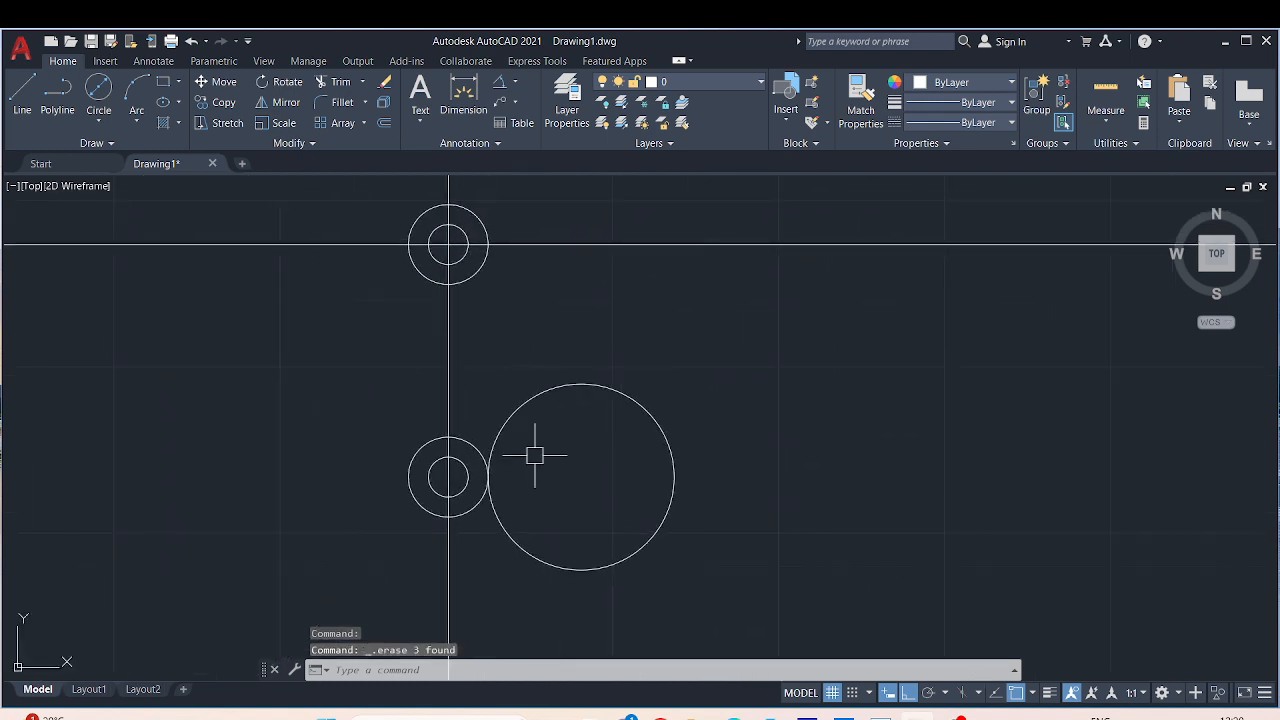
key(Escape)
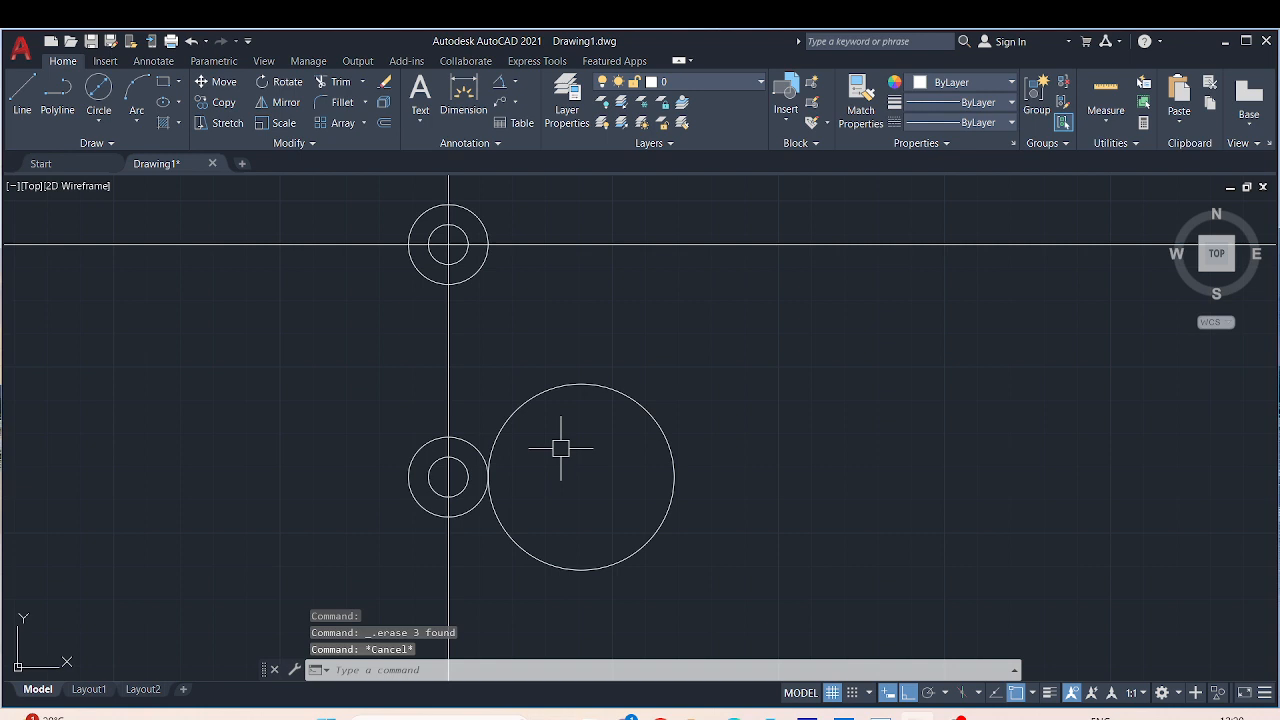
click(701, 378)
click(543, 568)
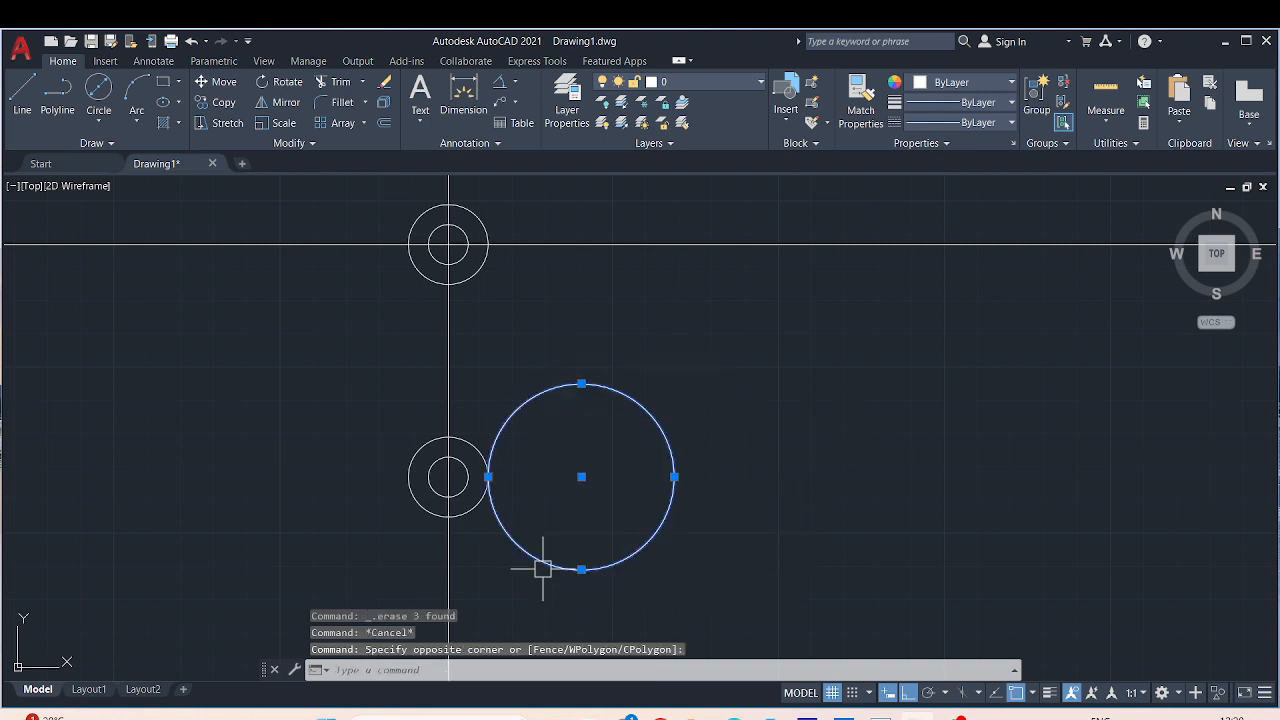
text(mi)
key(Return)
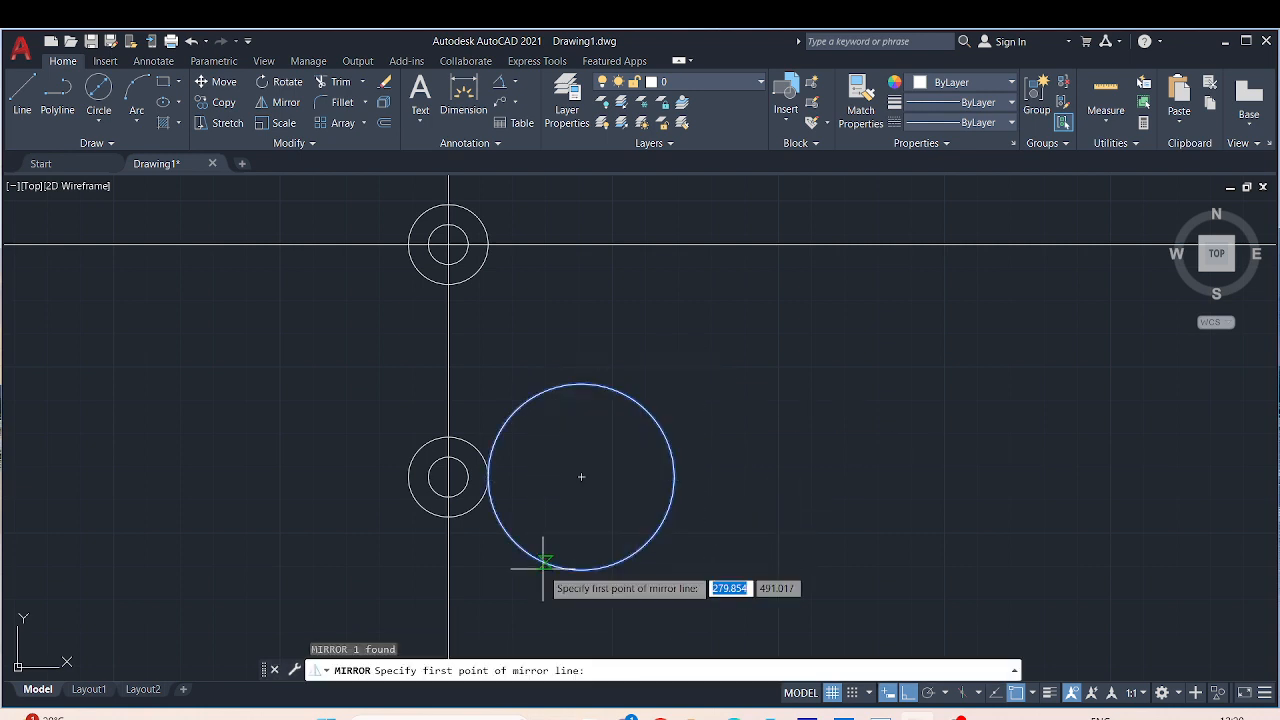
click(448, 477)
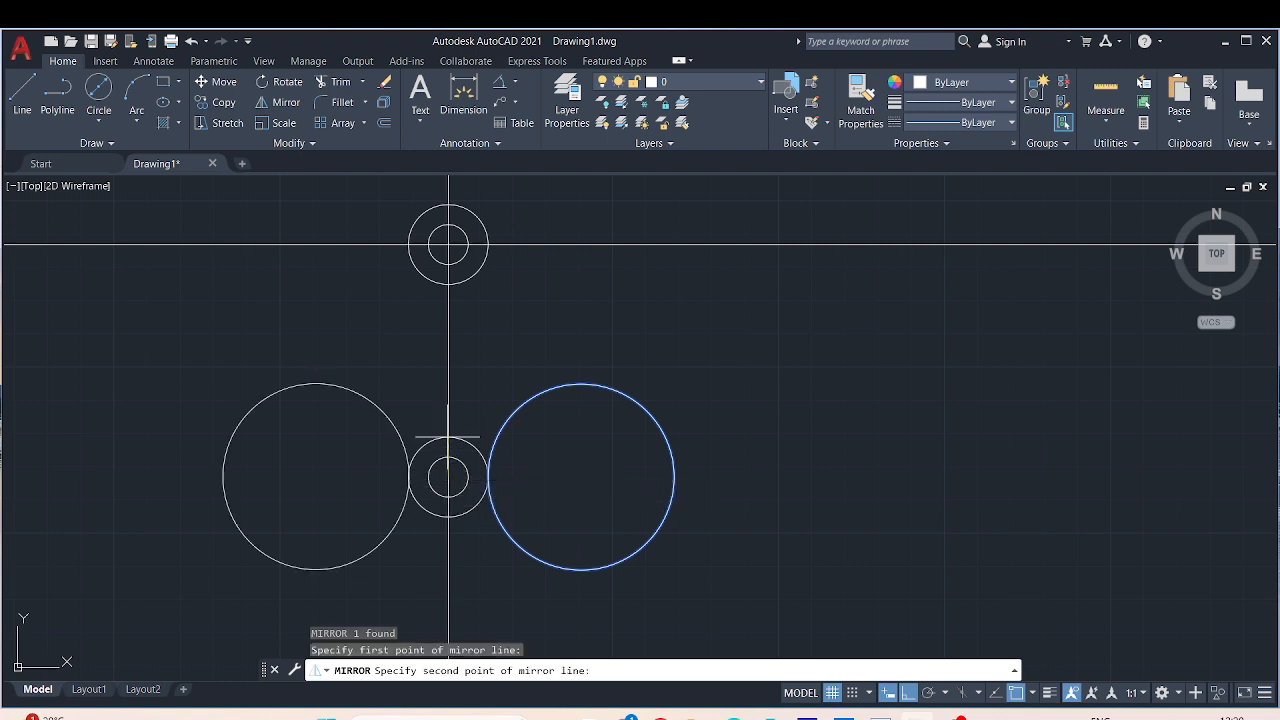
click(446, 377)
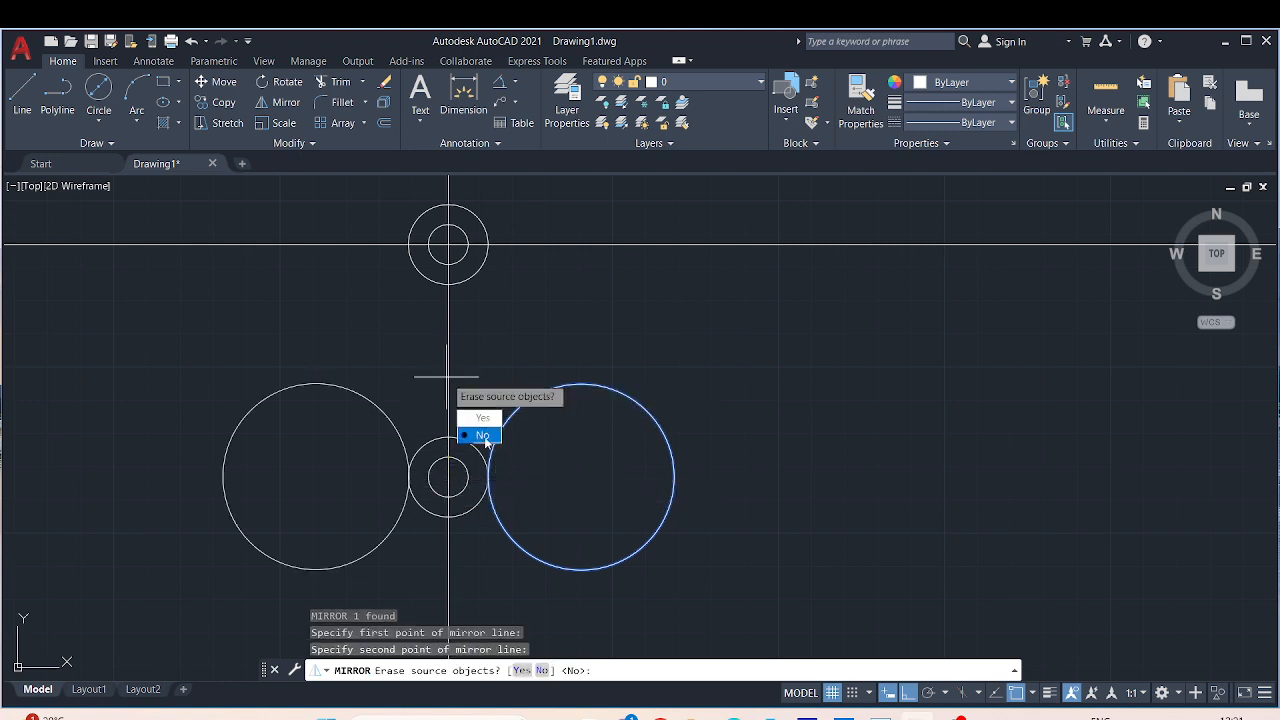
click(484, 436)
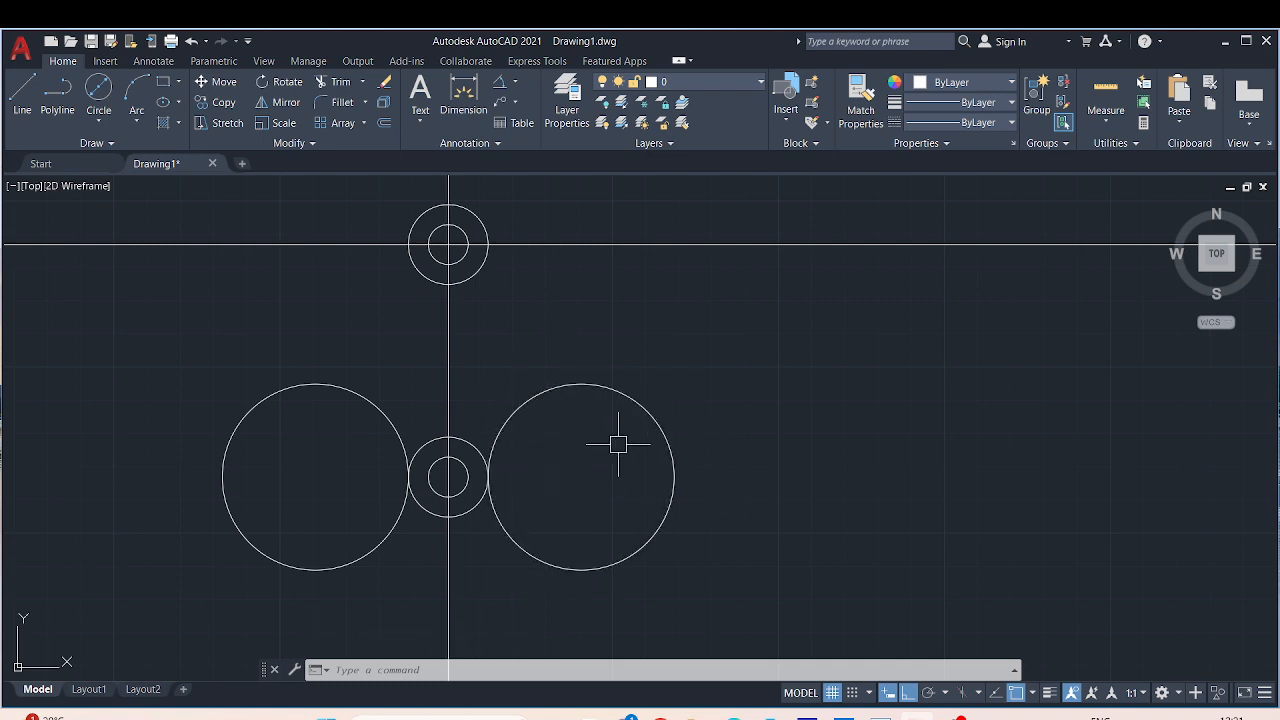
Step: Examine the reference bracket's slot radii, angles and R28 blend arcs, comparing them with the new circle layout
middle_drag(617, 444, 697, 482)
scroll(786, 356, down, 2)
middle_drag(787, 357, 933, 359)
scroll(933, 360, down, 2)
middle_drag(933, 360, 940, 386)
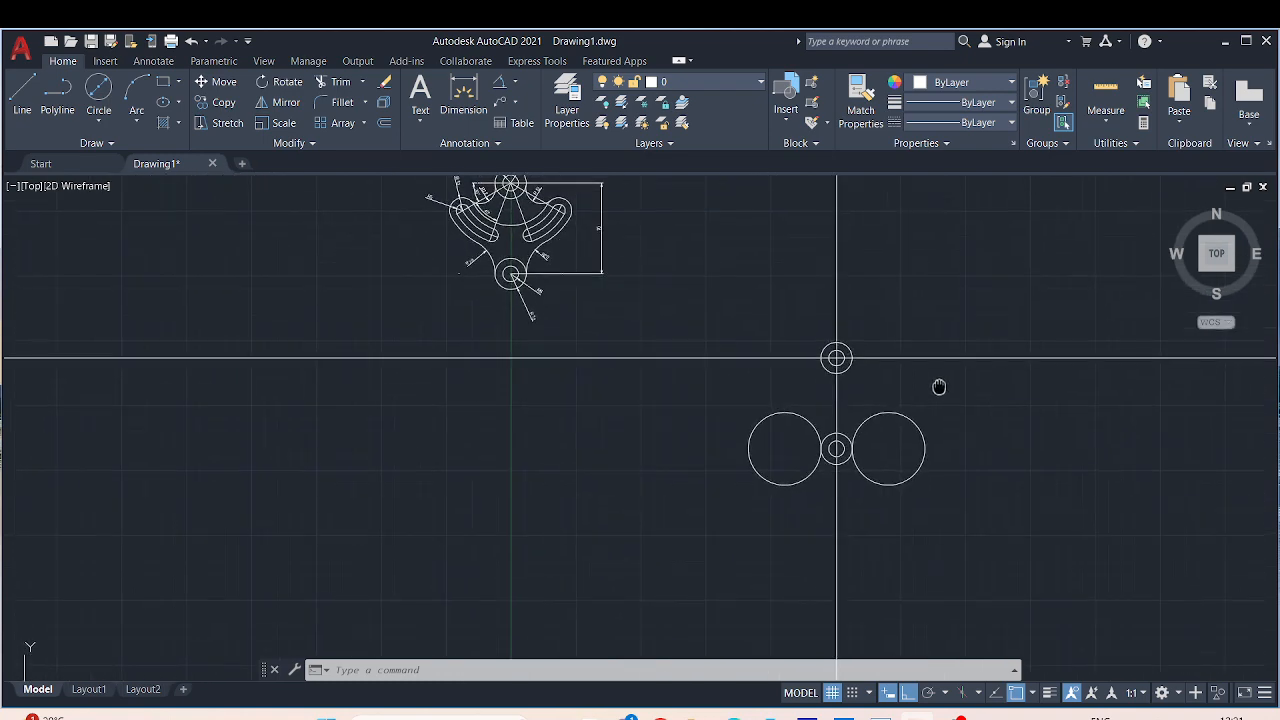
middle_drag(942, 303, 864, 451)
scroll(845, 512, up, 2)
scroll(847, 511, up, 2)
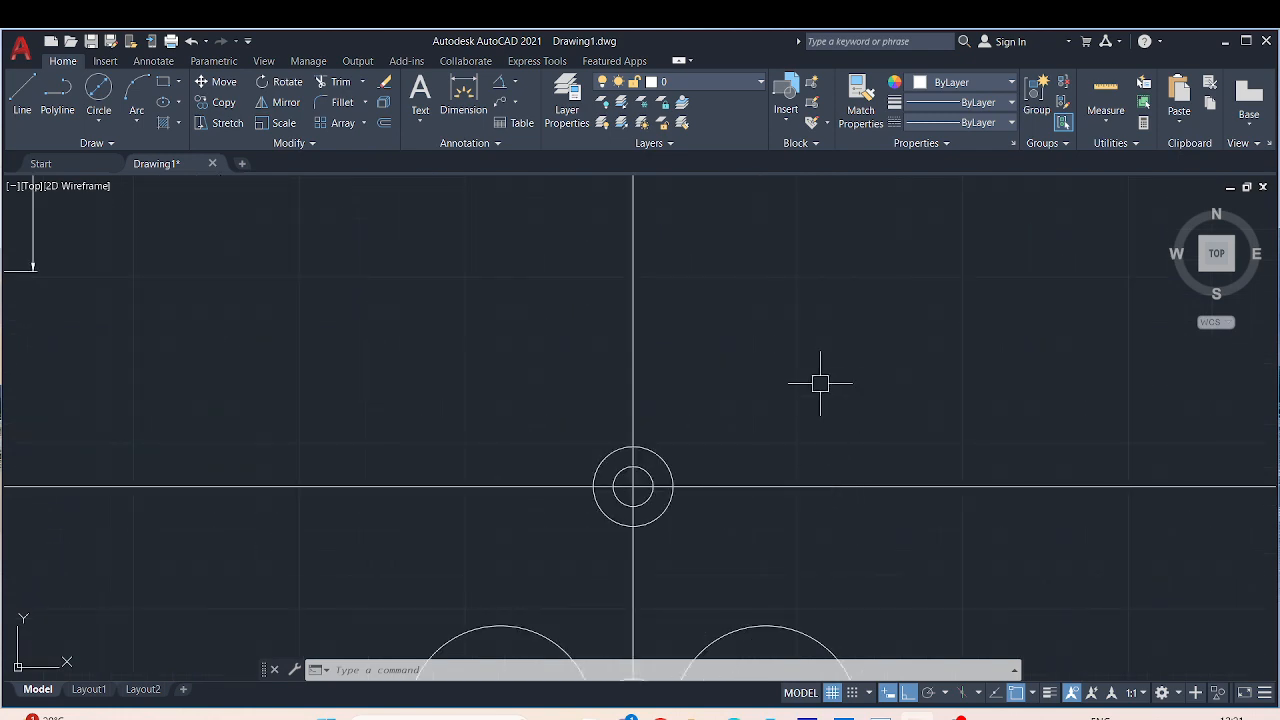
mouse_move(820, 380)
middle_down()
mouse_move(1003, 269)
mouse_move(1000, 341)
middle_up()
scroll(1000, 338, down, 2)
middle_drag(948, 303, 934, 426)
scroll(347, 245, up, 4)
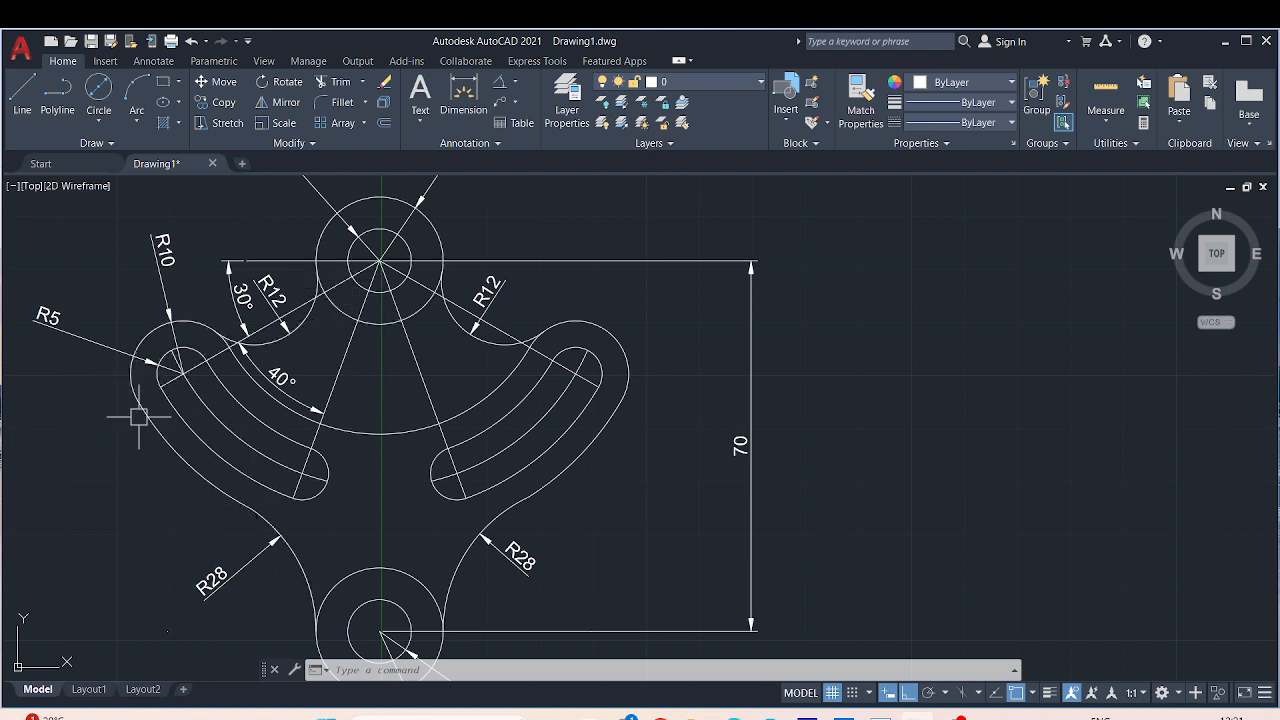
scroll(139, 417, down, 3)
scroll(427, 419, down, 2)
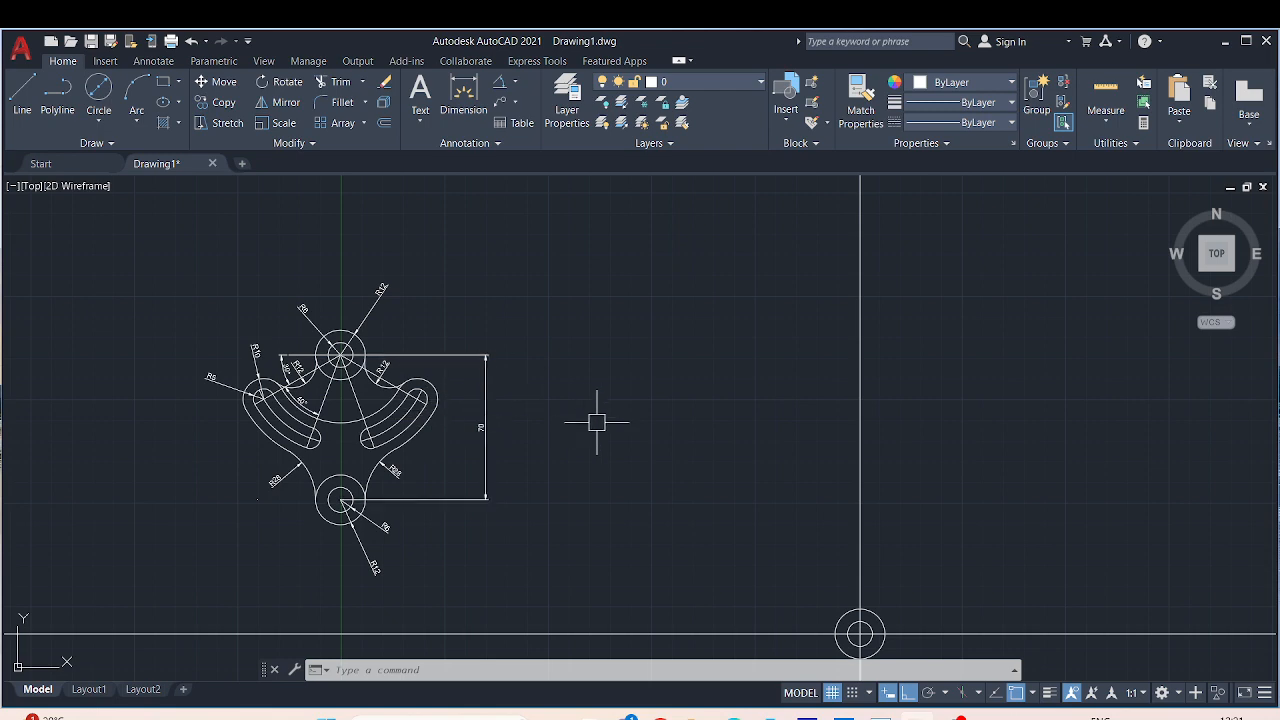
middle_drag(646, 428, 437, 216)
scroll(658, 393, up, 2)
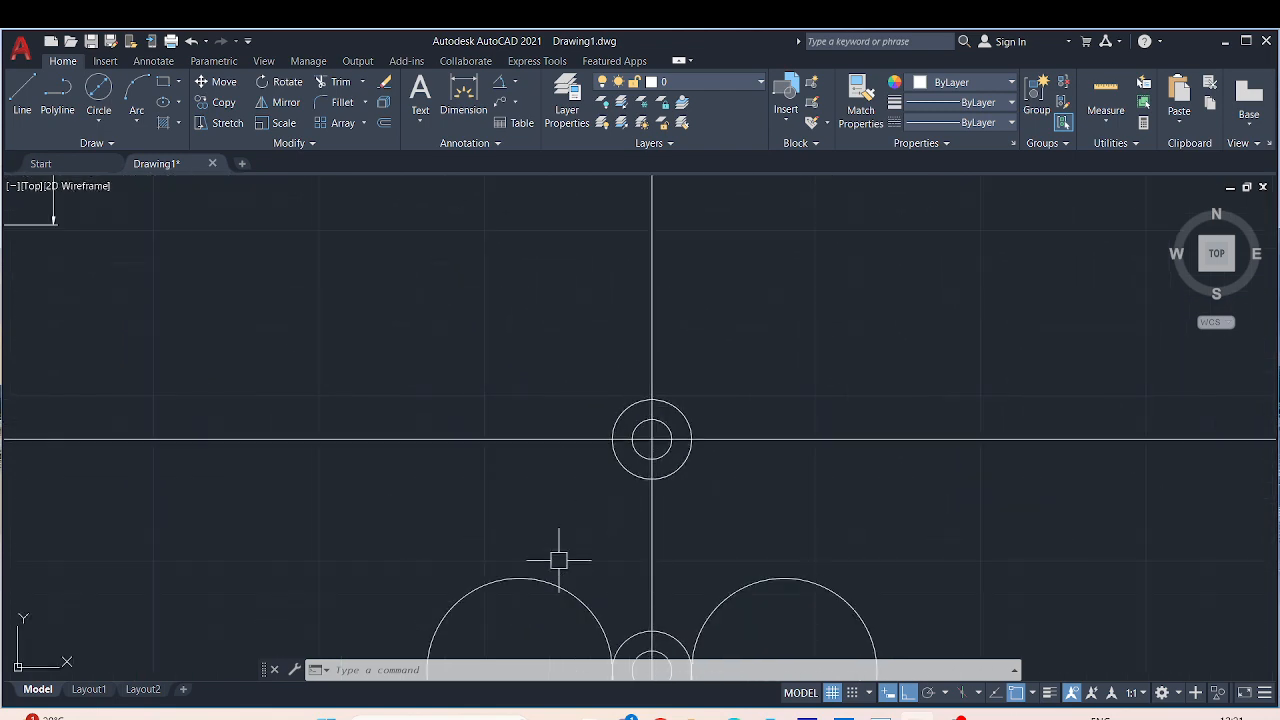
scroll(480, 466, down, 2)
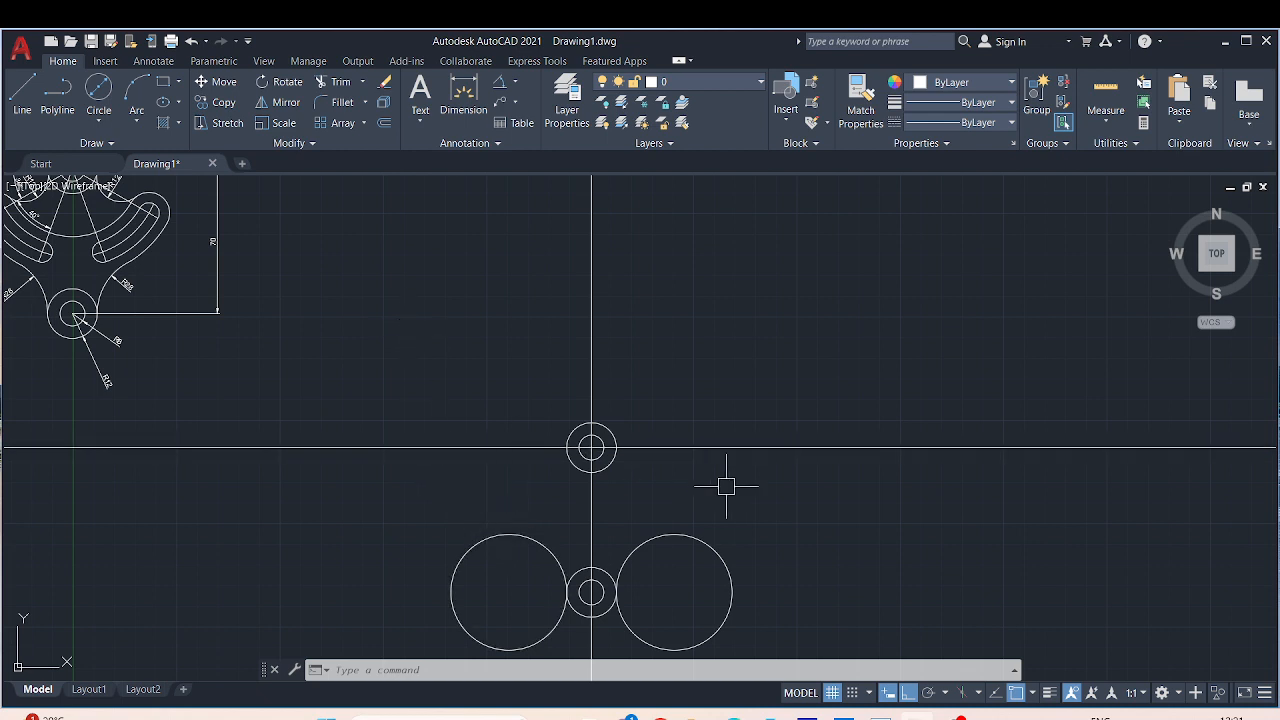
Step: Draw a circle of about 52.6 units radius centred on the upper concentric circles, reaching down to touch both R28 circles
key(Escape)
text(c)
key(Return)
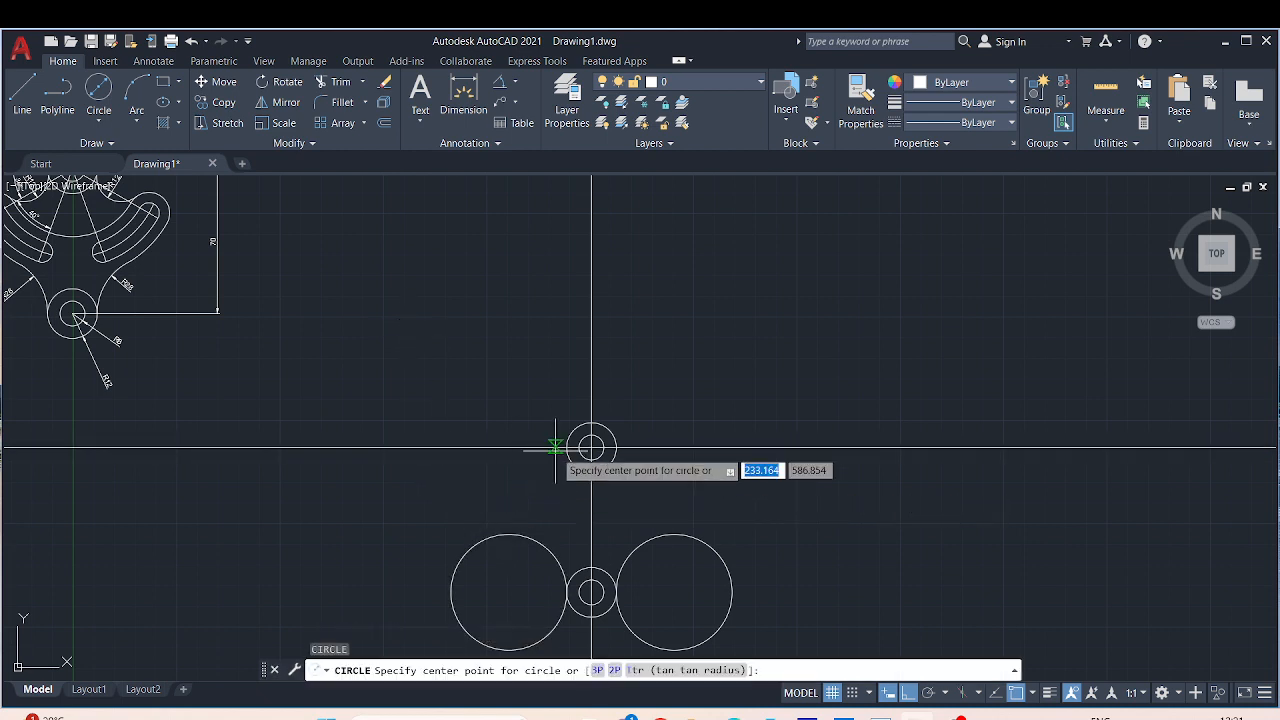
scroll(558, 449, up, 5)
click(690, 440)
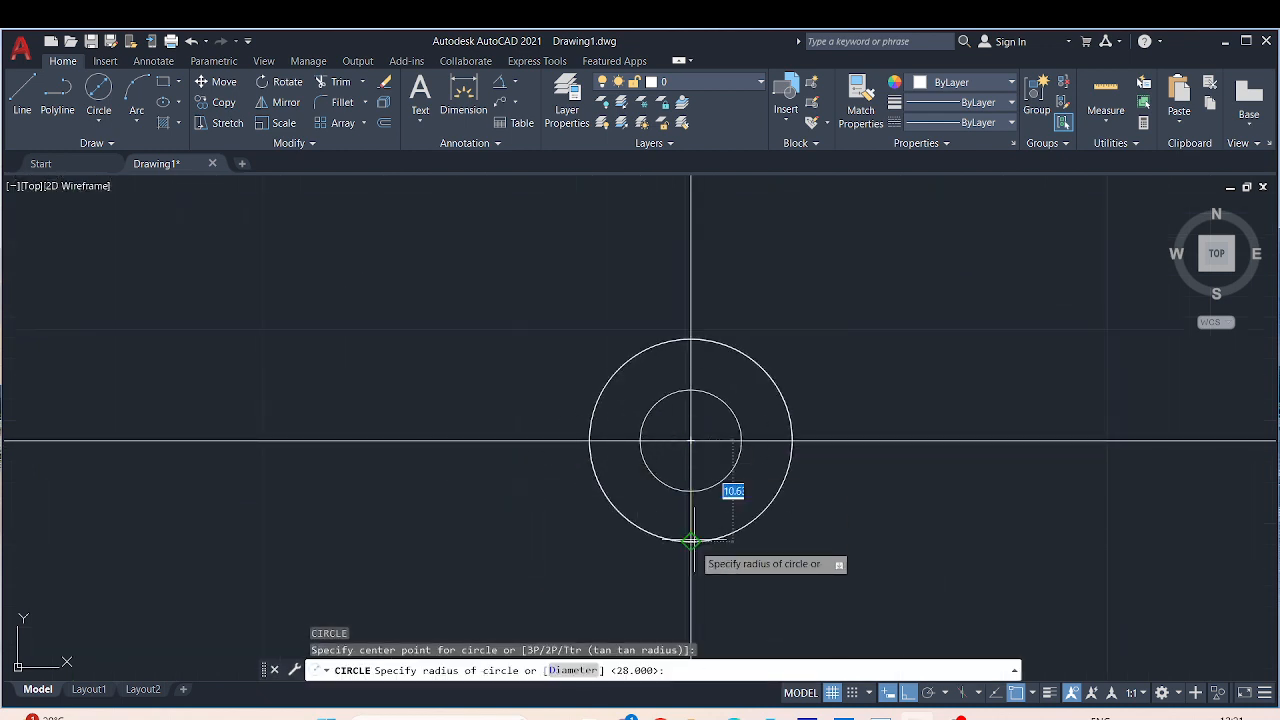
scroll(663, 466, up, 6)
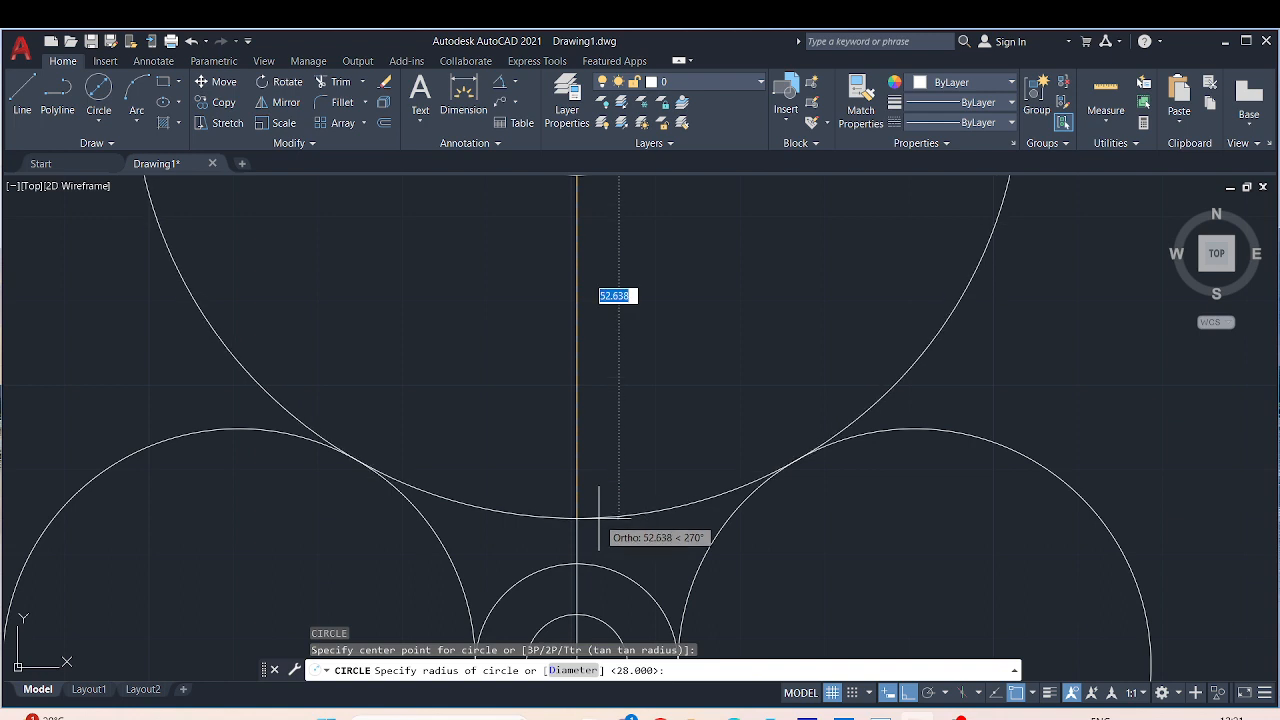
click(598, 517)
Step: Inspect closely where the new large circle meets the left R28 circle to check their tangency
scroll(374, 466, up, 5)
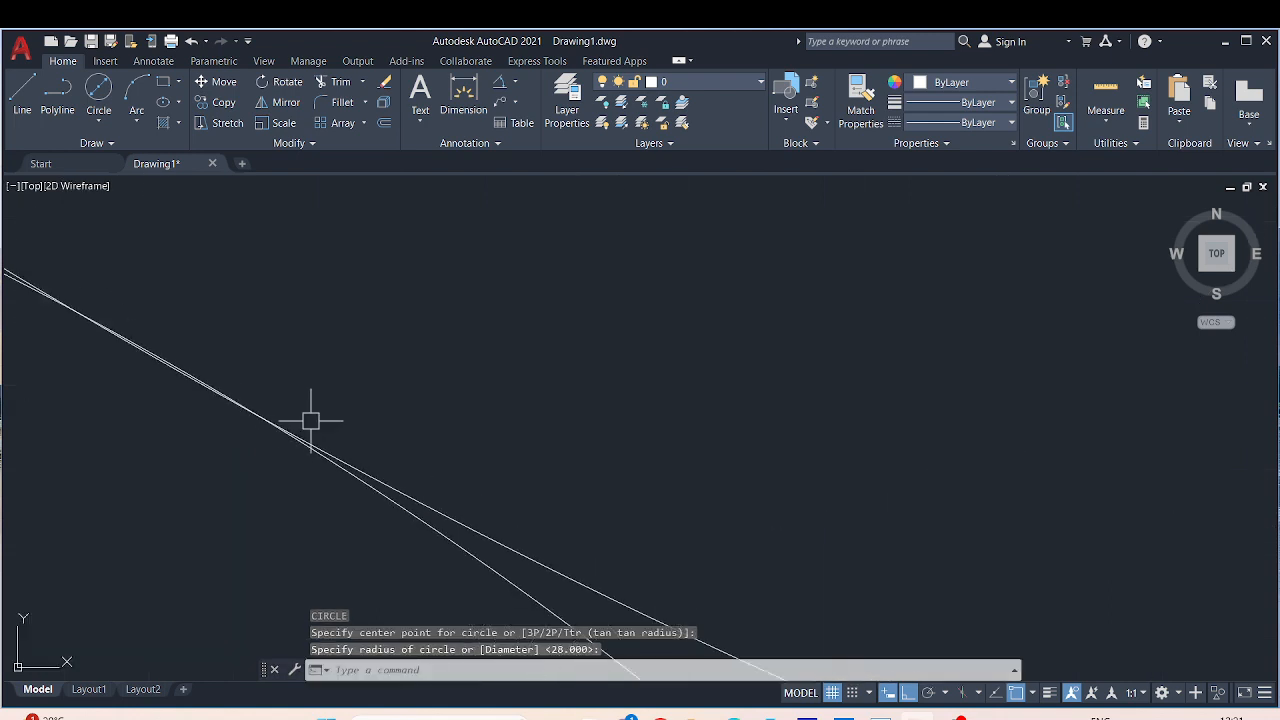
scroll(145, 420, up, 2)
middle_drag(143, 421, 526, 603)
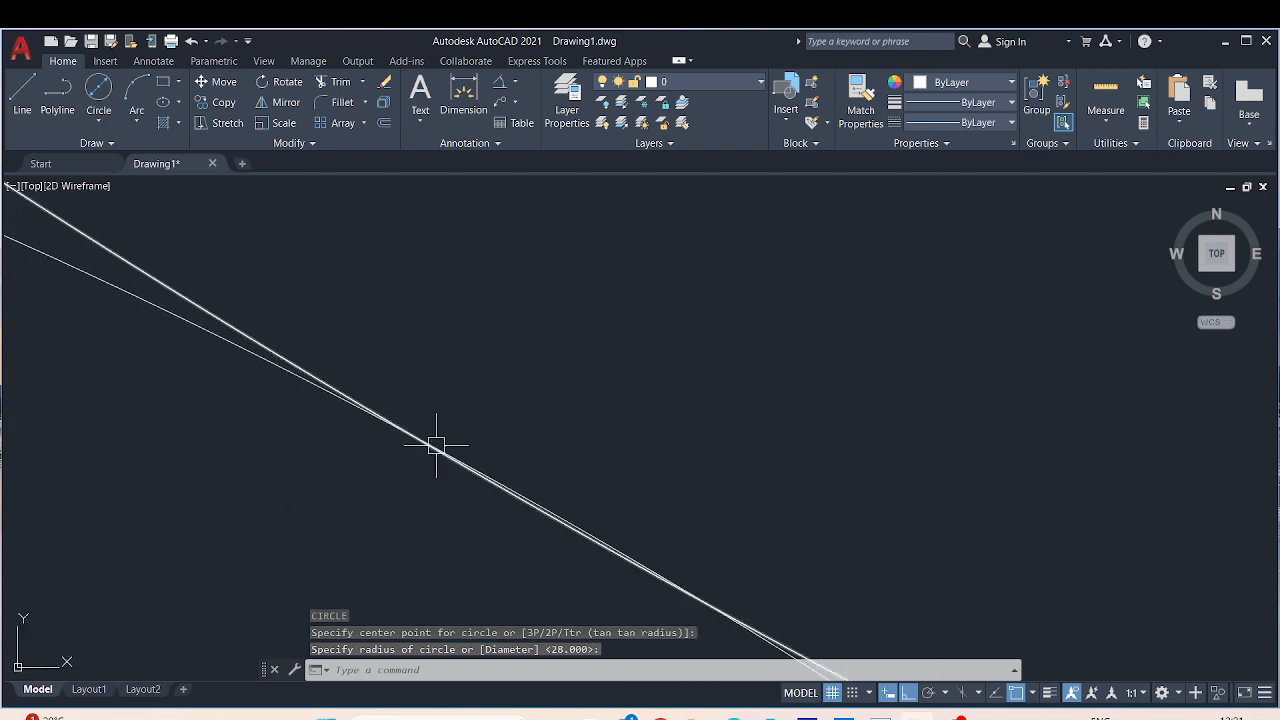
scroll(437, 444, up, 2)
scroll(289, 391, up, 2)
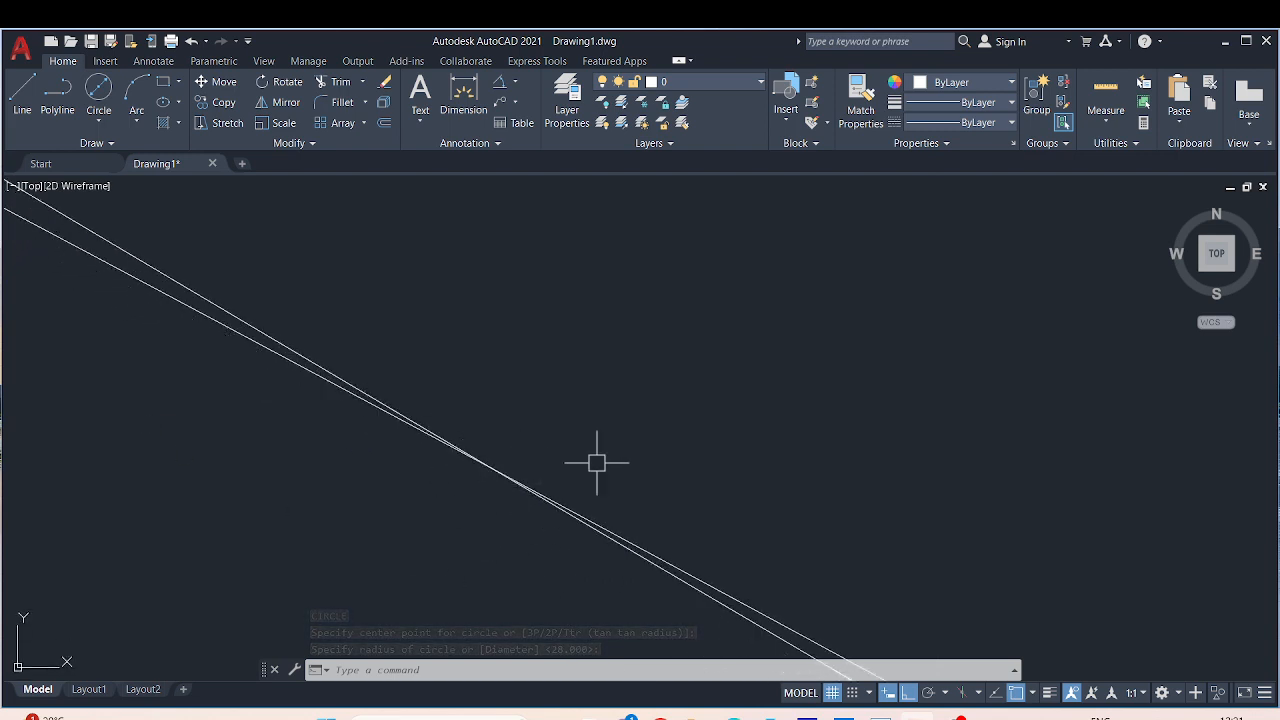
scroll(625, 415, up, 3)
scroll(690, 370, down, 6)
middle_drag(704, 350, 511, 418)
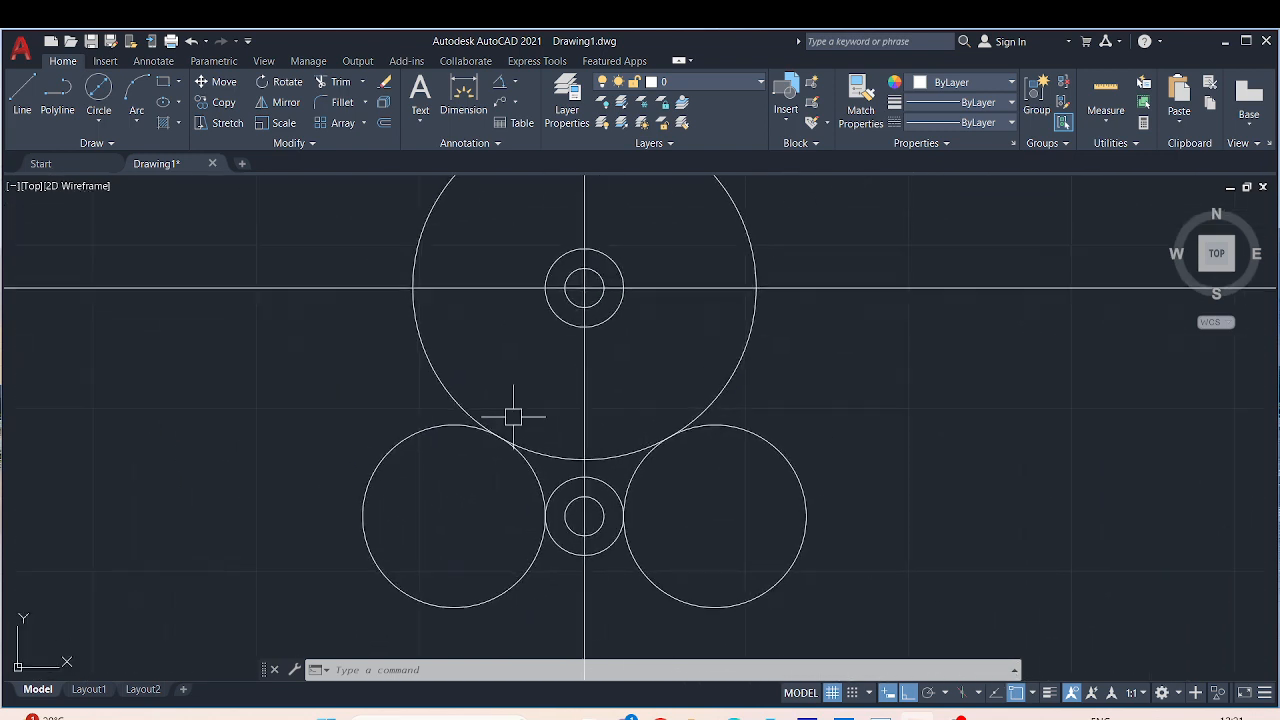
Step: Examine the R5 and R10 radii at the upper end of the reference bracket's left slot
key(Escape)
middle_drag(882, 374, 740, 497)
scroll(730, 485, down, 3)
middle_drag(640, 425, 845, 411)
middle_drag(652, 371, 686, 449)
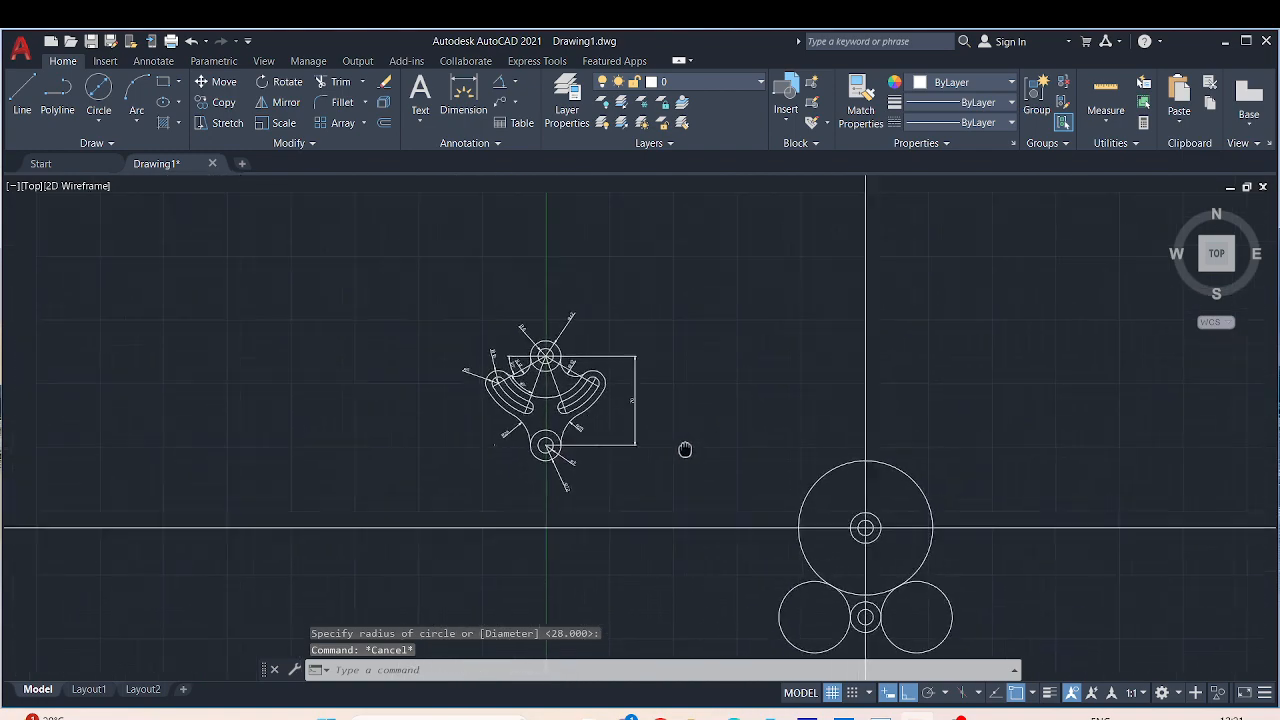
scroll(516, 369, up, 6)
scroll(429, 357, up, 4)
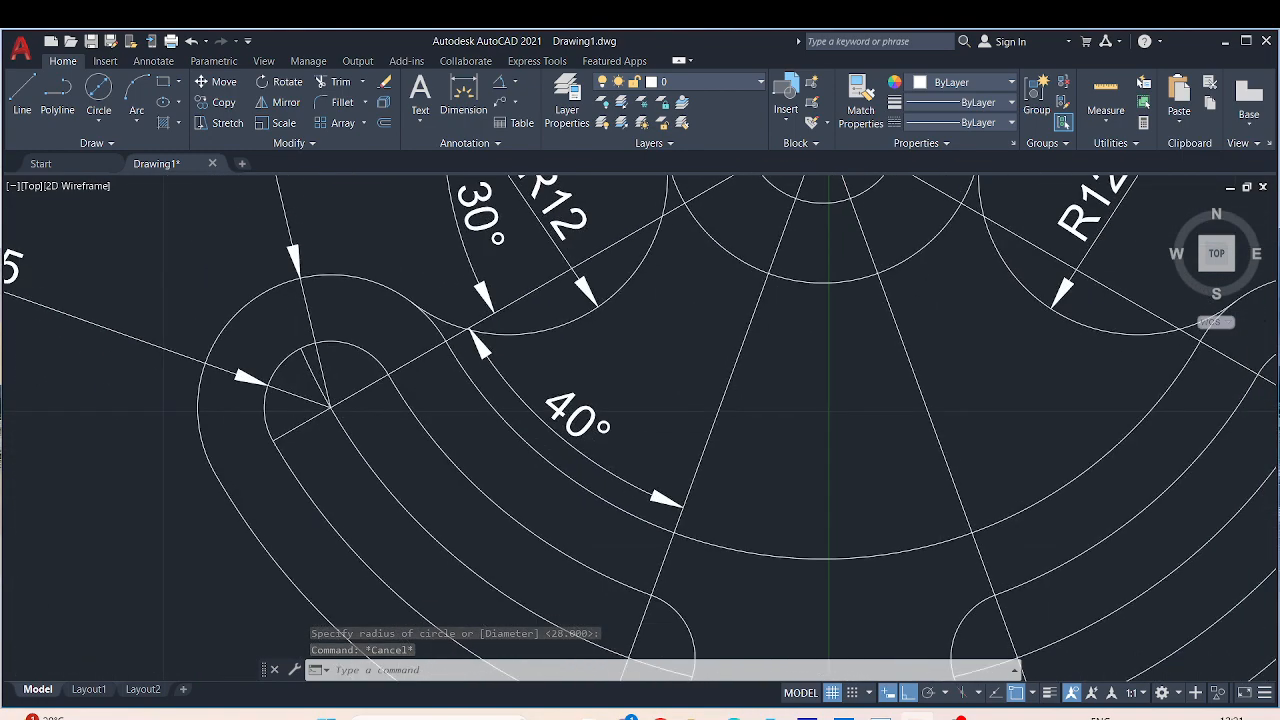
scroll(320, 490, down, 2)
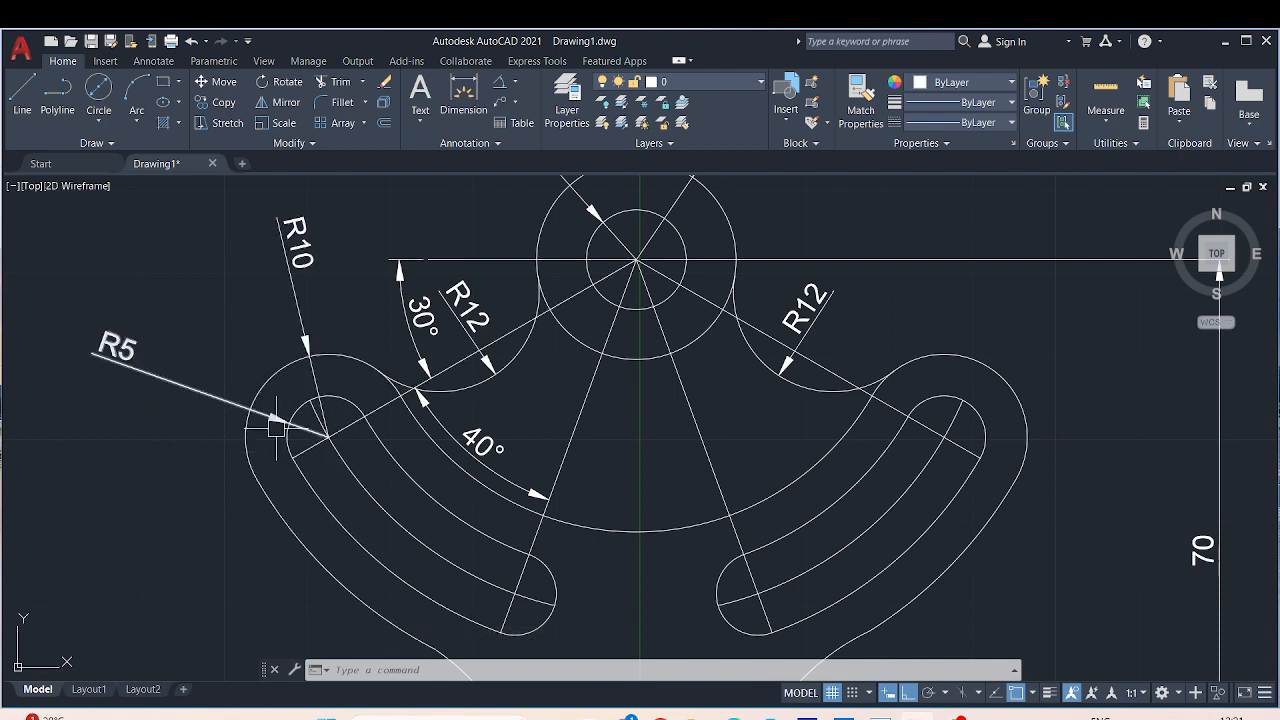
scroll(365, 351, up, 2)
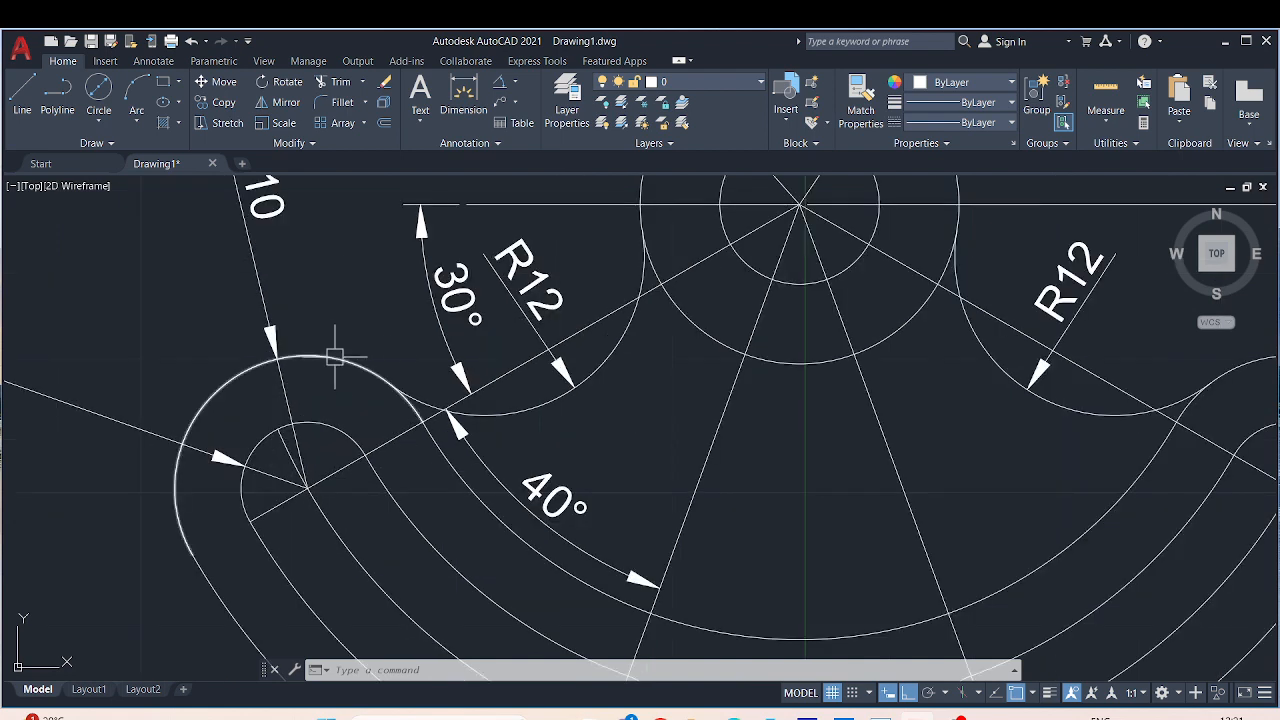
scroll(398, 354, down, 2)
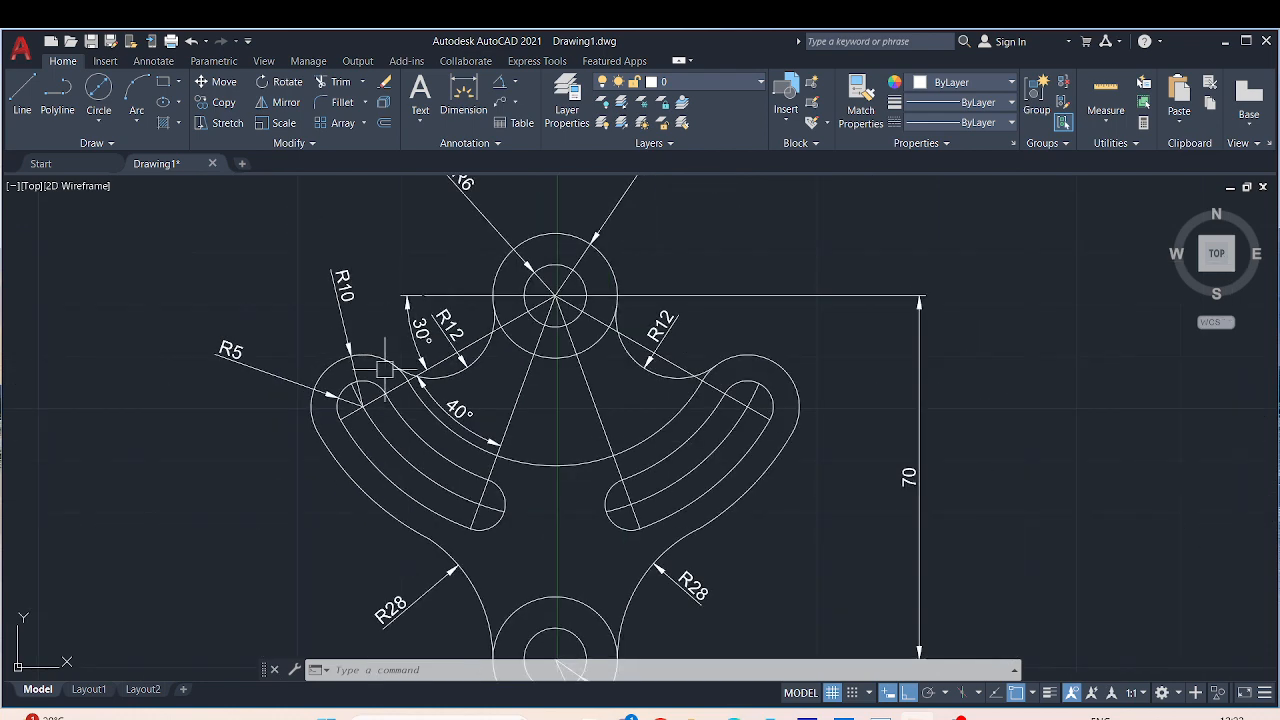
scroll(336, 397, up, 2)
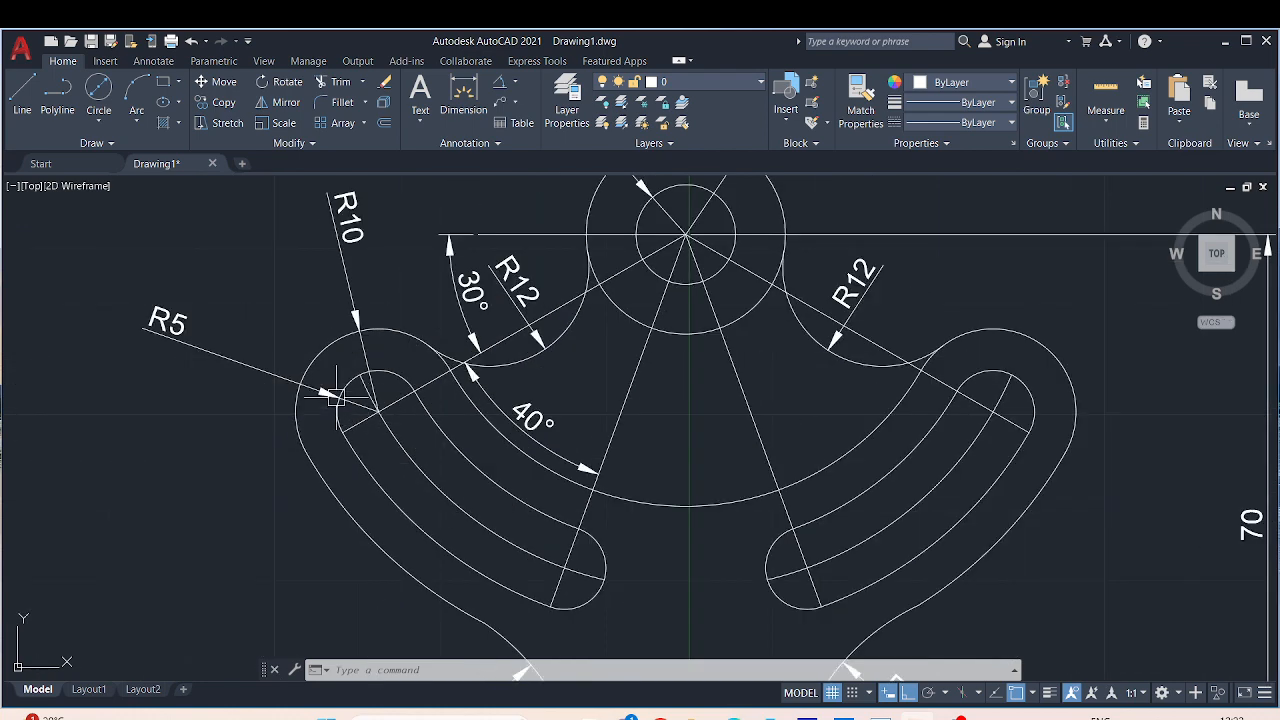
scroll(338, 395, down, 2)
scroll(885, 478, down, 1)
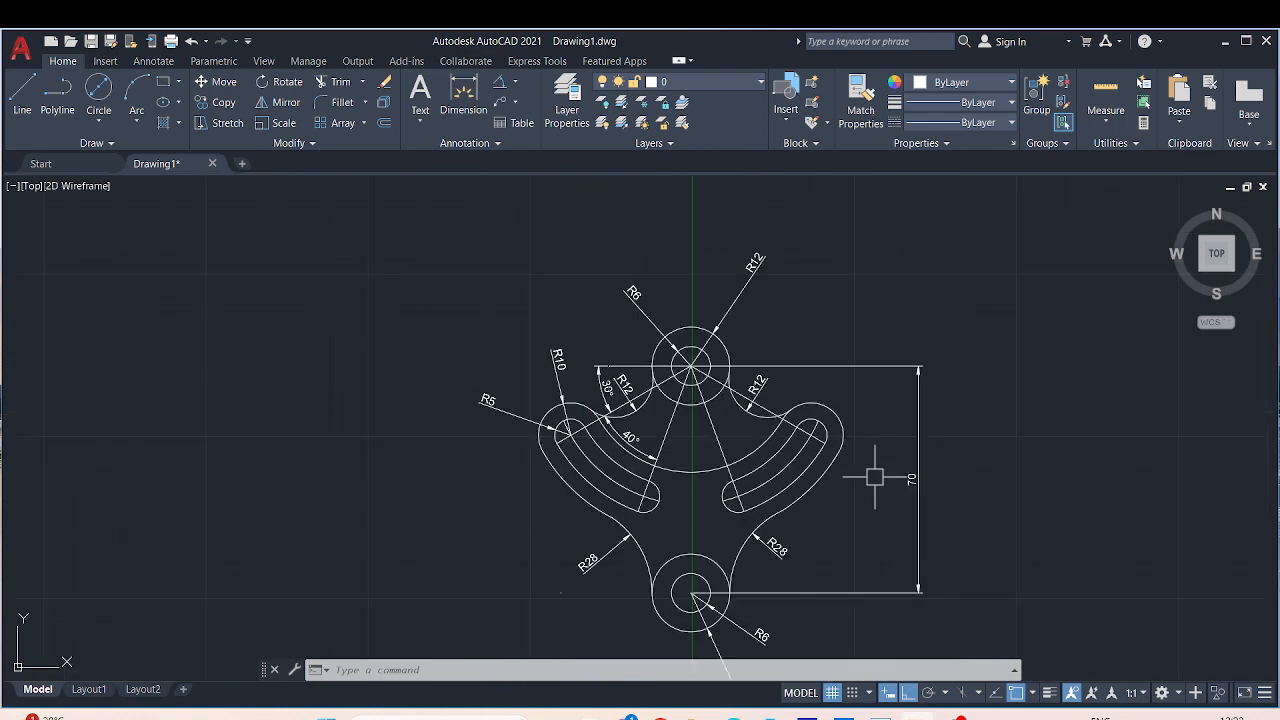
Step: Examine the 30° and 40° angles of the reference's slot centre lines and compare them with the new circle layout
middle_drag(894, 466, 481, 295)
middle_drag(698, 342, 777, 437)
scroll(777, 437, down, 1)
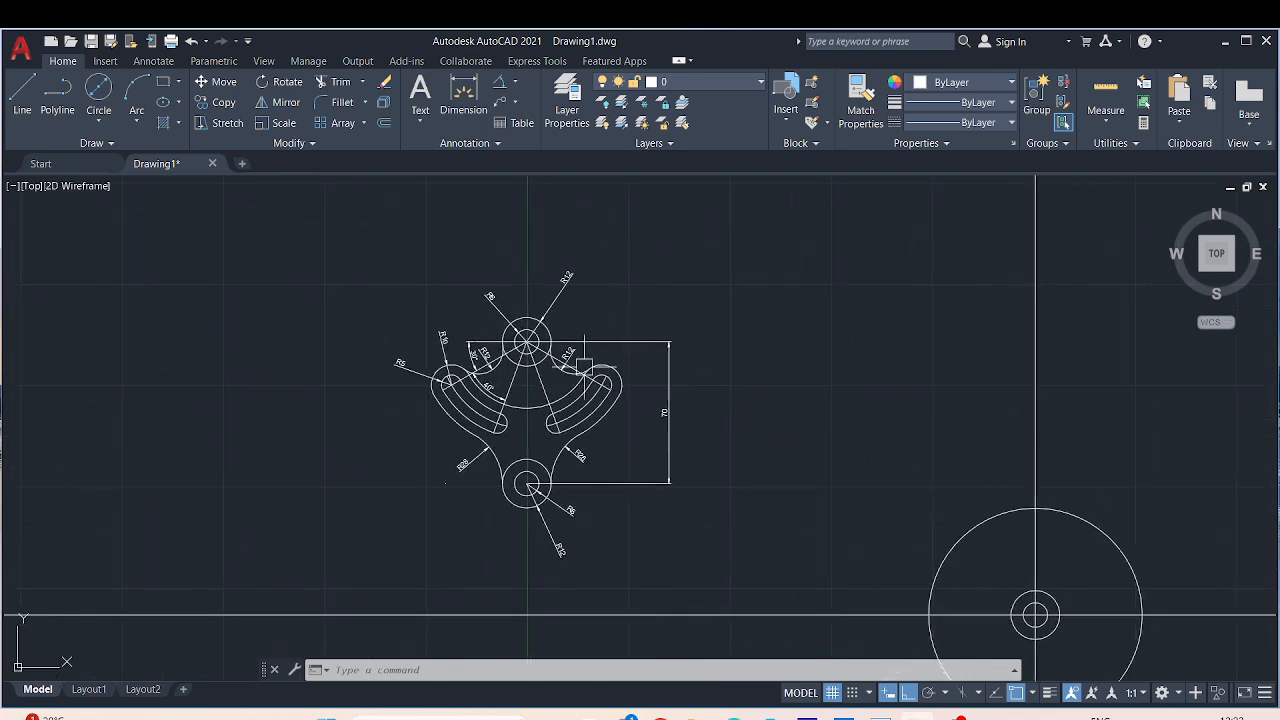
scroll(529, 331, up, 3)
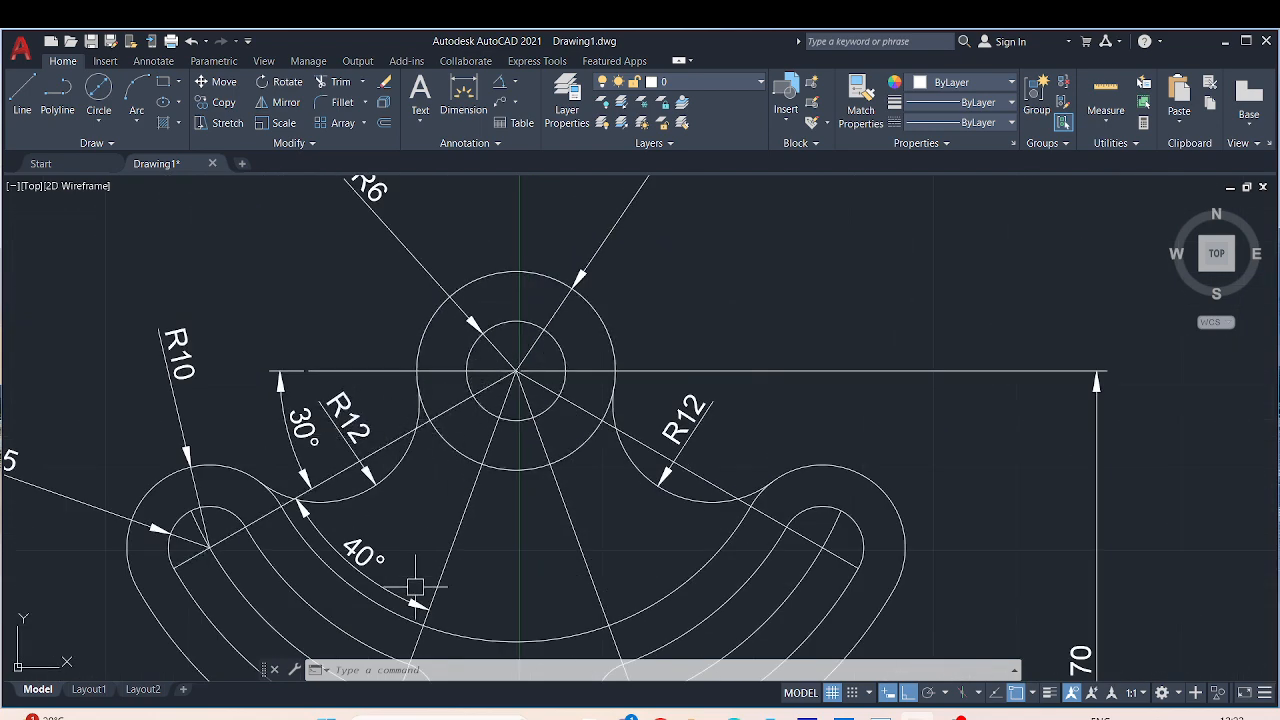
scroll(1090, 440, down, 4)
middle_drag(1090, 430, 254, 187)
scroll(254, 187, down, 2)
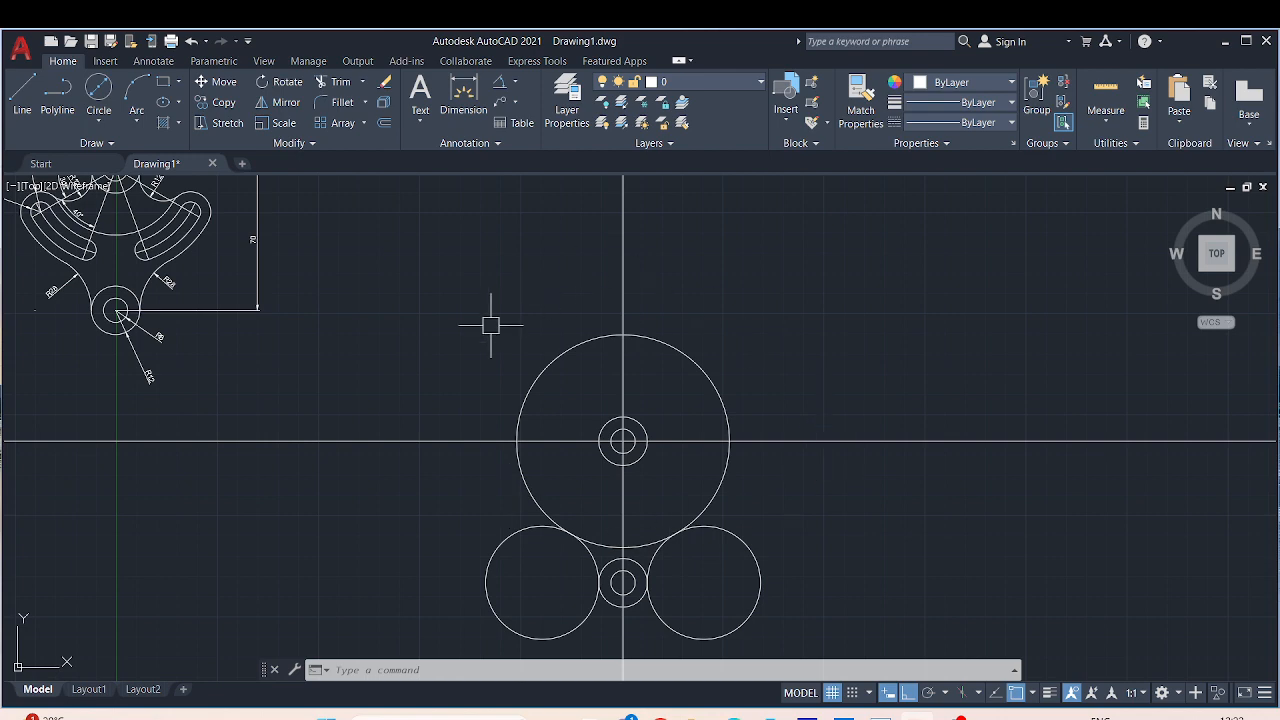
middle_drag(785, 292, 909, 366)
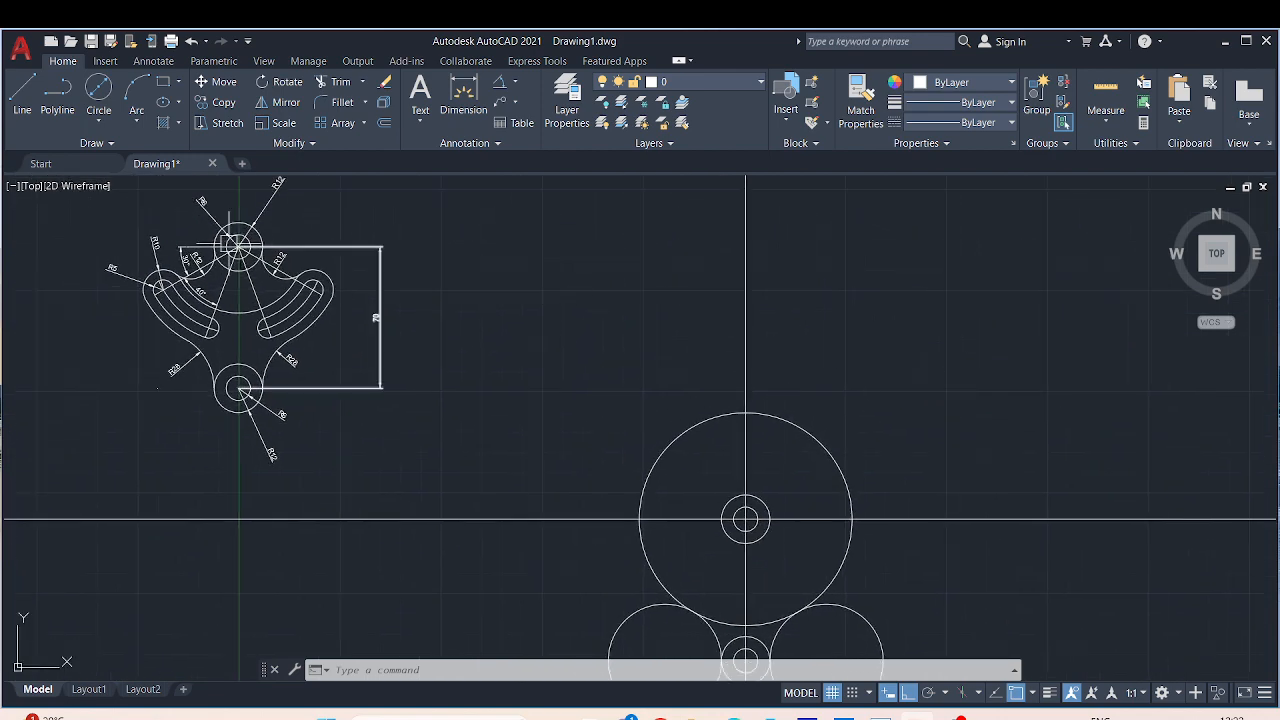
scroll(281, 279, up, 3)
mouse_move(325, 384)
middle_down()
mouse_move(357, 386)
mouse_move(388, 438)
middle_up()
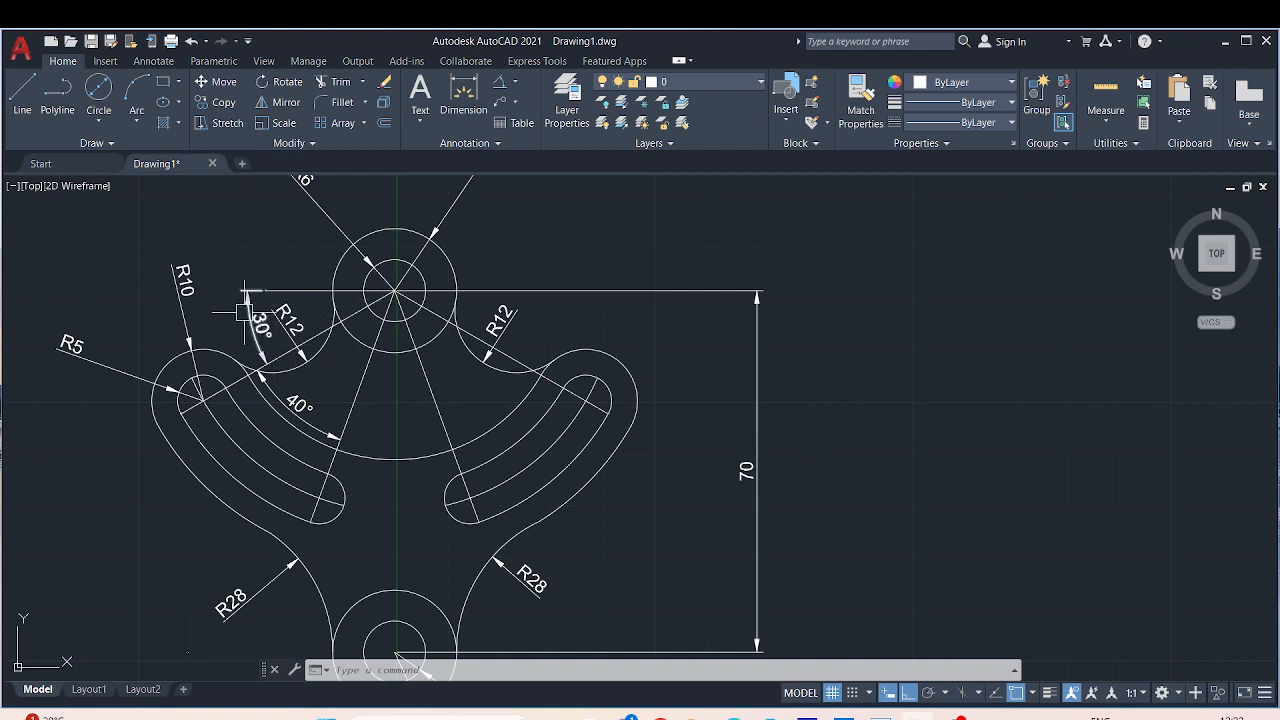
scroll(590, 320, down, 4)
middle_drag(705, 343, 363, 268)
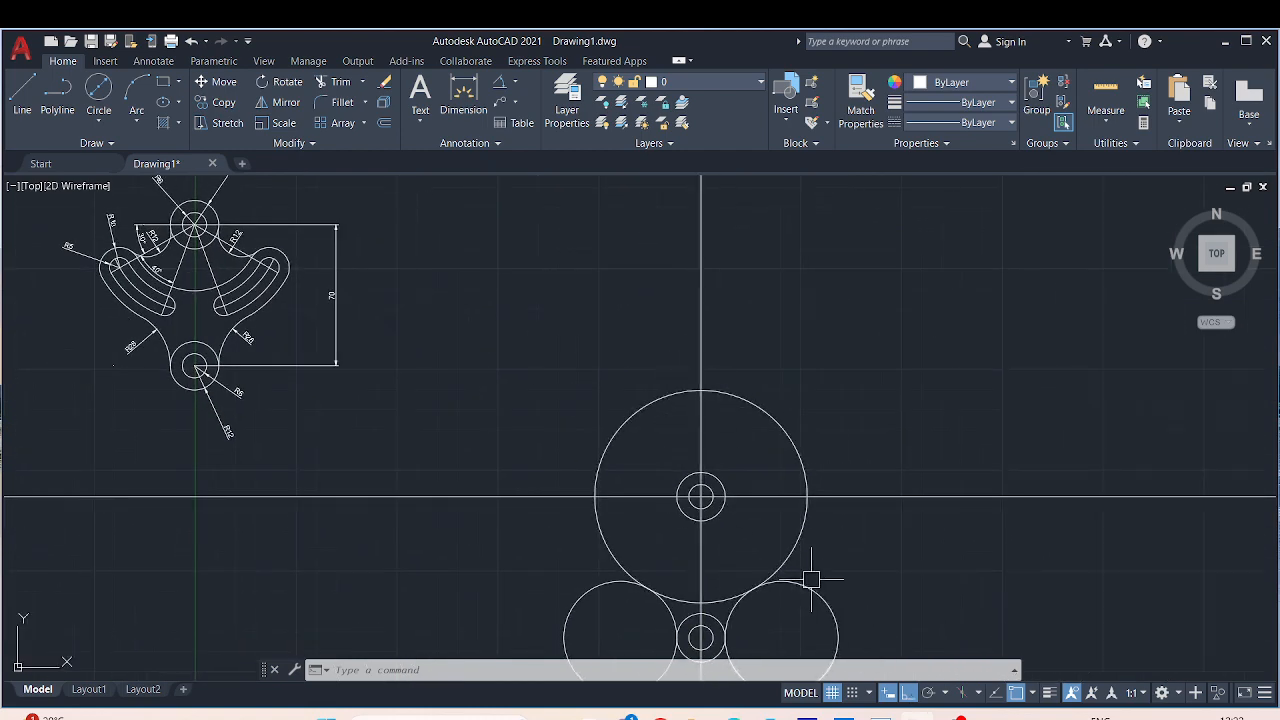
Step: Open the quick calculator and examine the reference's 30° slot line angle against the upper hole's horizontal centre line
key(ctrl+8)
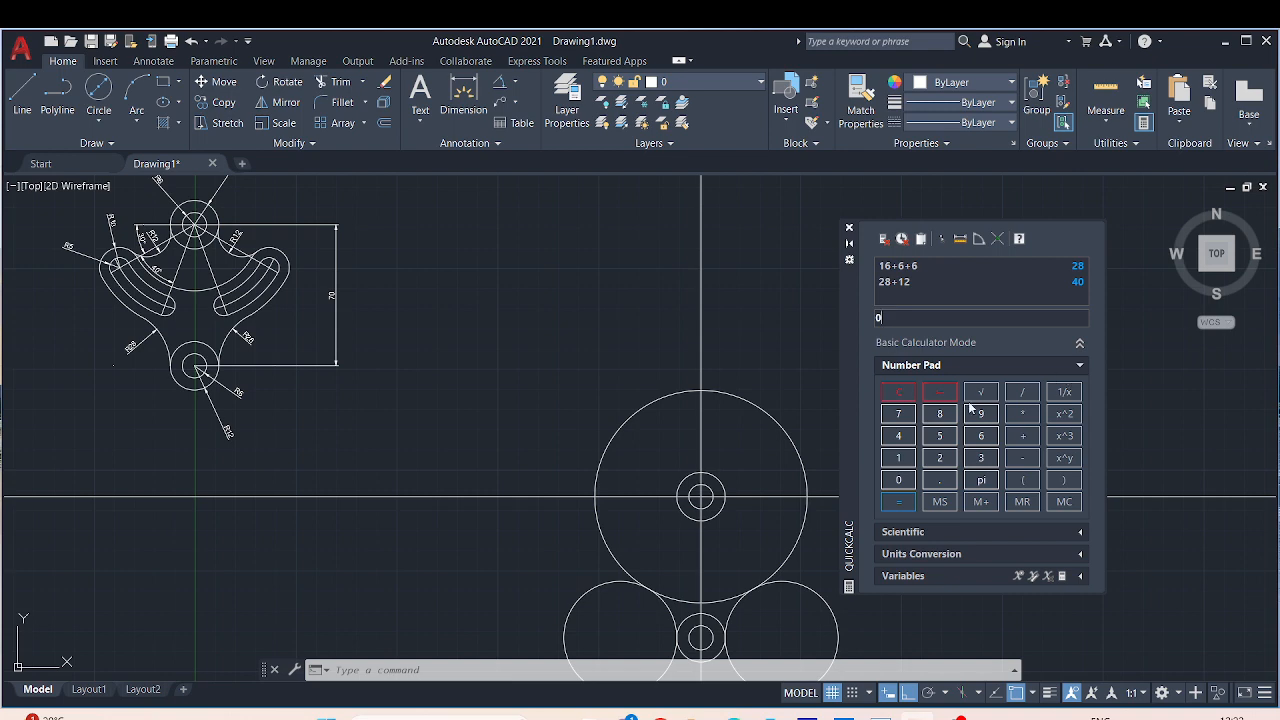
scroll(118, 220, up, 5)
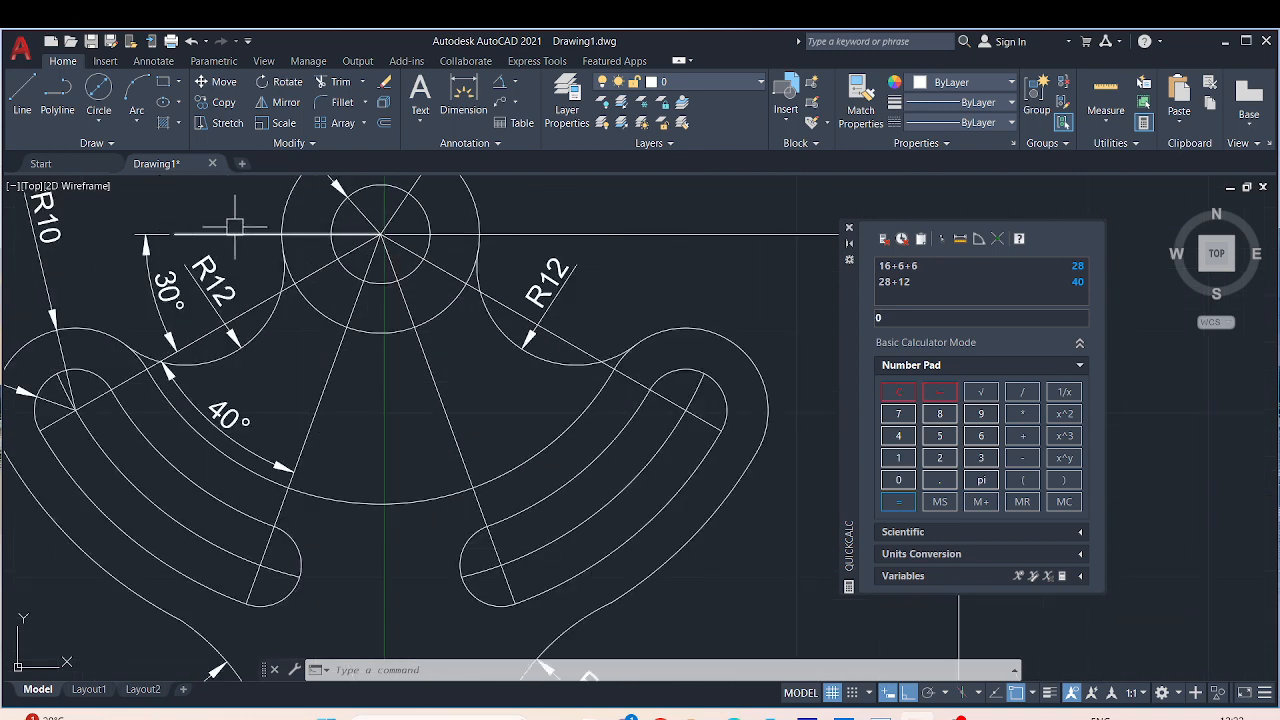
mouse_move(314, 337)
middle_down()
mouse_move(427, 463)
mouse_move(467, 486)
middle_up()
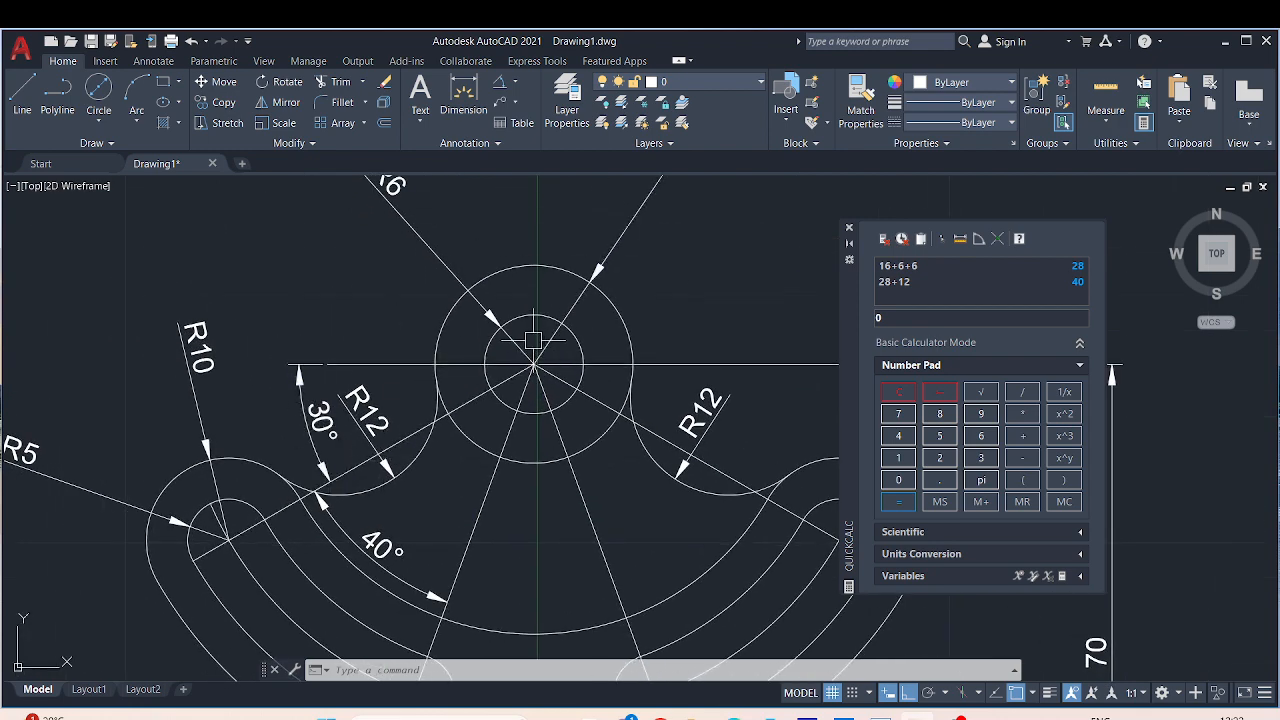
scroll(747, 317, down, 4)
middle_drag(712, 303, 146, 289)
middle_drag(735, 645, 489, 456)
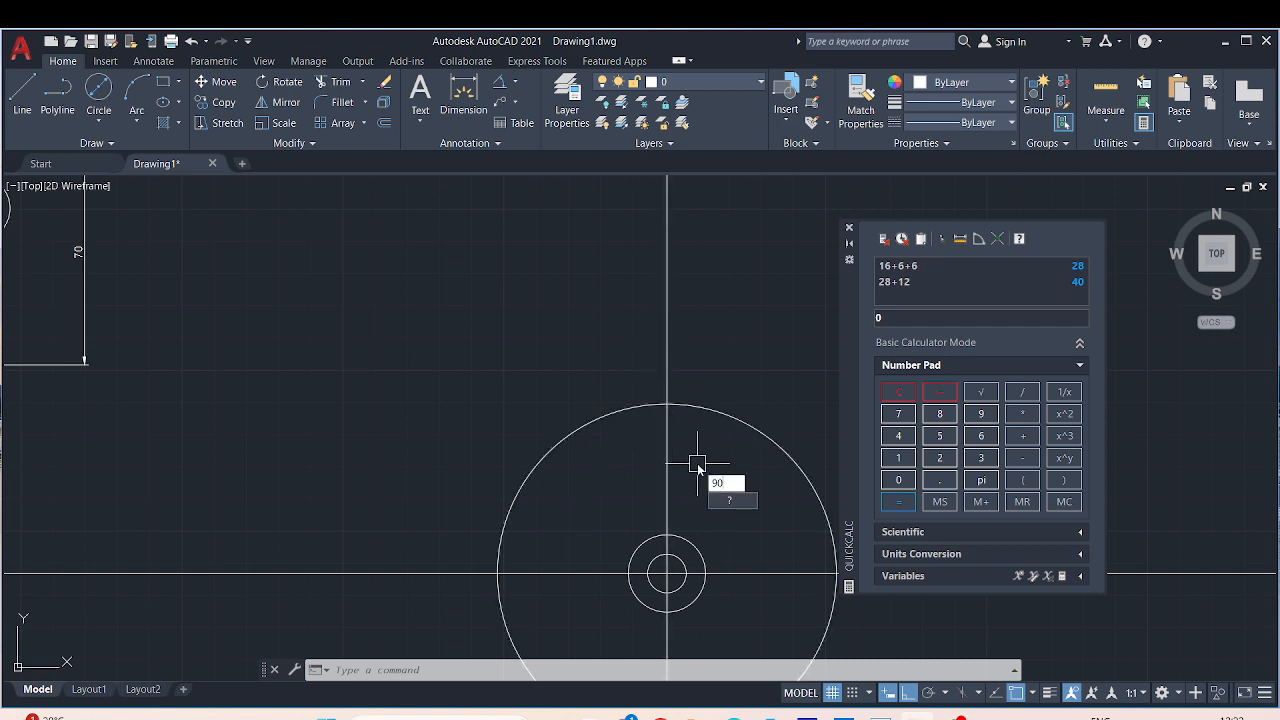
key(Escape)
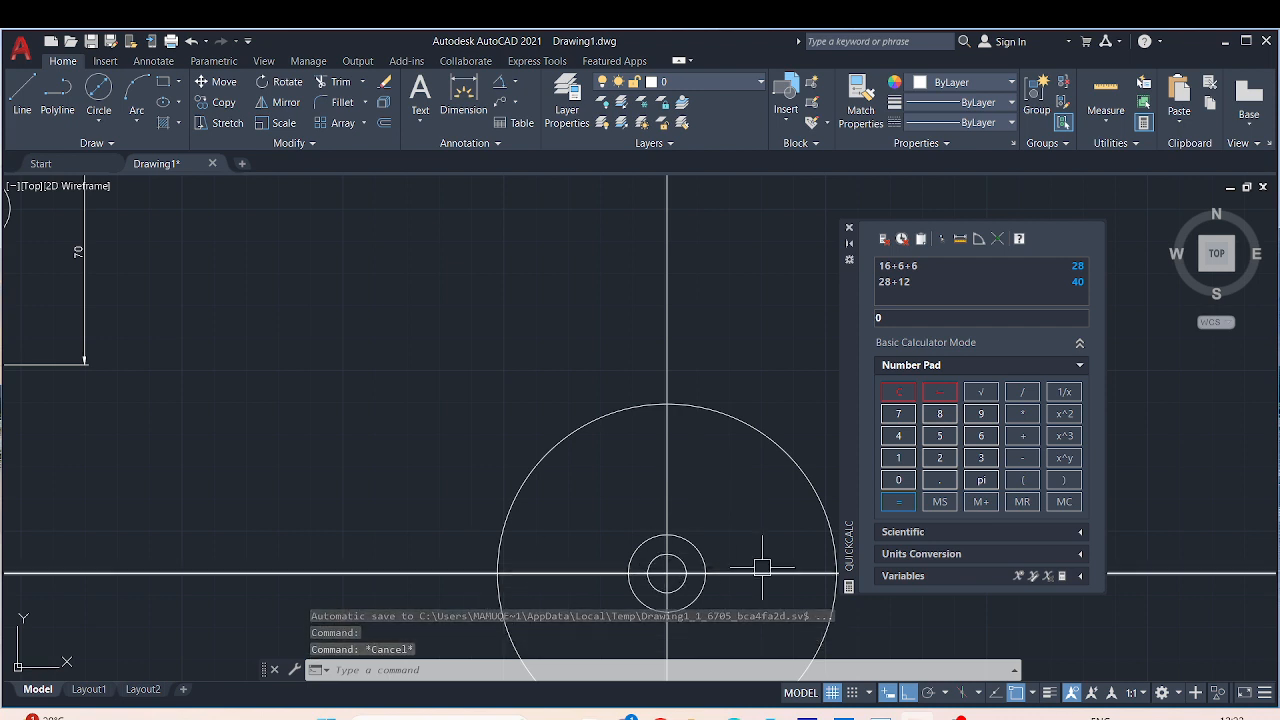
middle_drag(766, 546, 634, 487)
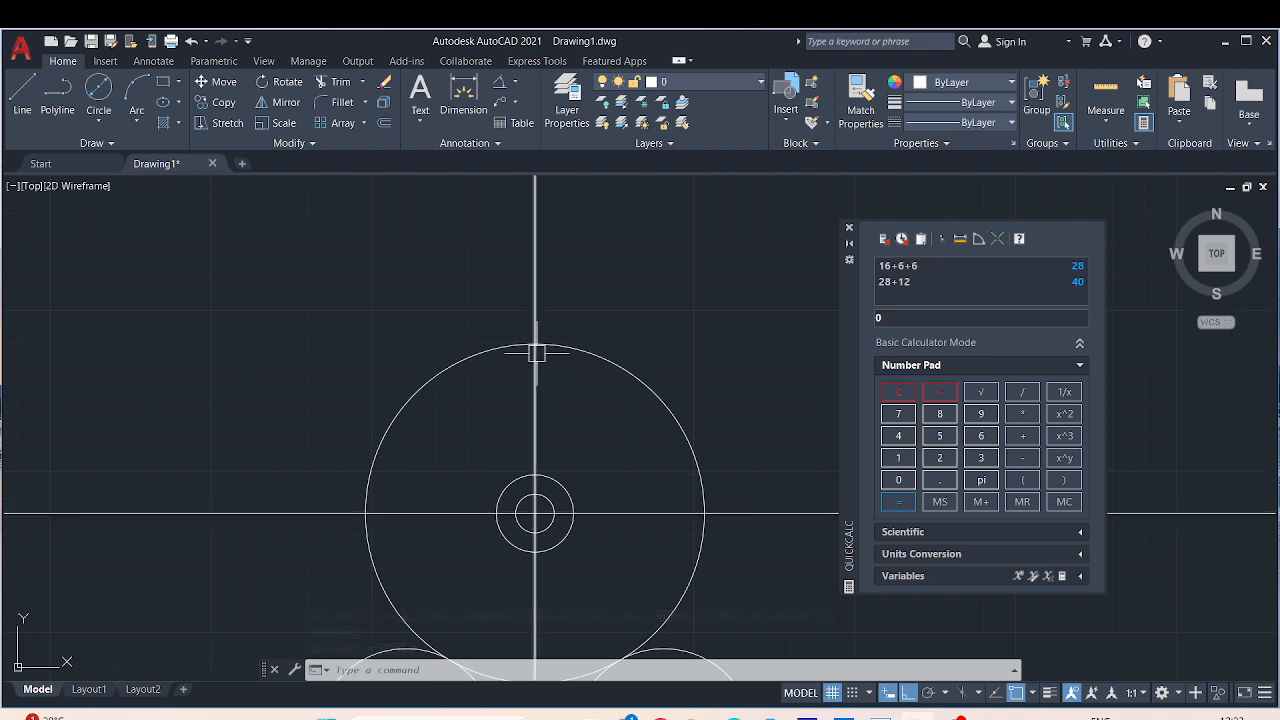
middle_drag(378, 511, 384, 513)
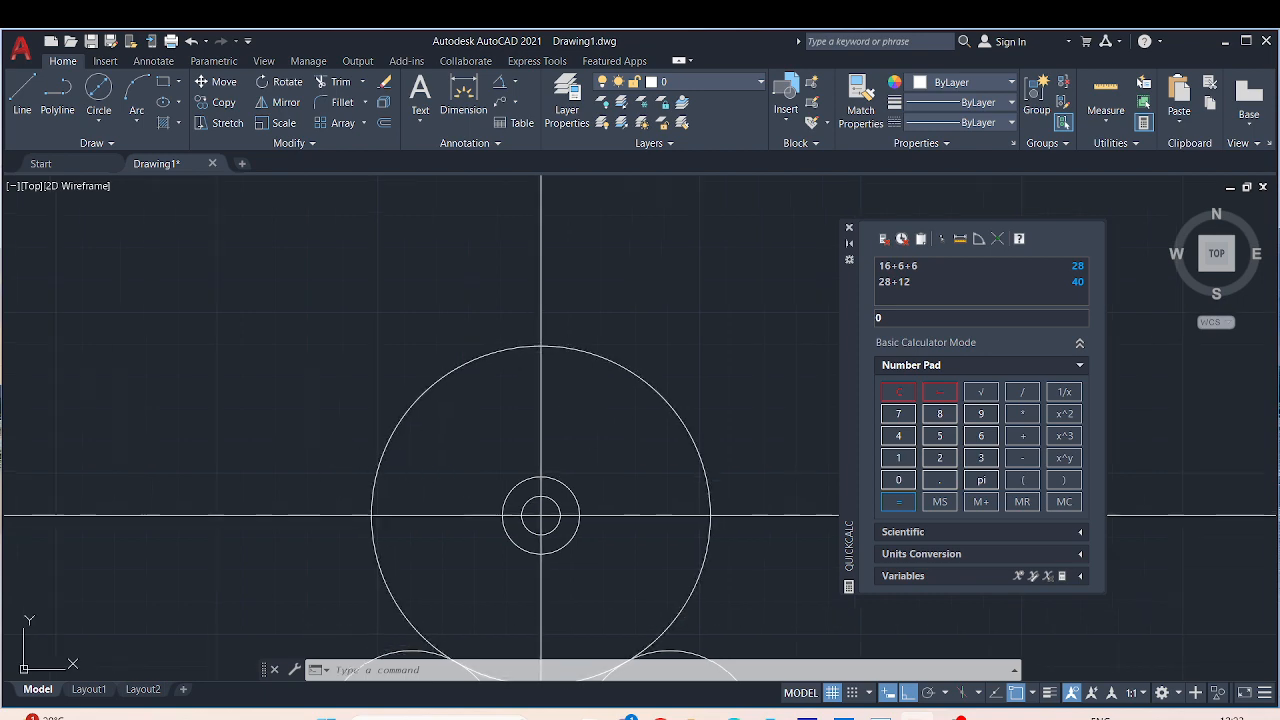
middle_drag(68, 342, 516, 472)
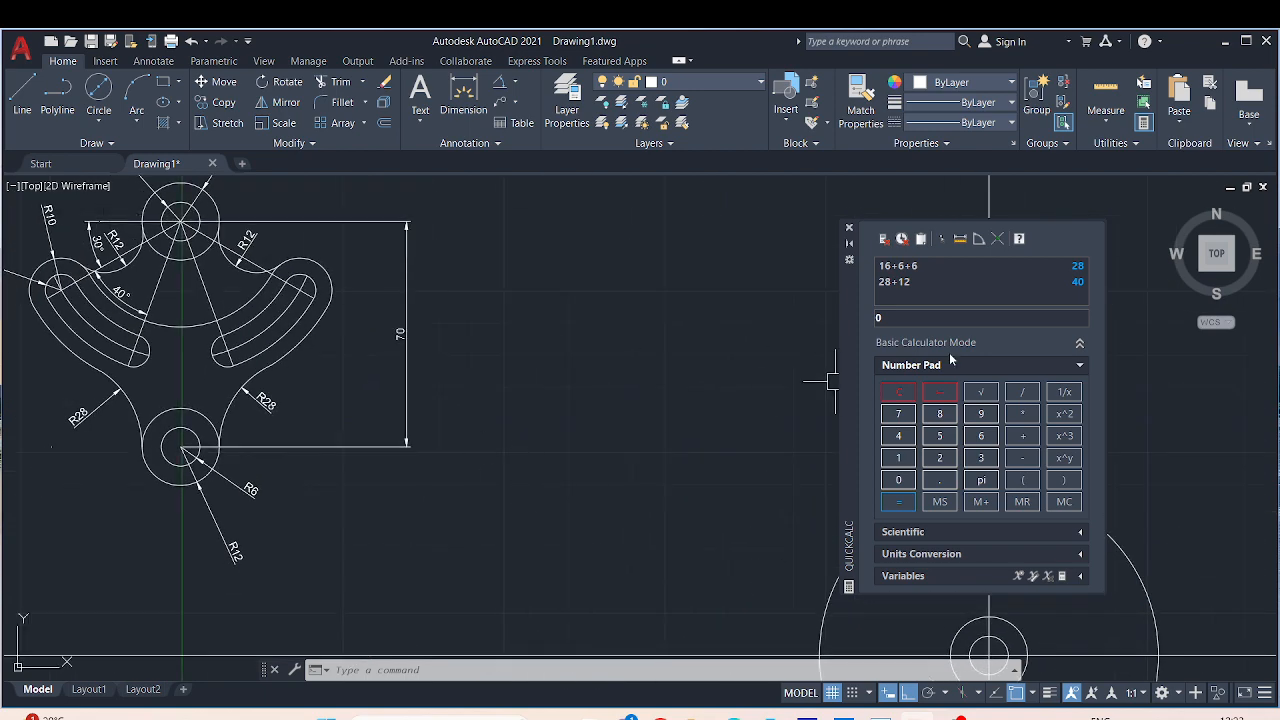
key(Escape)
key(Escape)
text(180)
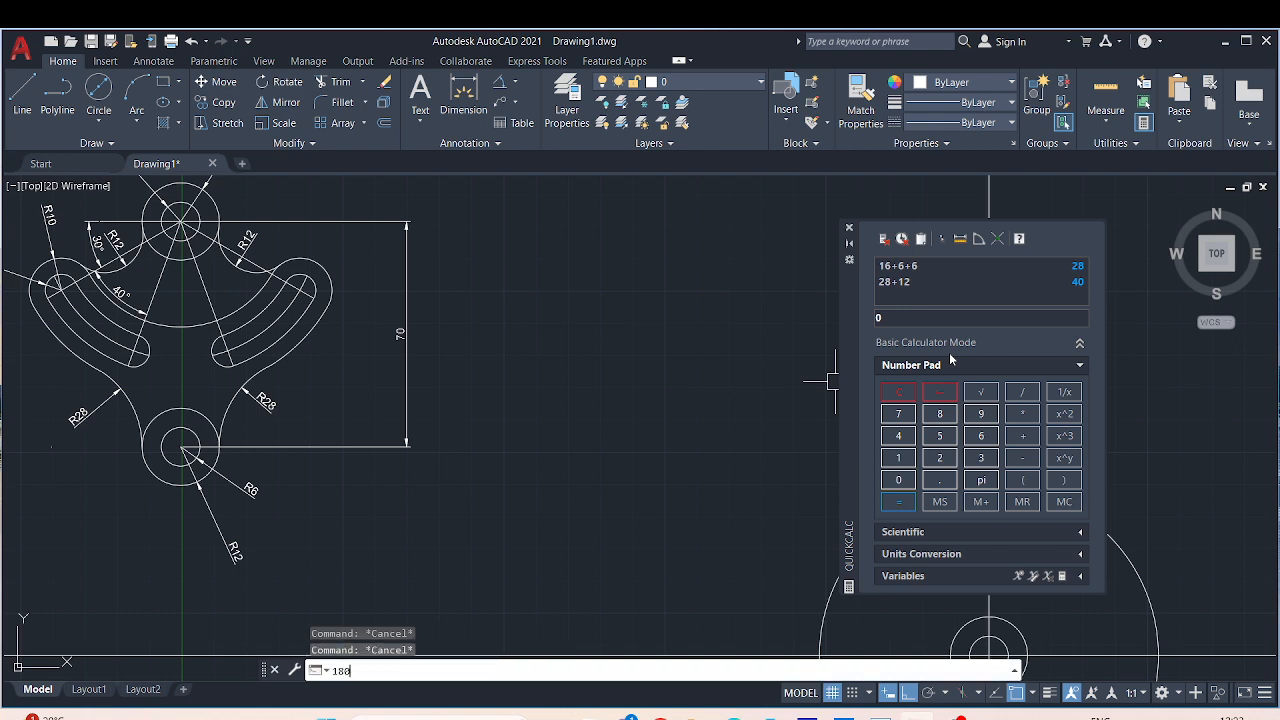
key(Escape)
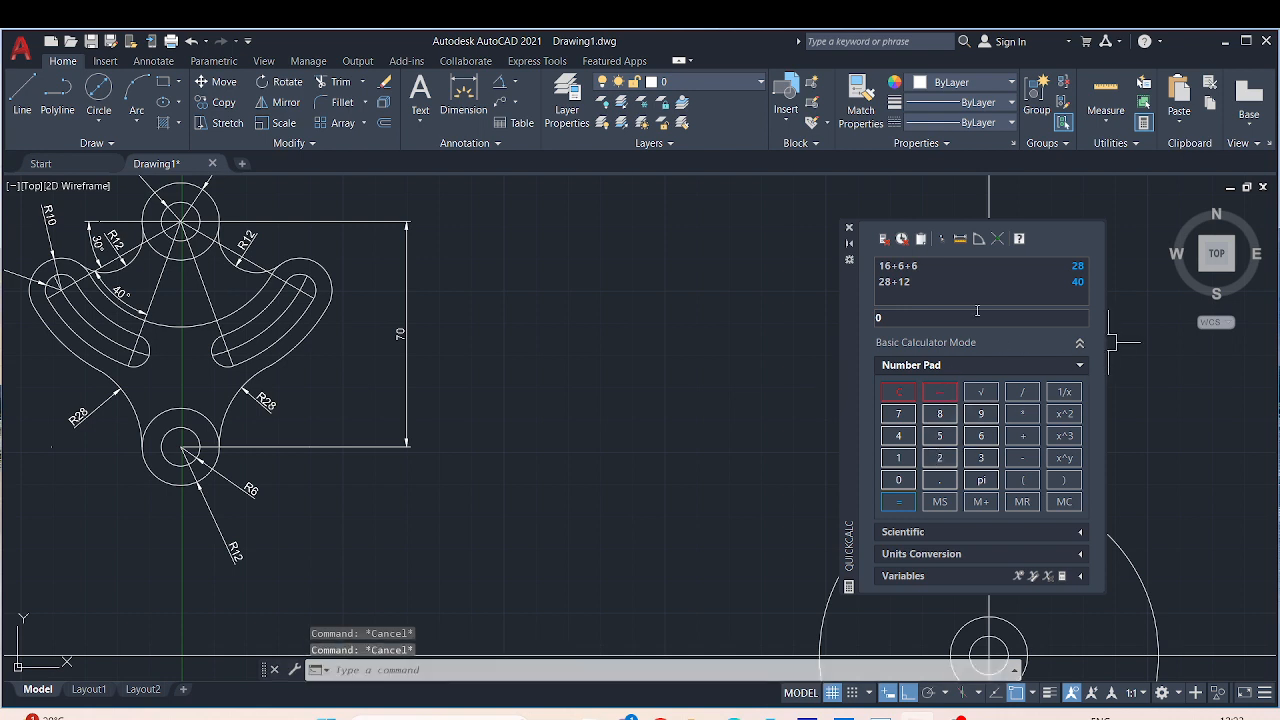
Step: Calculate 180+30 in the quick calculator for the left slot line's direction and close the calculator
key(BackSpace)
text(180+3)
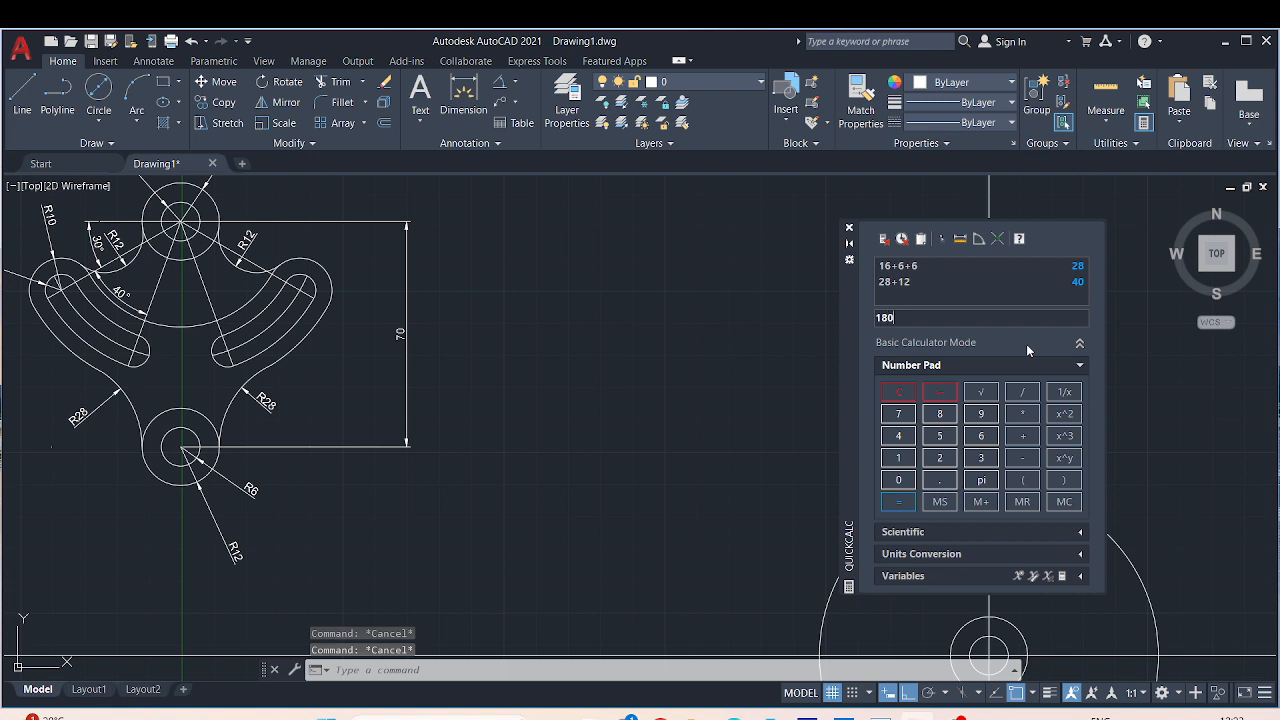
text(0)
key(Return)
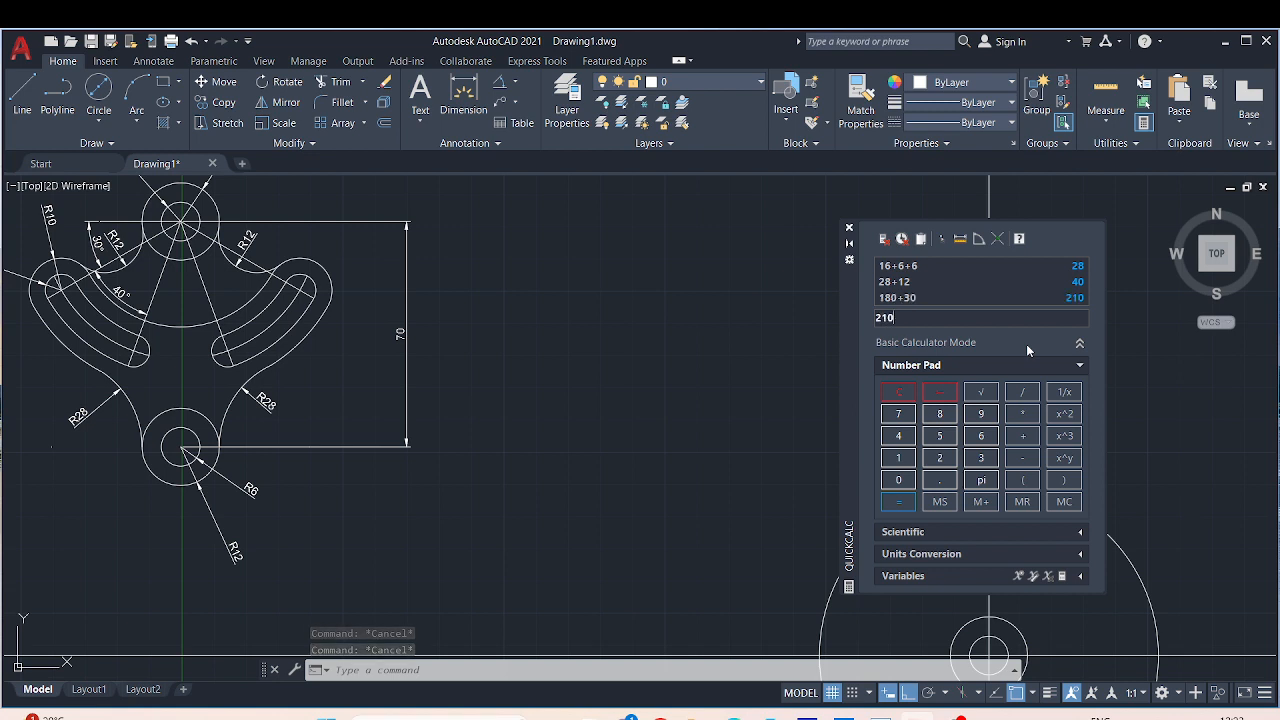
click(849, 230)
Step: Draw a line from the new upper hole's centre, 100 units long at 210°, as the left slot's upper centre line
scroll(714, 363, down, 4)
middle_drag(729, 366, 680, 309)
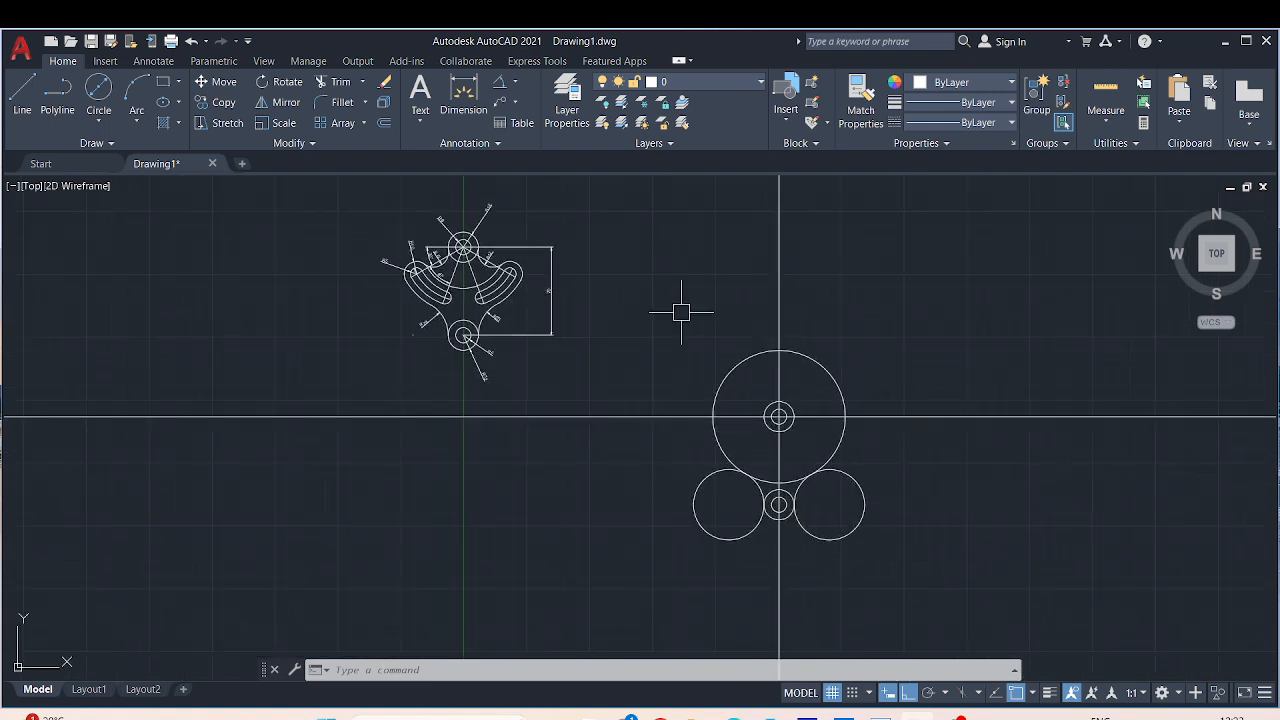
key(Escape)
key(Escape)
text(l)
key(Return)
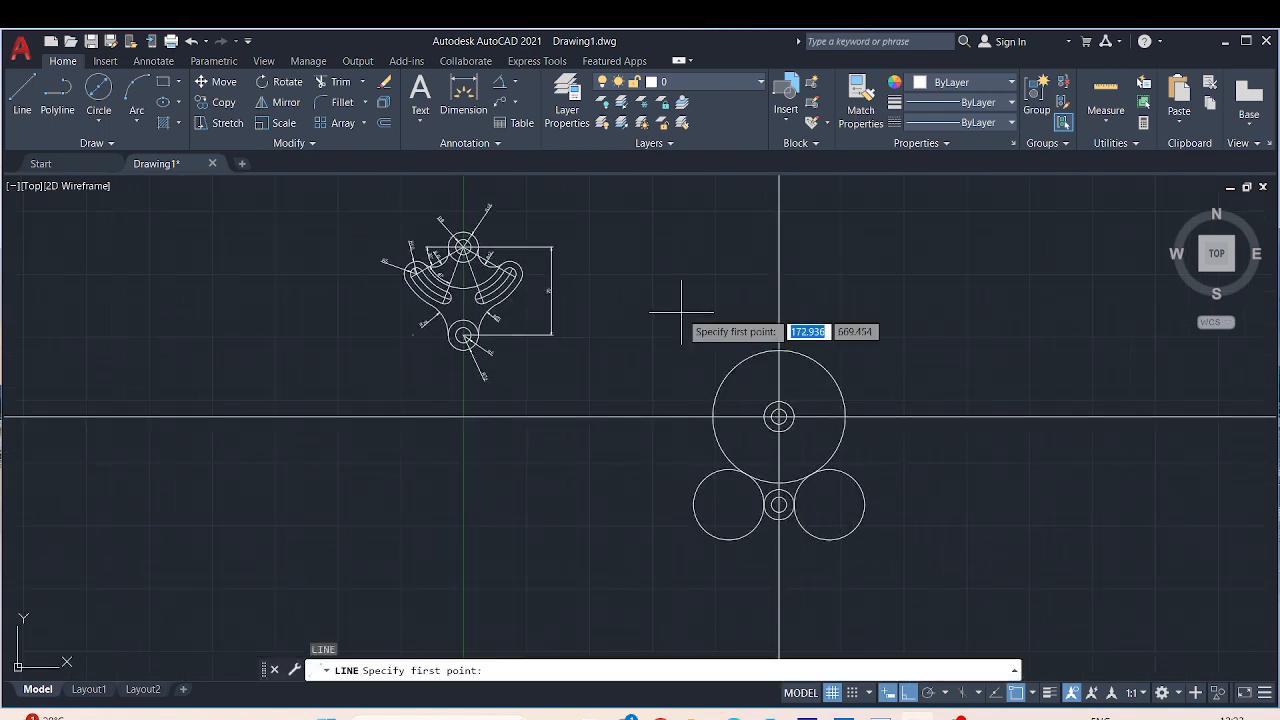
scroll(729, 394, up, 8)
middle_drag(592, 243, 729, 354)
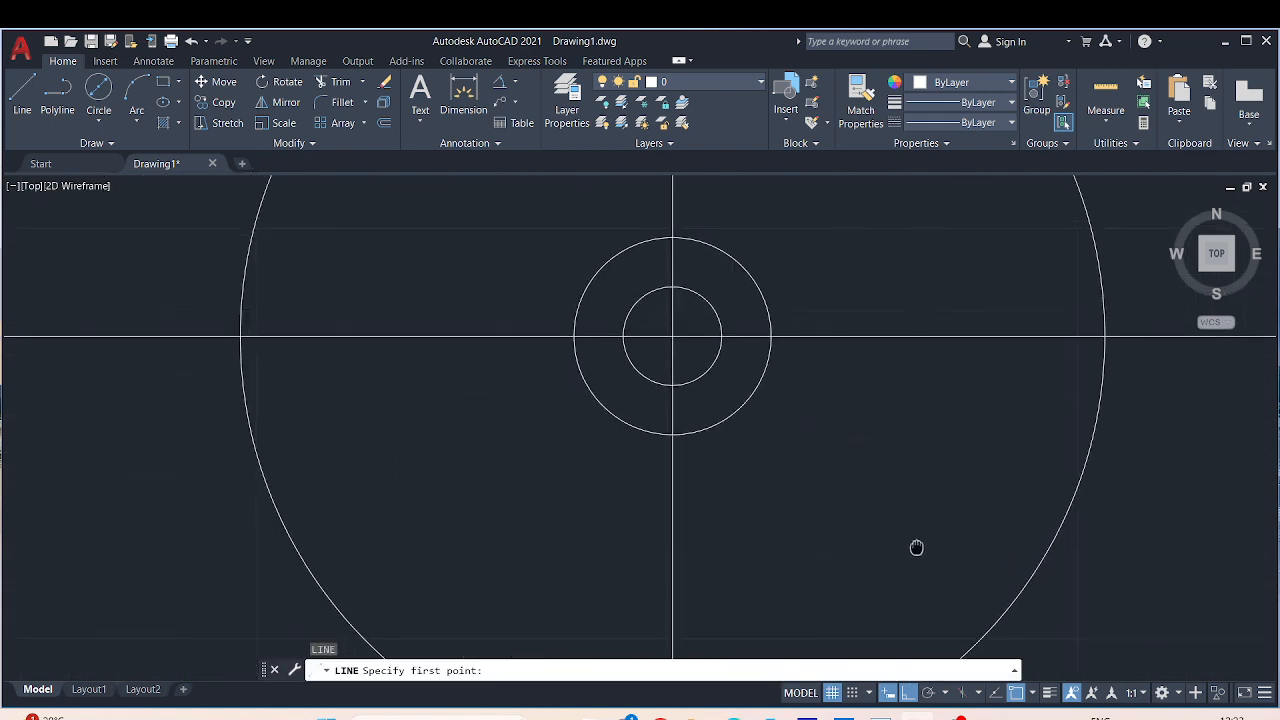
click(672, 336)
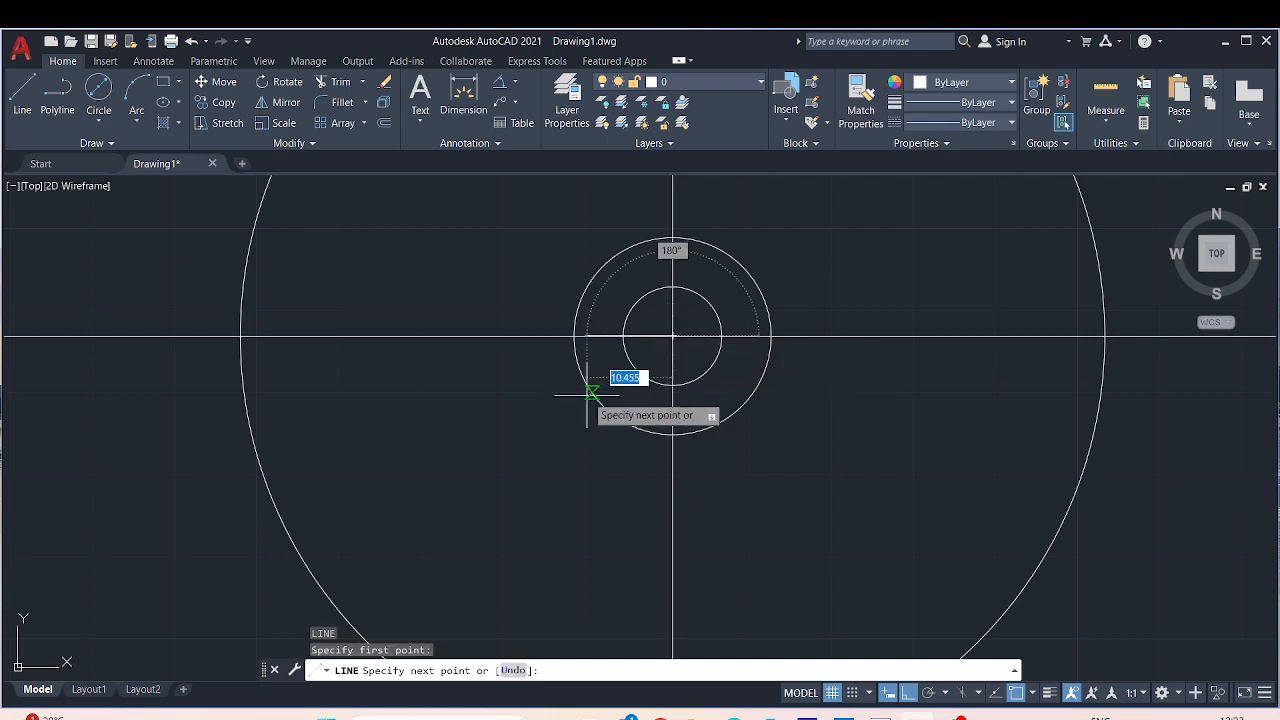
text(@)
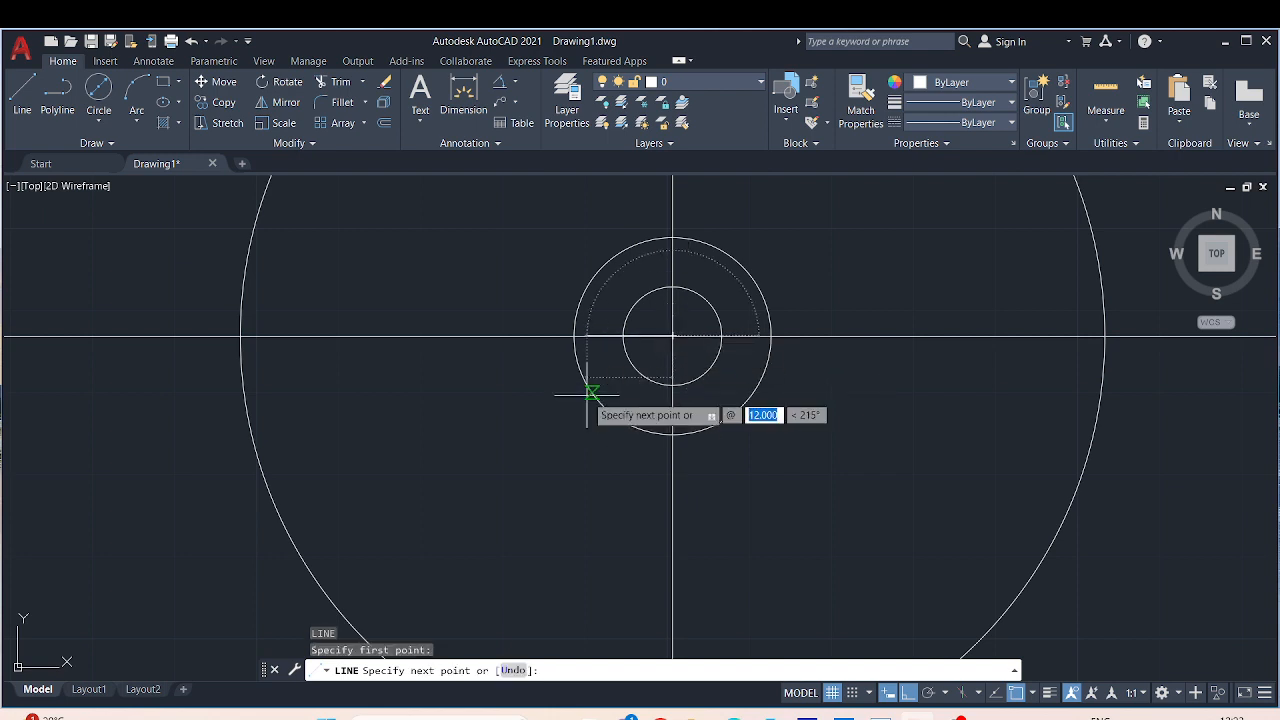
text(10)
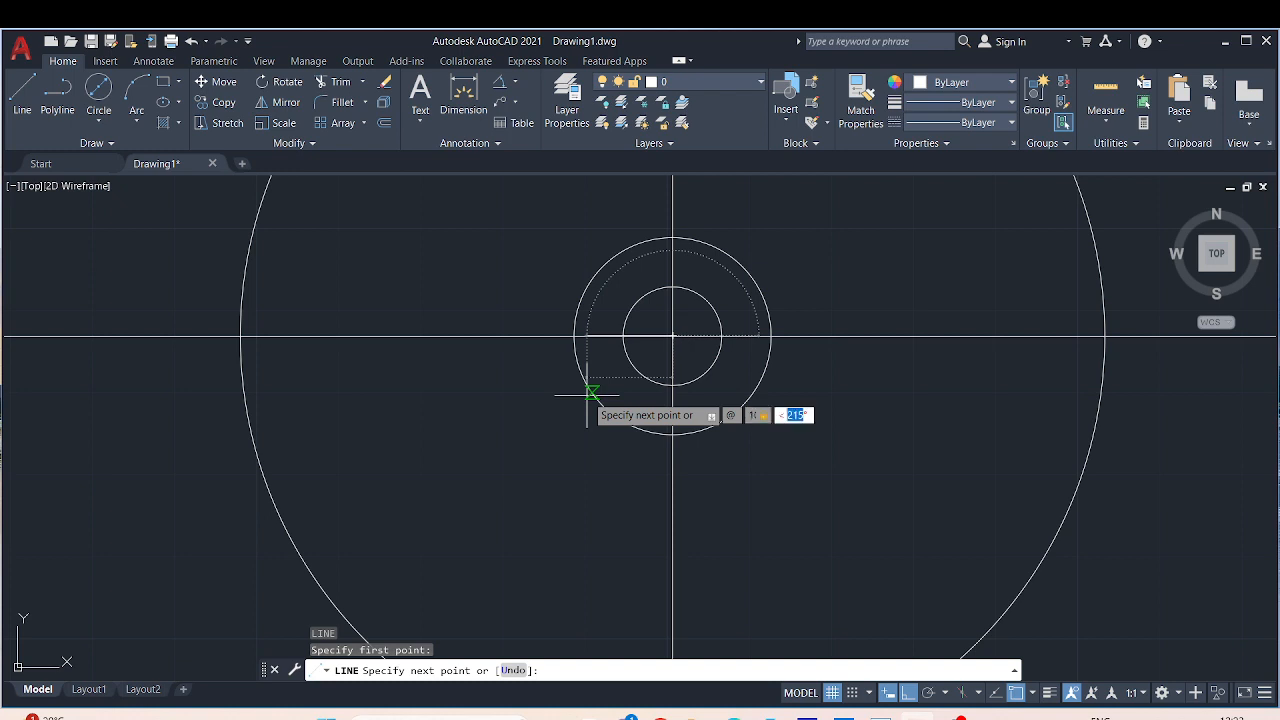
text(0)
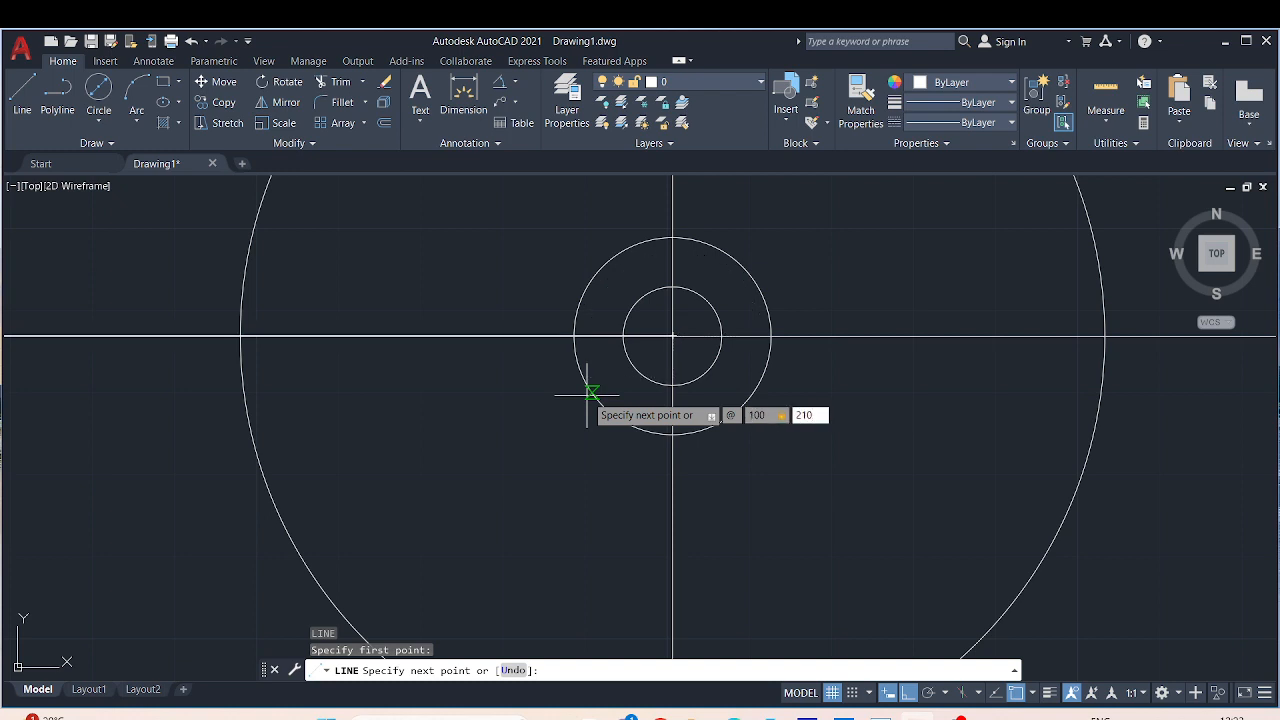
key(Return)
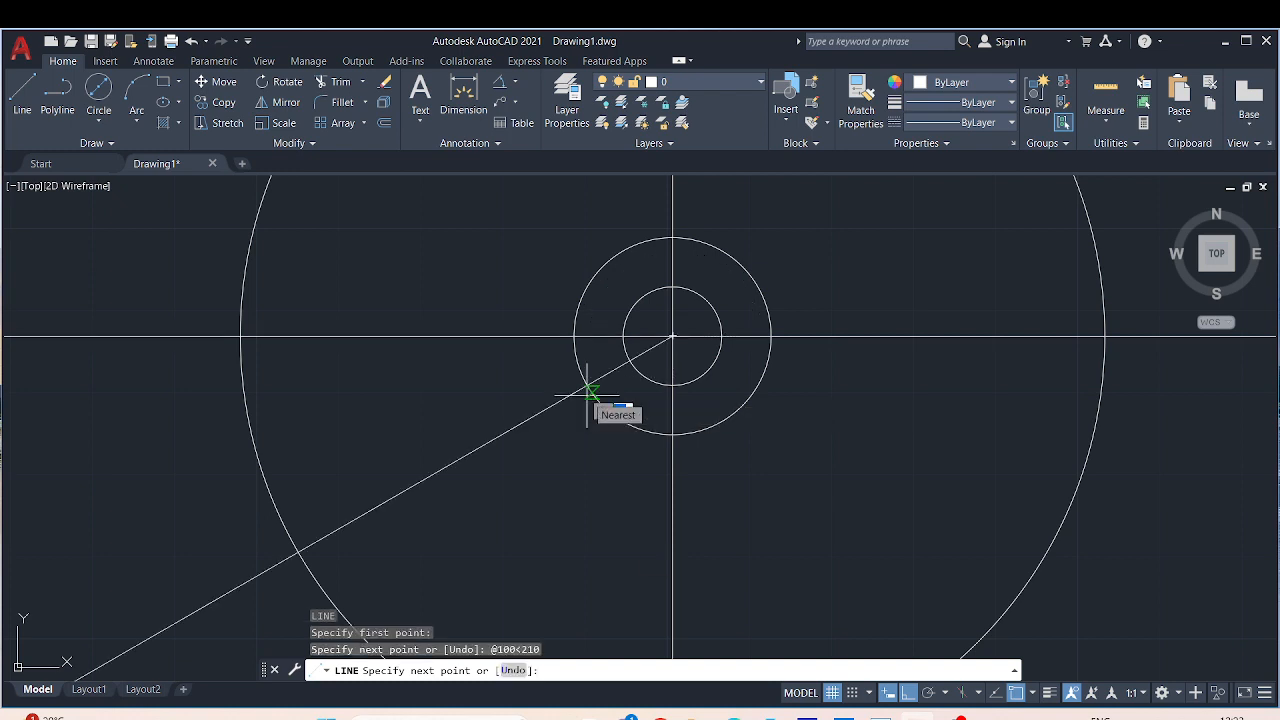
key(Escape)
Step: Examine the reference bracket's slot centre lines and their angles for the next line to draw
scroll(587, 395, down, 5)
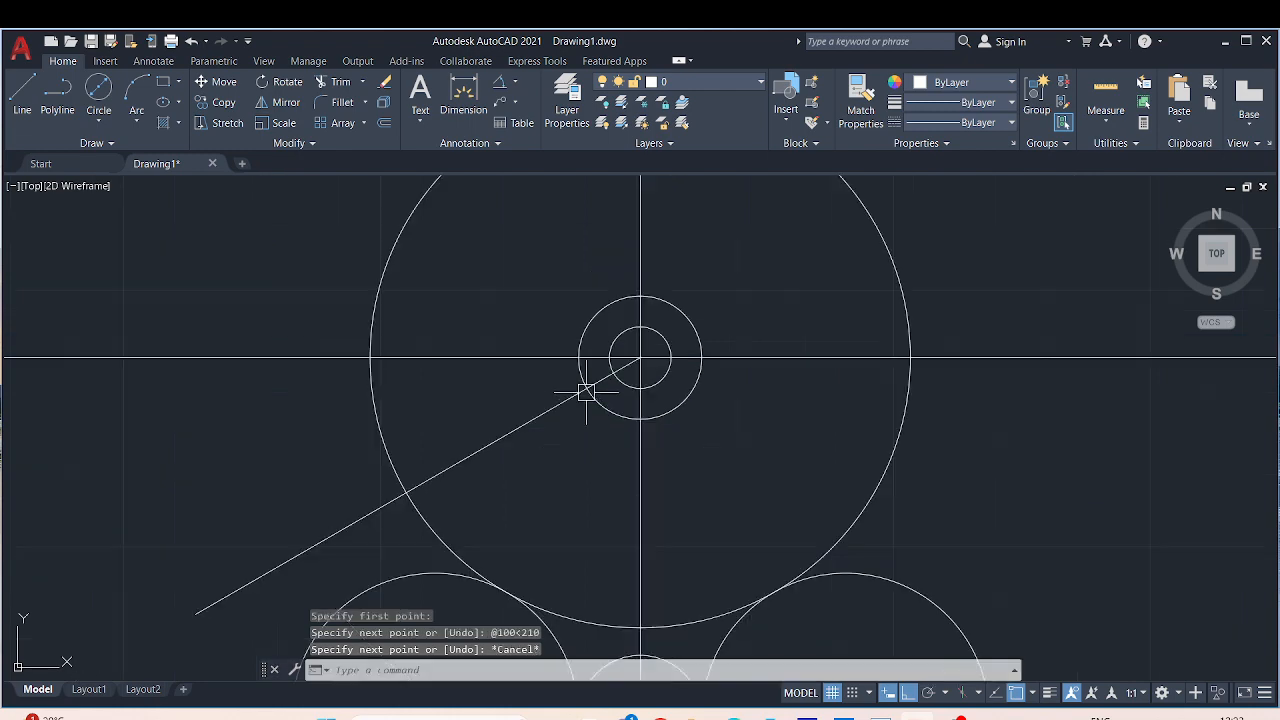
middle_drag(309, 289, 834, 497)
middle_drag(769, 449, 806, 589)
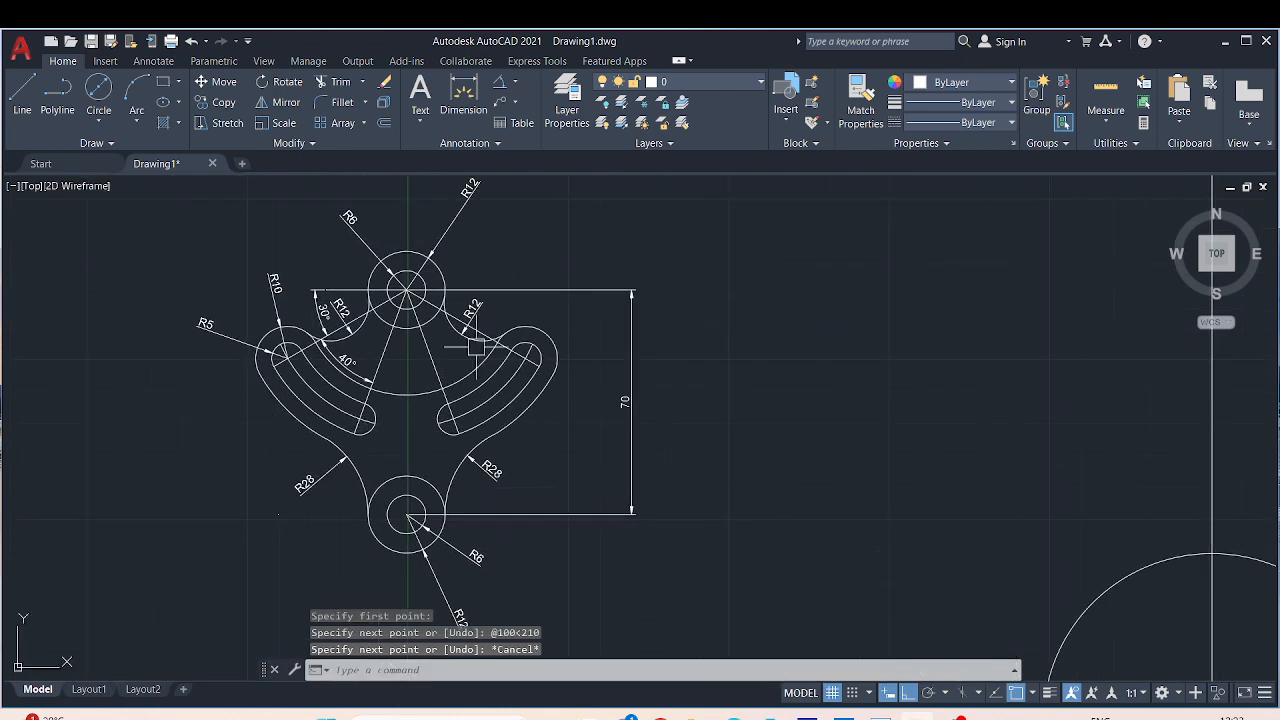
Step: Calculate 180+70 in the quick calculator for the direction of the slot's 40° angle line
scroll(470, 335, up, 5)
scroll(380, 335, up, 3)
mouse_move(280, 380)
middle_down()
mouse_move(345, 408)
mouse_move(523, 363)
middle_up()
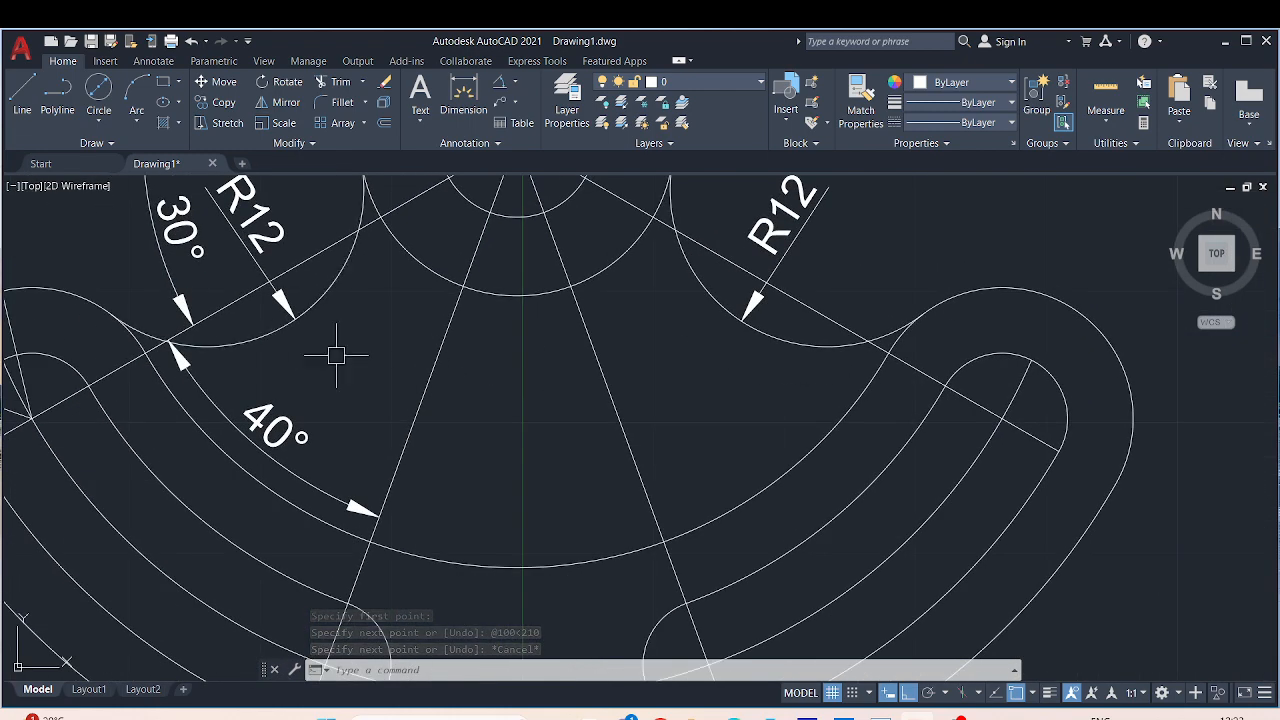
scroll(336, 355, down, 2)
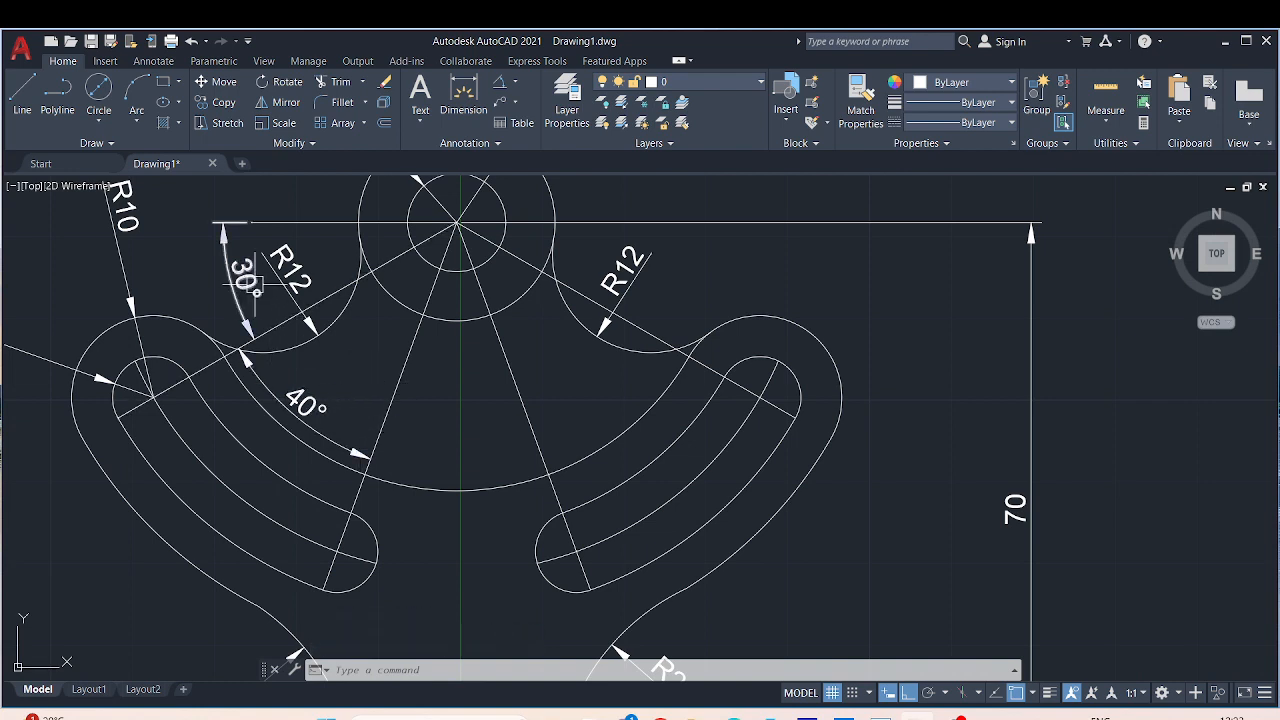
scroll(225, 255, down, 2)
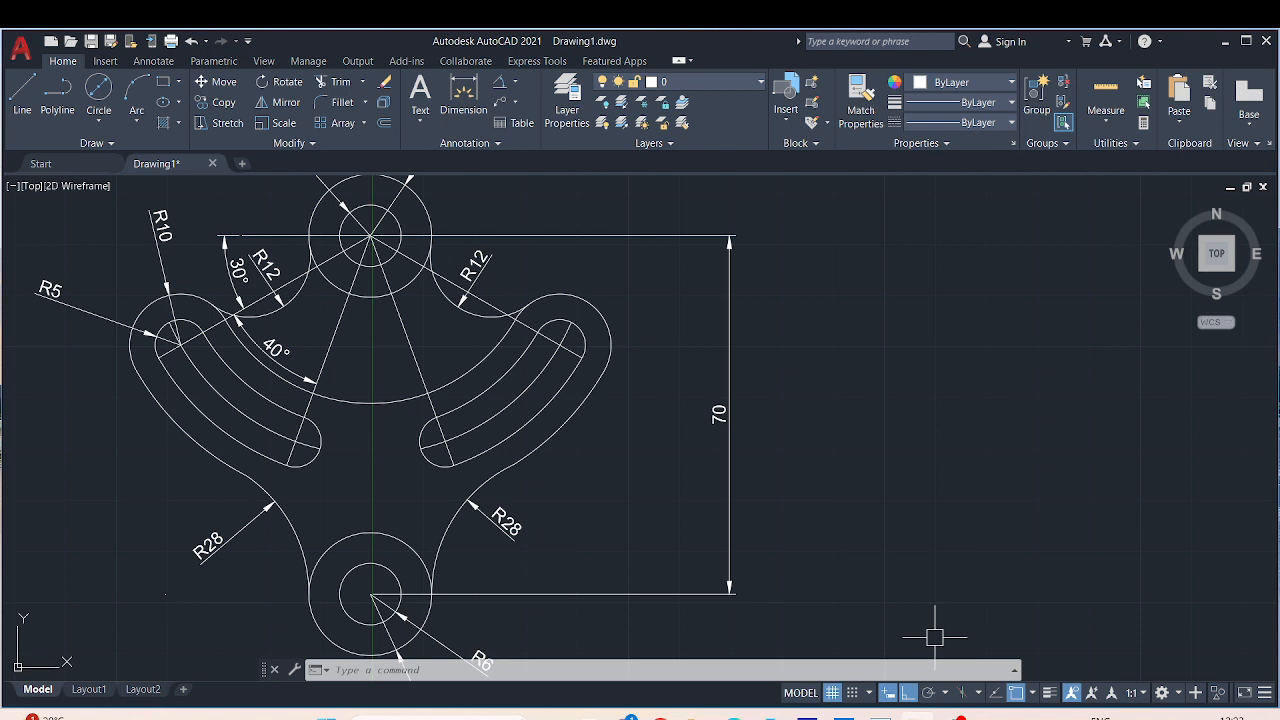
key(ctrl+8)
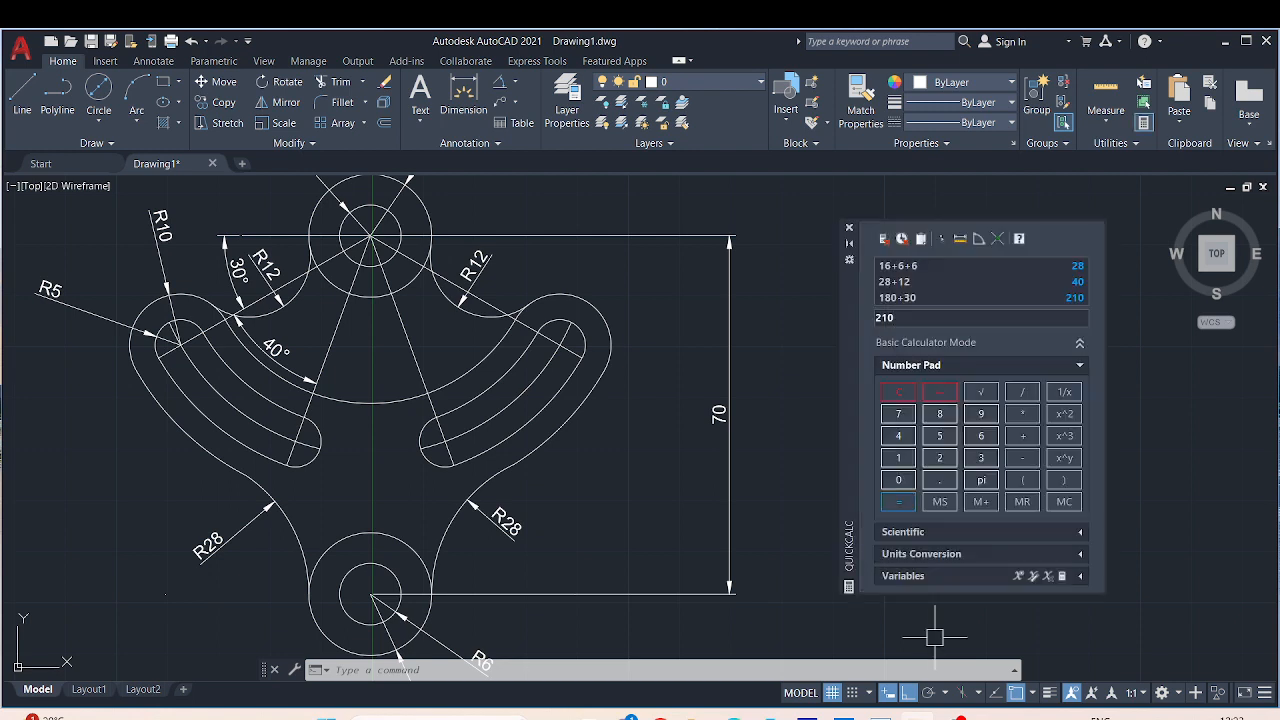
click(898, 391)
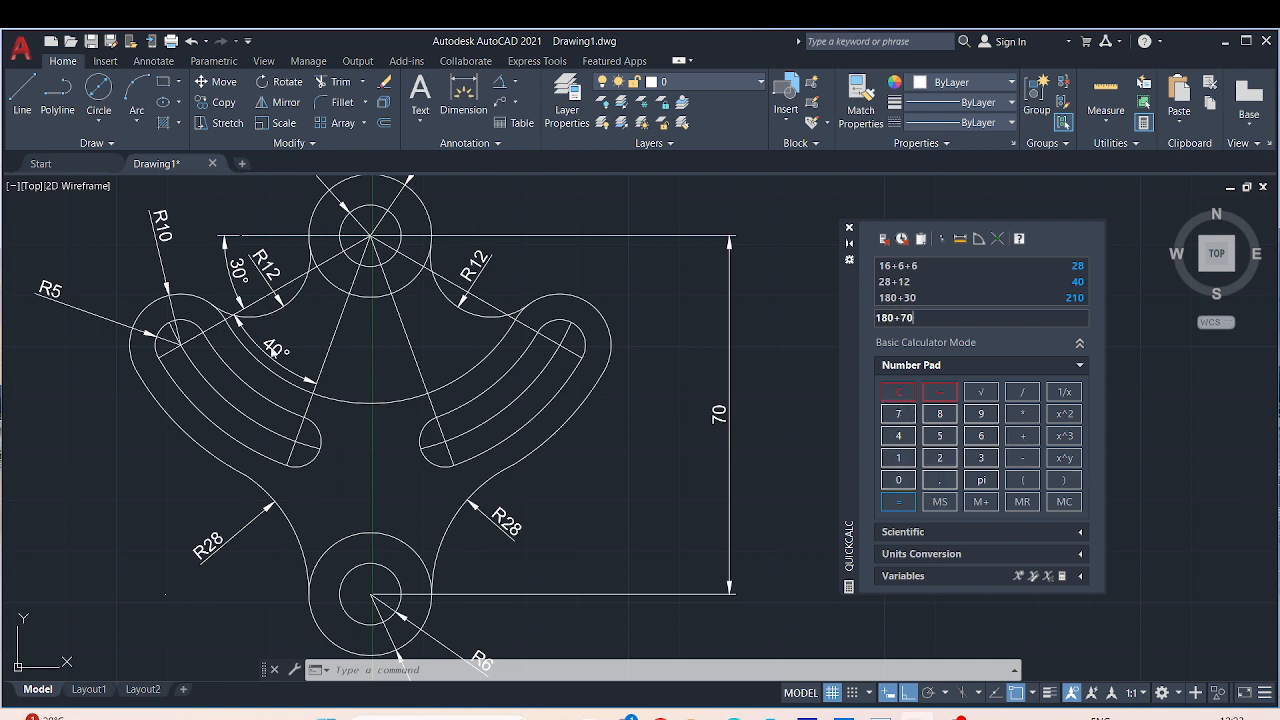
click(893, 505)
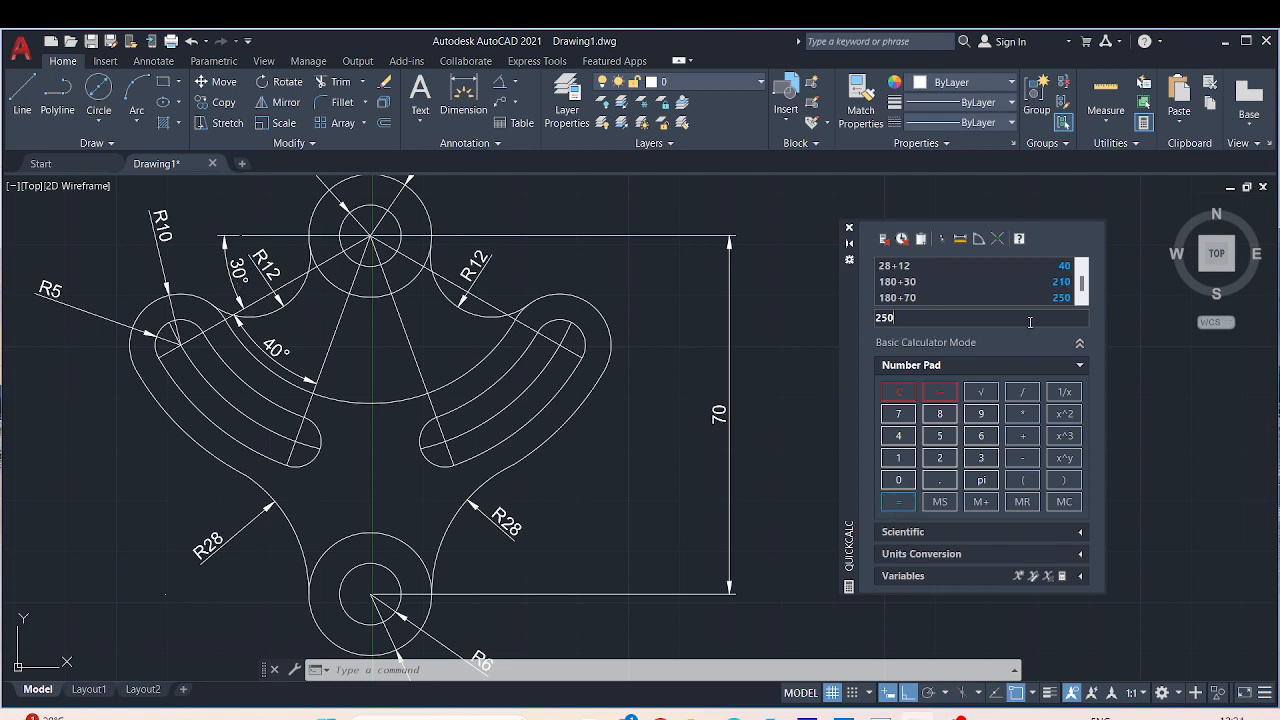
click(851, 230)
Step: Draw a line from the centre of the upper concentric circles, 100 long at an angle of 250°
scroll(850, 510, down, 5)
middle_drag(871, 514, 607, 312)
key(Escape)
text(l)
key(Return)
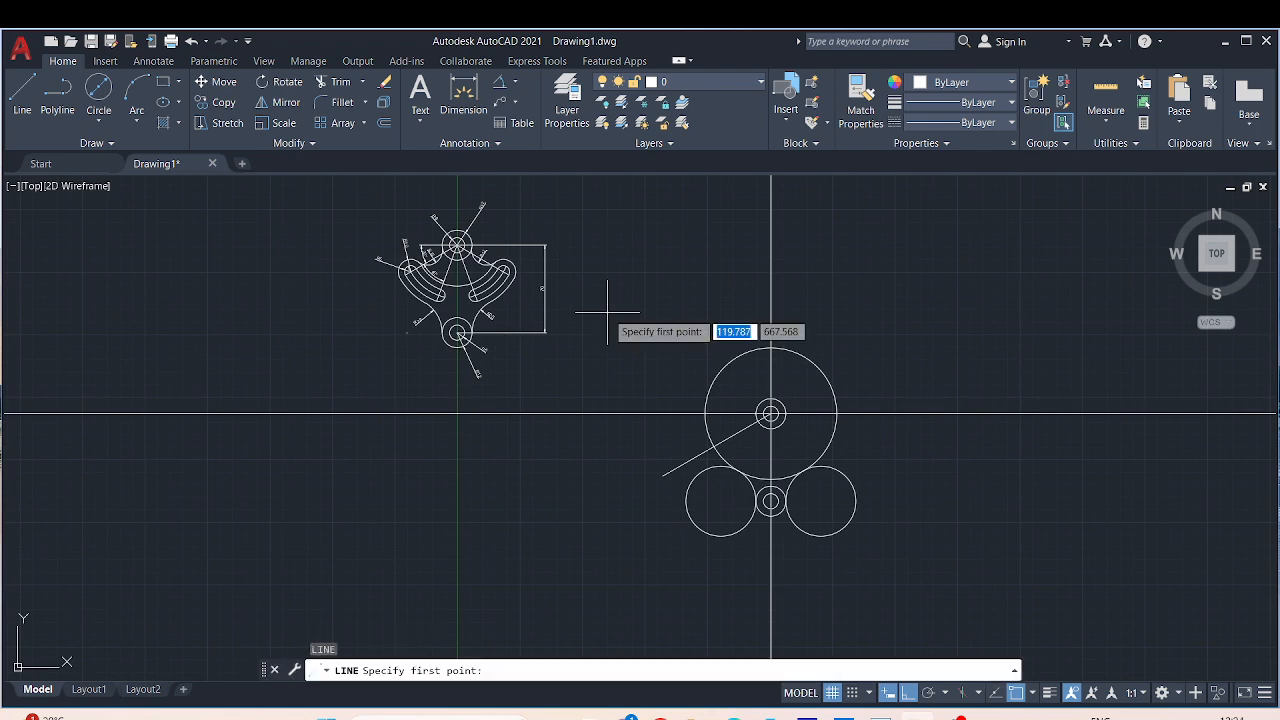
scroll(798, 423, up, 8)
click(621, 361)
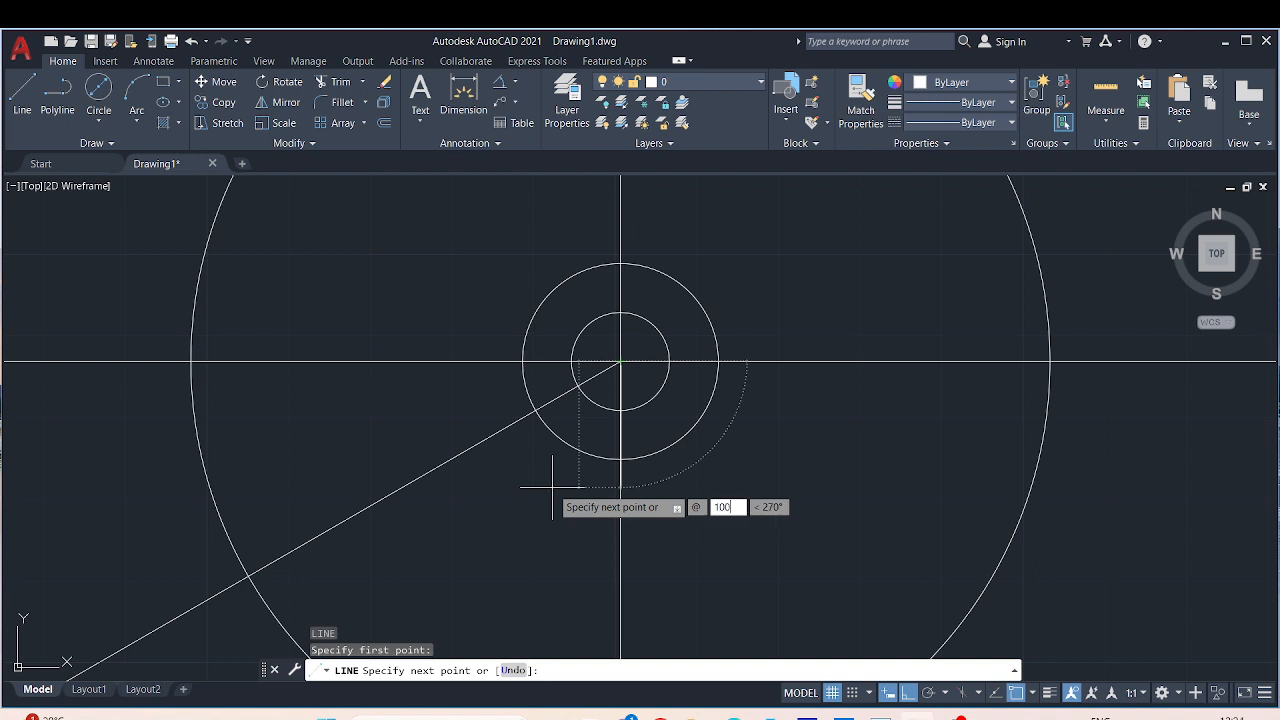
key(Tab)
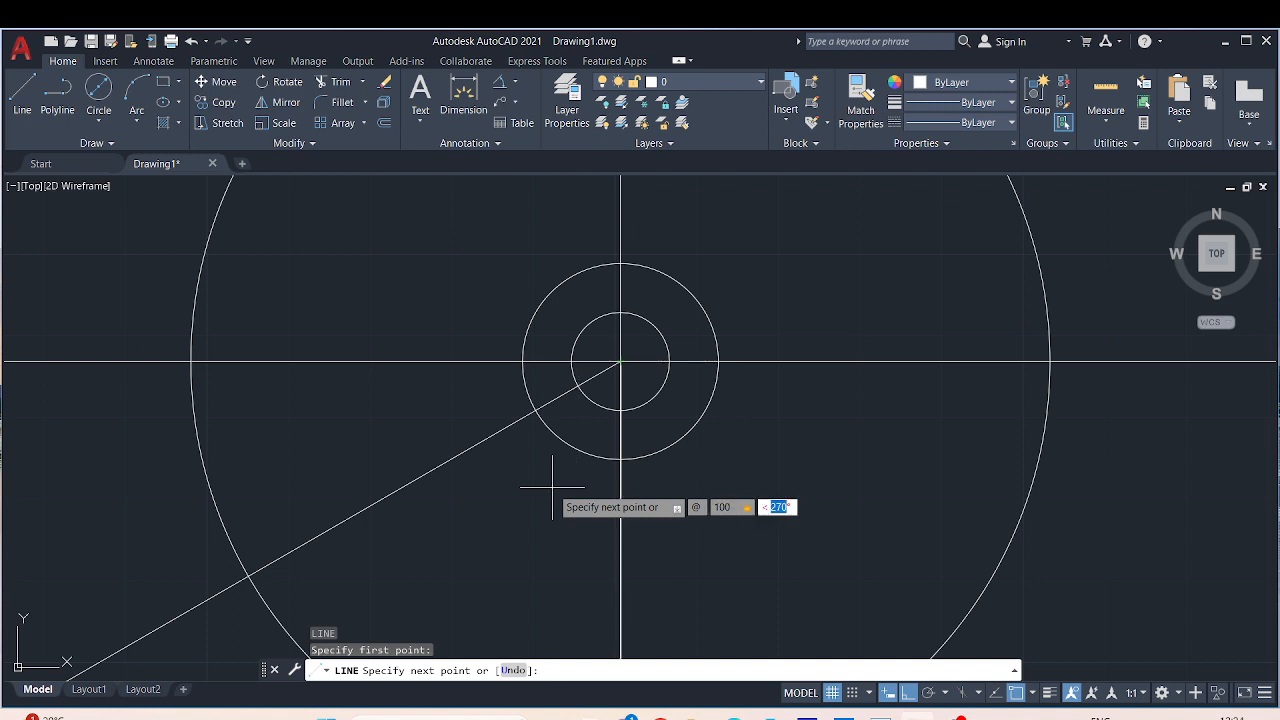
text(250)
key(Return)
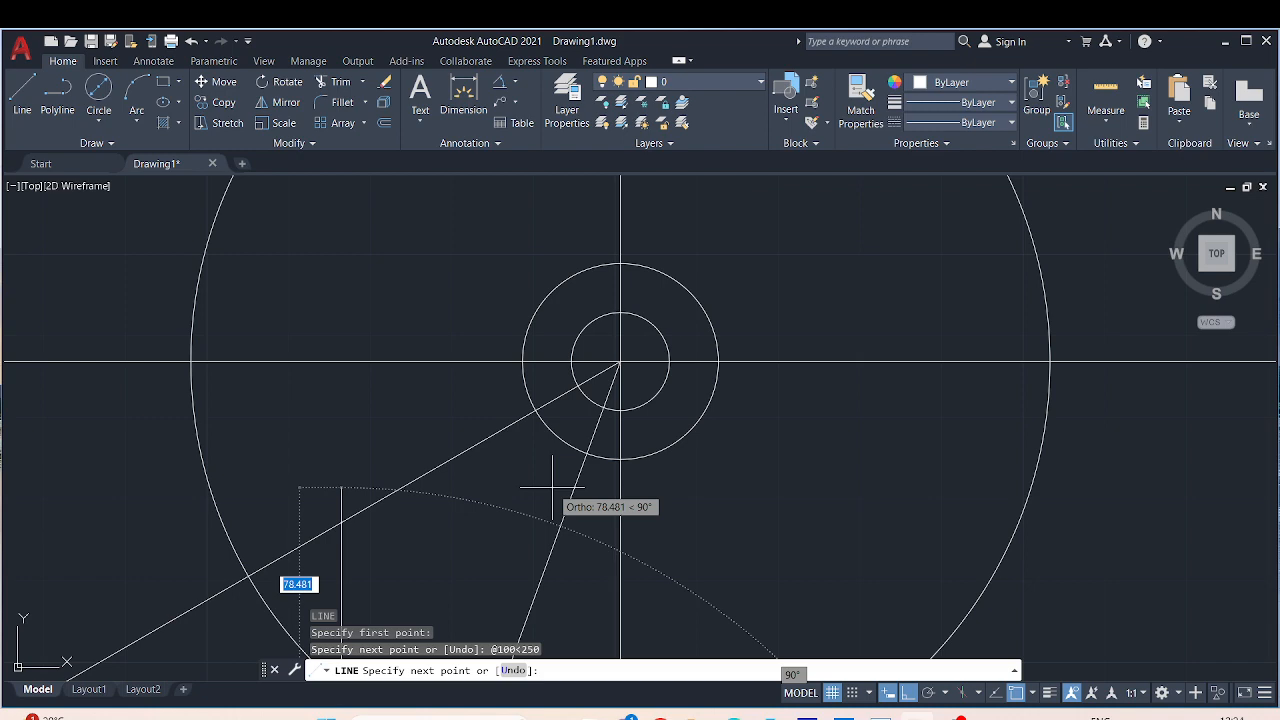
middle_drag(552, 487, 381, 166)
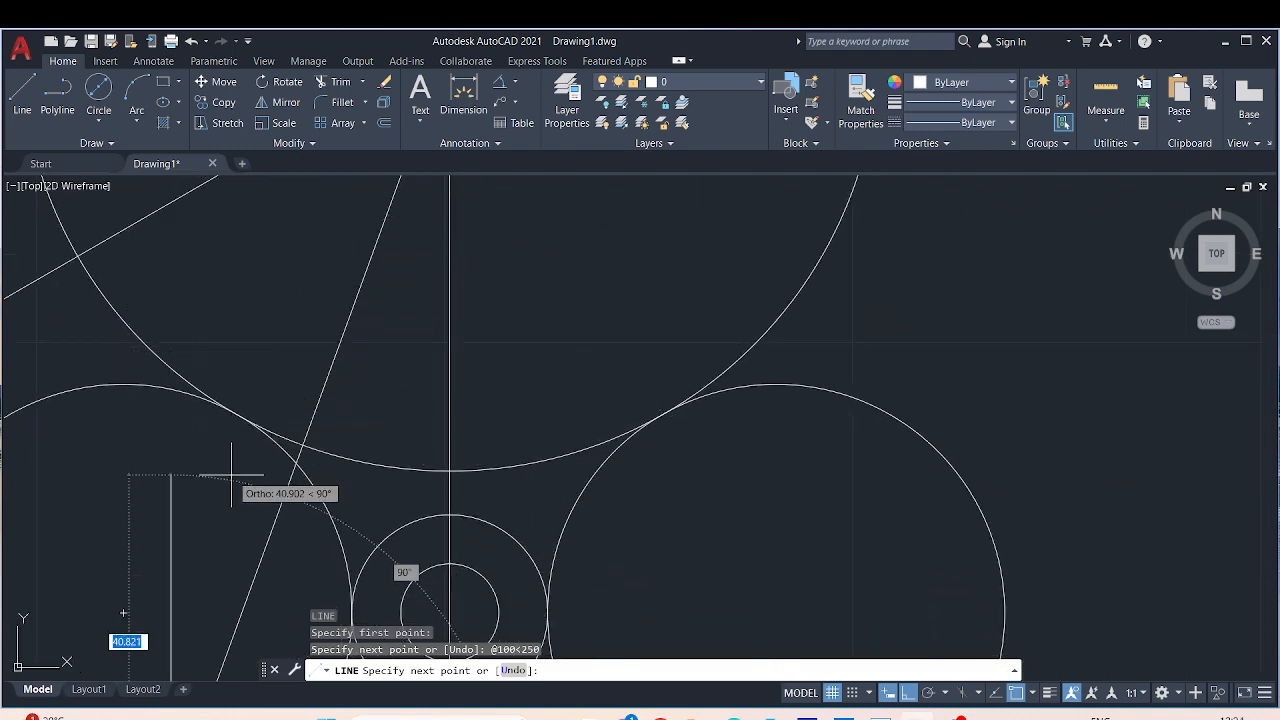
key(Escape)
Step: Examine the R5 and R10 ends and the concentric arcs of the curved slot in the dimensioned reference drawing
scroll(231, 475, down, 5)
mouse_move(486, 343)
middle_down()
mouse_move(529, 489)
mouse_move(557, 450)
mouse_move(860, 565)
middle_up()
middle_drag(486, 363, 795, 580)
scroll(313, 328, up, 2)
scroll(313, 328, up, 3)
middle_drag(337, 354, 343, 457)
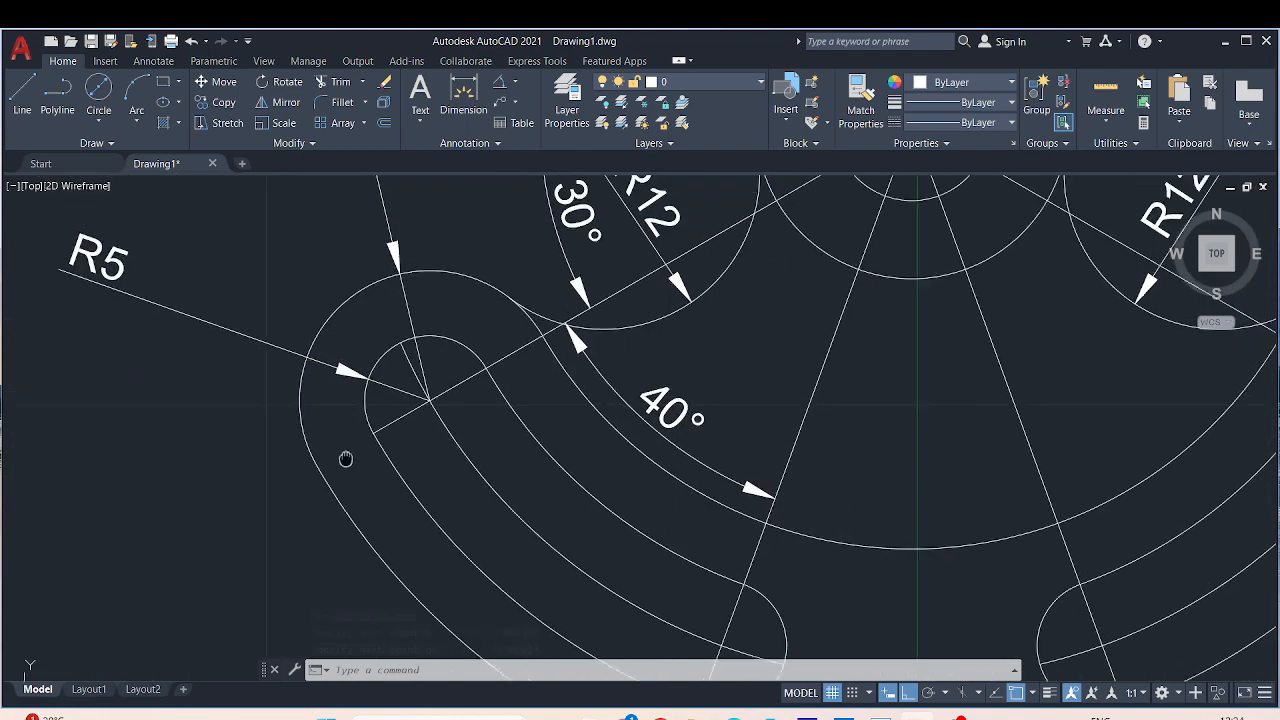
scroll(251, 366, down, 3)
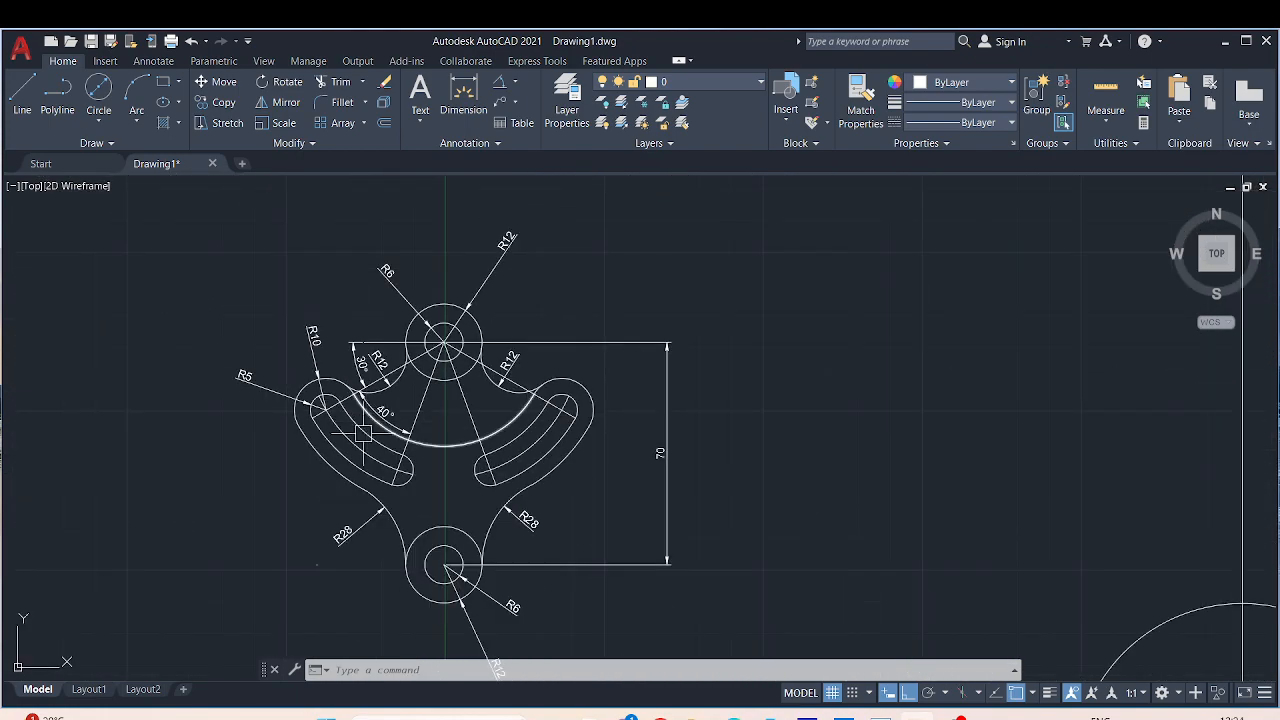
scroll(334, 320, up, 2)
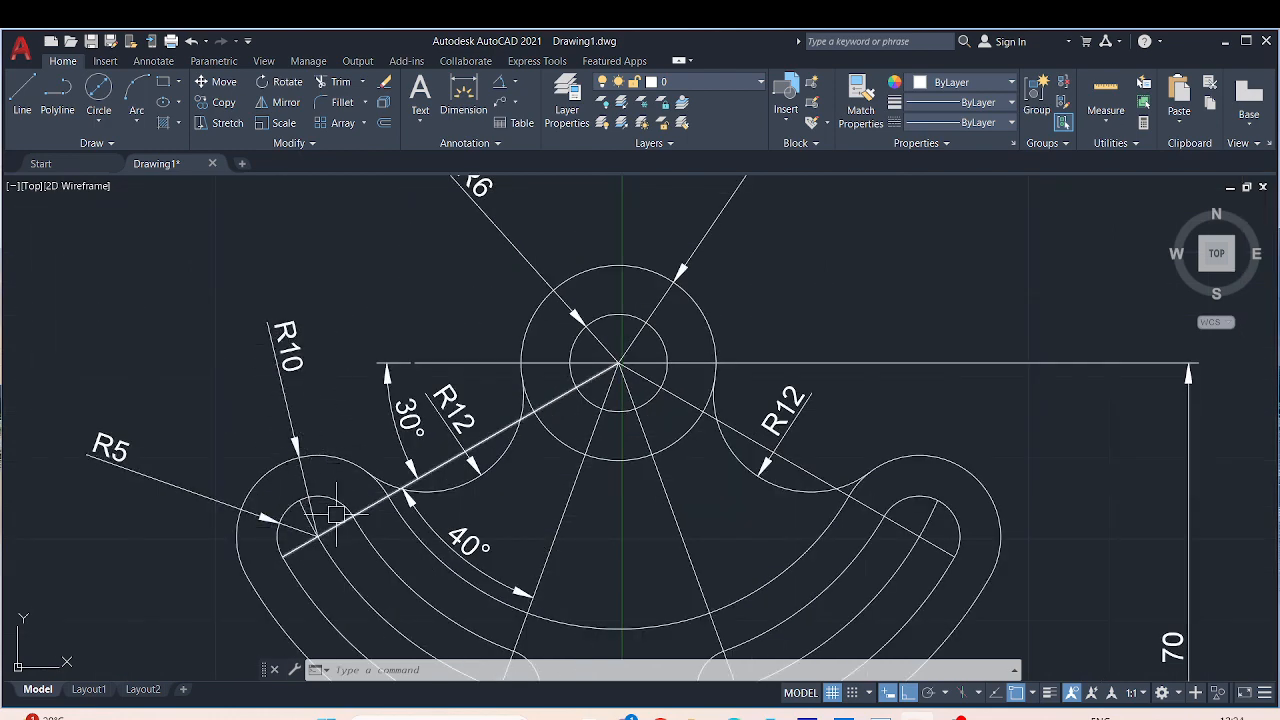
scroll(346, 505, up, 2)
scroll(346, 505, down, 2)
middle_drag(362, 531, 300, 367)
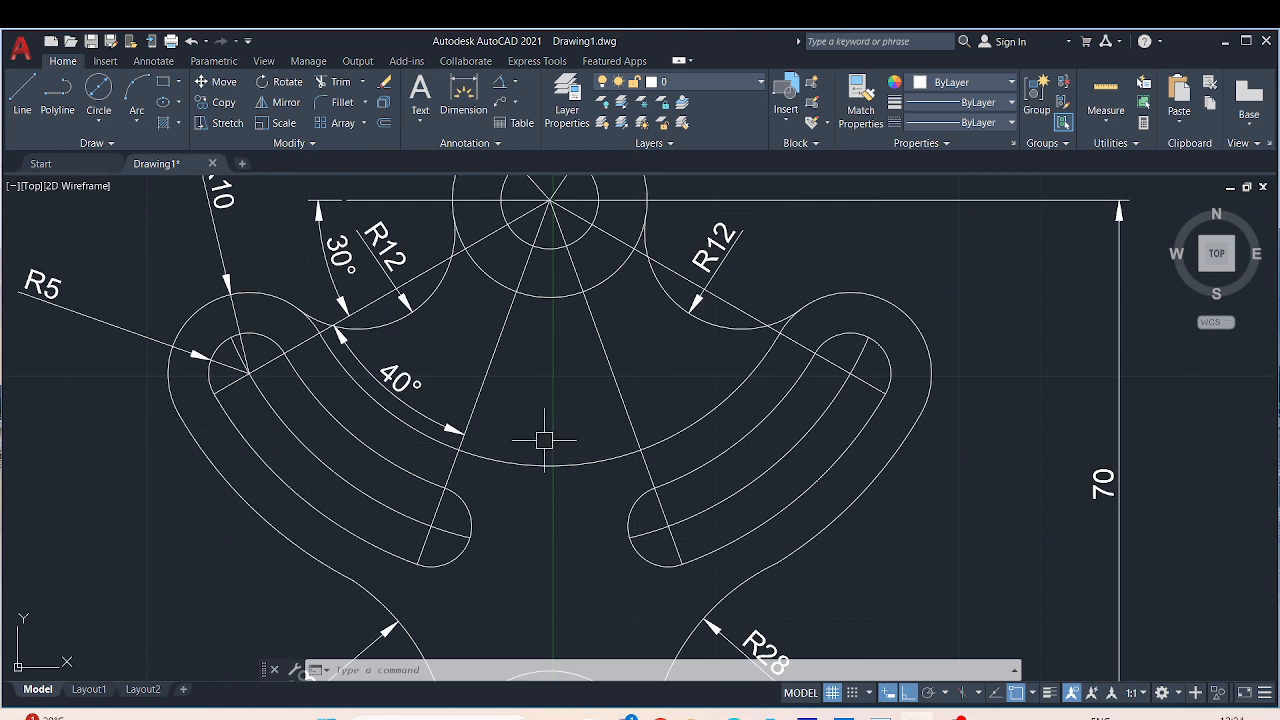
Step: Offset the large circle around the upper centre inward by 10
scroll(888, 418, down, 4)
middle_drag(992, 490, 376, 285)
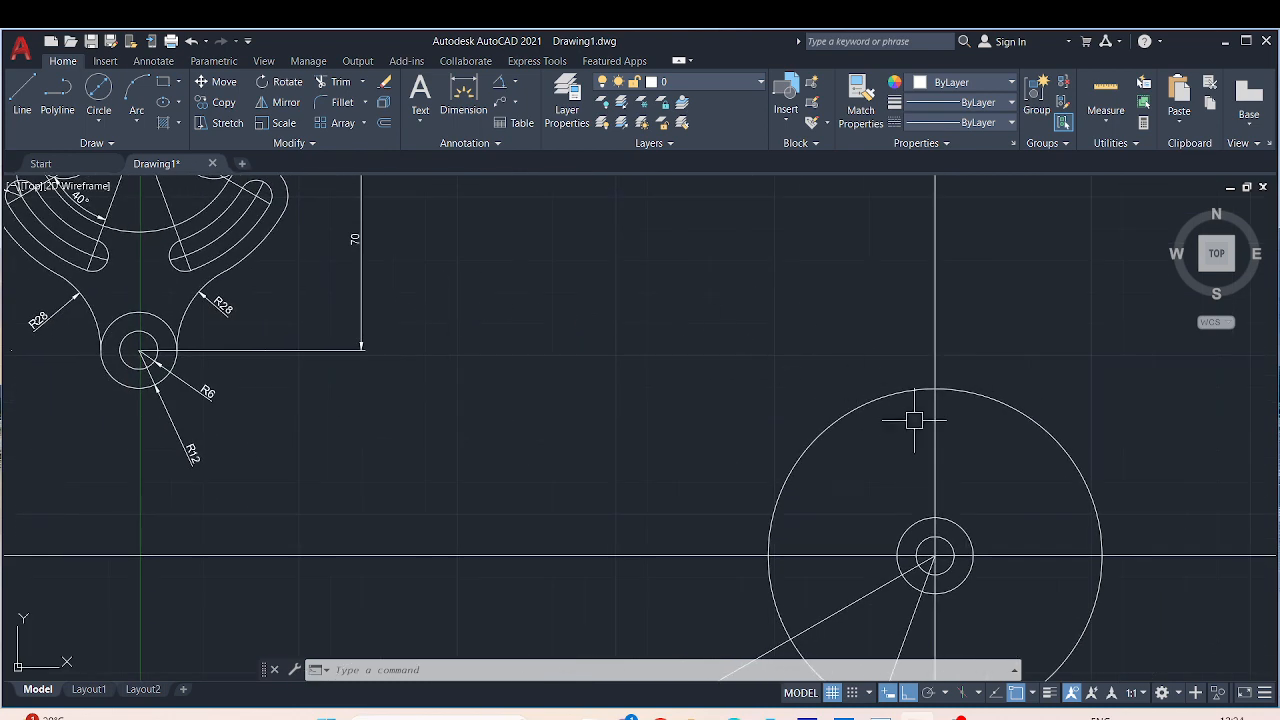
middle_drag(914, 420, 757, 291)
key(Escape)
text(o)
key(Return)
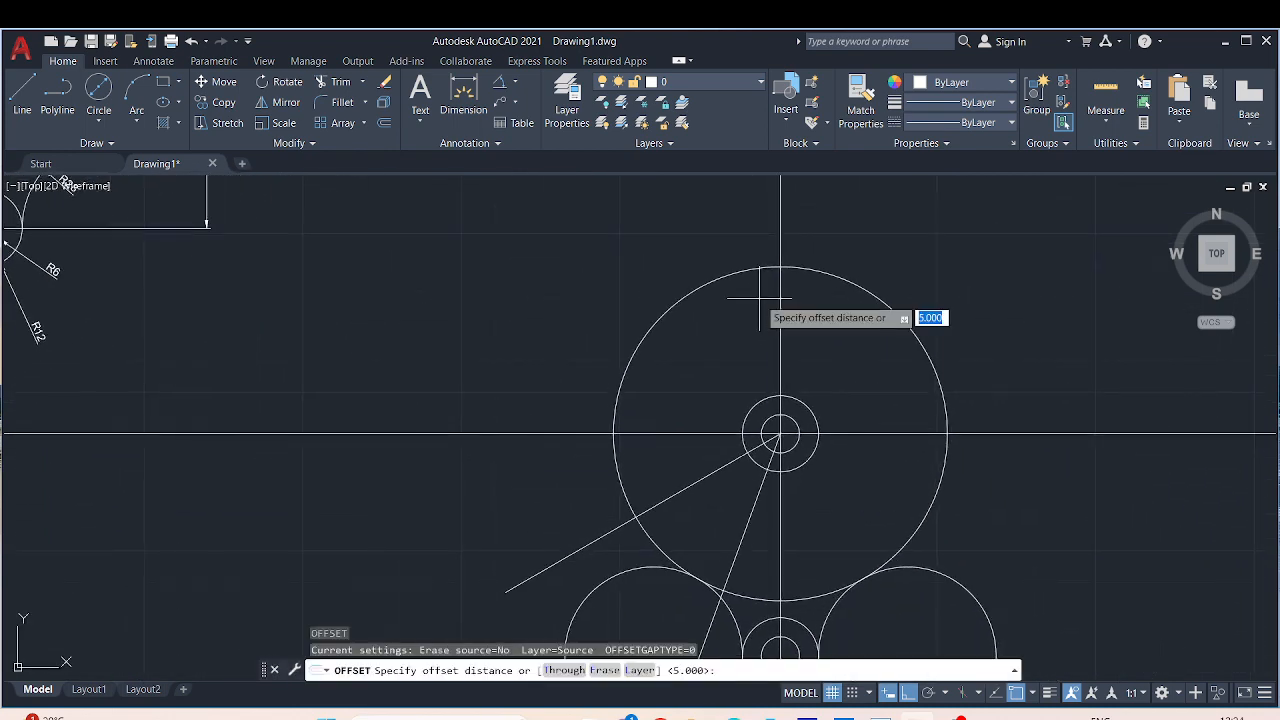
key(Return)
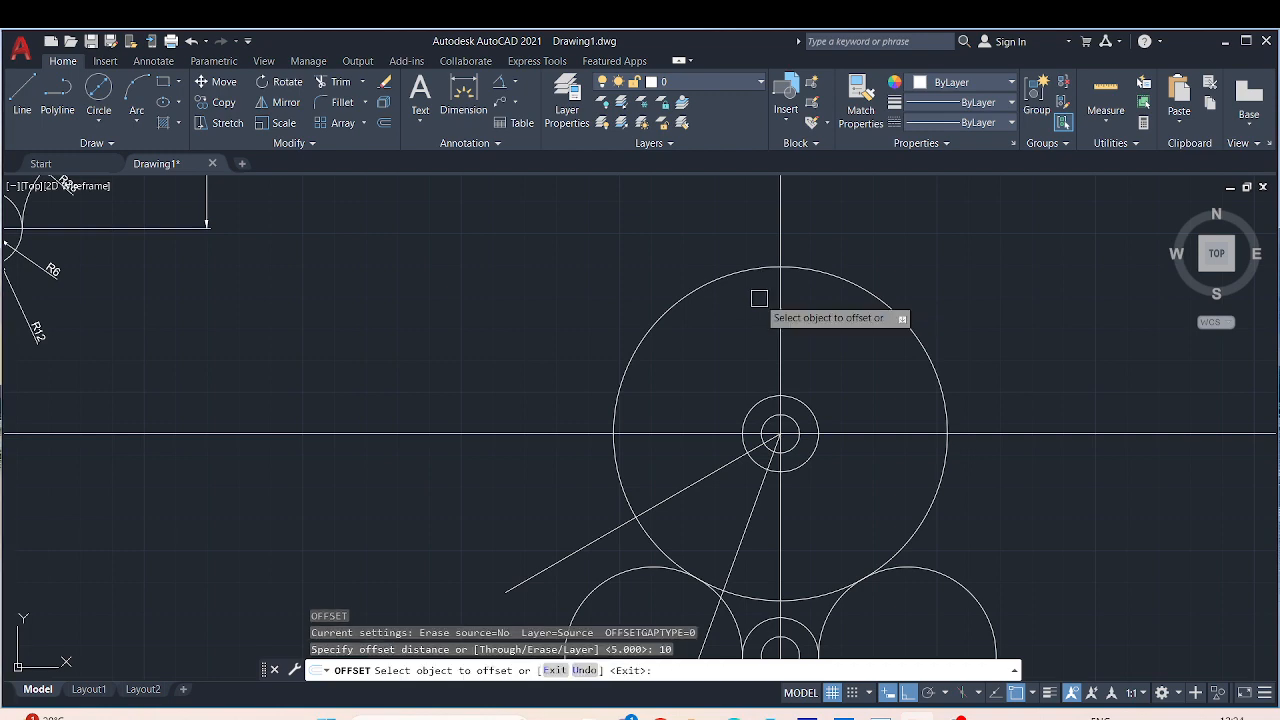
click(691, 289)
click(730, 368)
middle_drag(726, 374, 814, 380)
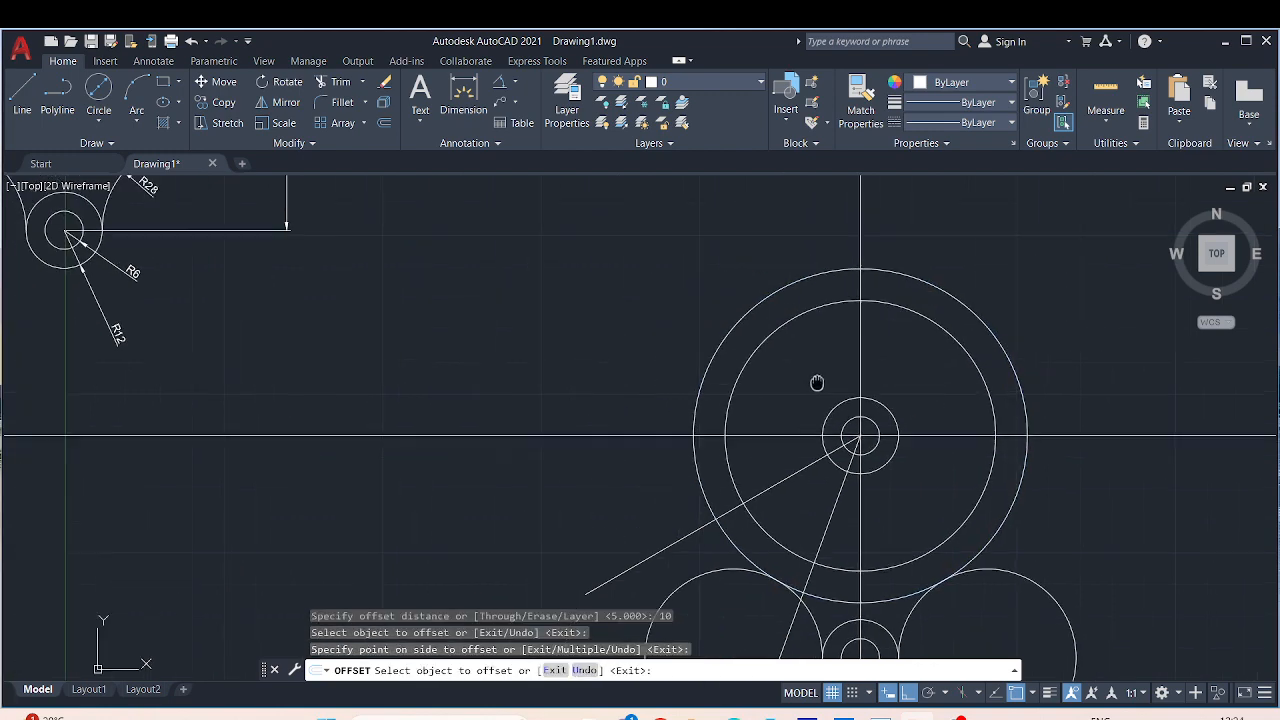
Step: Check the slot's centre arc and R5 edges in the dimensioned reference drawing
middle_drag(537, 326, 886, 409)
scroll(929, 463, down, 3)
scroll(694, 351, up, 4)
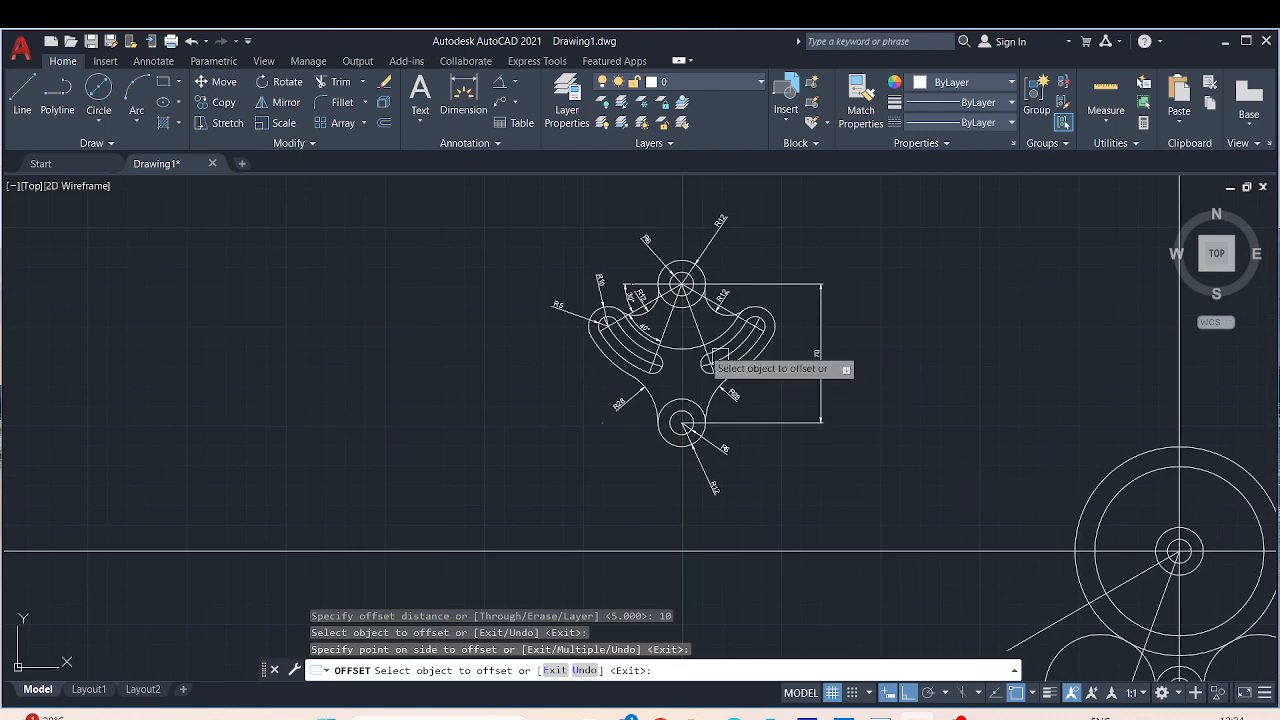
scroll(609, 348, up, 5)
scroll(660, 360, down, 2)
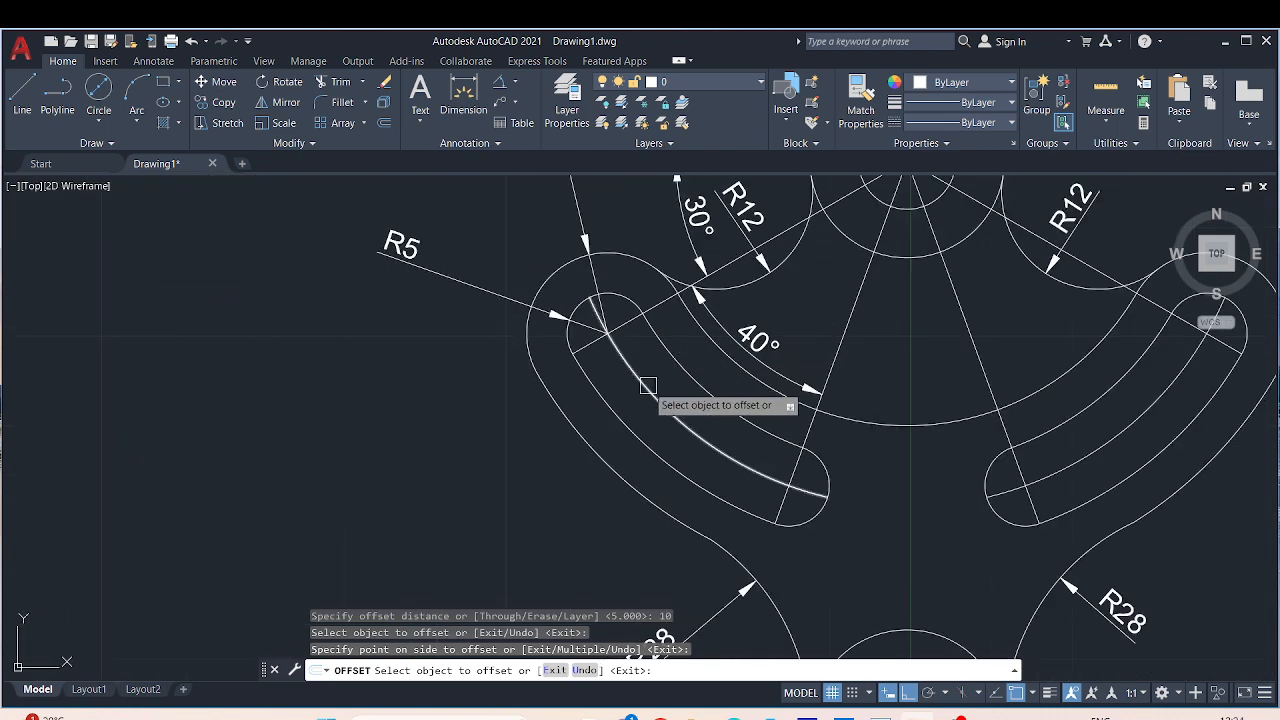
scroll(612, 412, down, 4)
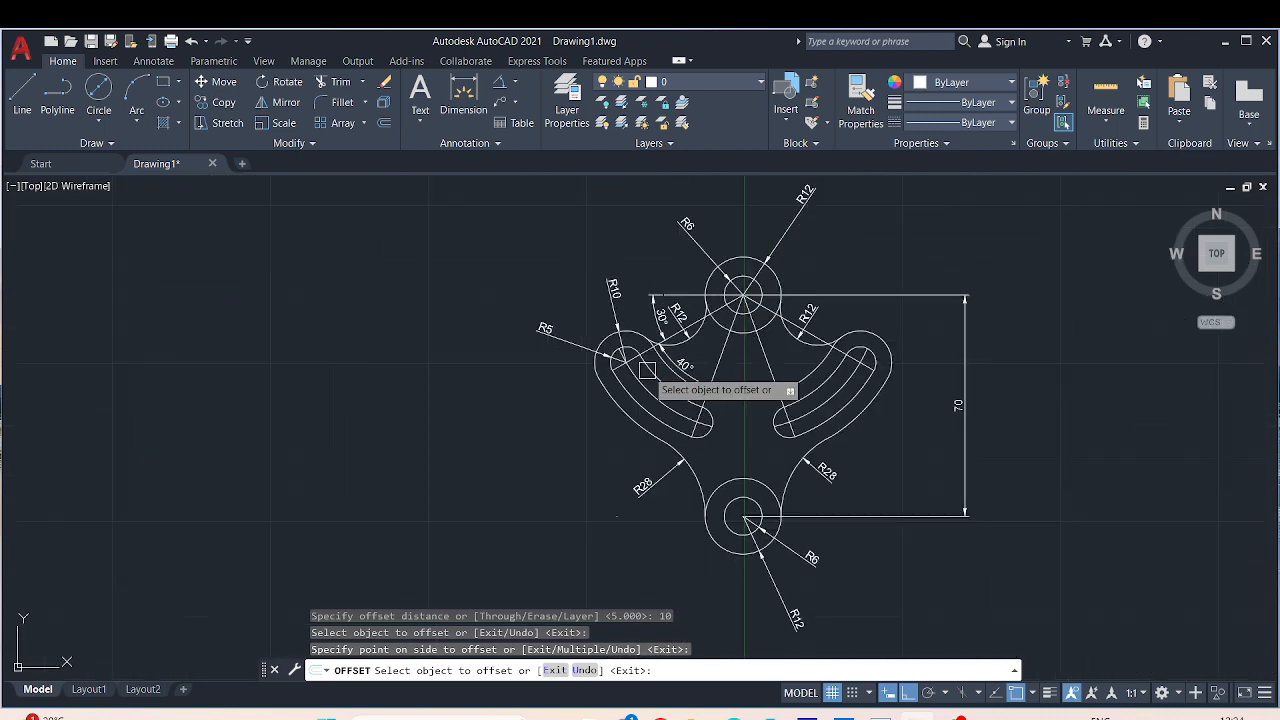
scroll(645, 363, up, 2)
scroll(641, 361, up, 2)
scroll(455, 300, up, 2)
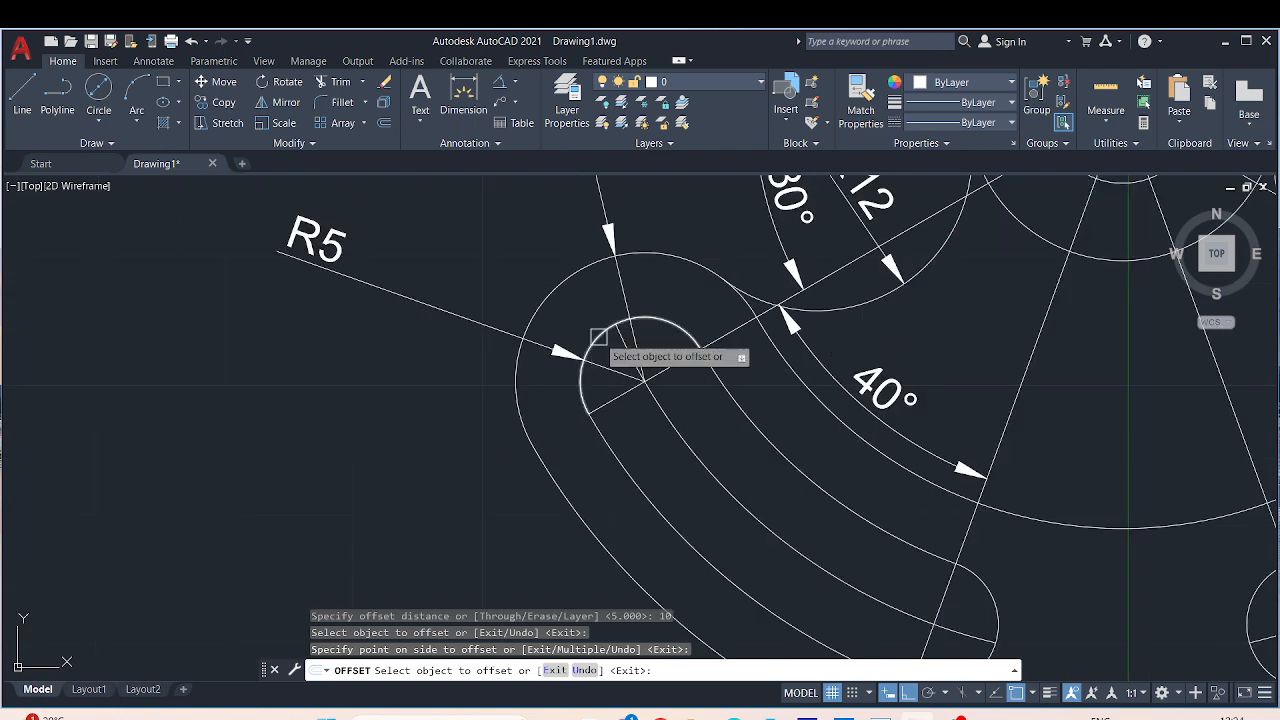
scroll(572, 304, down, 2)
mouse_move(530, 268)
middle_down()
mouse_move(209, 200)
mouse_move(142, 228)
middle_up()
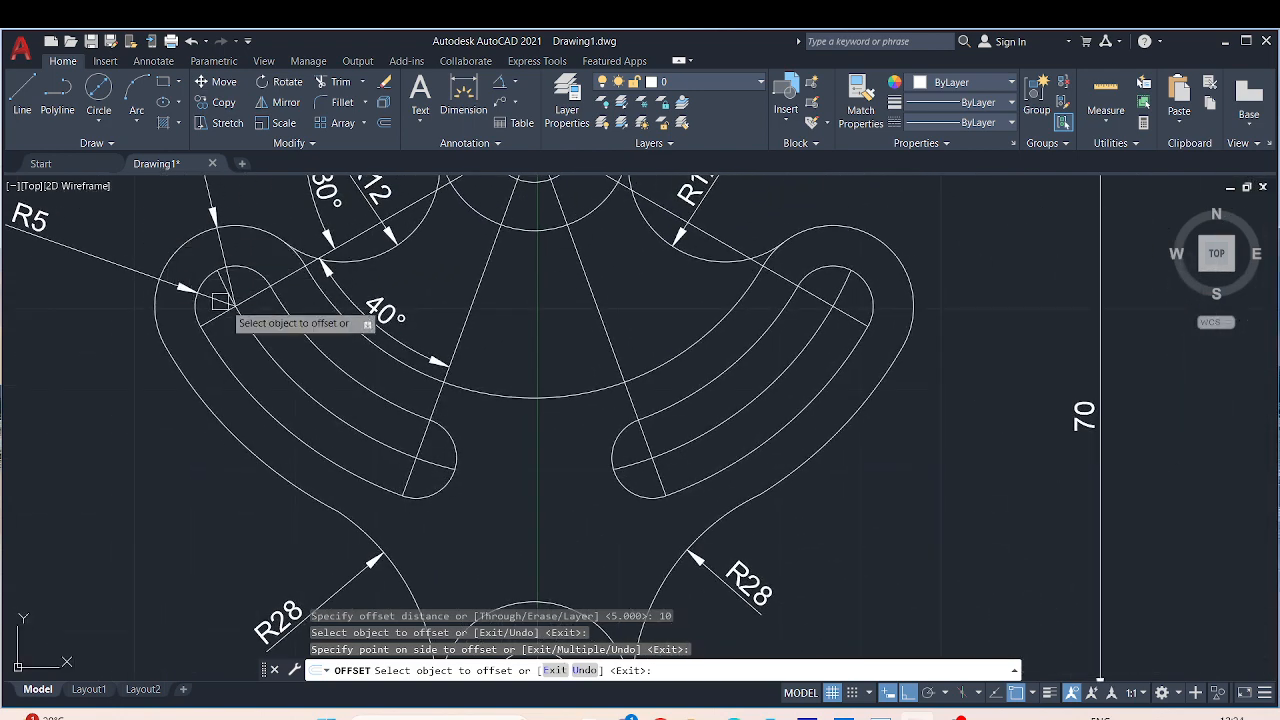
scroll(909, 491, down, 2)
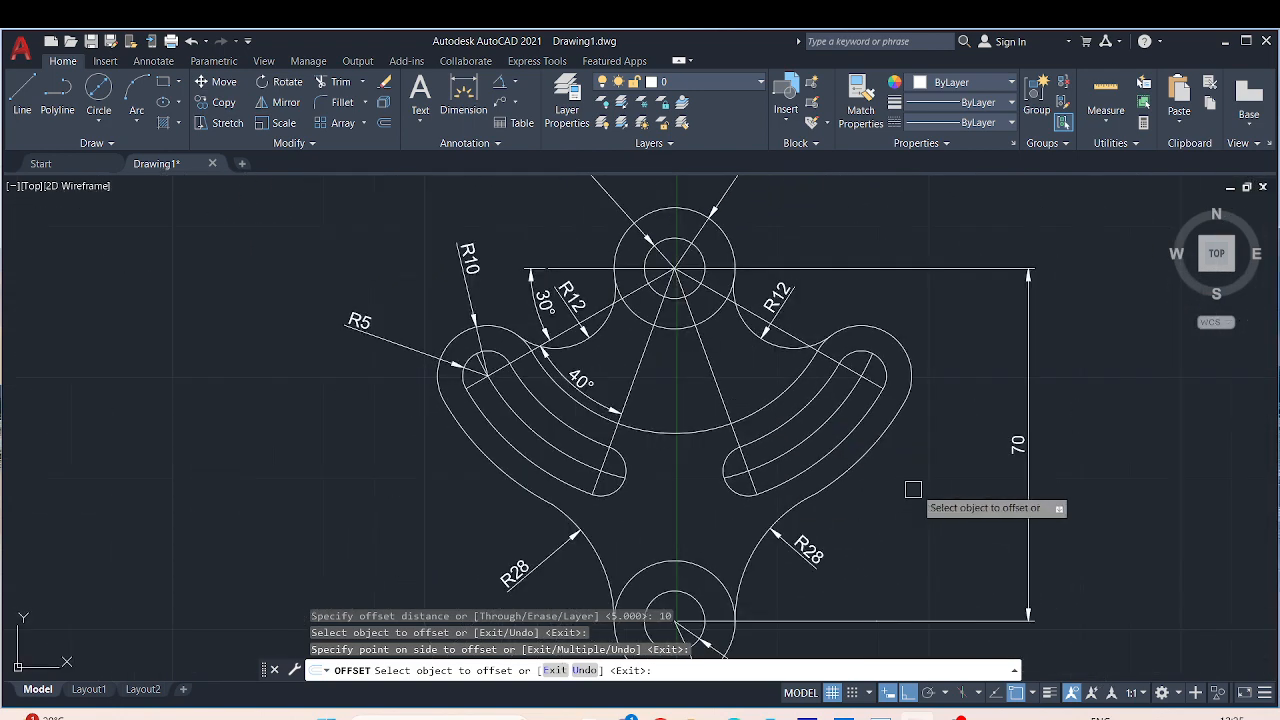
Step: Offset the 10-offset circle by 5 outward and by 5 inward to form the slot edges
middle_drag(1114, 505, 437, 217)
scroll(434, 217, down, 2)
scroll(669, 364, up, 2)
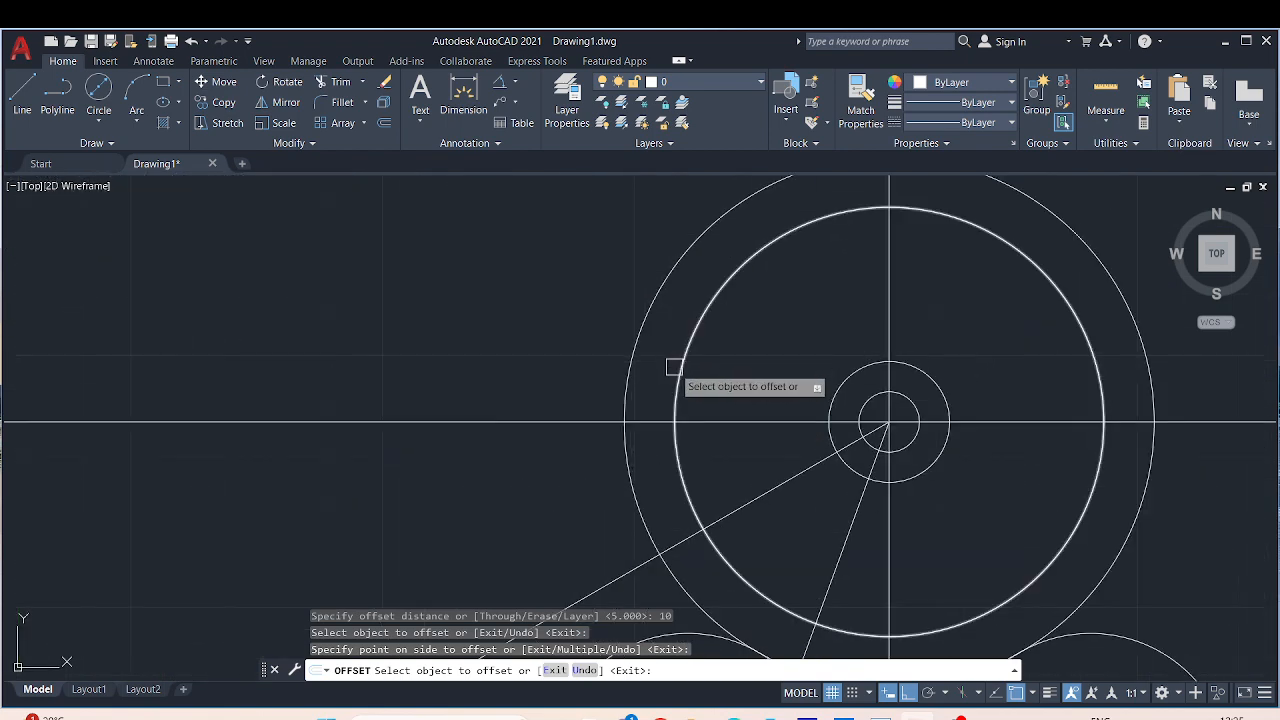
click(677, 363)
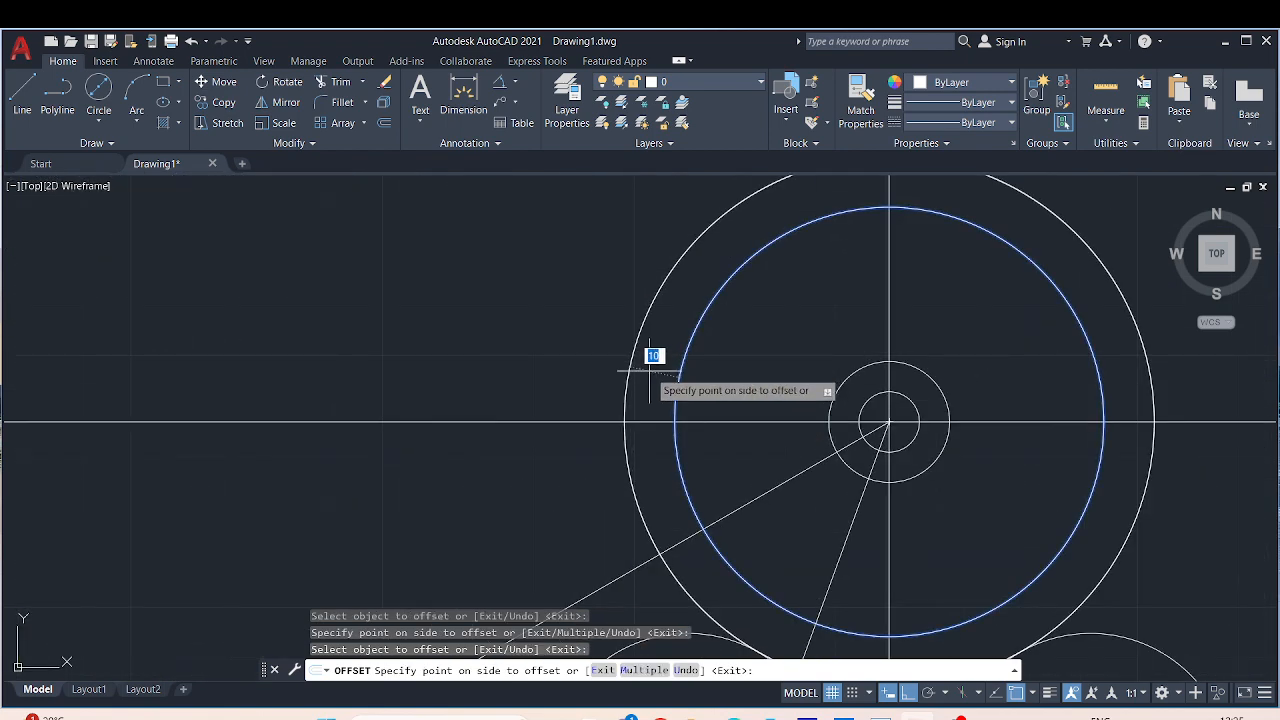
text(5)
key(Return)
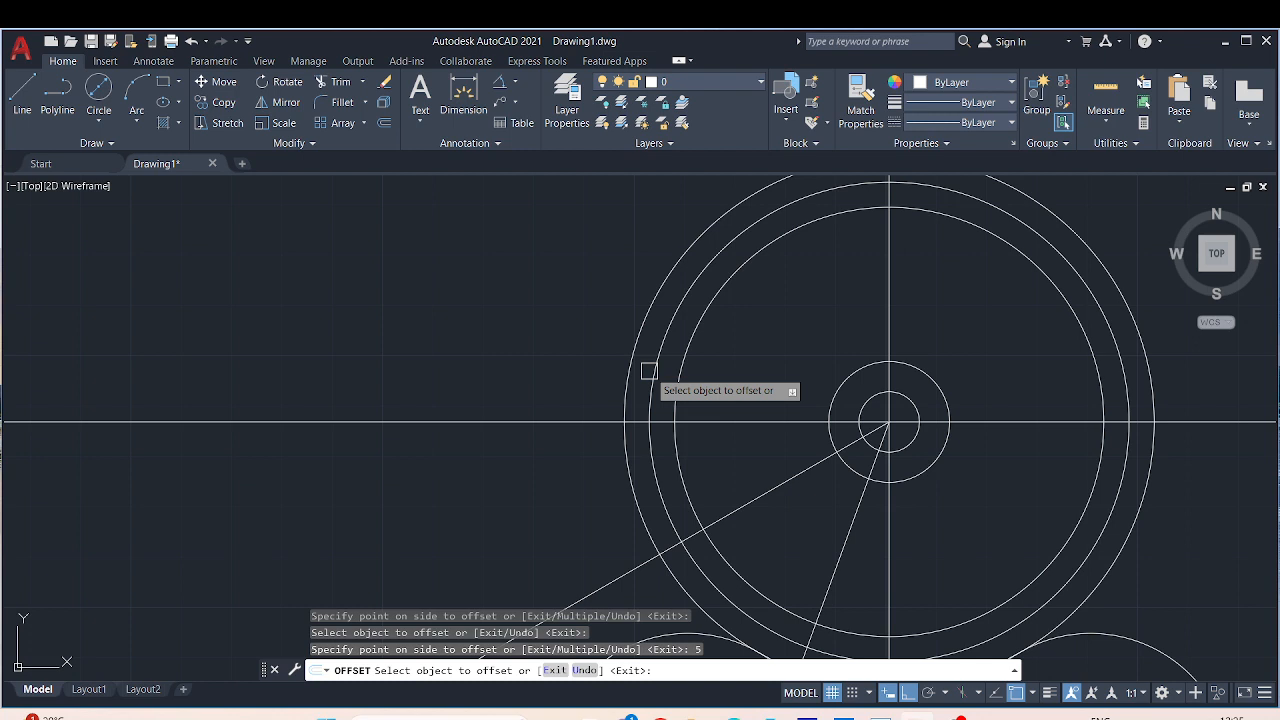
click(681, 366)
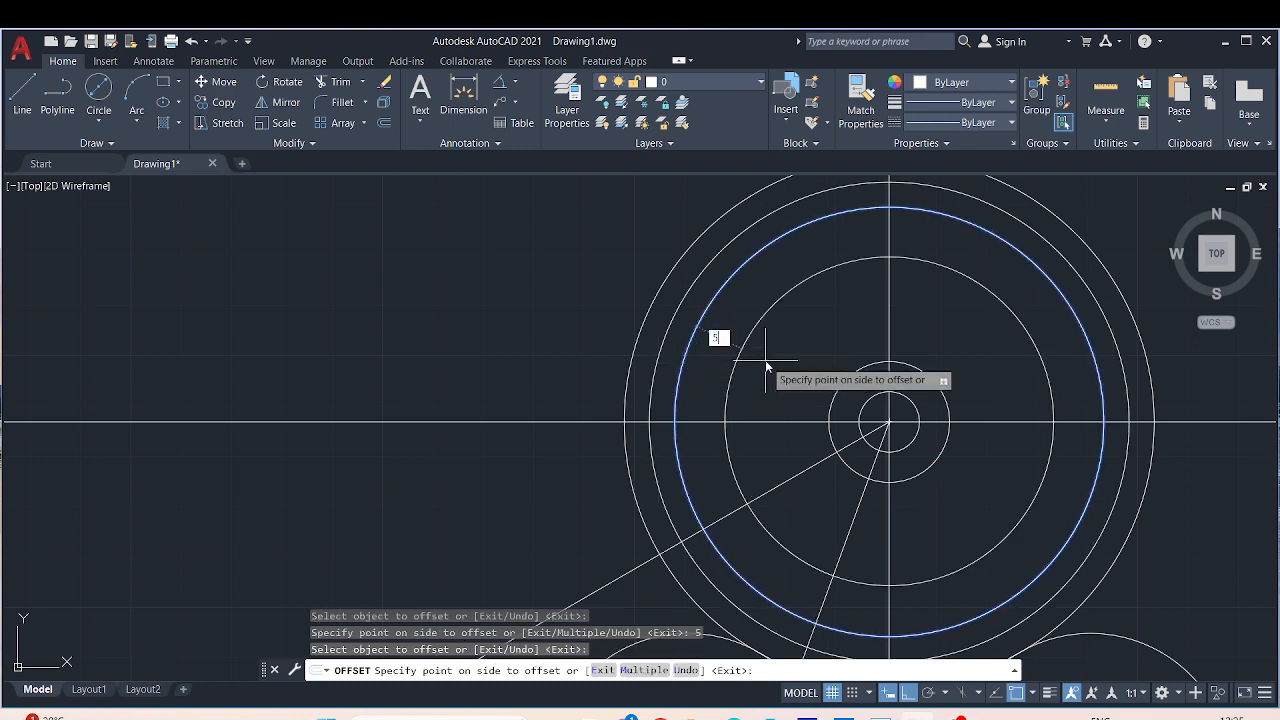
text(5)
key(Return)
Step: End the offset and compare the new concentric circles with the slot and outer outline of the reference drawing
middle_drag(765, 360, 629, 246)
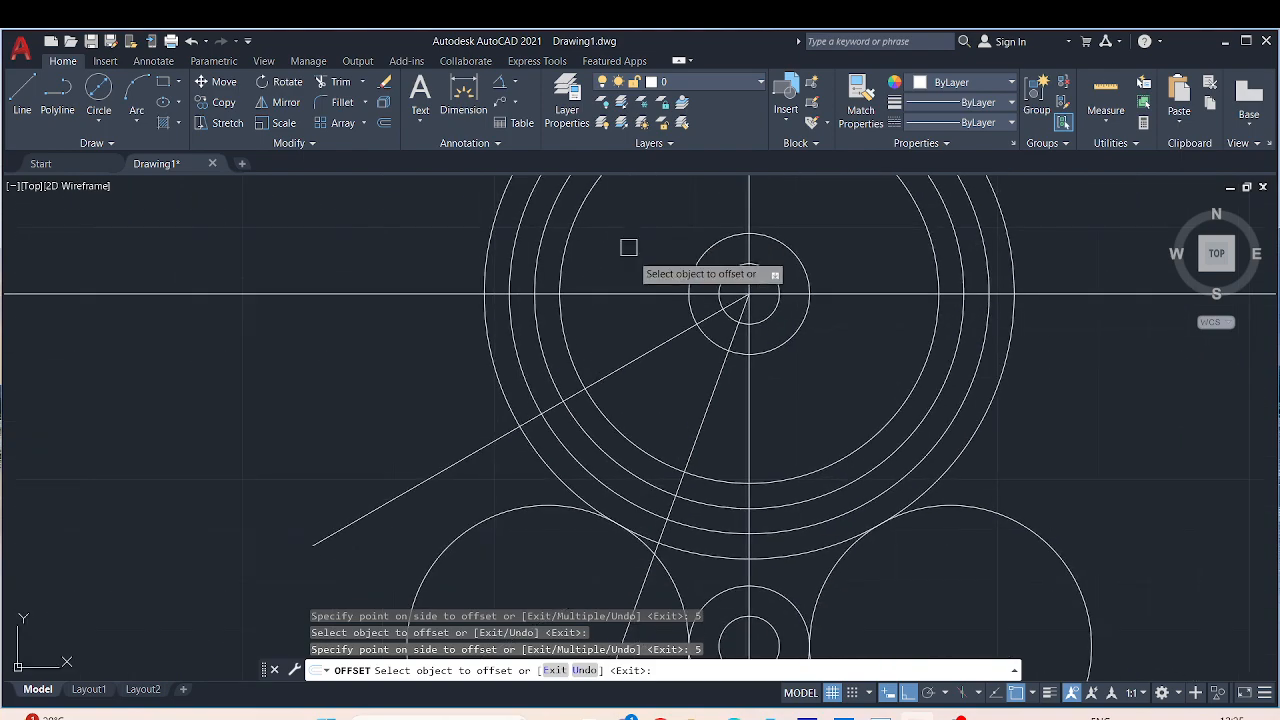
middle_drag(663, 397, 728, 426)
middle_drag(394, 385, 699, 525)
scroll(497, 304, down, 2)
middle_drag(497, 303, 751, 481)
scroll(184, 311, up, 2)
middle_drag(184, 312, 227, 443)
middle_drag(304, 221, 283, 297)
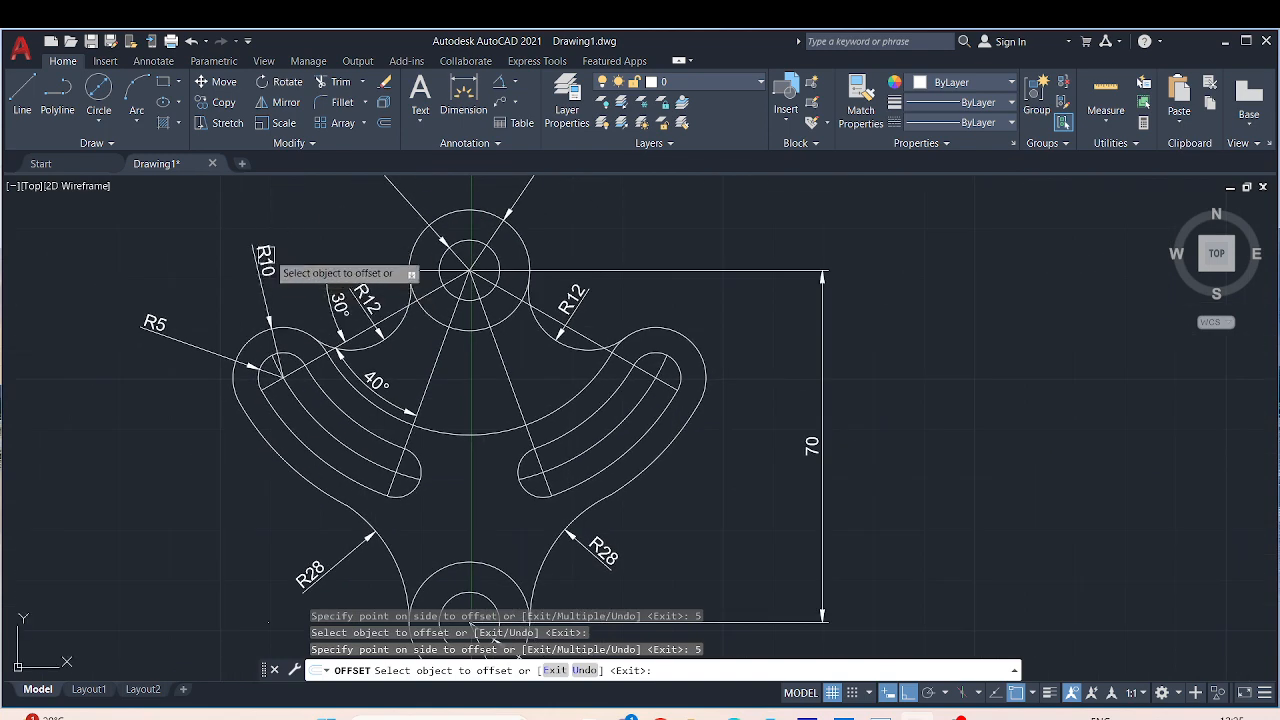
scroll(780, 395, down, 2)
scroll(990, 421, down, 1)
middle_drag(990, 421, 549, 220)
key(Escape)
scroll(708, 457, up, 2)
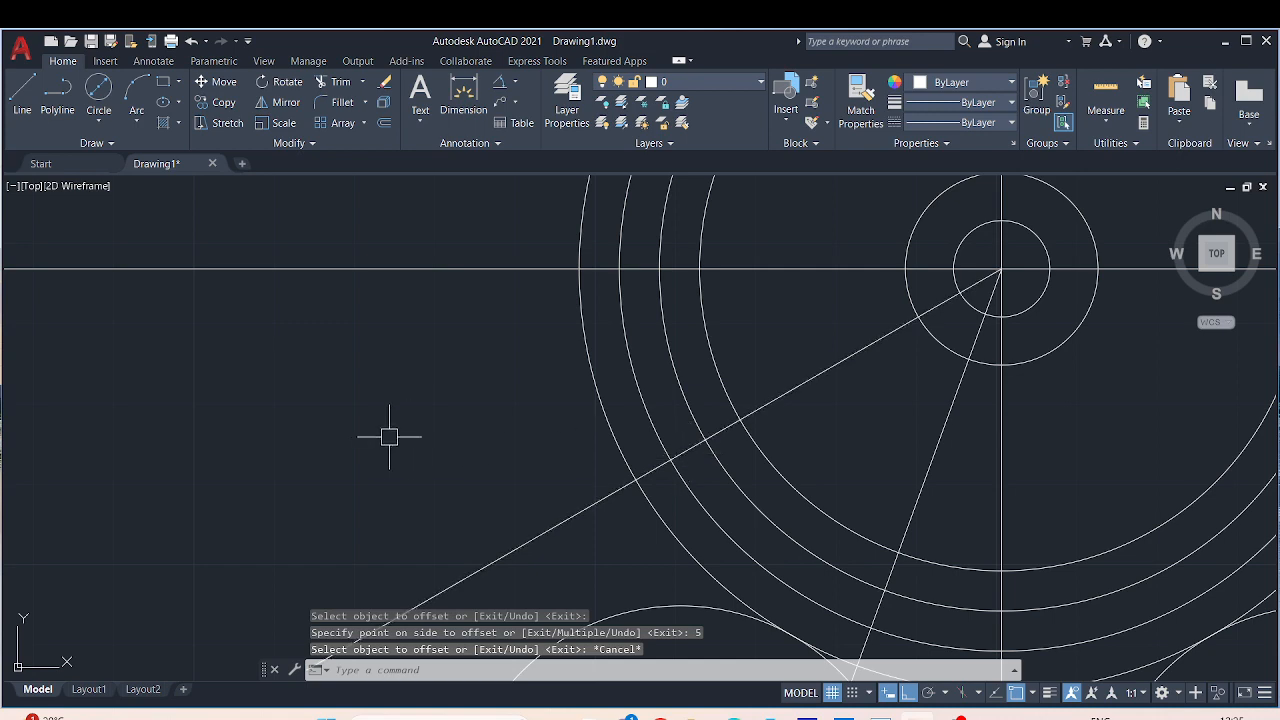
scroll(389, 437, down, 1)
middle_drag(389, 437, 841, 537)
scroll(485, 357, down, 2)
middle_drag(480, 341, 569, 391)
scroll(343, 300, up, 3)
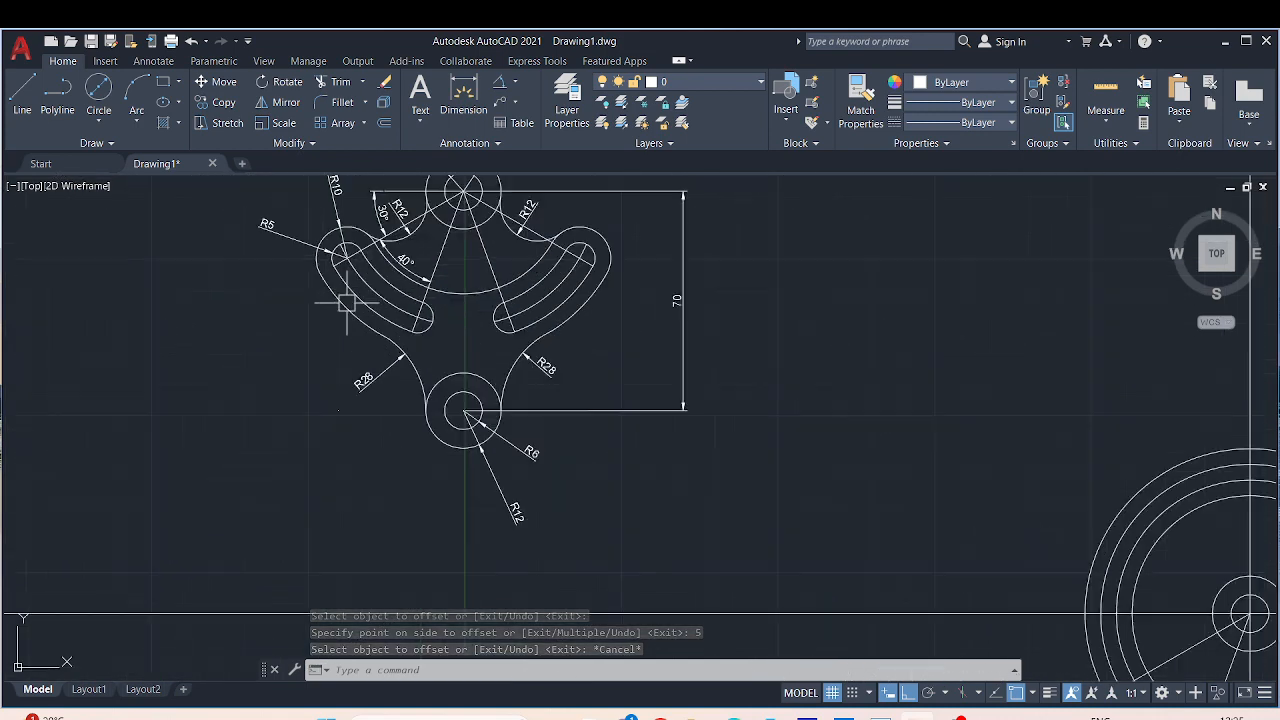
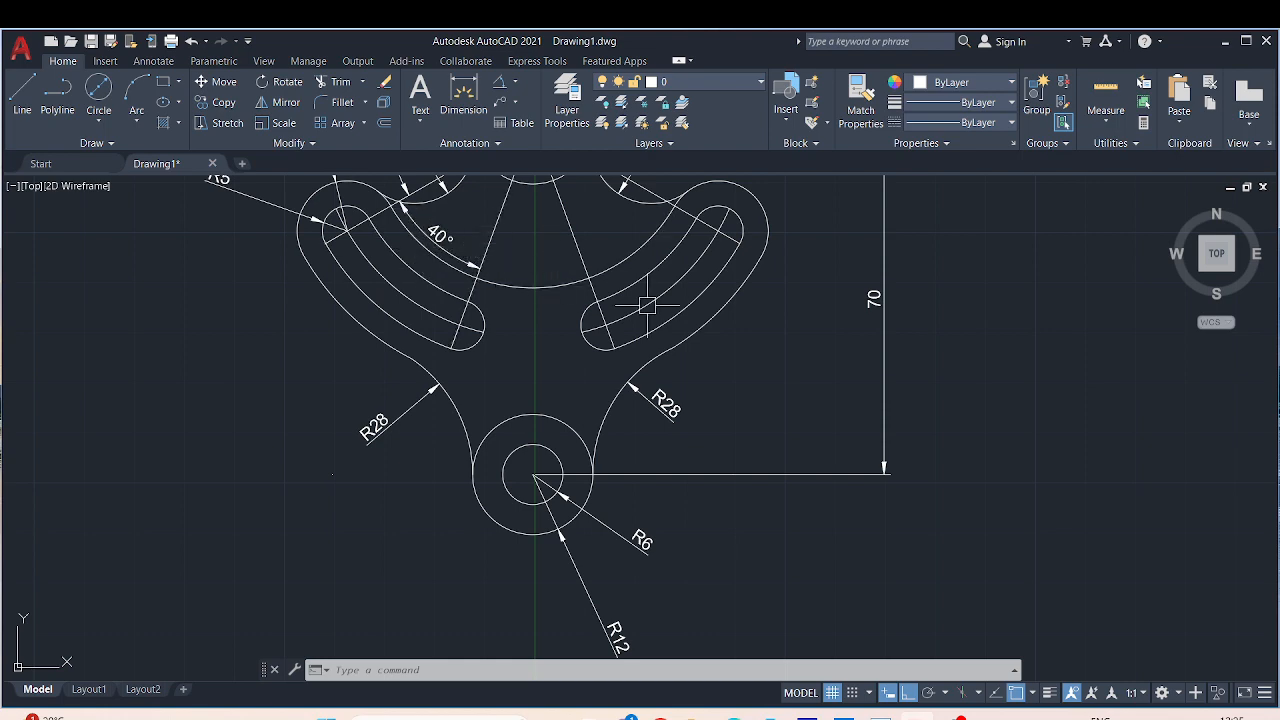
scroll(811, 404, down, 3)
middle_drag(557, 380, 353, 346)
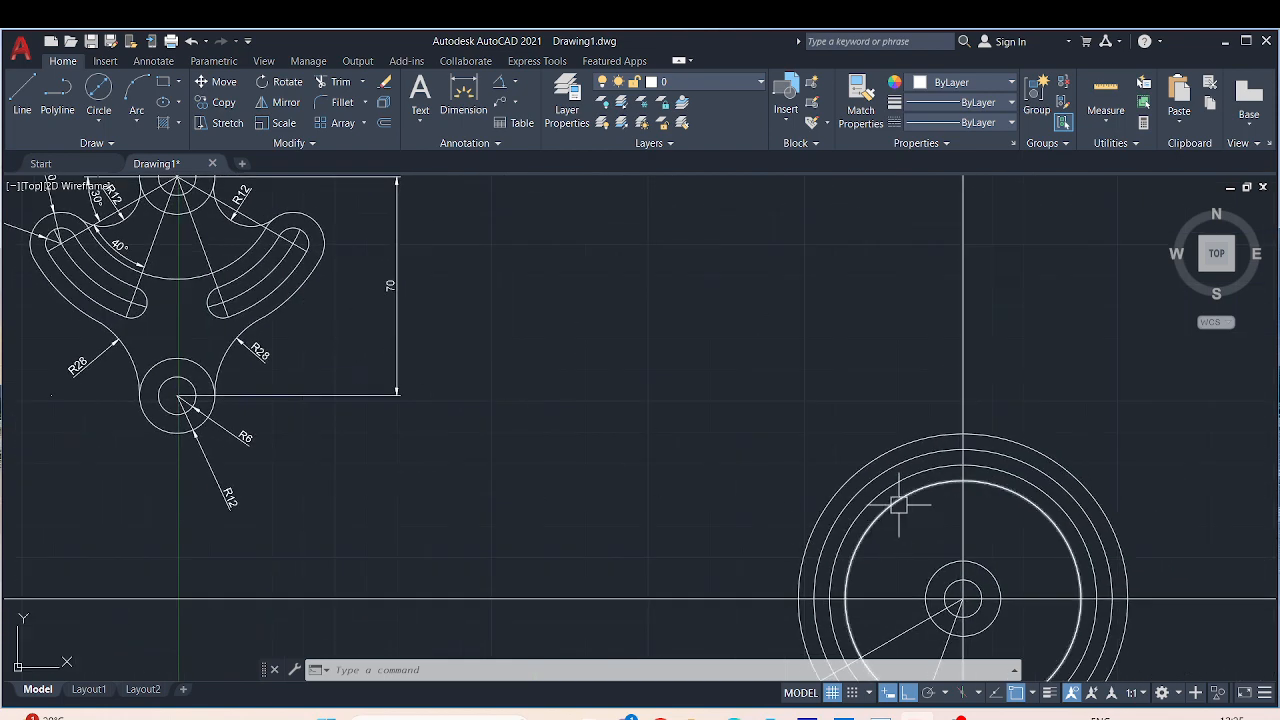
Step: Offset the innermost of the large concentric circles around the upper centre inward by 5
scroll(897, 509, up, 2)
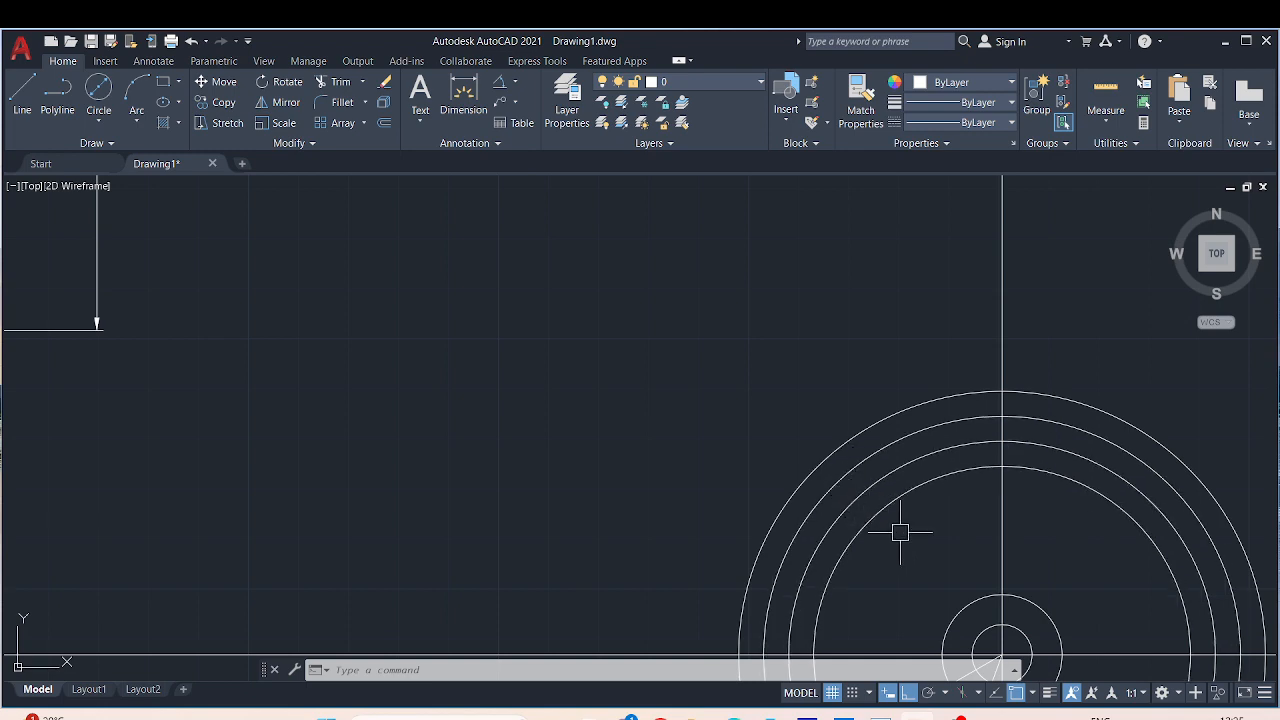
middle_drag(900, 531, 706, 351)
key(Escape)
key(Escape)
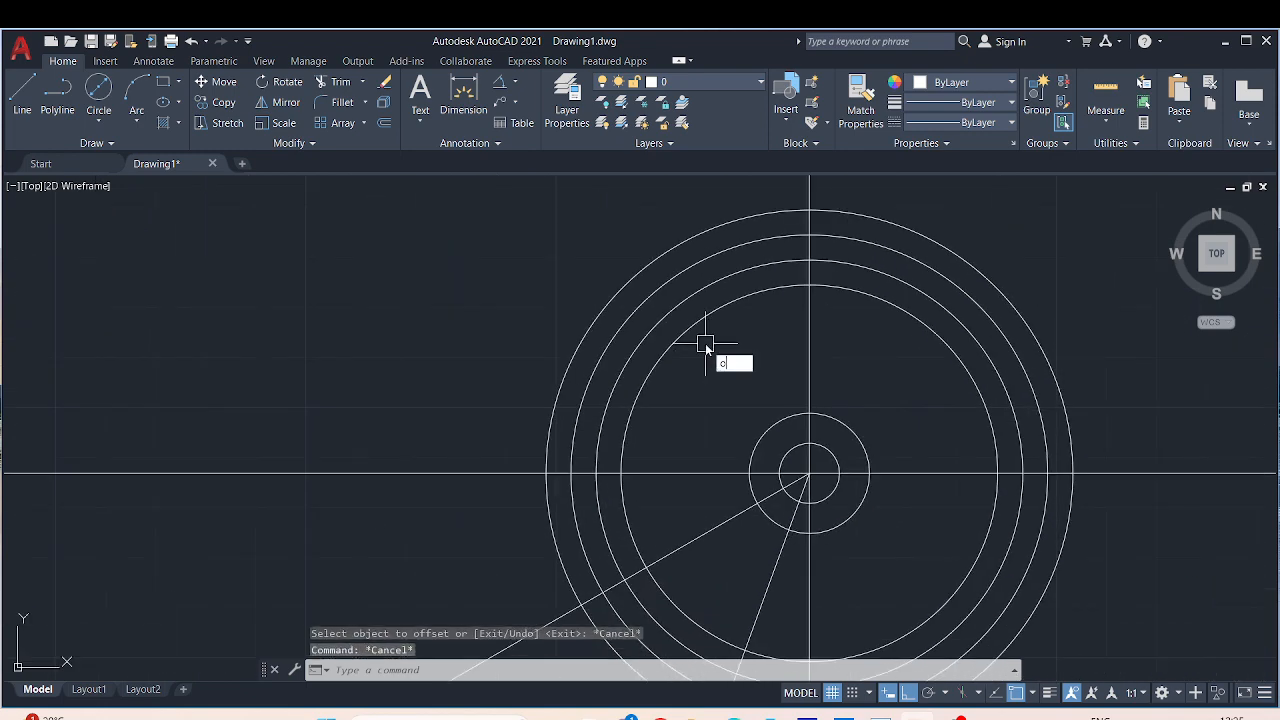
text(o)
key(Return)
text(5)
key(Return)
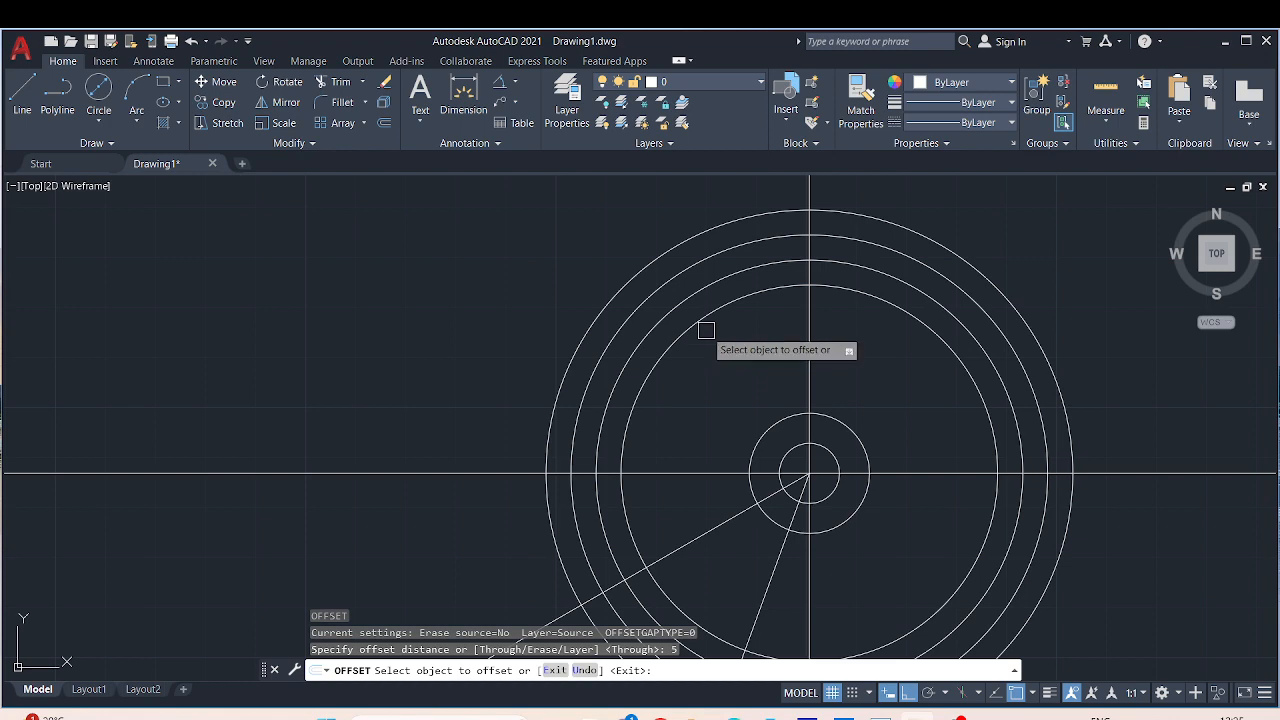
click(709, 314)
click(740, 387)
Step: Examine the R5 and R10 end radii of the left slot in the reference drawing and end the offset
scroll(771, 374, down, 2)
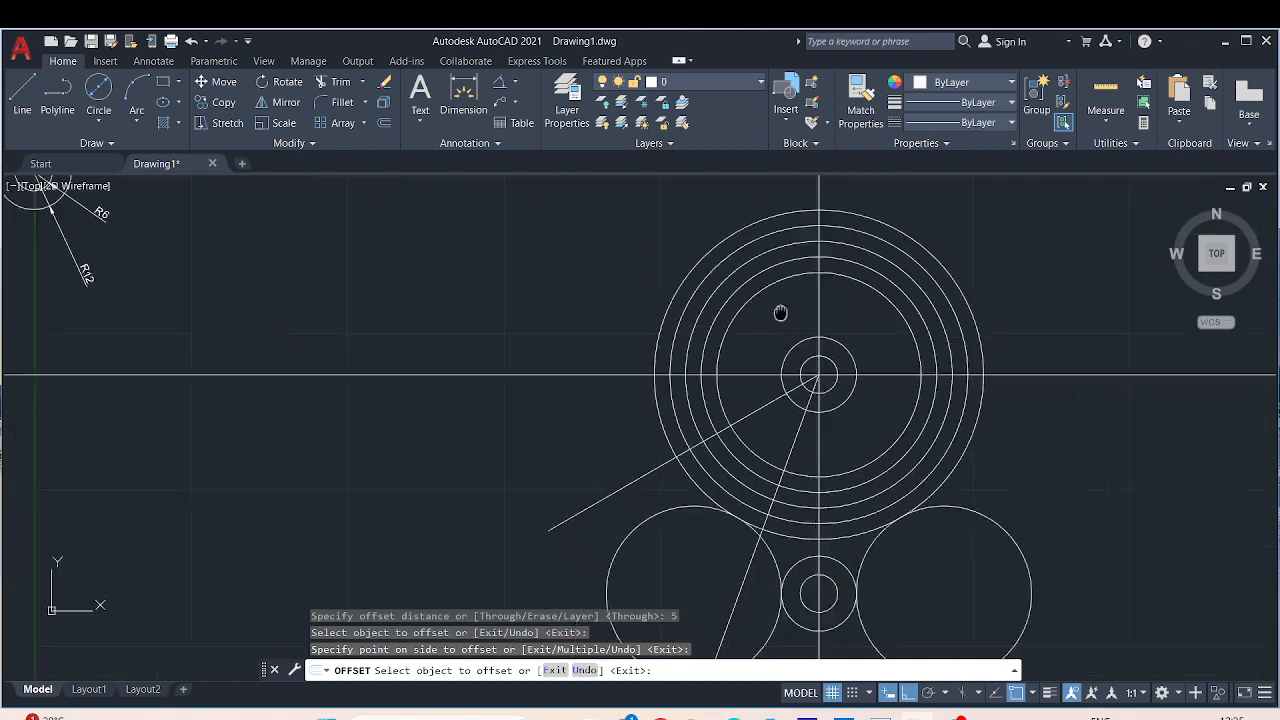
middle_drag(634, 343, 792, 556)
middle_drag(645, 278, 675, 481)
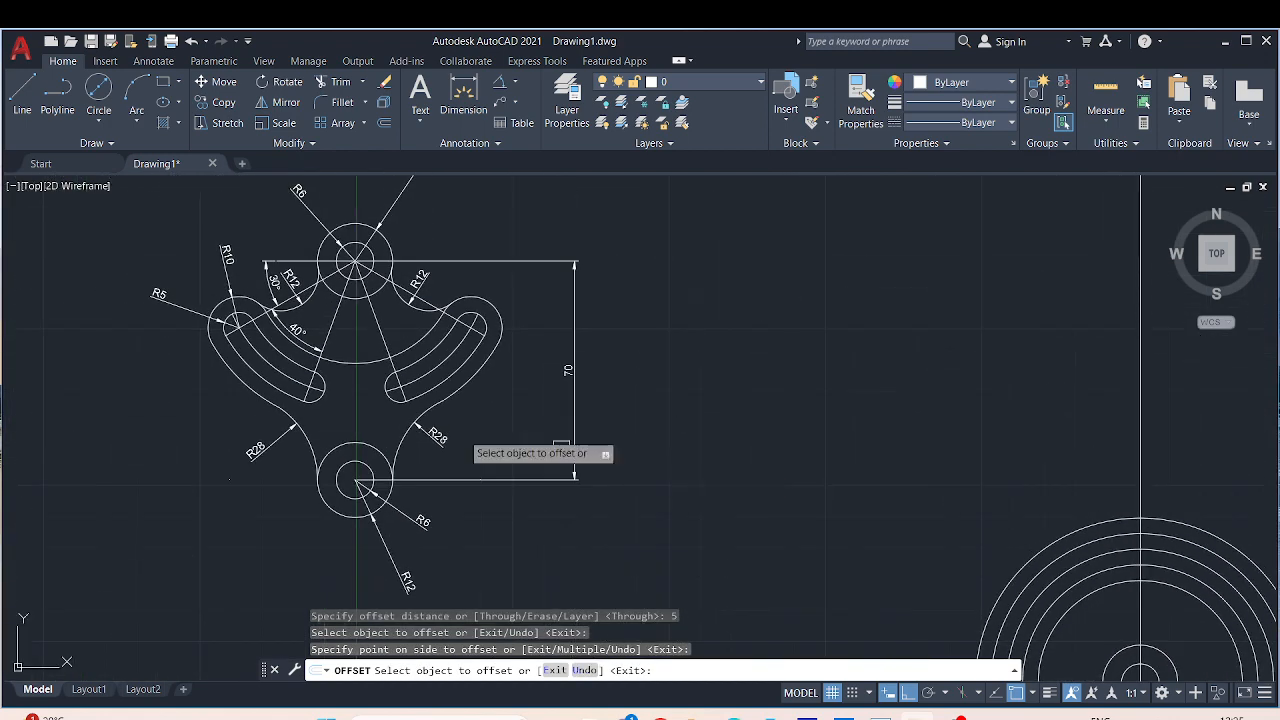
scroll(228, 352, up, 2)
middle_drag(430, 260, 480, 394)
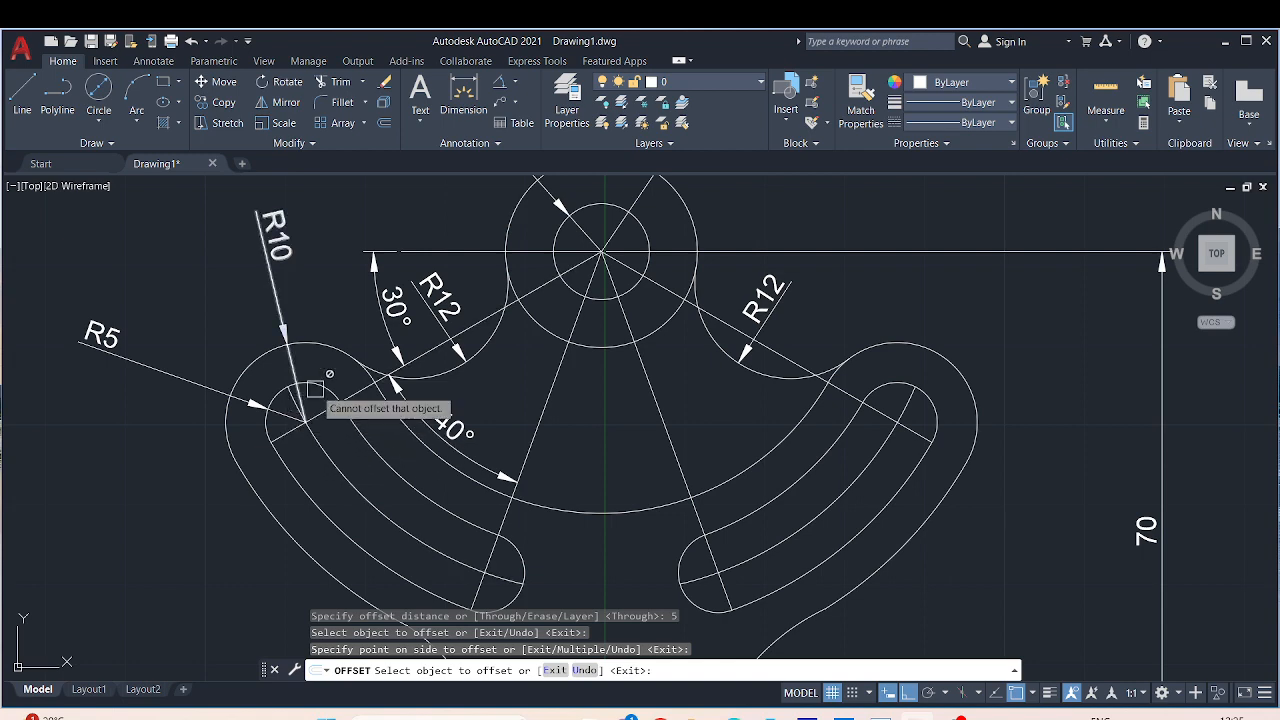
scroll(420, 372, down, 2)
scroll(550, 408, down, 2)
middle_drag(1106, 500, 622, 88)
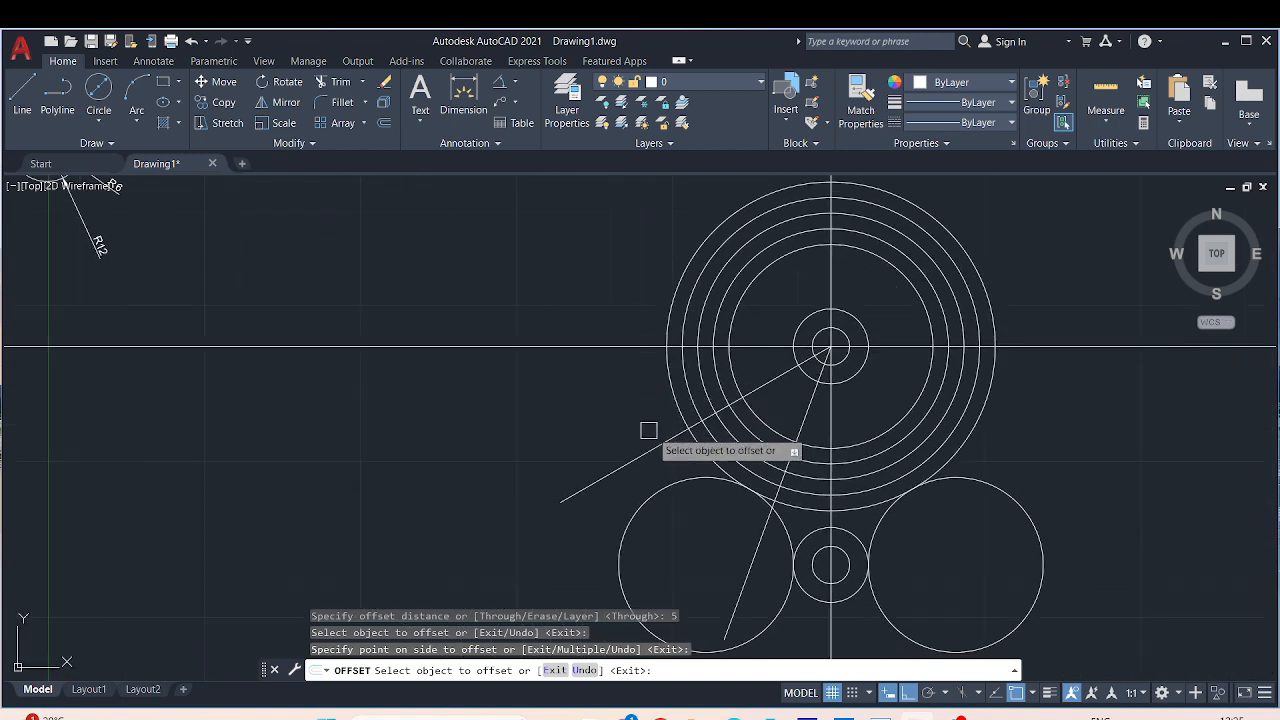
key(Escape)
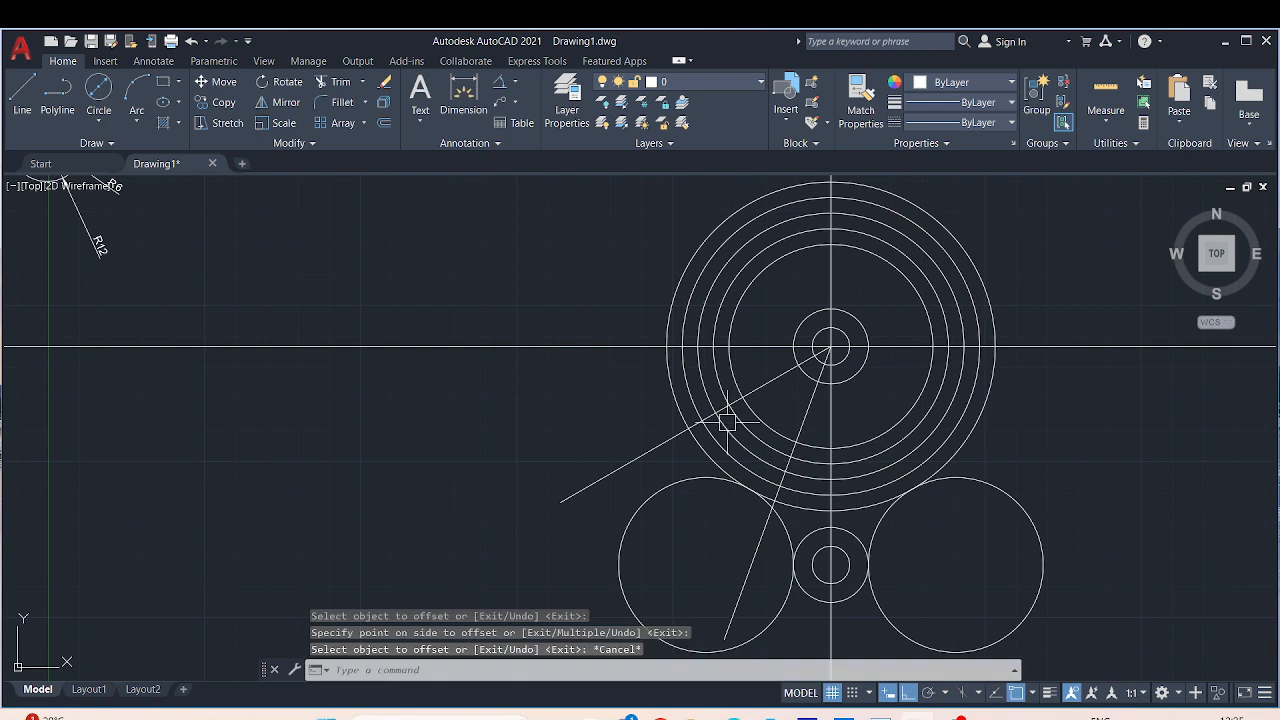
Step: Draw a circle of radius 5 centred where the shallower angled line crosses the slot's centre circle
scroll(714, 411, up, 4)
key(Return)
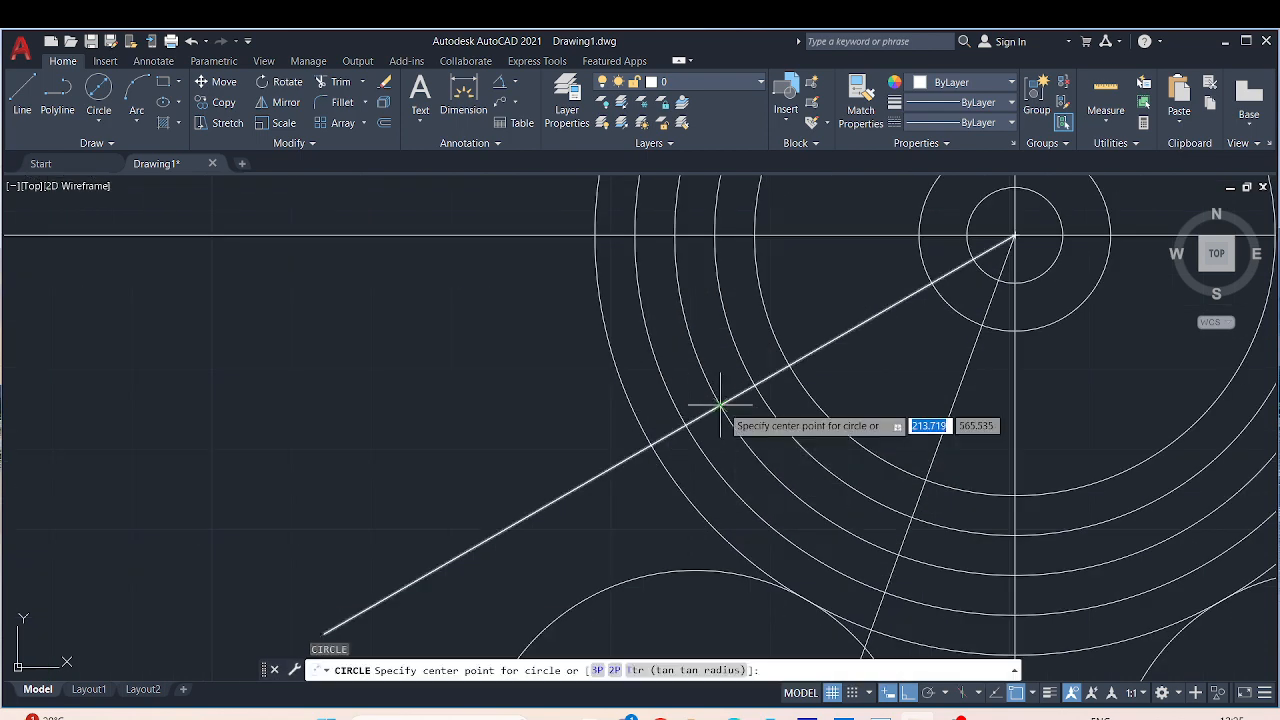
click(719, 406)
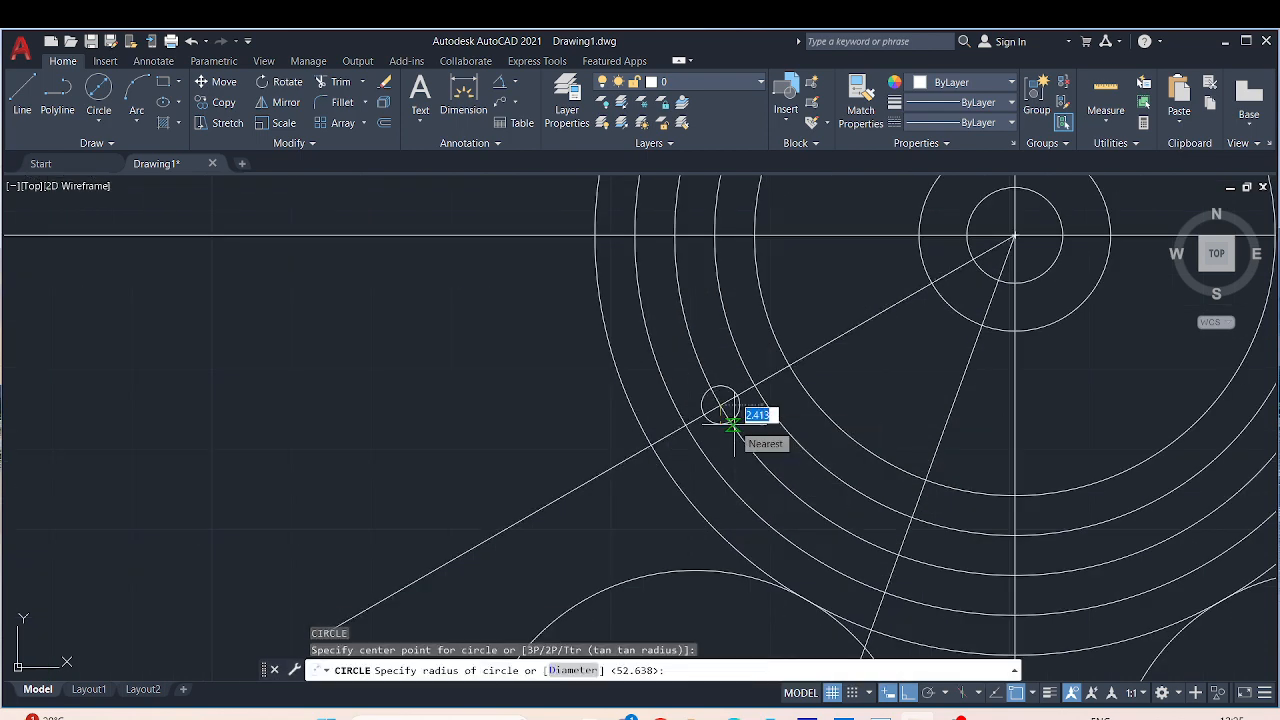
text(5)
key(Return)
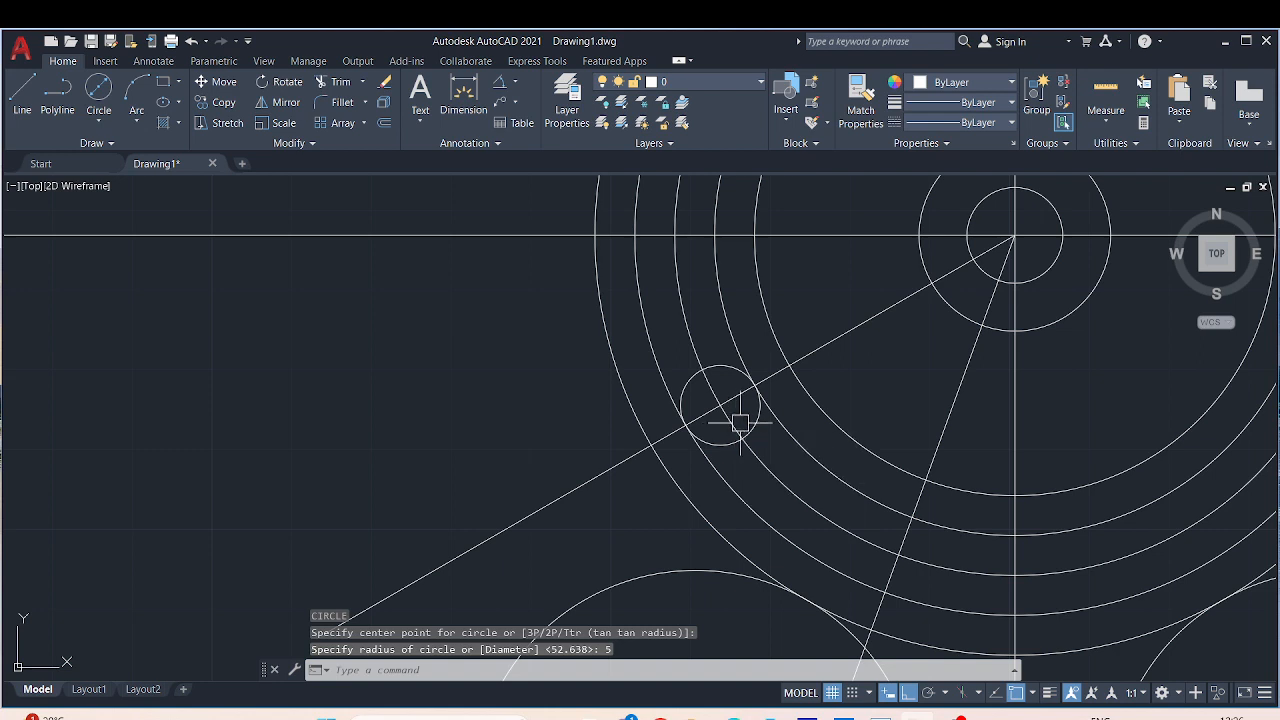
Step: Draw a circle of radius 10 concentric with the small circle on the shallower angled line
key(Return)
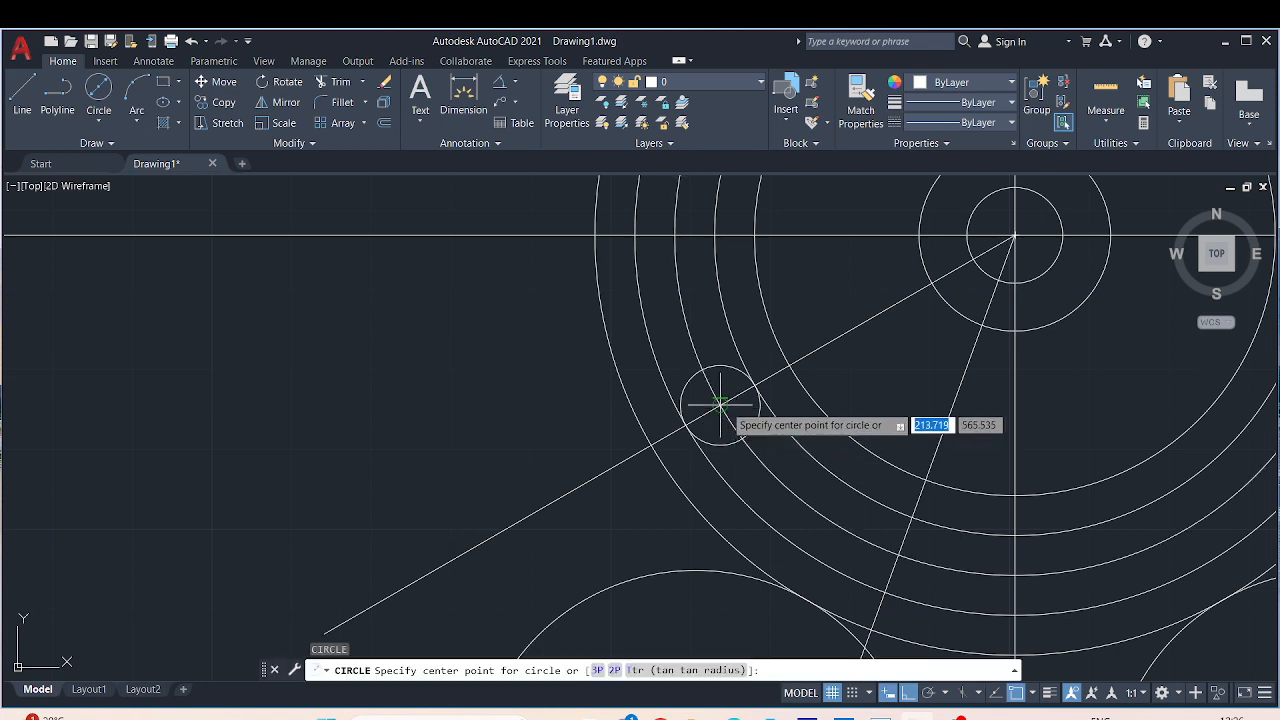
click(719, 404)
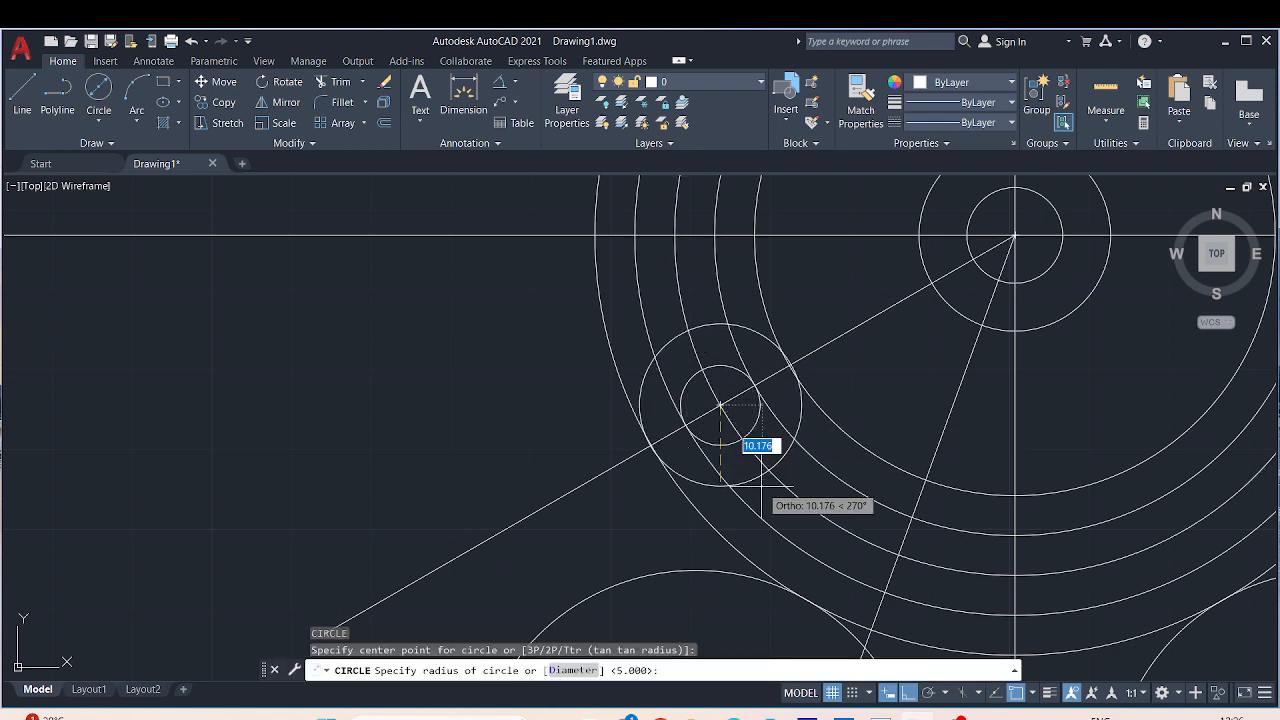
text(10)
key(Return)
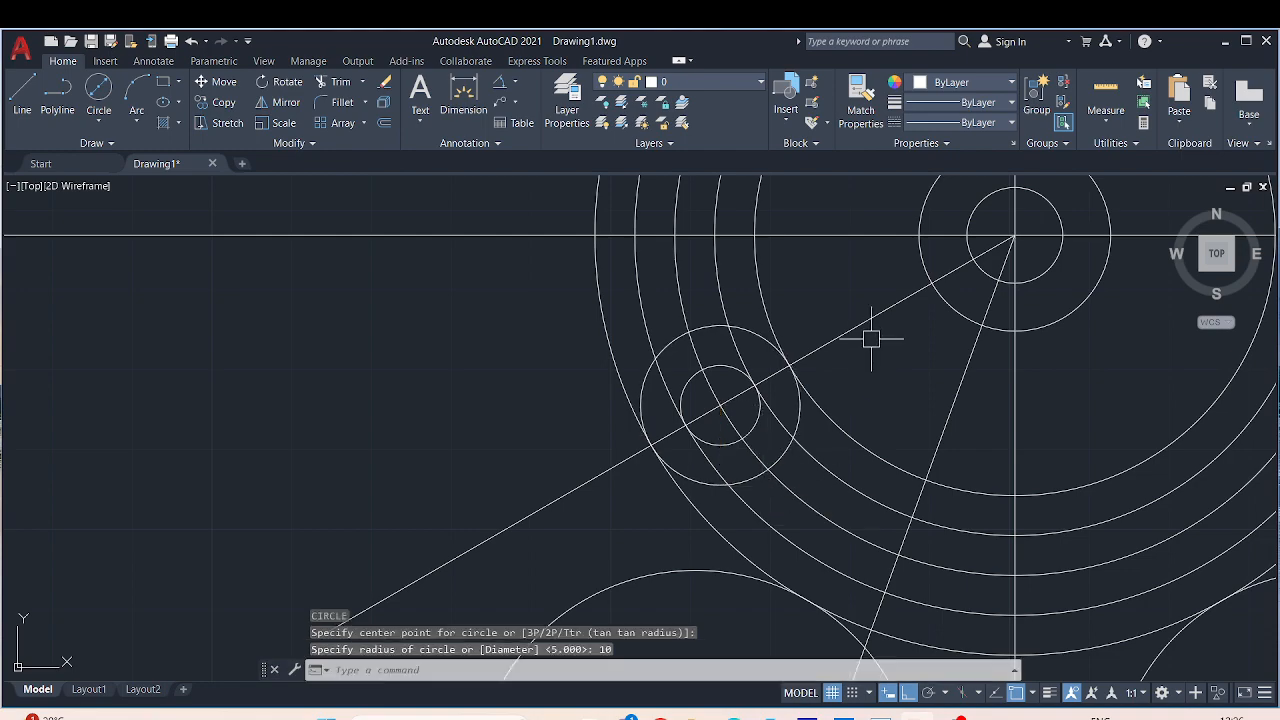
Step: Draw a circle of radius 5 centred where the steeper angled line crosses the slot's centre circle
scroll(871, 339, down, 3)
scroll(400, 374, down, 1)
middle_drag(400, 374, 851, 627)
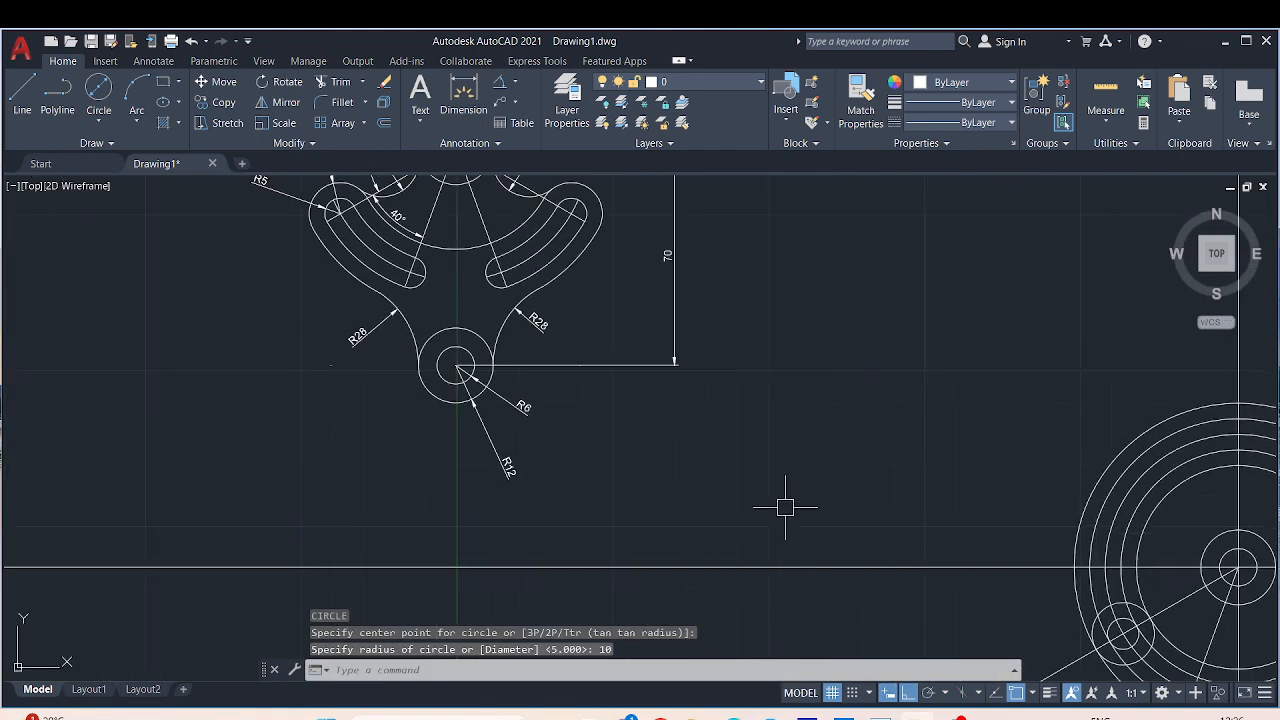
scroll(785, 507, up, 2)
middle_drag(746, 503, 160, 243)
middle_drag(241, 382, 149, 306)
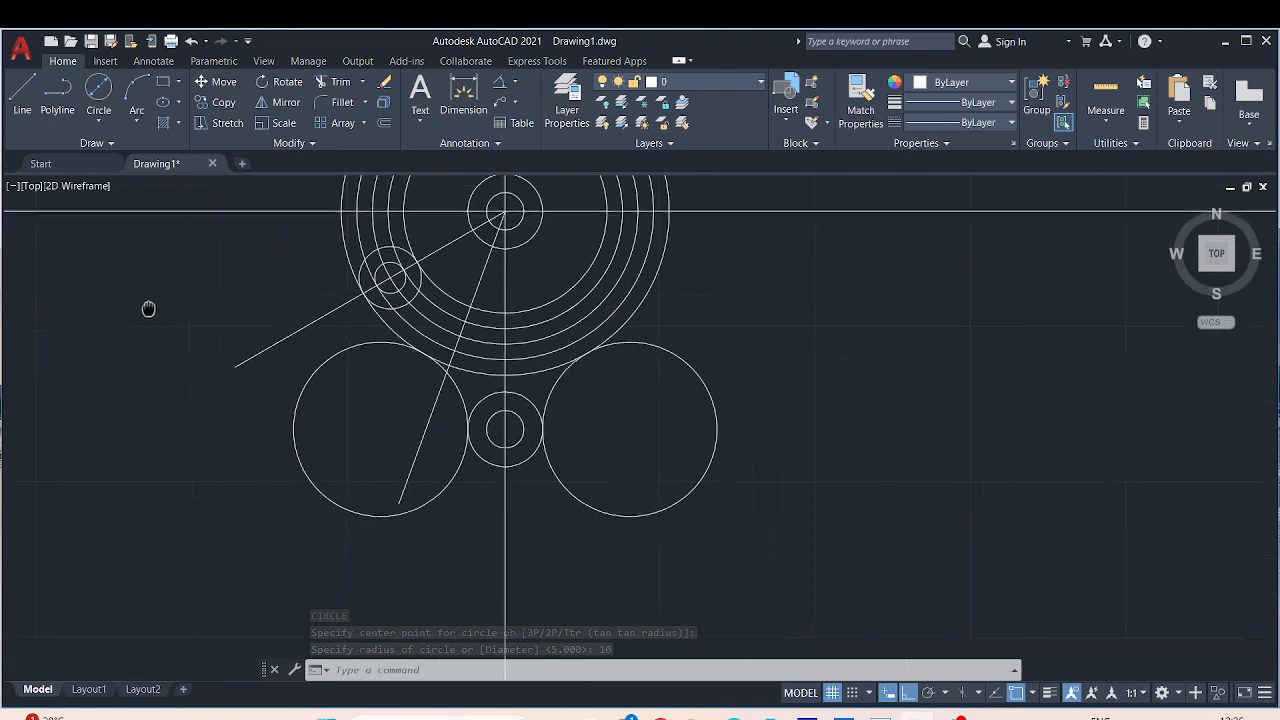
text(c)
key(Return)
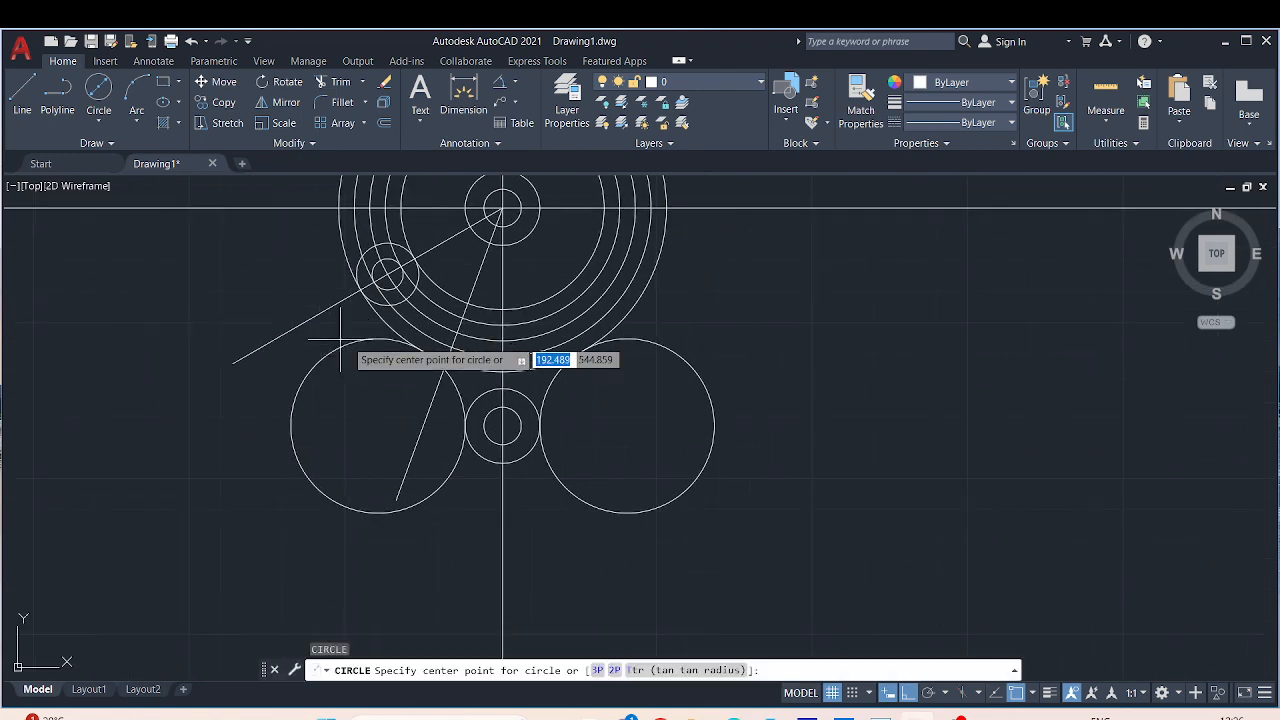
scroll(457, 333, up, 2)
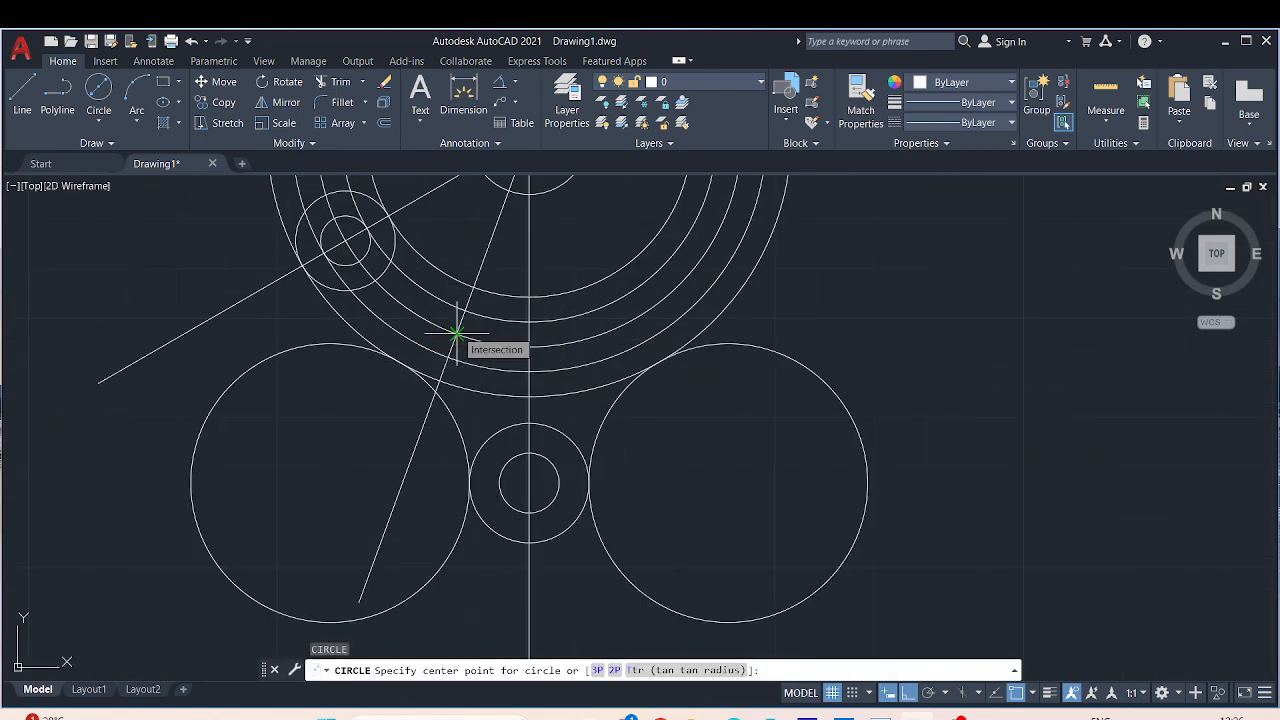
click(456, 333)
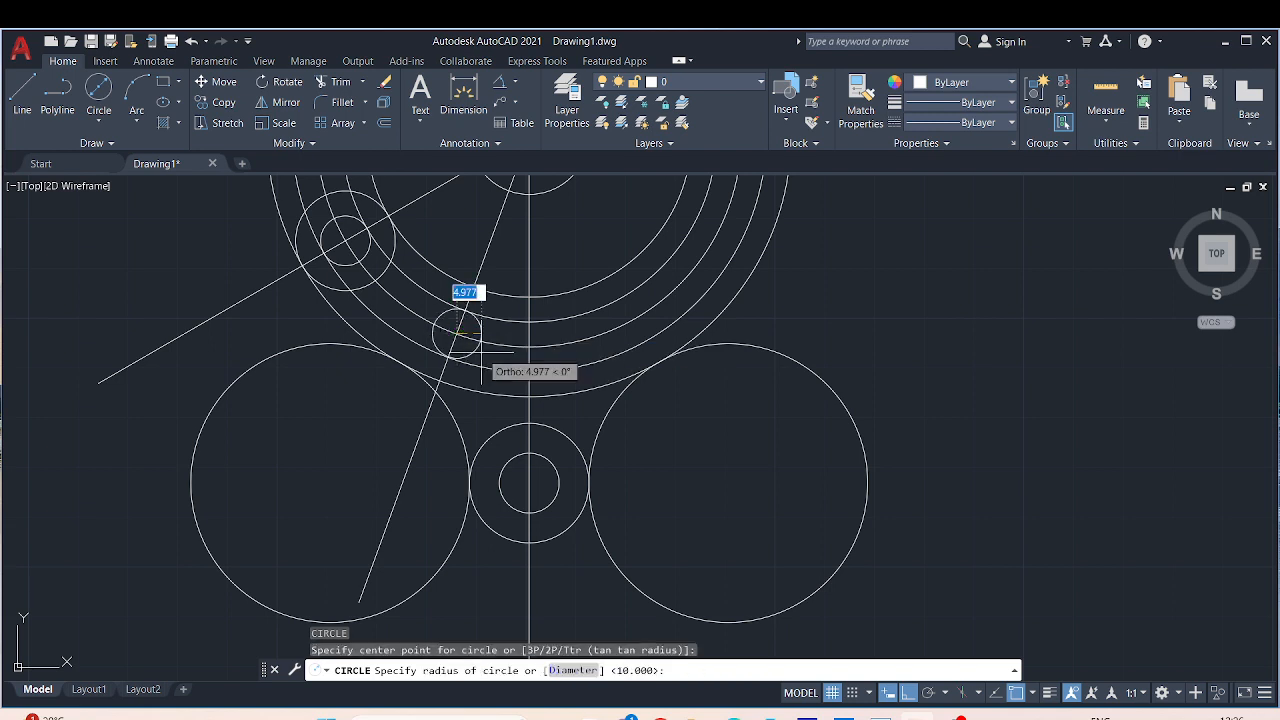
text(5)
key(Return)
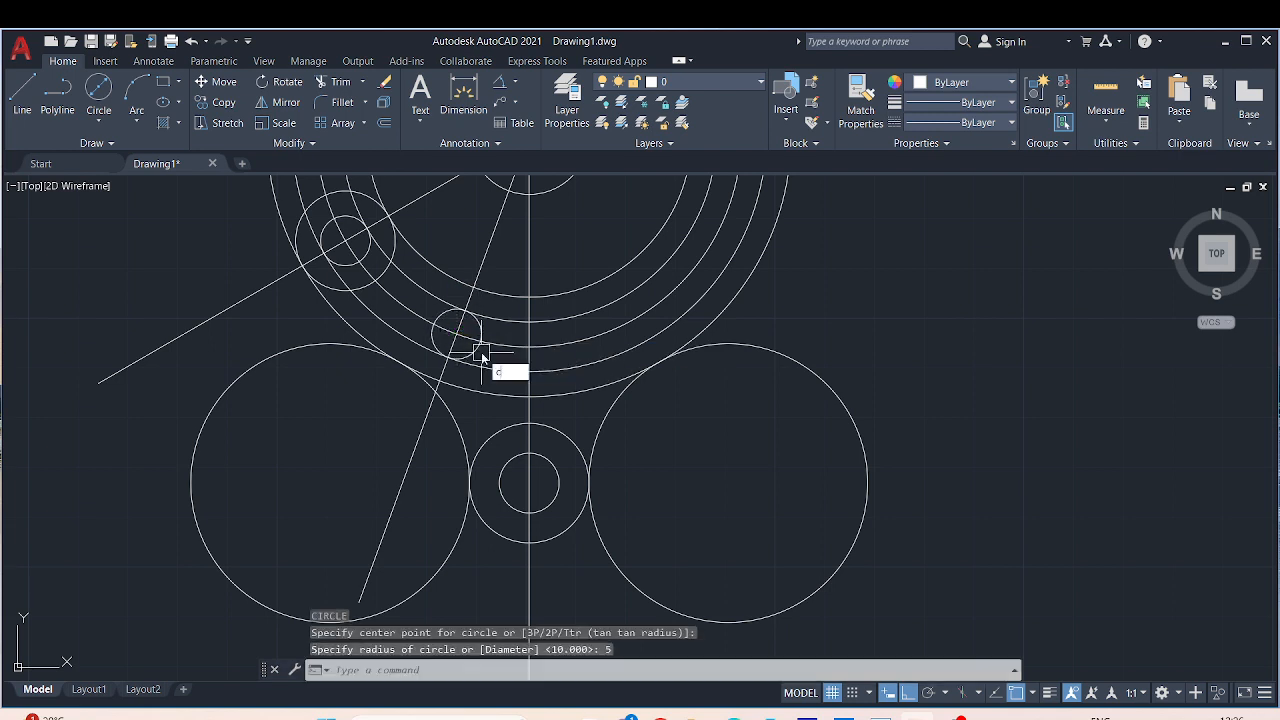
Step: Draw a circle of radius 10 concentric with the small circle on the steeper angled line
text(c)
key(Return)
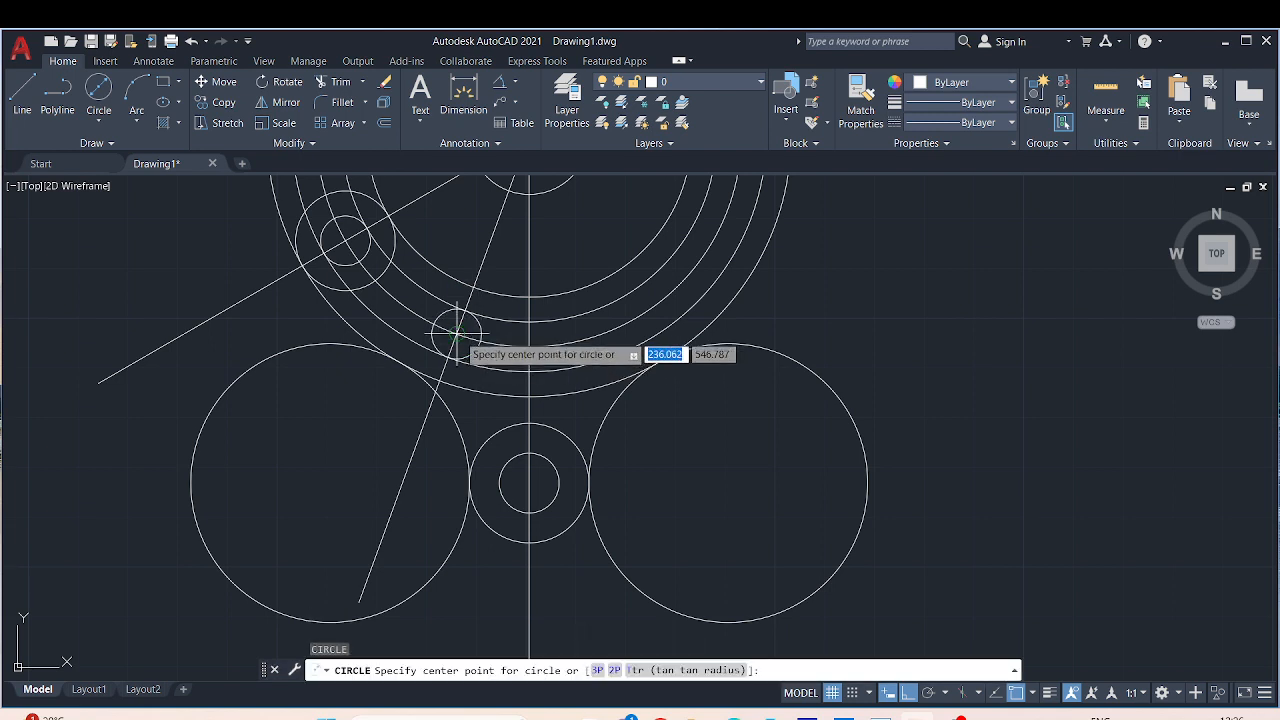
click(456, 333)
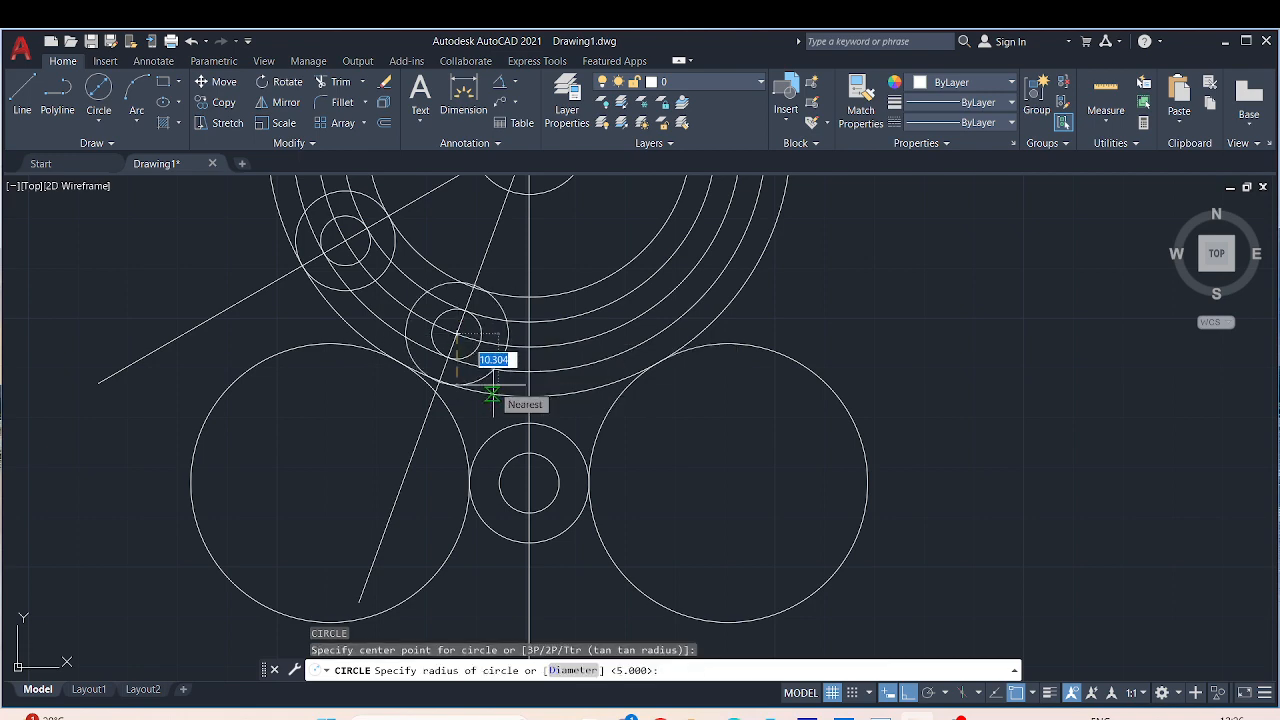
text(10)
key(Return)
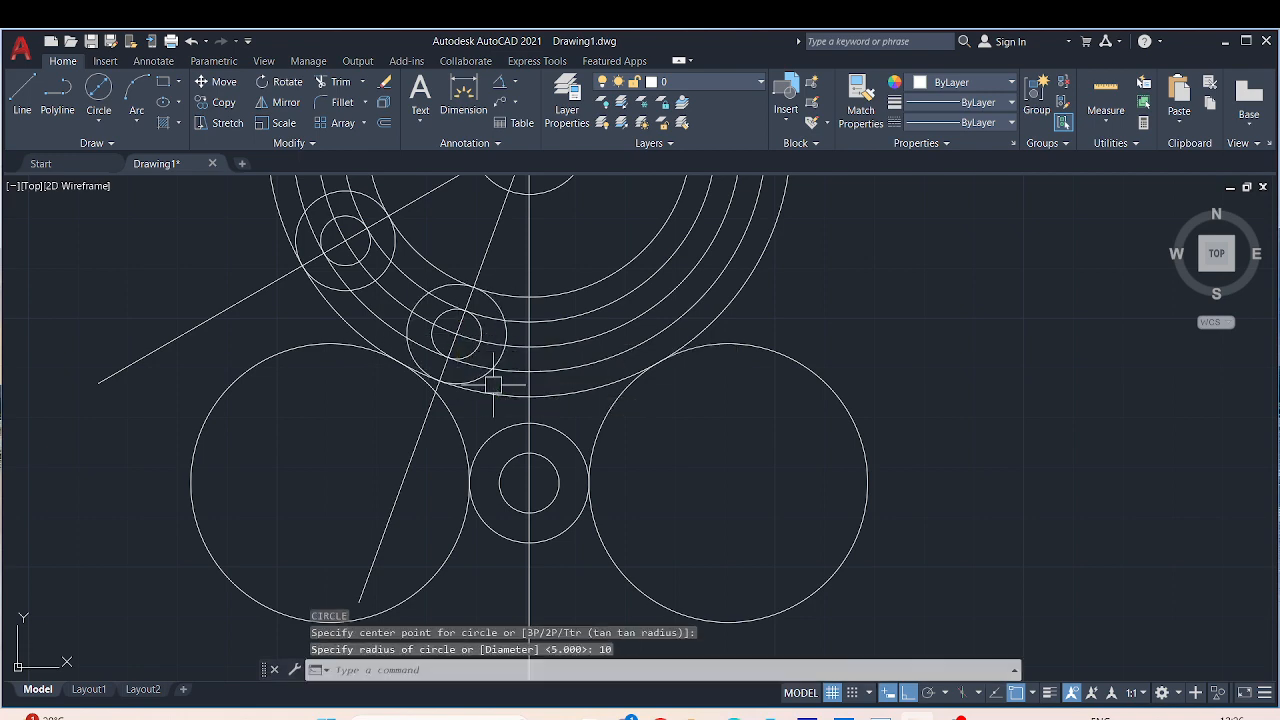
Step: Trim the facing halves of the two radius 10 circles, keeping only the outer end arcs beyond the angled lines
middle_drag(466, 239, 647, 330)
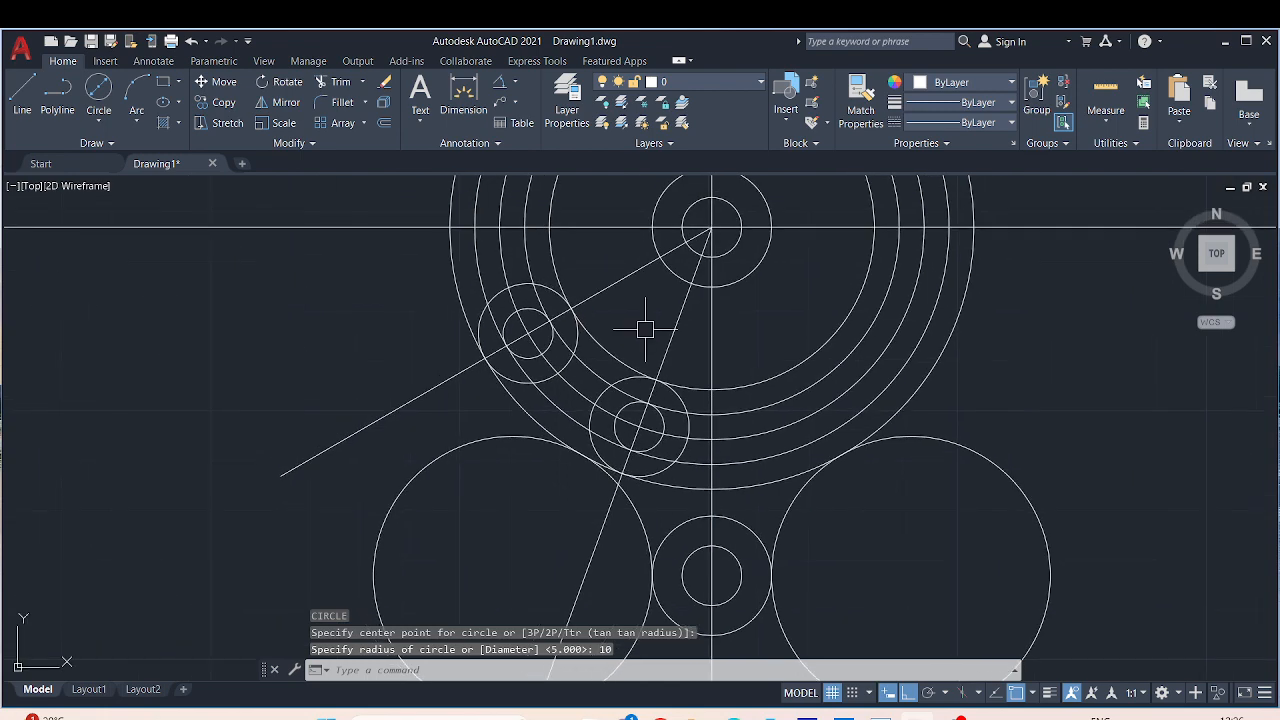
key(Escape)
key(Return)
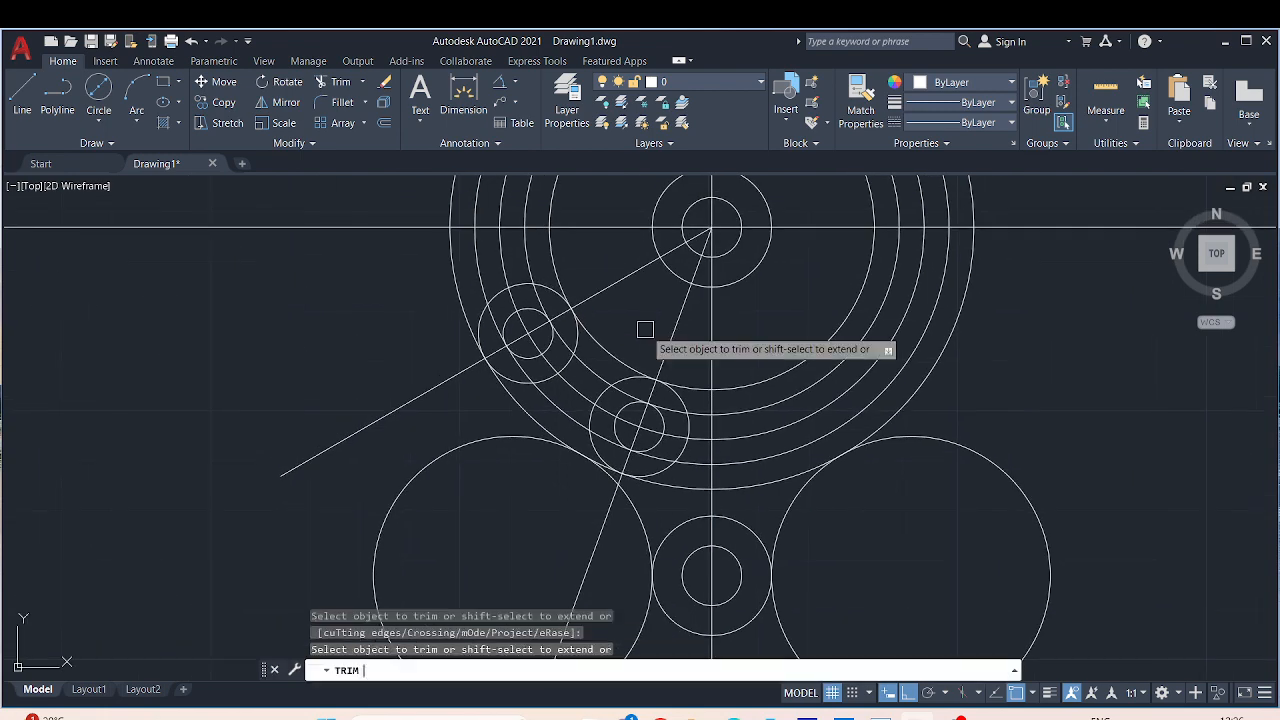
middle_drag(626, 323, 737, 366)
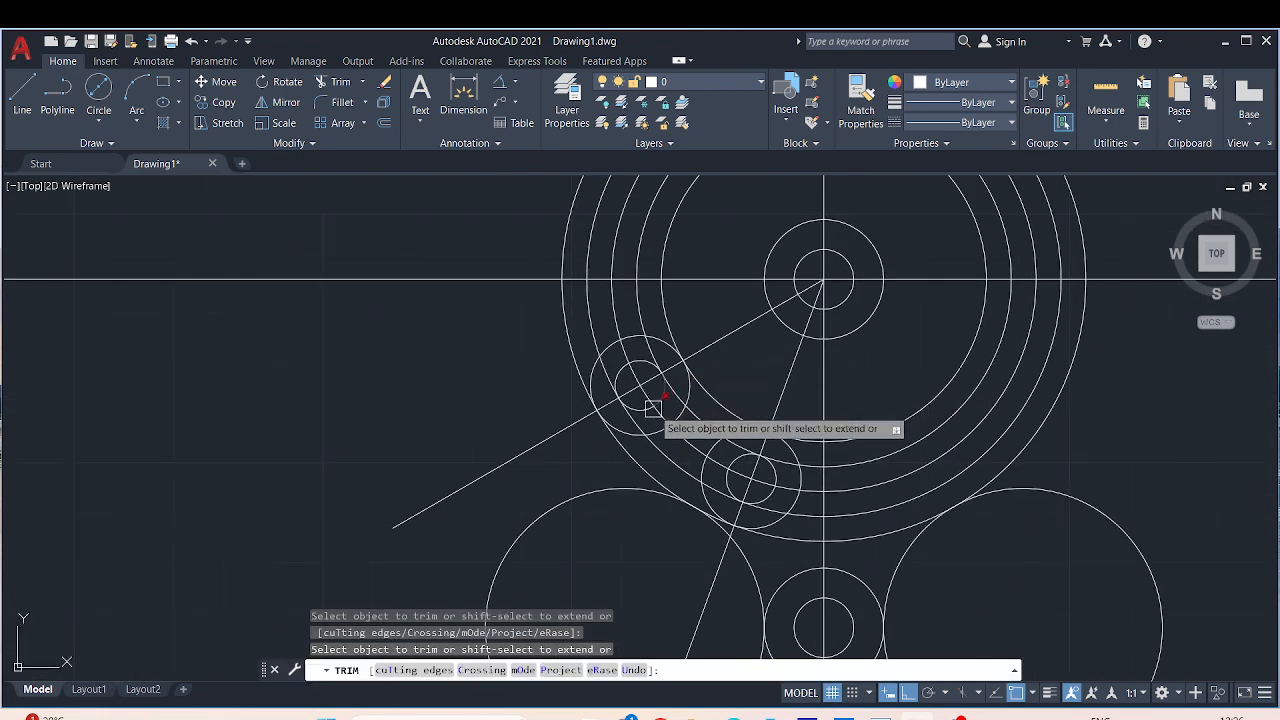
scroll(663, 400, up, 5)
middle_drag(414, 514, 243, 531)
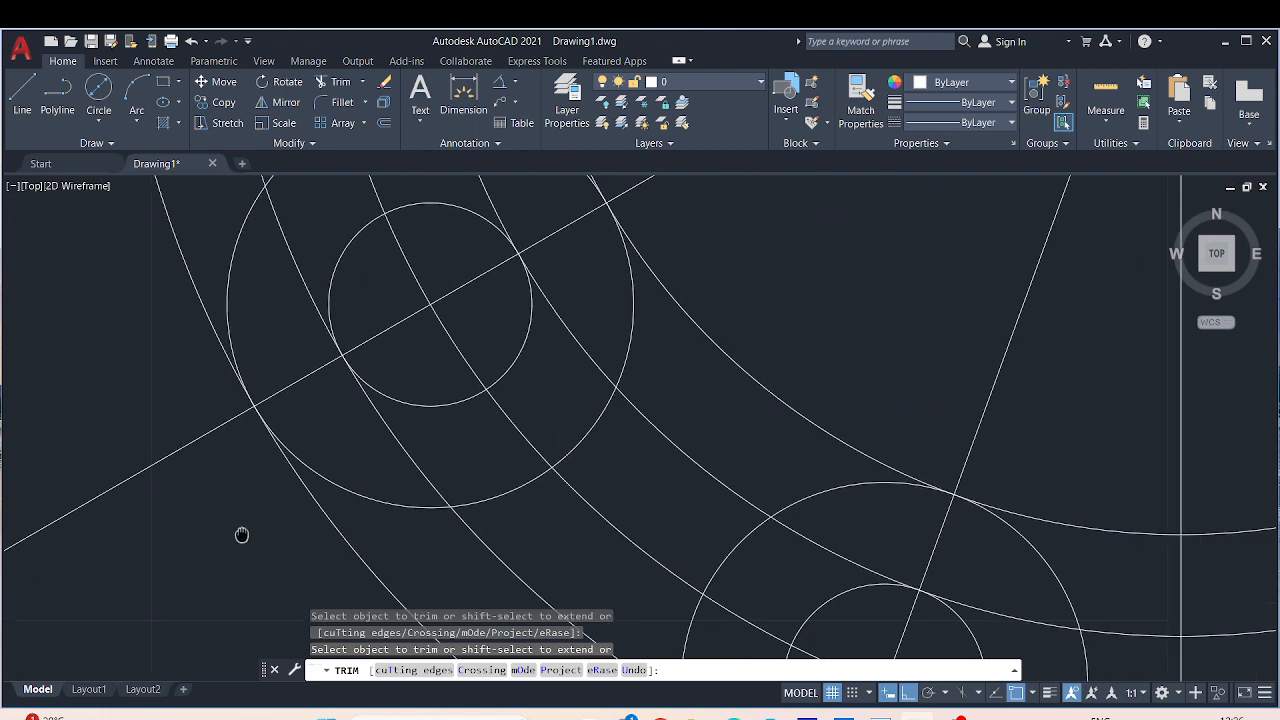
click(347, 485)
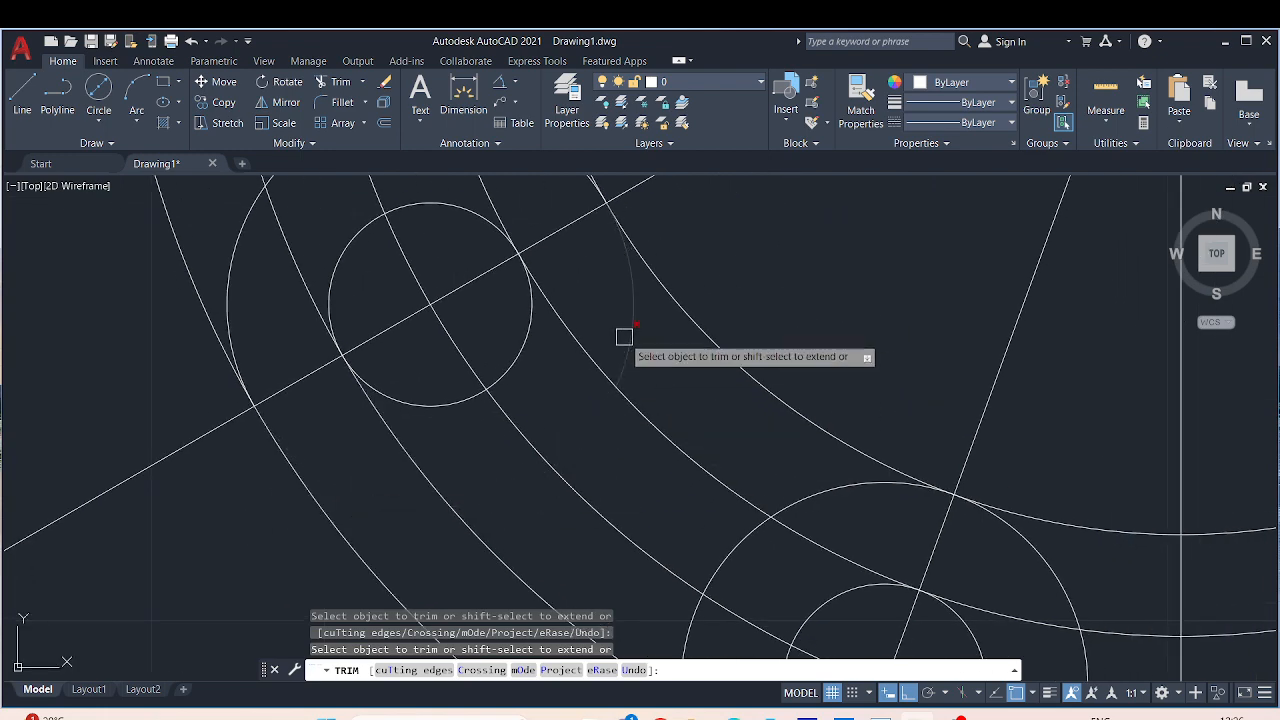
scroll(791, 224, down, 2)
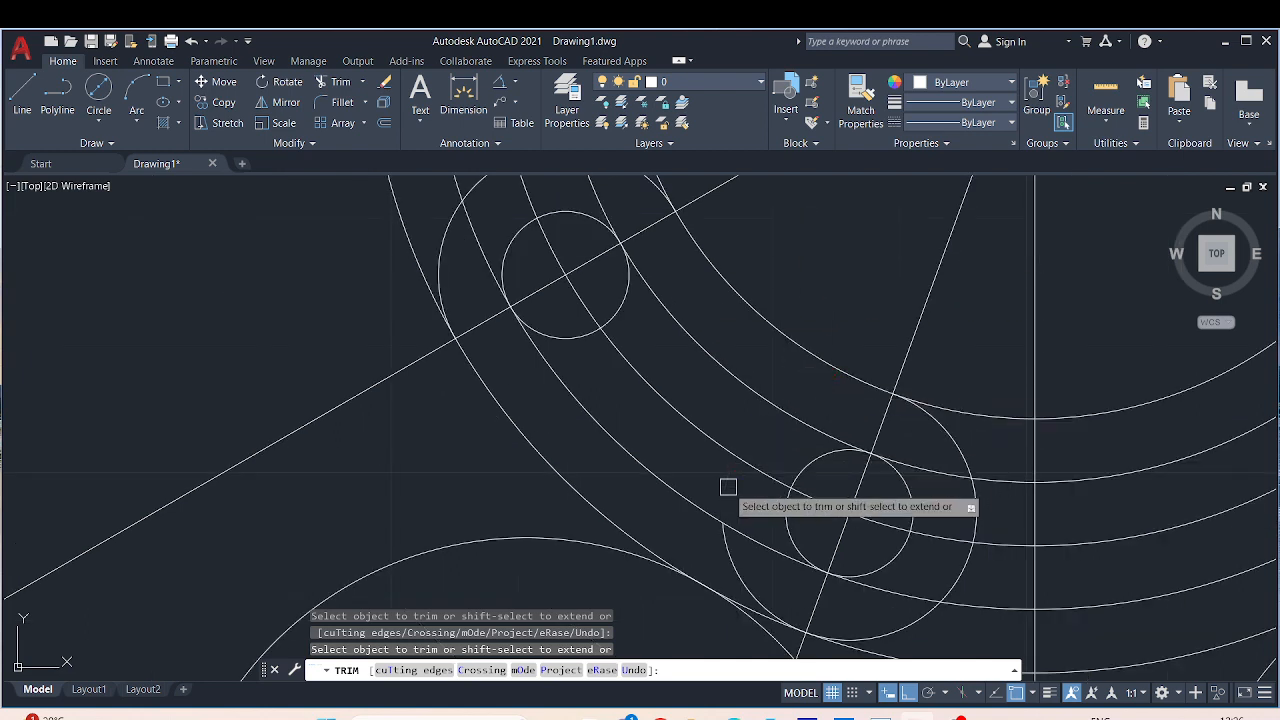
scroll(609, 266, down, 3)
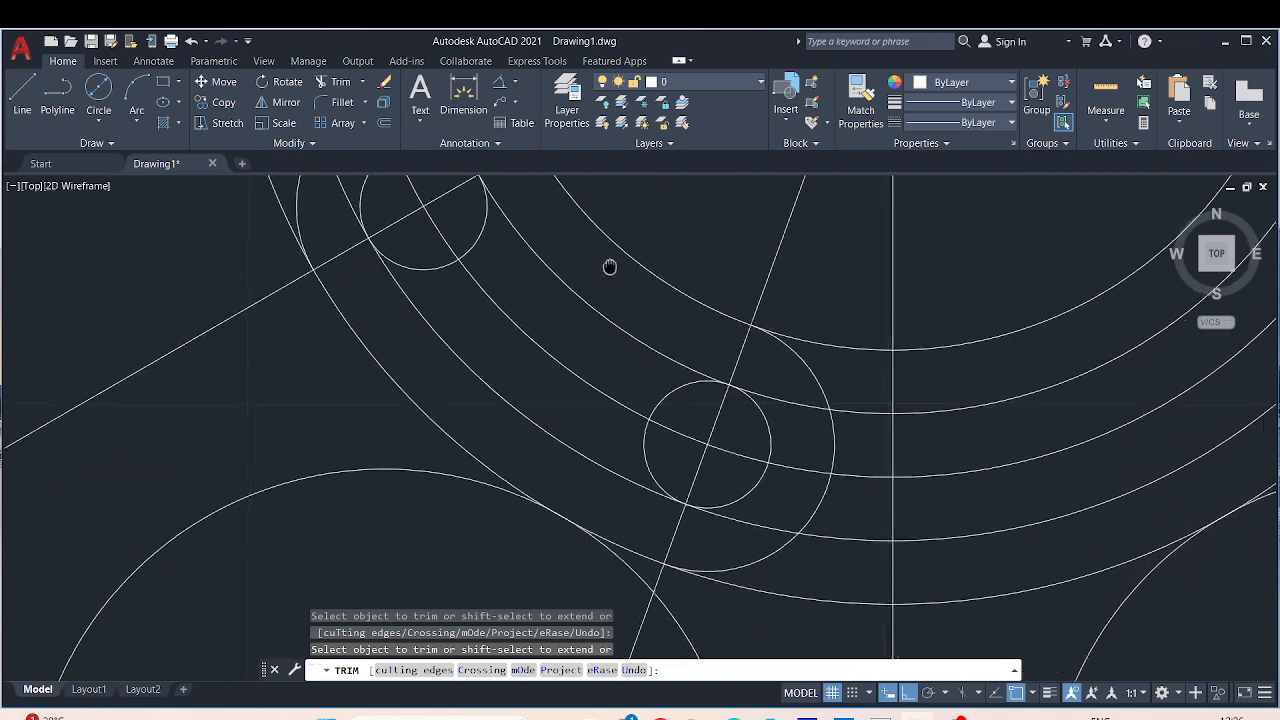
Step: Check the slot ends in the reference and trim the inner half of the radius 5 circle on the shallower angled line
scroll(829, 261, down, 2)
scroll(857, 323, up, 2)
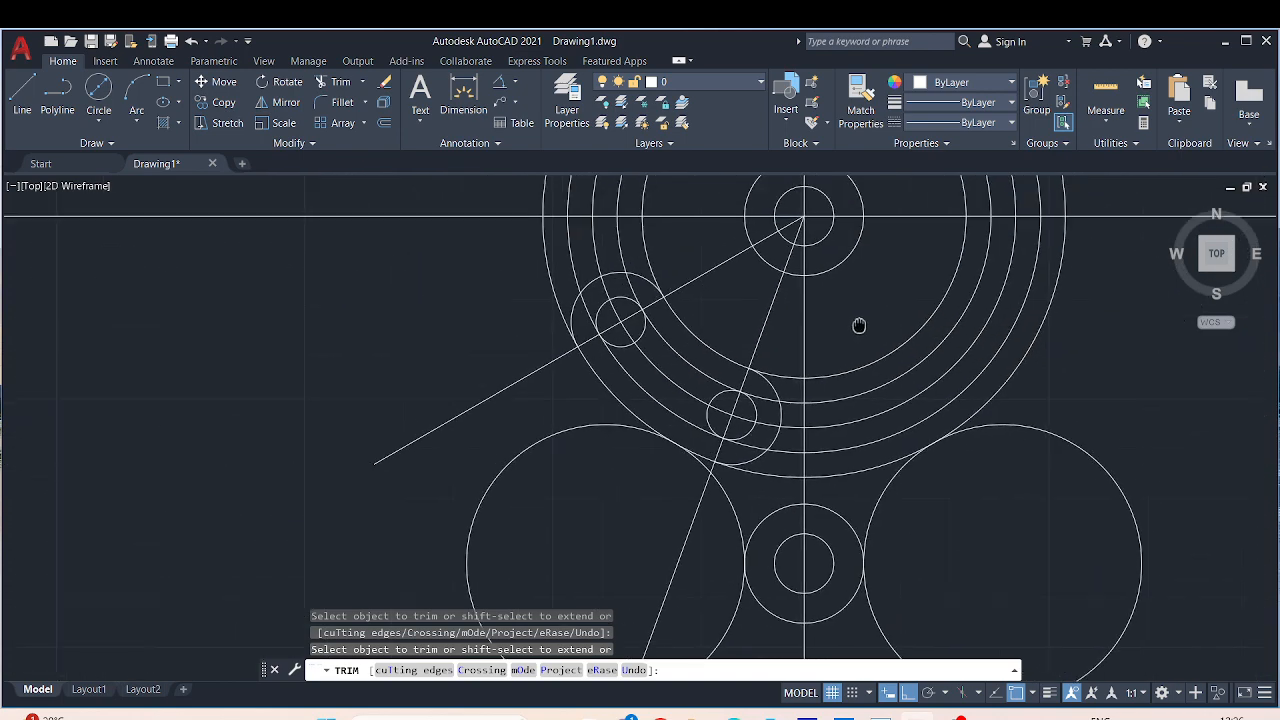
scroll(646, 320, up, 3)
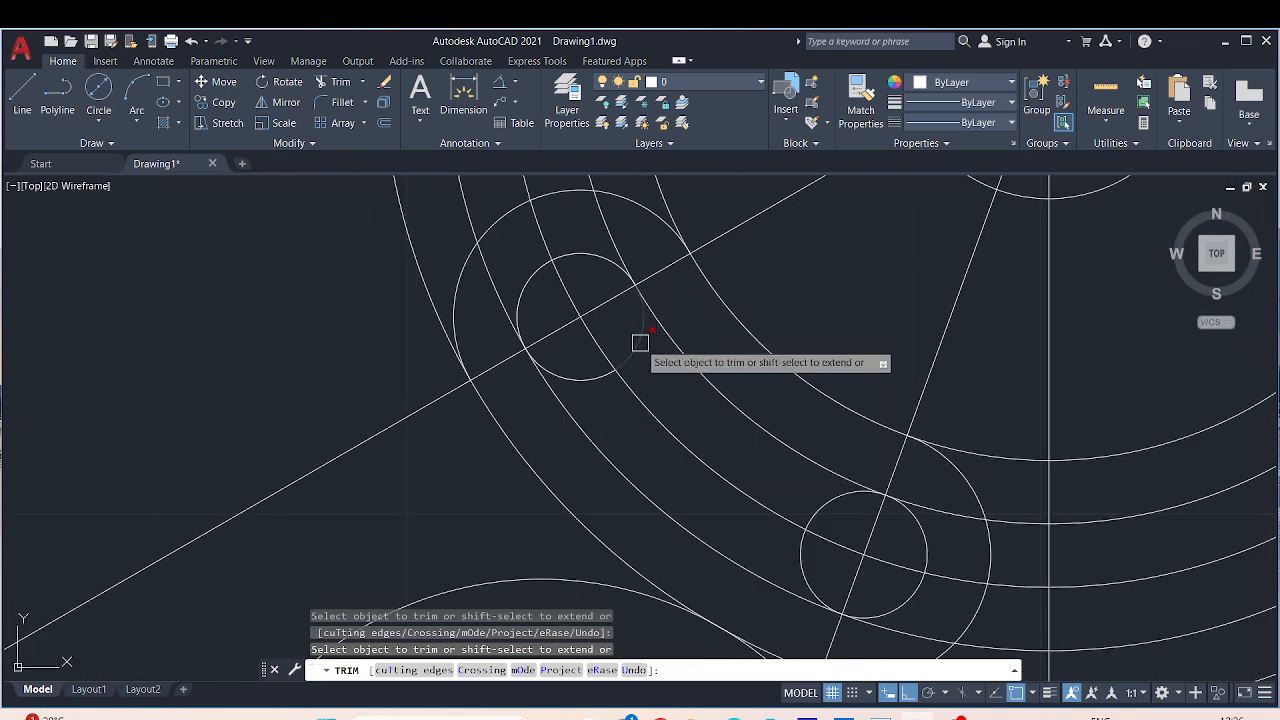
scroll(228, 351, down, 4)
mouse_move(211, 341)
middle_down()
mouse_move(874, 486)
mouse_move(1028, 553)
middle_up()
scroll(1030, 552, down, 4)
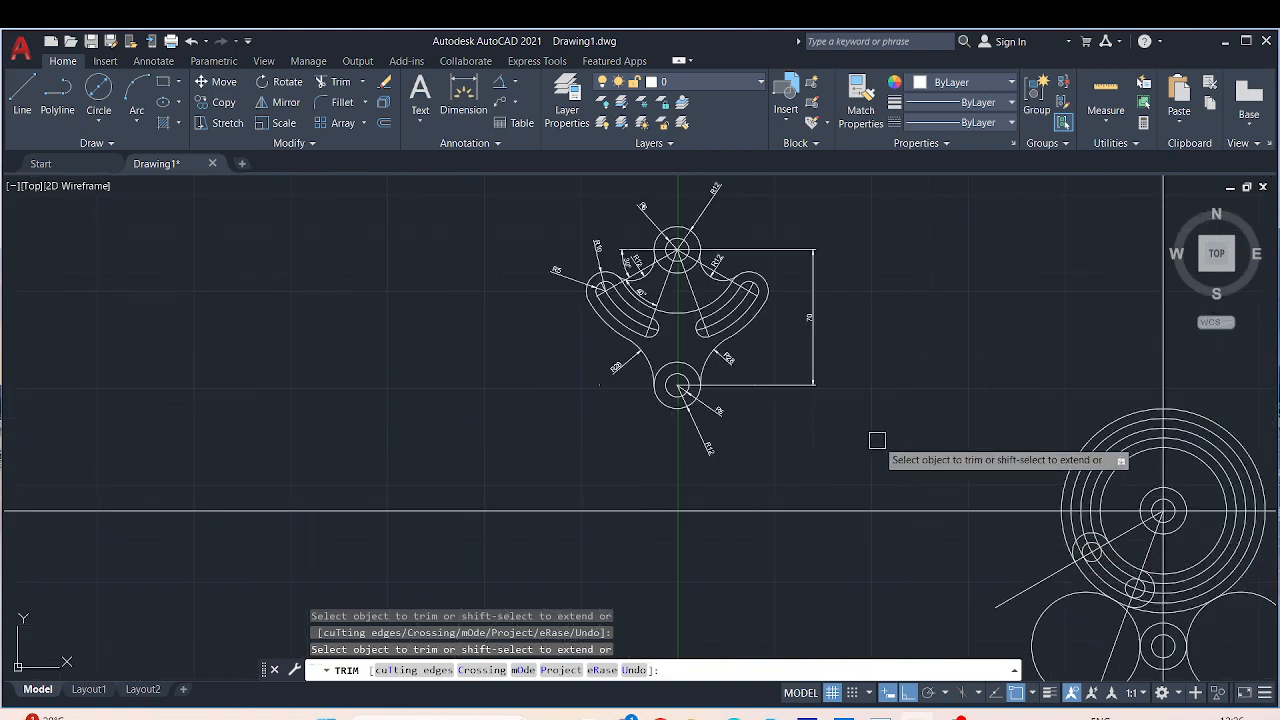
middle_drag(877, 440, 150, 195)
scroll(150, 195, up, 2)
scroll(461, 394, up, 6)
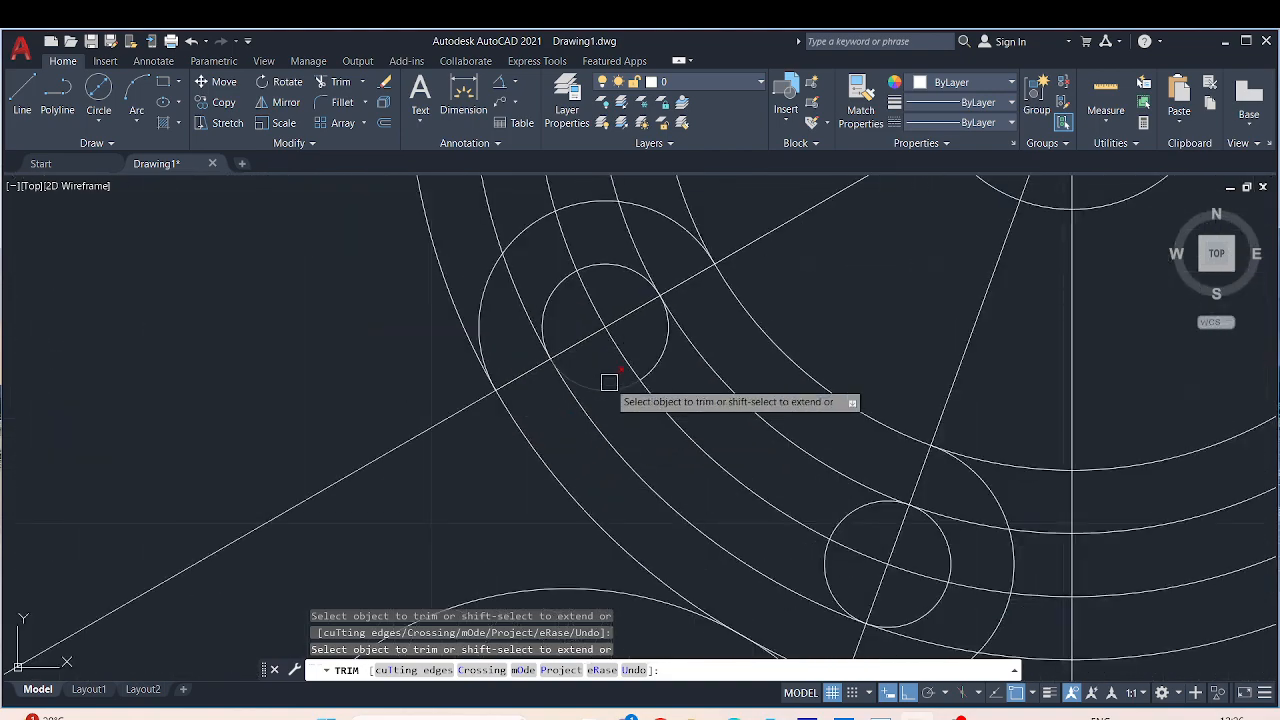
click(609, 382)
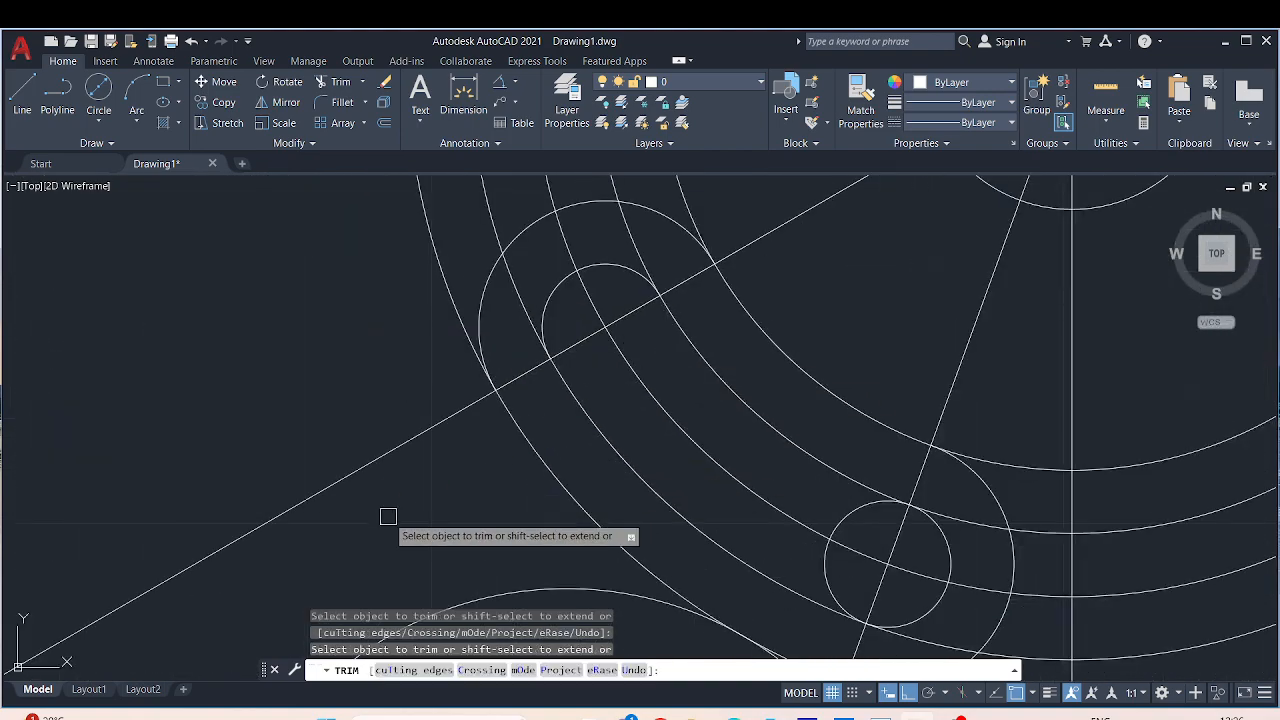
Step: Trim the inner half of the radius 5 circle on the steeper angled line and finish trimming
middle_drag(386, 517, 94, 195)
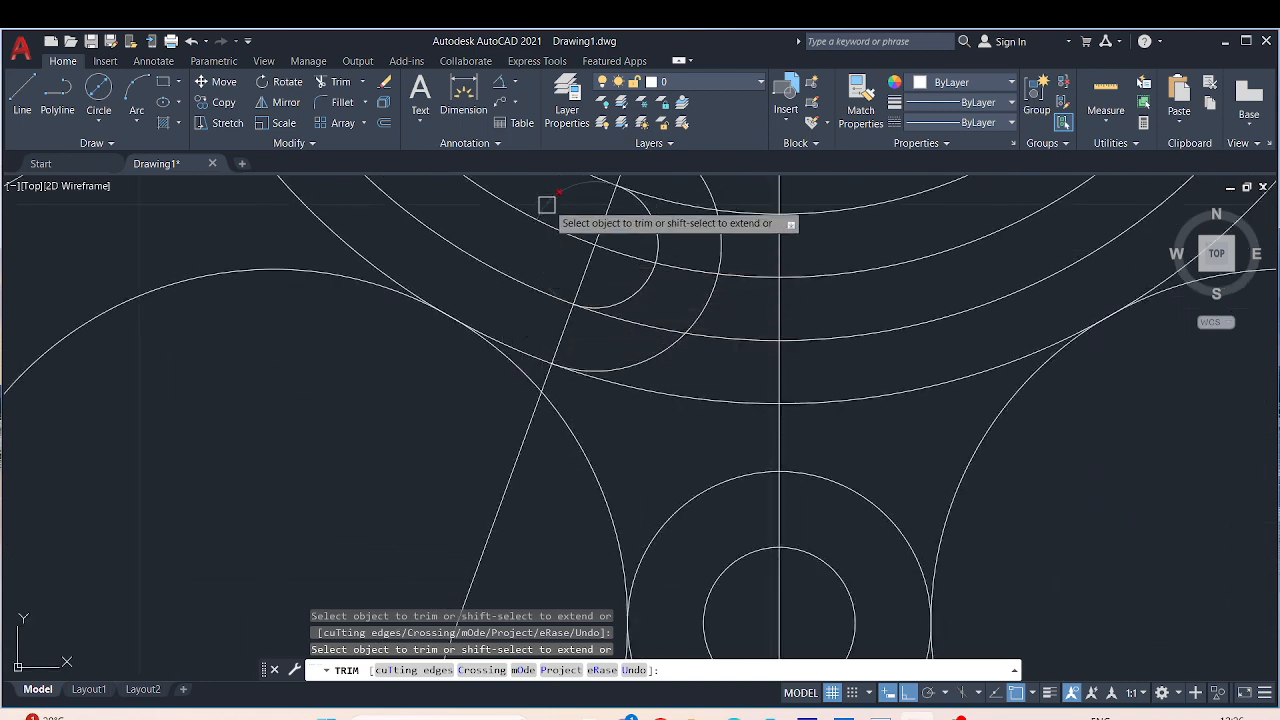
scroll(288, 340, down, 6)
middle_drag(284, 345, 343, 479)
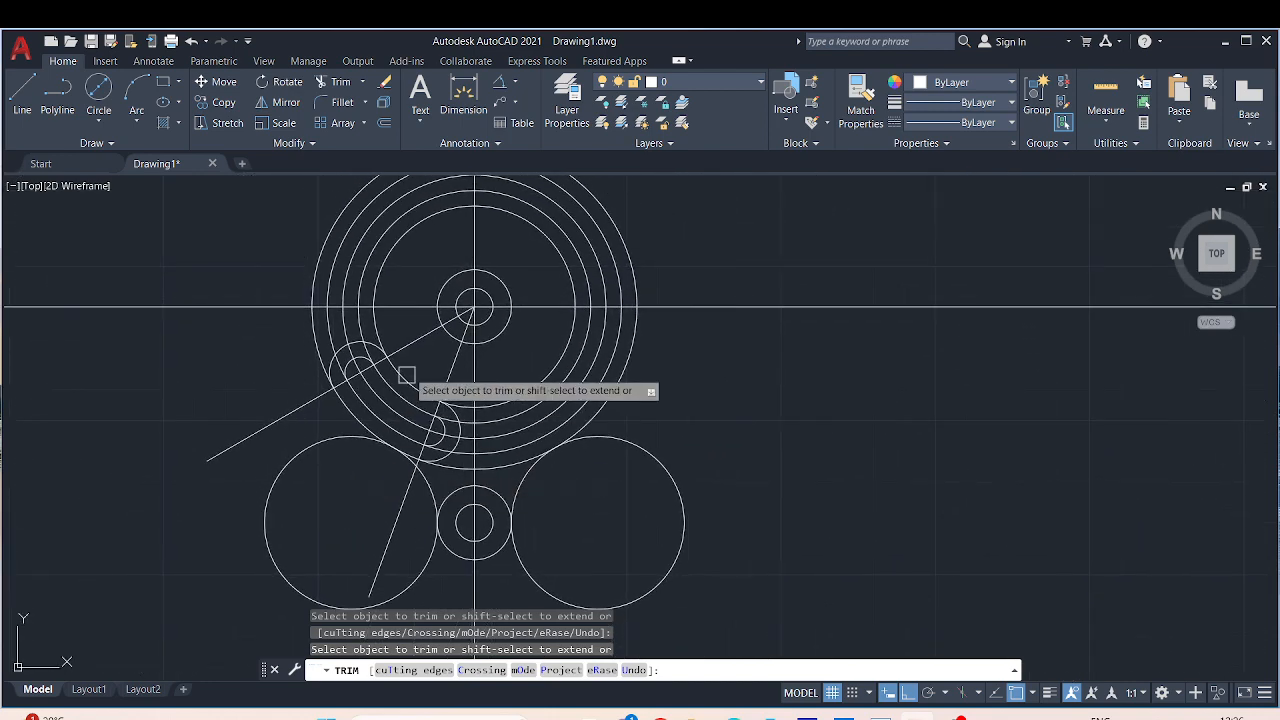
key(Escape)
Step: Mirror the left slot's four end arcs and both angled lines about the vertical centreline, keeping the source objects
scroll(376, 369, up, 6)
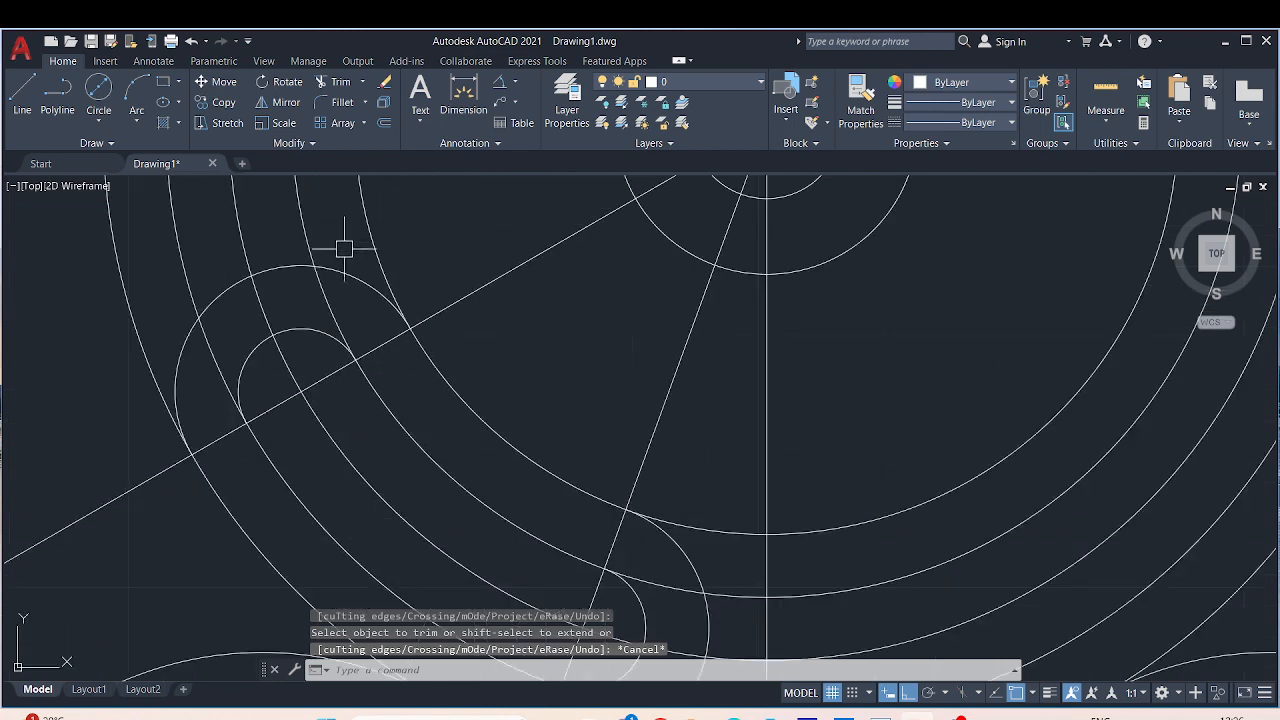
click(336, 265)
click(307, 335)
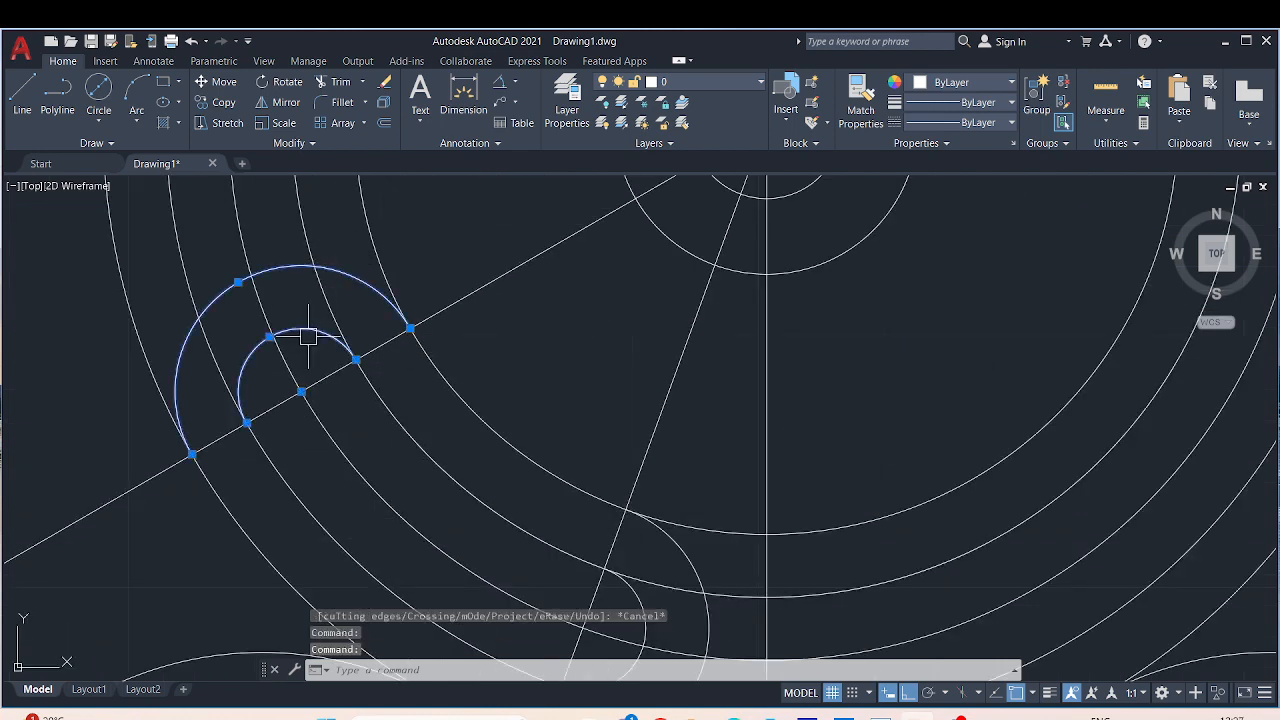
click(688, 558)
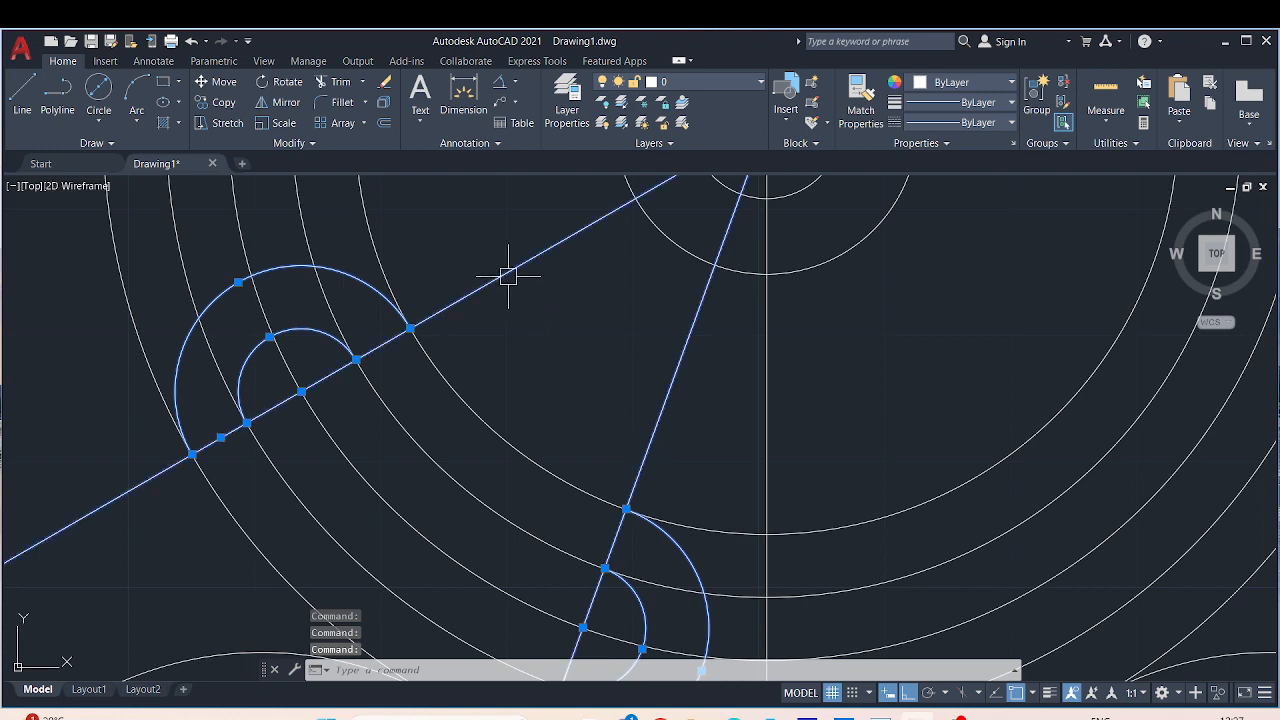
scroll(508, 276, down, 3)
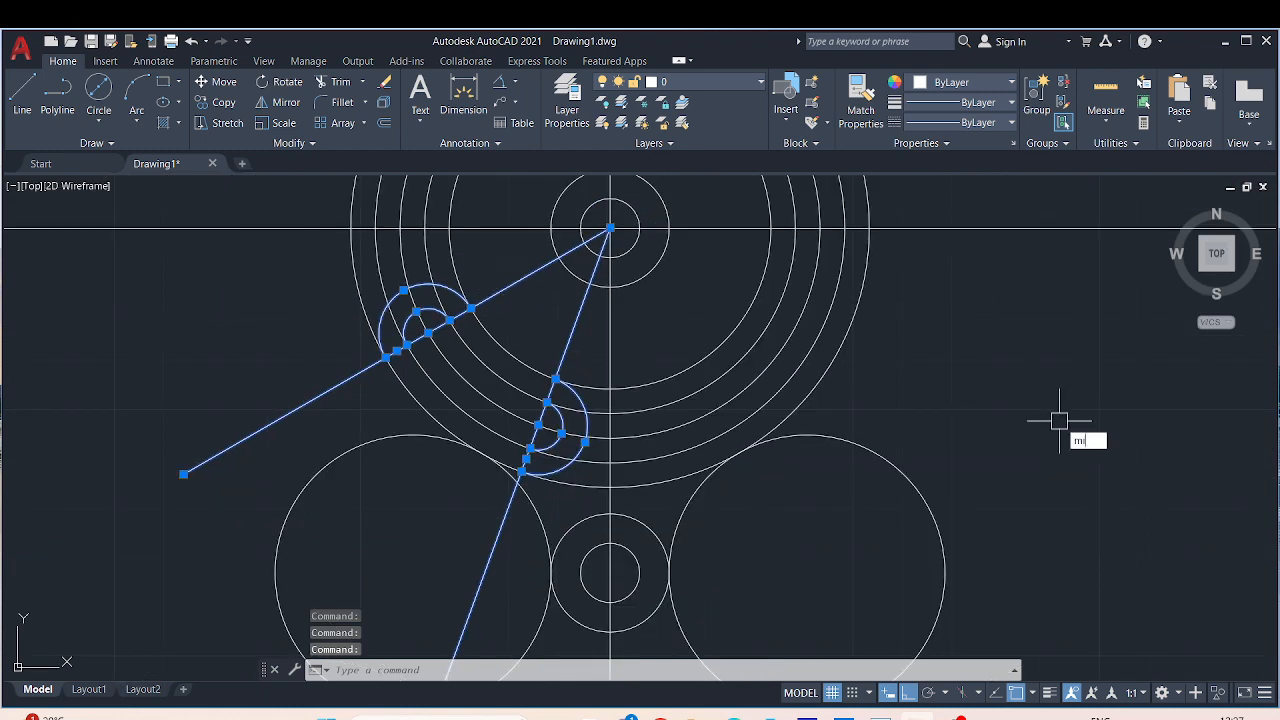
key(Return)
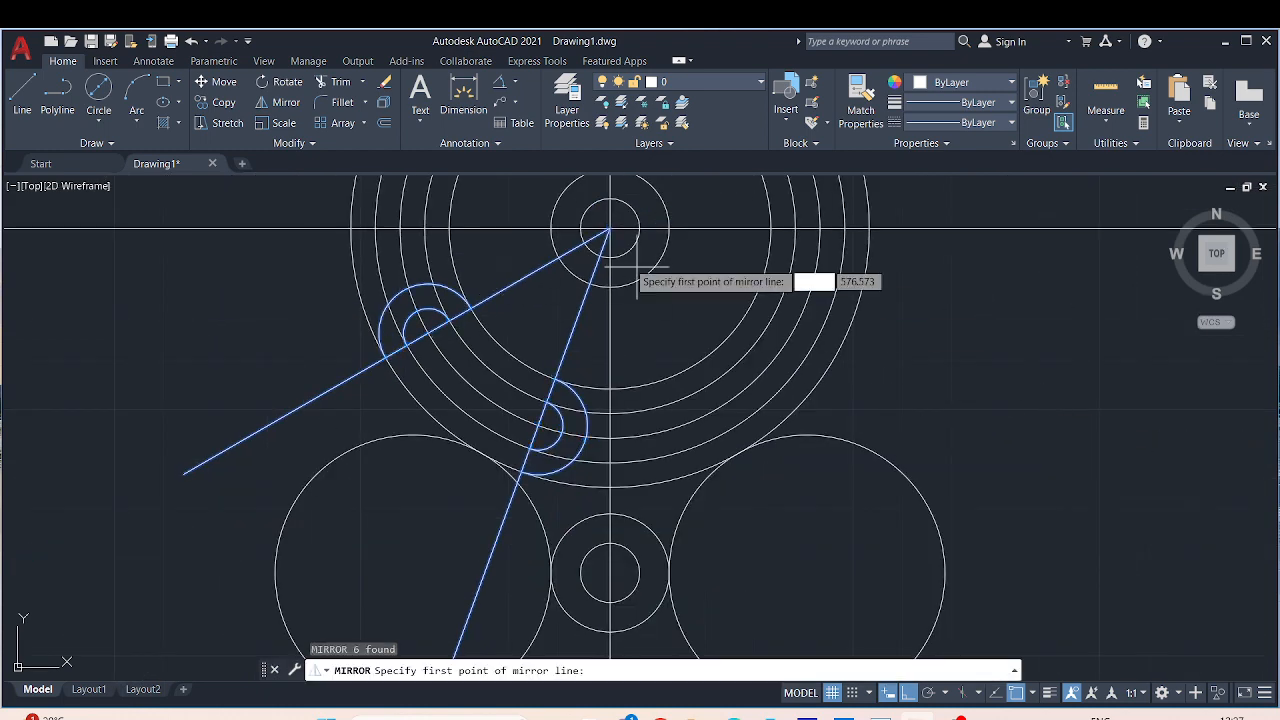
click(609, 229)
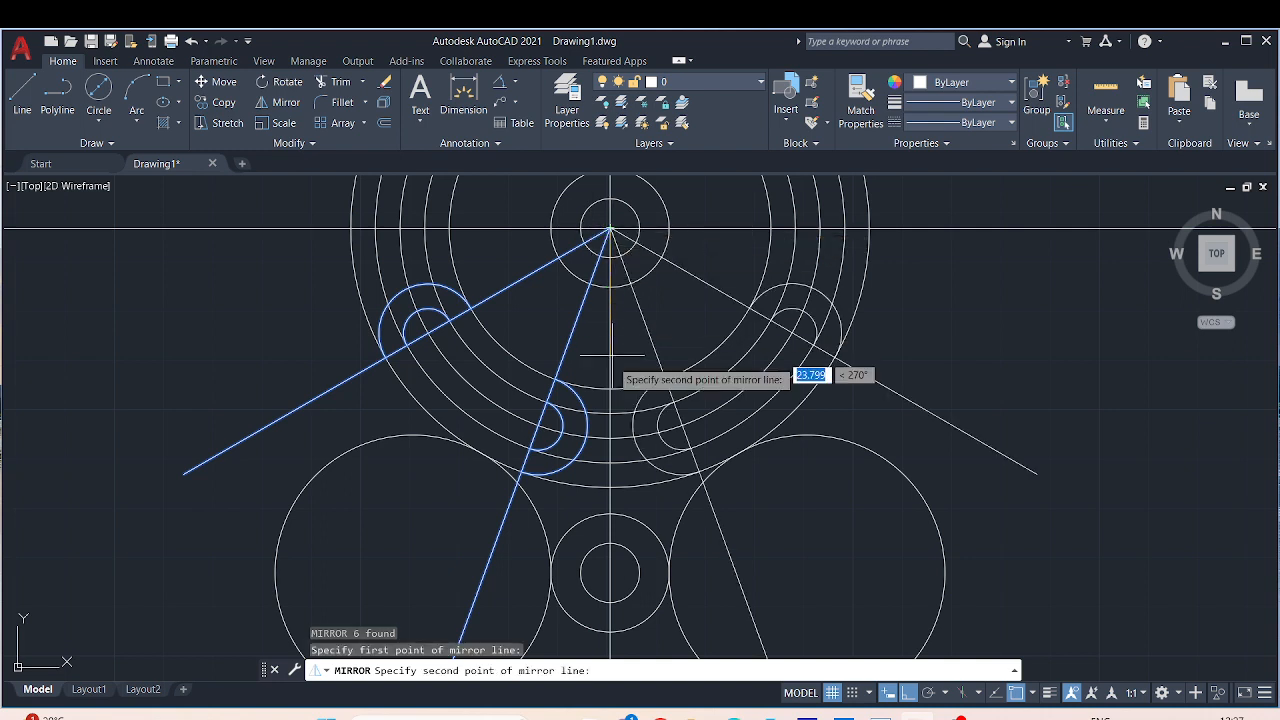
click(610, 388)
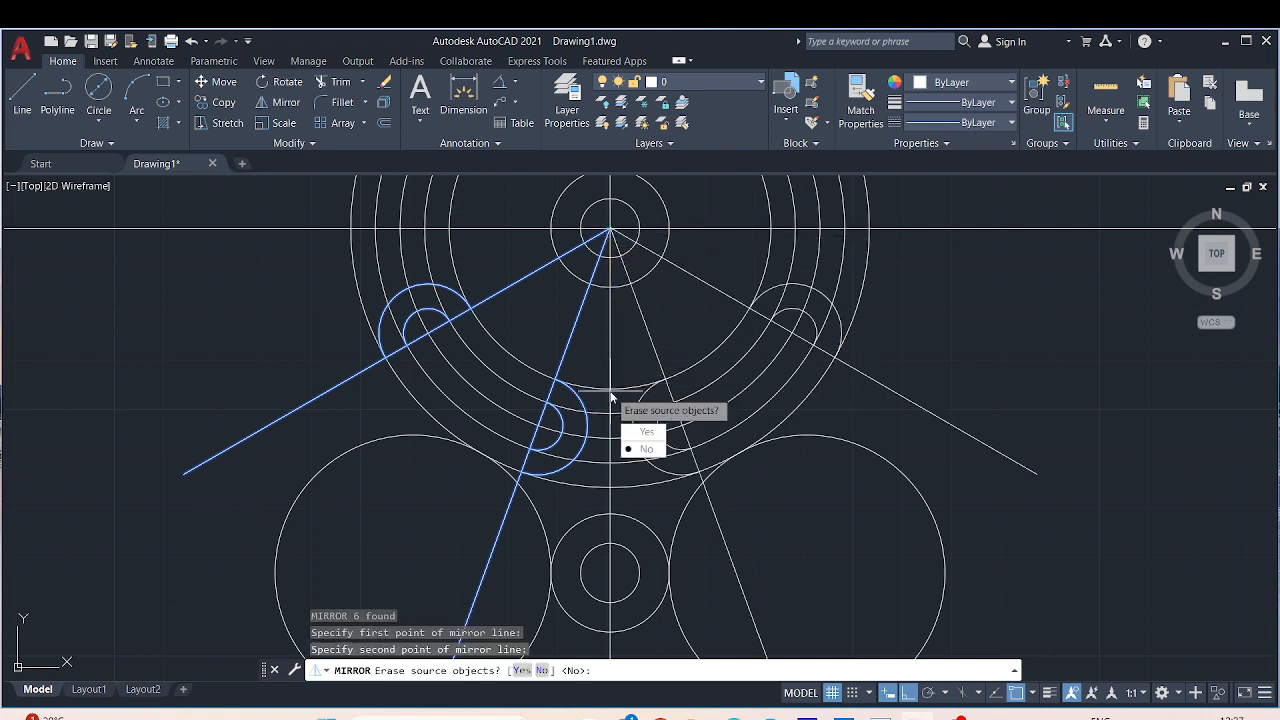
click(658, 451)
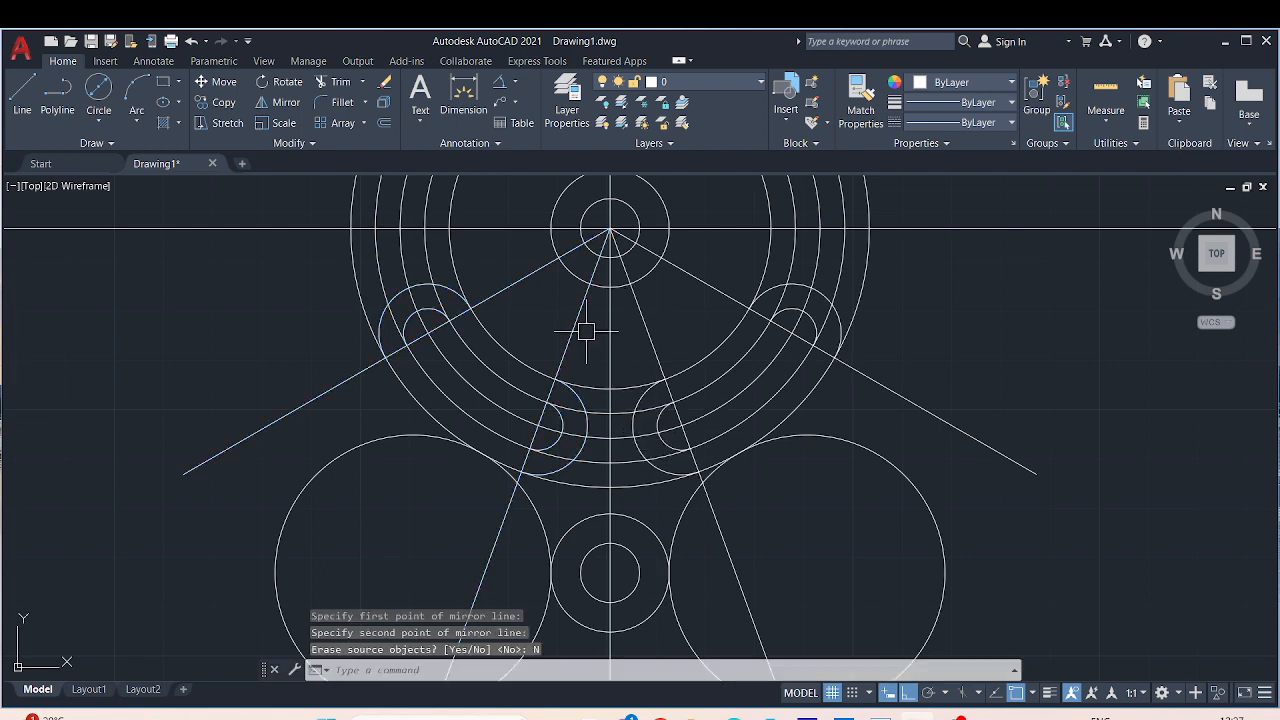
Step: Trim the upper halves of the large concentric circles above the horizontal construction line, on both sides of the vertical centreline
scroll(520, 480, down, 1)
mouse_move(600, 379)
middle_down()
mouse_move(520, 480)
mouse_move(639, 485)
middle_up()
scroll(639, 485, down, 1)
mouse_move(871, 354)
middle_down()
mouse_move(970, 400)
mouse_move(866, 397)
middle_up()
scroll(970, 400, down, 1)
scroll(777, 374, up, 2)
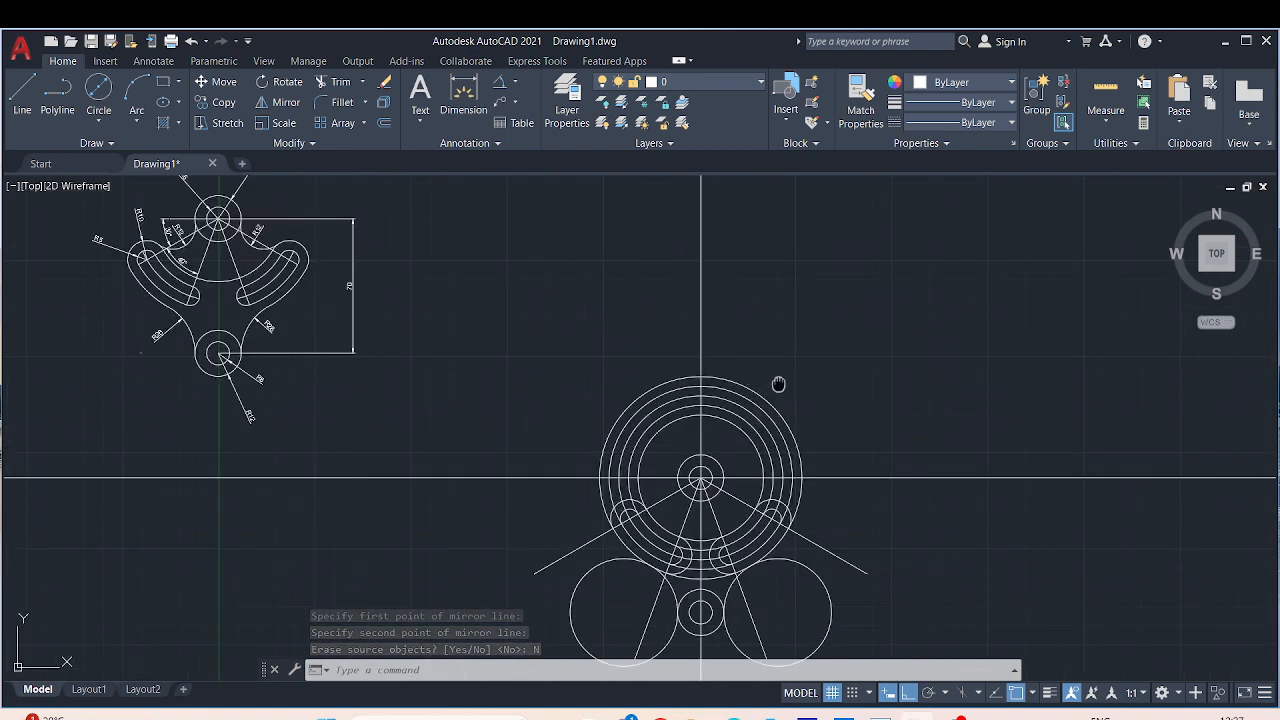
middle_drag(777, 377, 787, 356)
key(Escape)
text(tr)
key(Return)
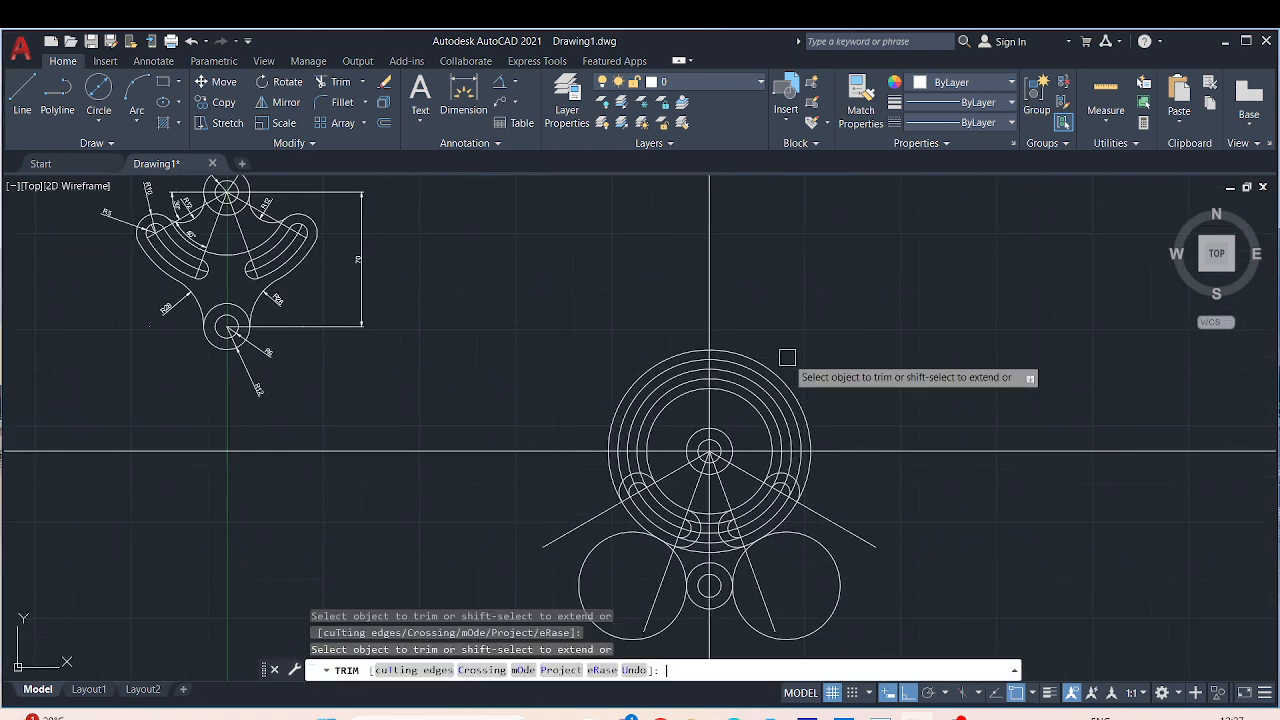
click(779, 325)
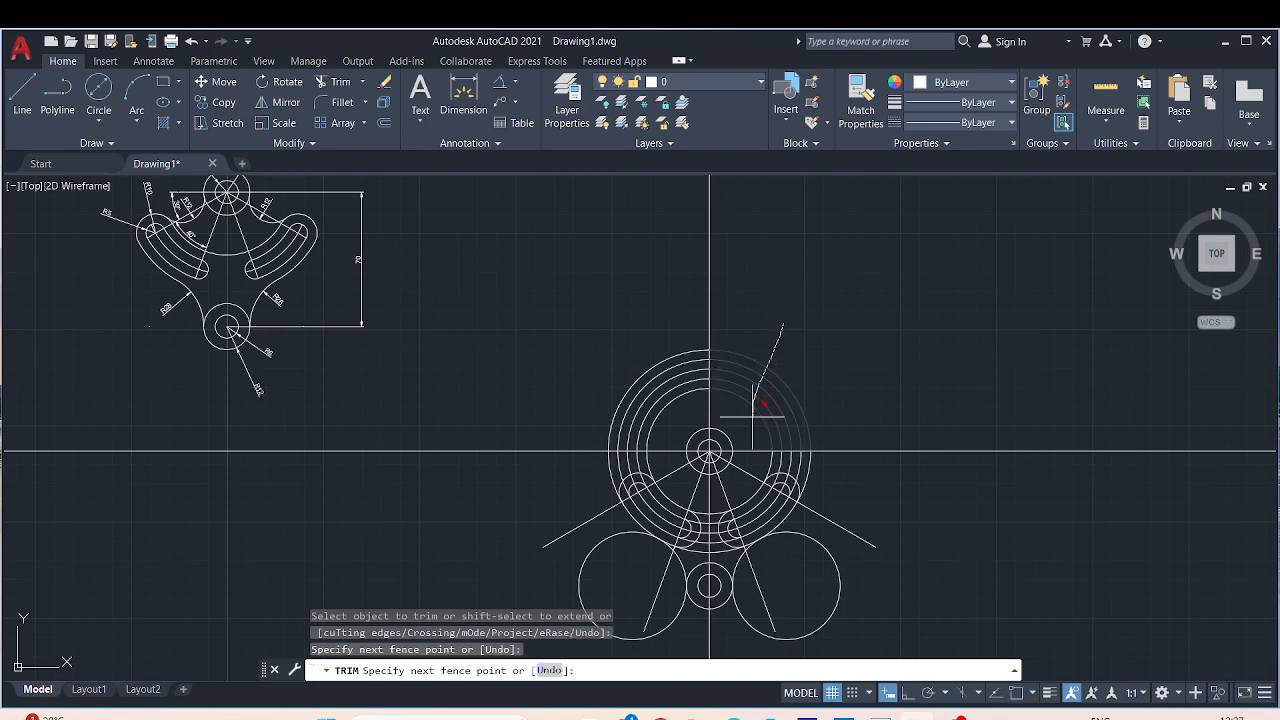
key(Return)
click(600, 315)
drag(675, 416, 677, 420)
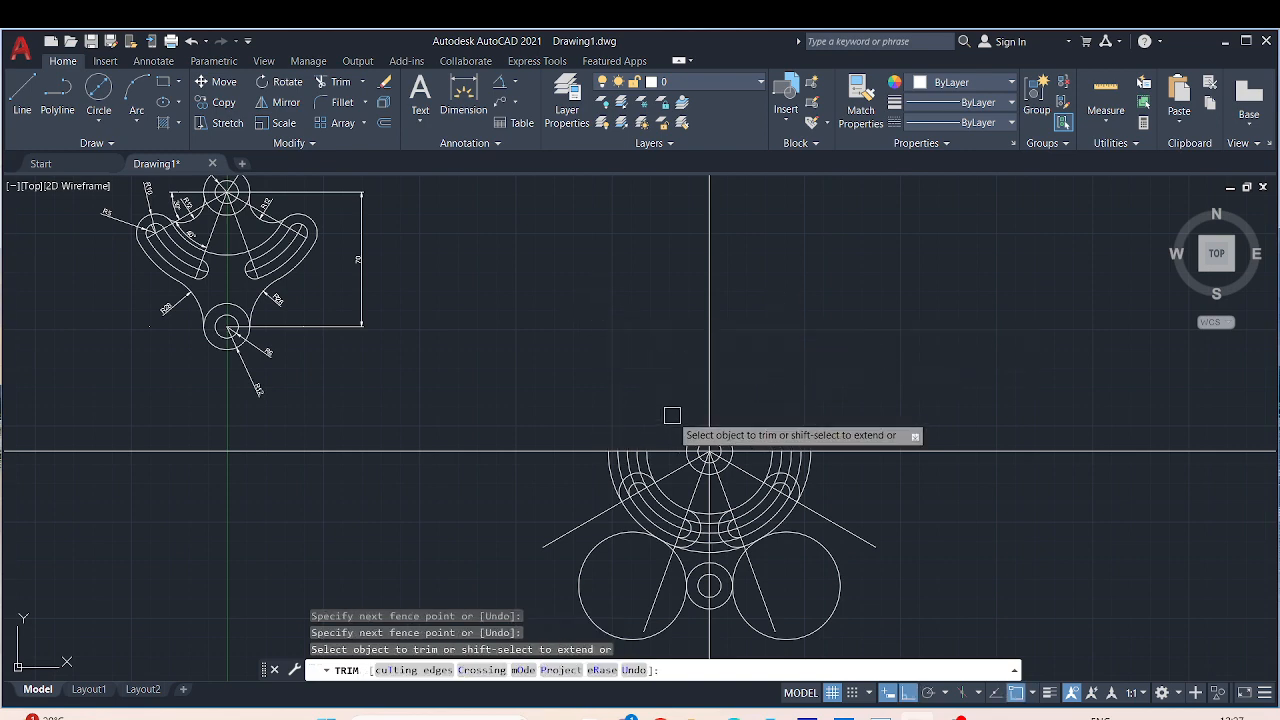
Step: Trim the concentric arc portions between the horizontal construction line and the left slot's outer end
scroll(654, 433, up, 3)
middle_drag(640, 421, 683, 219)
drag(702, 369, 443, 366)
scroll(443, 366, down, 4)
middle_drag(443, 366, 333, 300)
scroll(543, 323, up, 5)
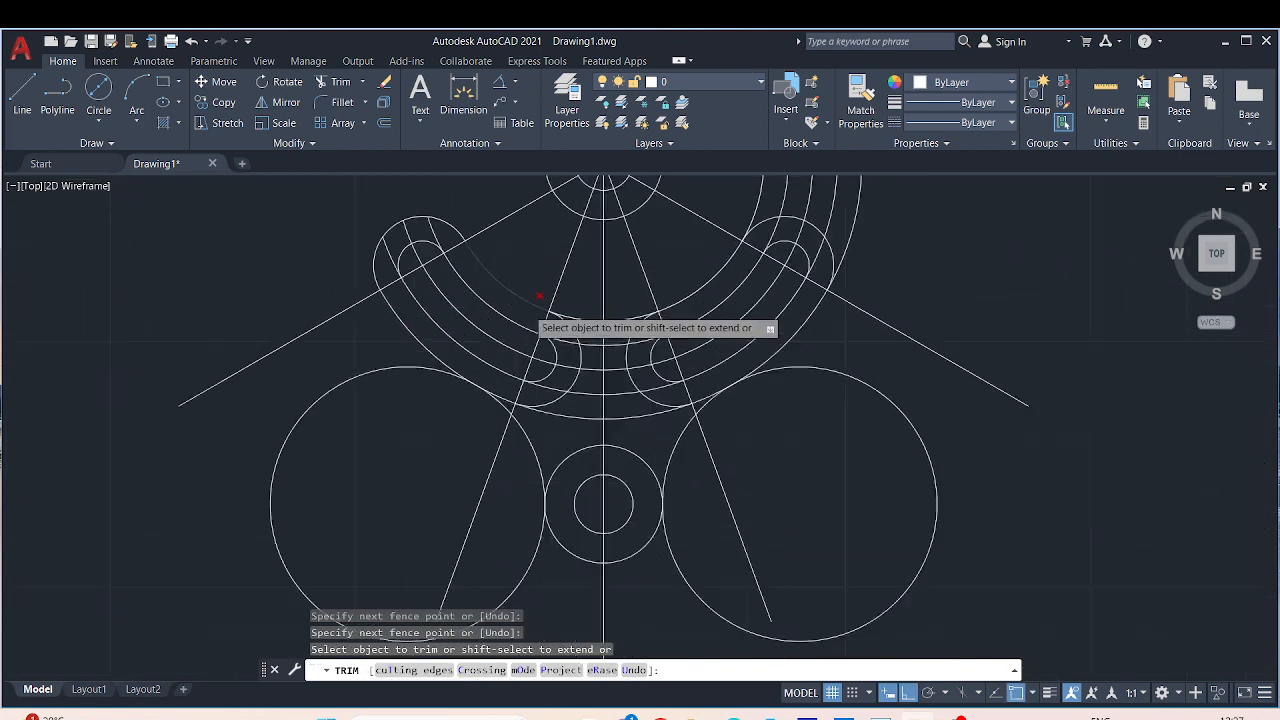
Step: Trim the concentric arcs between the two slots' inner ends, on both sides of the vertical centreline
drag(670, 210, 674, 480)
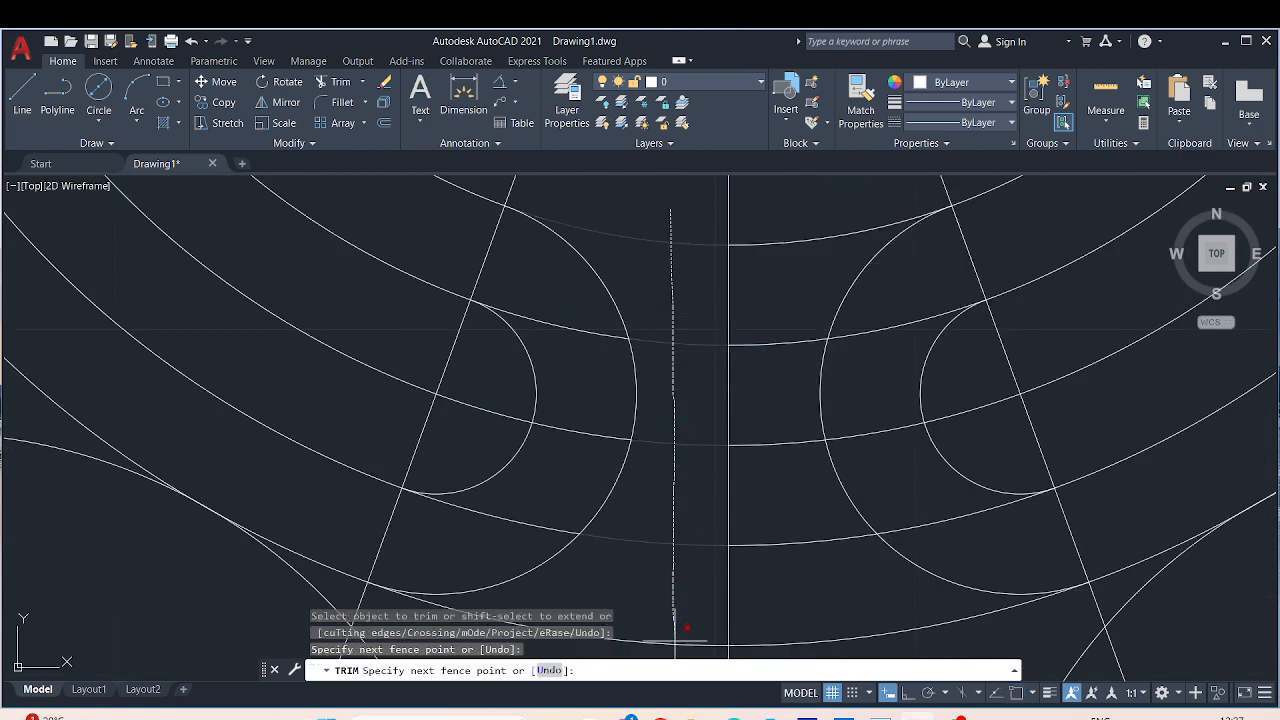
drag(675, 641, 676, 641)
drag(770, 215, 784, 439)
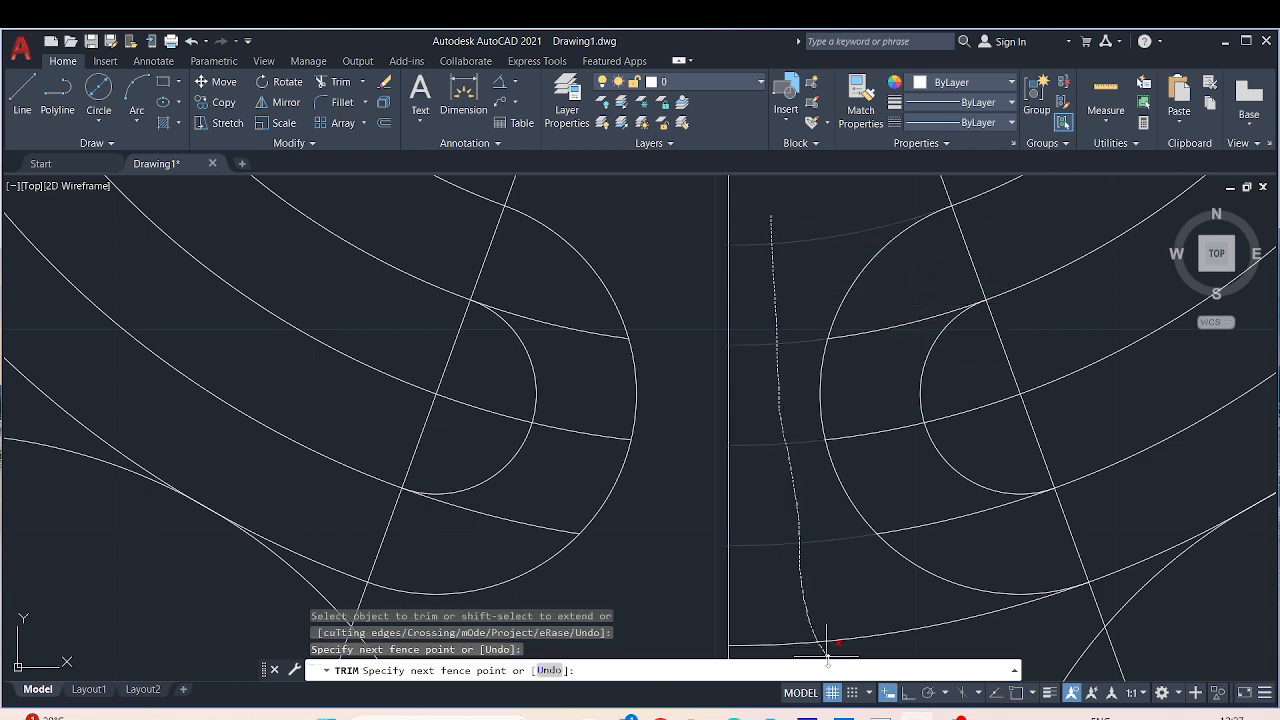
drag(828, 658, 828, 662)
Step: Trim the concentric arc portions between the right slot's outer end and the horizontal construction line
scroll(735, 321, down, 3)
scroll(1080, 269, down, 1)
middle_drag(1091, 260, 898, 403)
scroll(908, 394, up, 6)
drag(723, 311, 312, 226)
scroll(479, 272, down, 2)
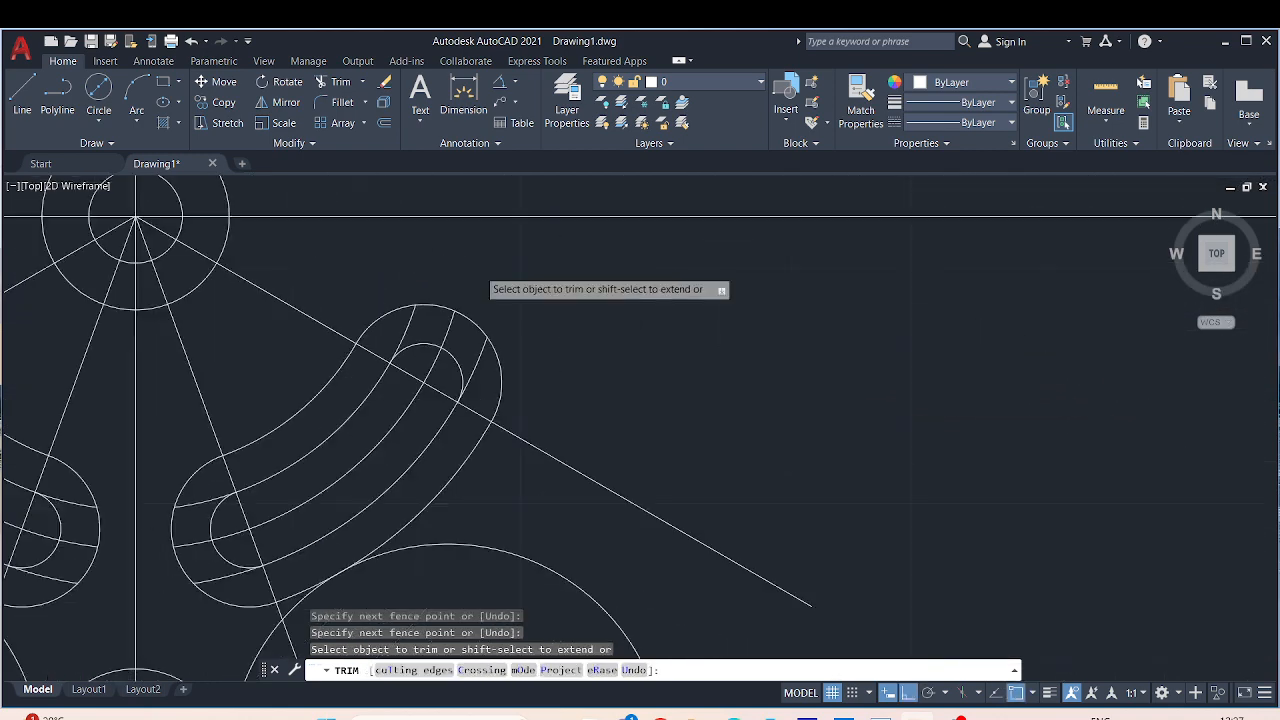
Step: Trim the two large side circles, keeping only the arcs that join the slots to the lower boss
scroll(600, 300, down, 2)
scroll(857, 326, down, 1)
scroll(831, 220, down, 3)
middle_drag(831, 218, 913, 352)
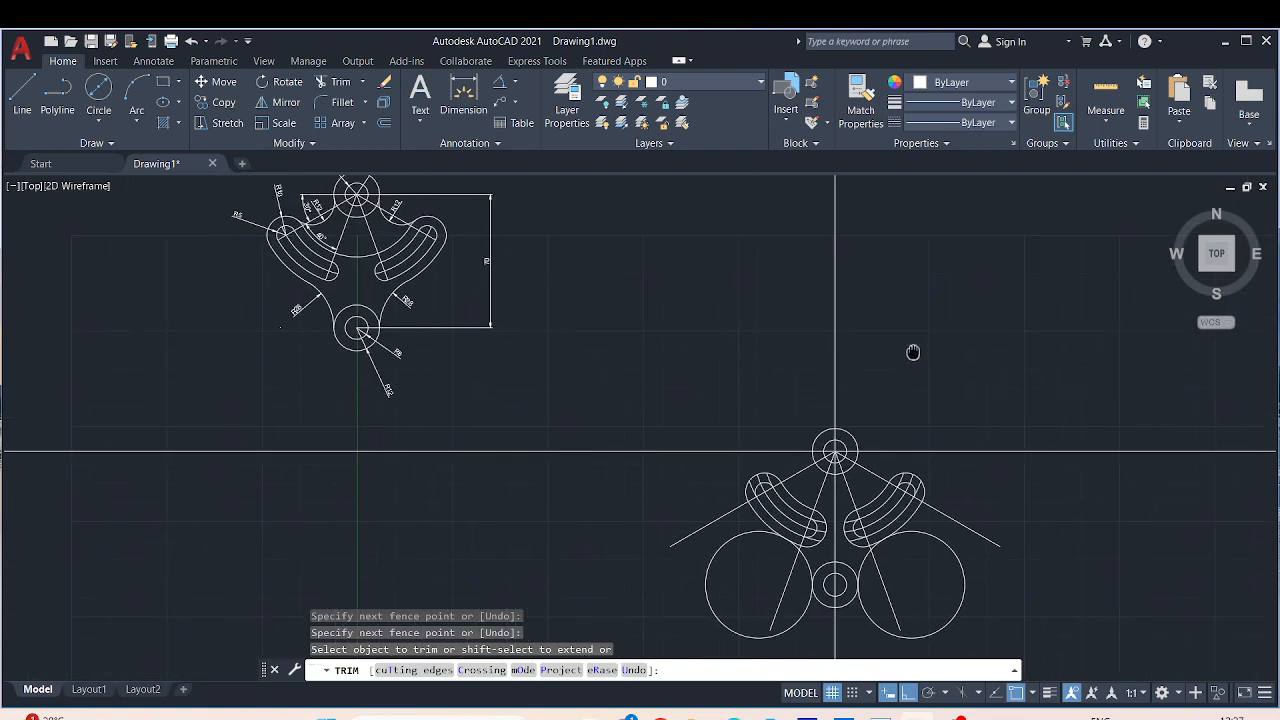
mouse_move(720, 283)
middle_down()
mouse_move(755, 317)
mouse_move(729, 291)
mouse_move(747, 287)
middle_up()
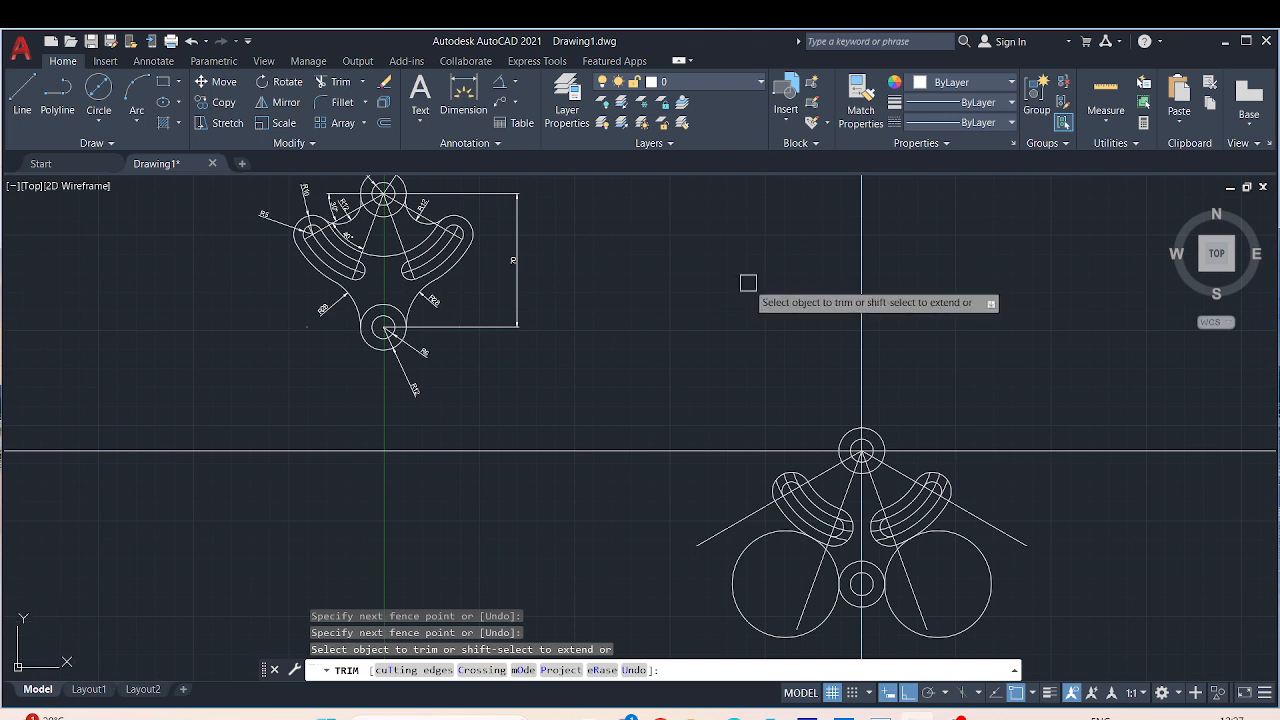
click(752, 633)
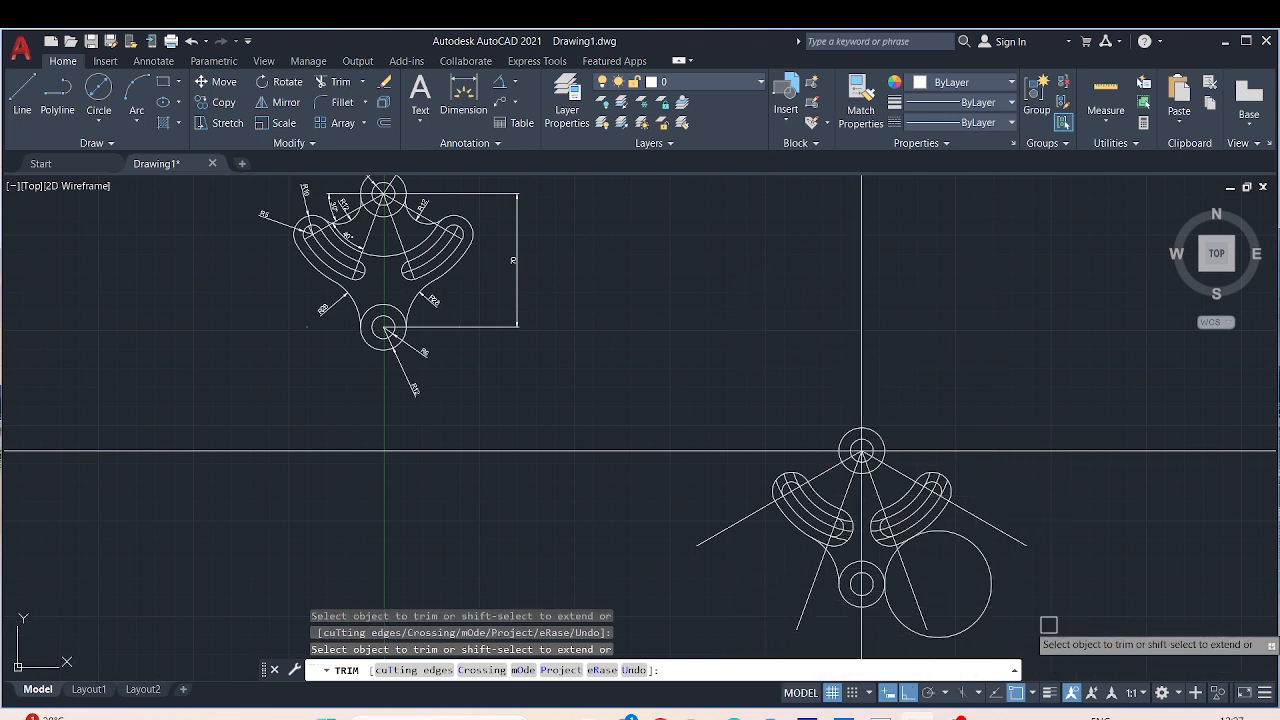
scroll(990, 612, up, 6)
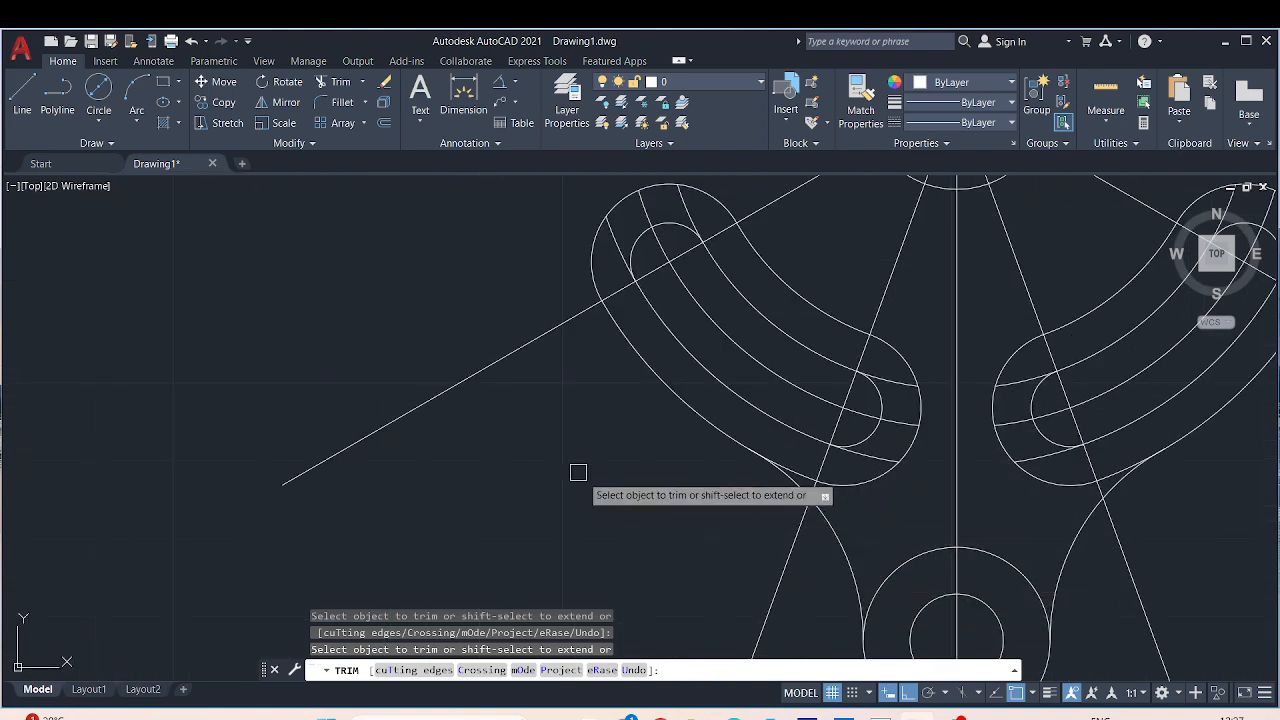
scroll(580, 508, down, 3)
middle_drag(580, 508, 779, 614)
scroll(675, 503, down, 4)
middle_drag(586, 460, 688, 546)
middle_drag(801, 331, 864, 394)
key(Escape)
Step: Examine the arcs joining the upper boss to the slot ends in the dimensioned reference
scroll(486, 317, up, 6)
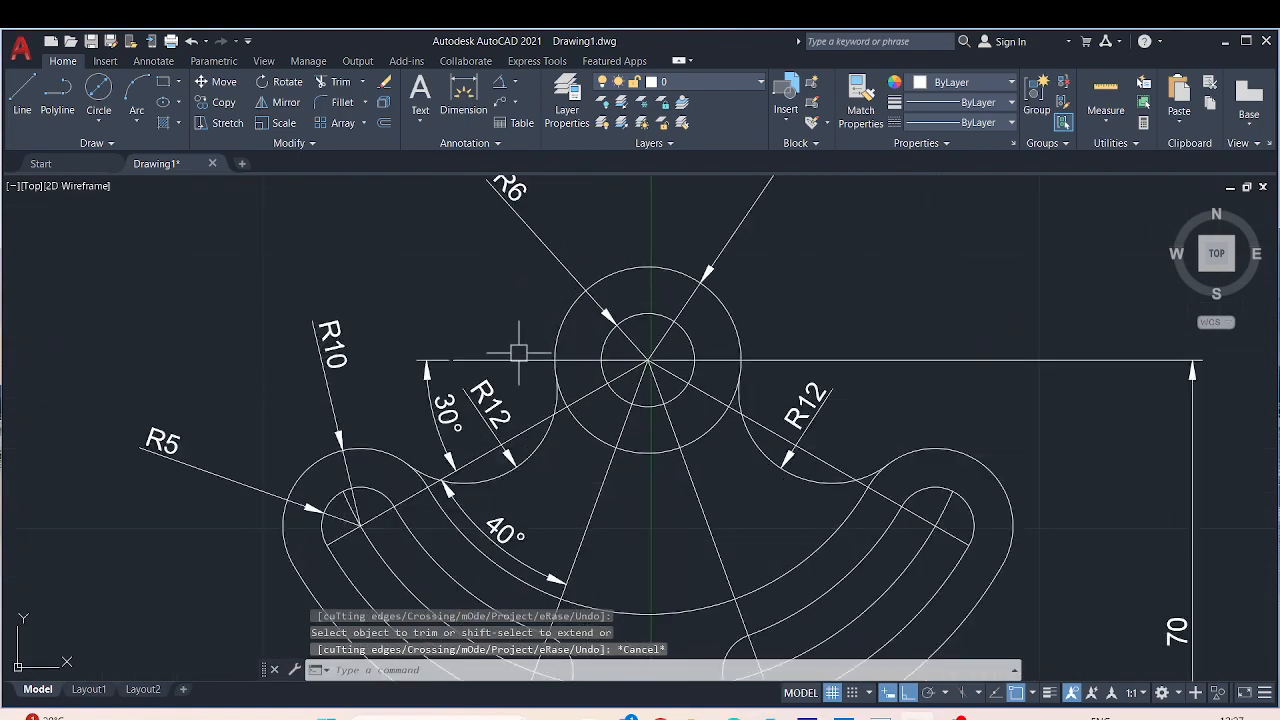
middle_drag(558, 467, 582, 453)
scroll(526, 400, up, 5)
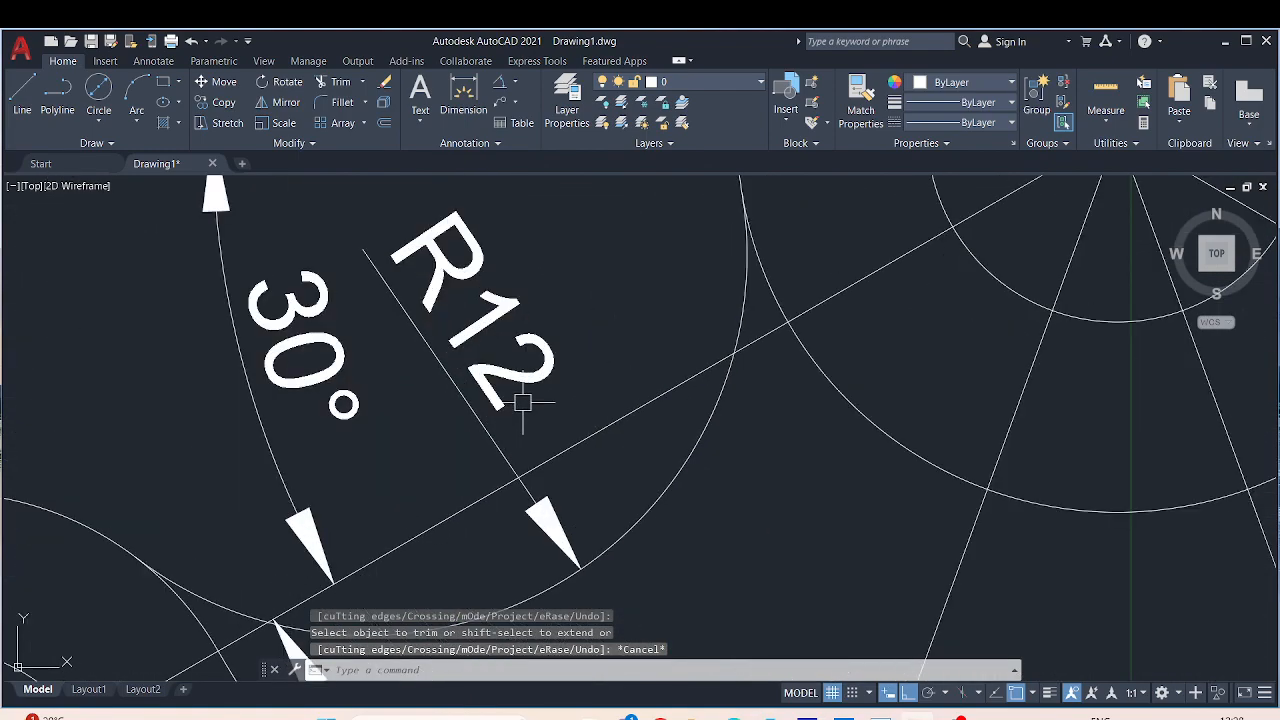
scroll(537, 400, down, 1)
scroll(508, 352, down, 2)
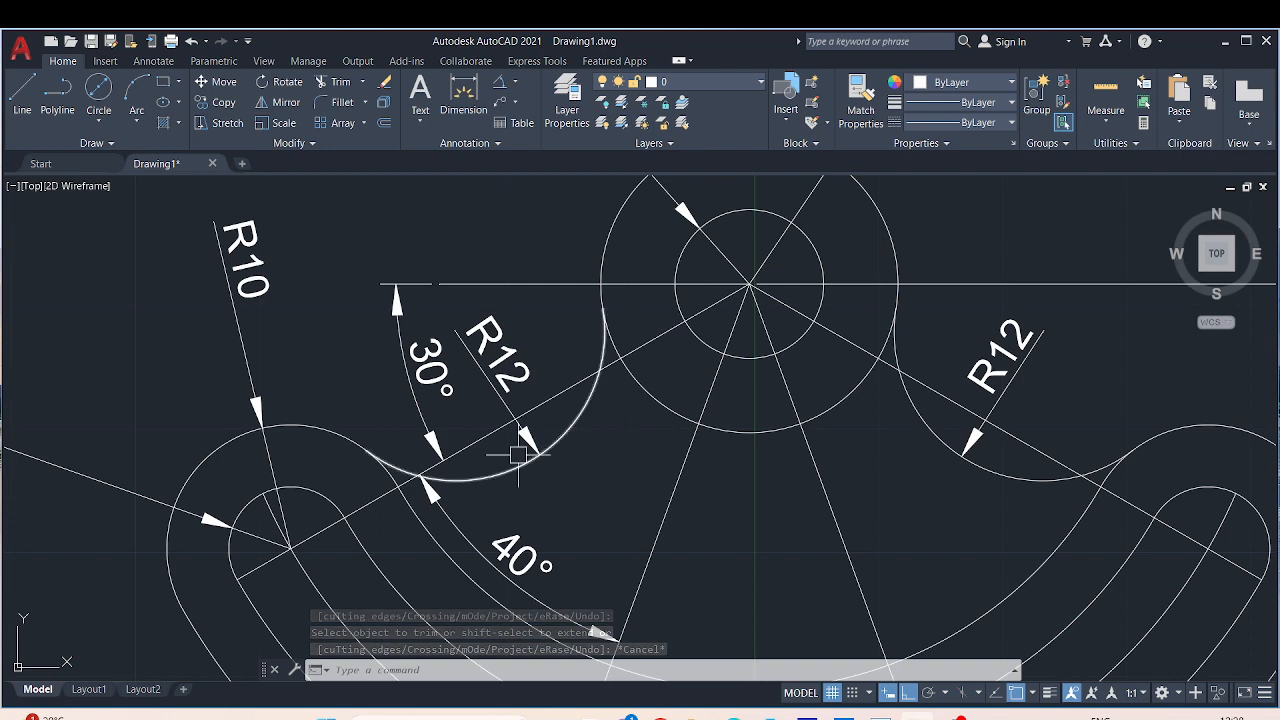
scroll(595, 429, down, 4)
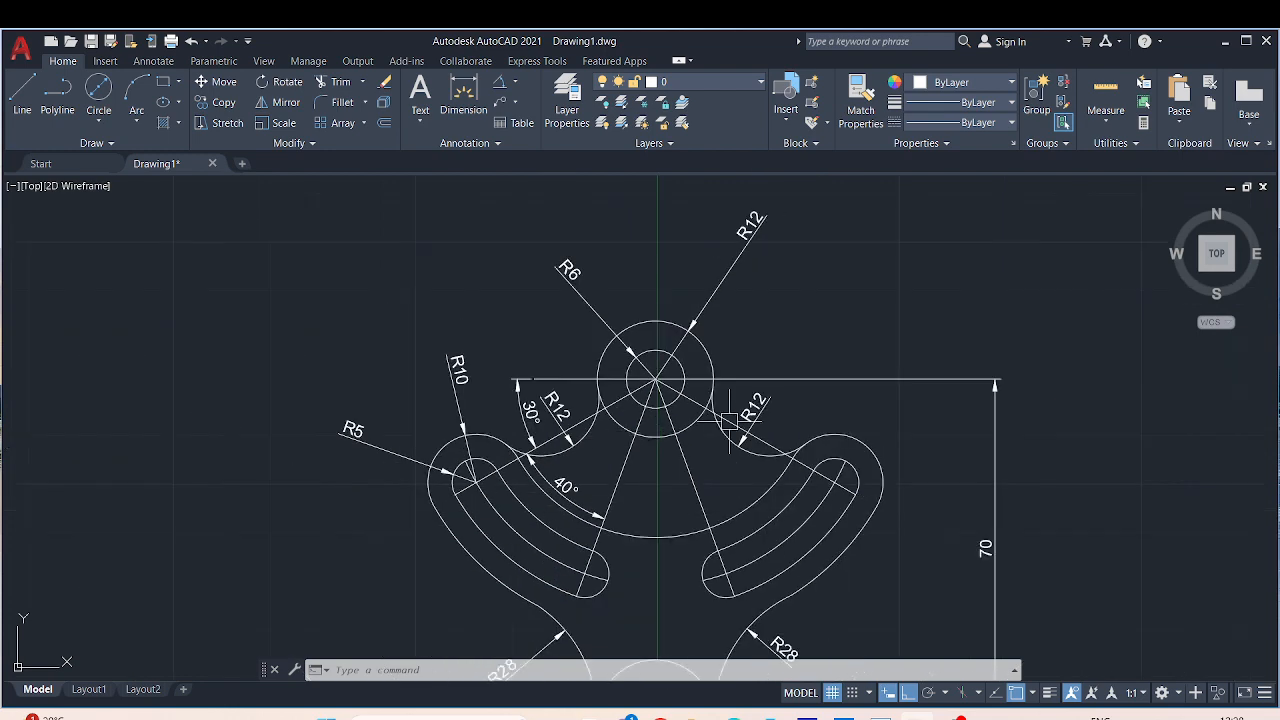
middle_drag(962, 492, 500, 236)
scroll(545, 238, down, 6)
middle_drag(650, 290, 478, 308)
scroll(559, 394, up, 2)
scroll(574, 392, up, 3)
Step: Erase the horizontal and vertical construction lines through the upper boss's centre
key(Escape)
scroll(846, 286, down, 1)
scroll(968, 236, down, 1)
middle_drag(966, 238, 778, 389)
click(936, 313)
click(928, 522)
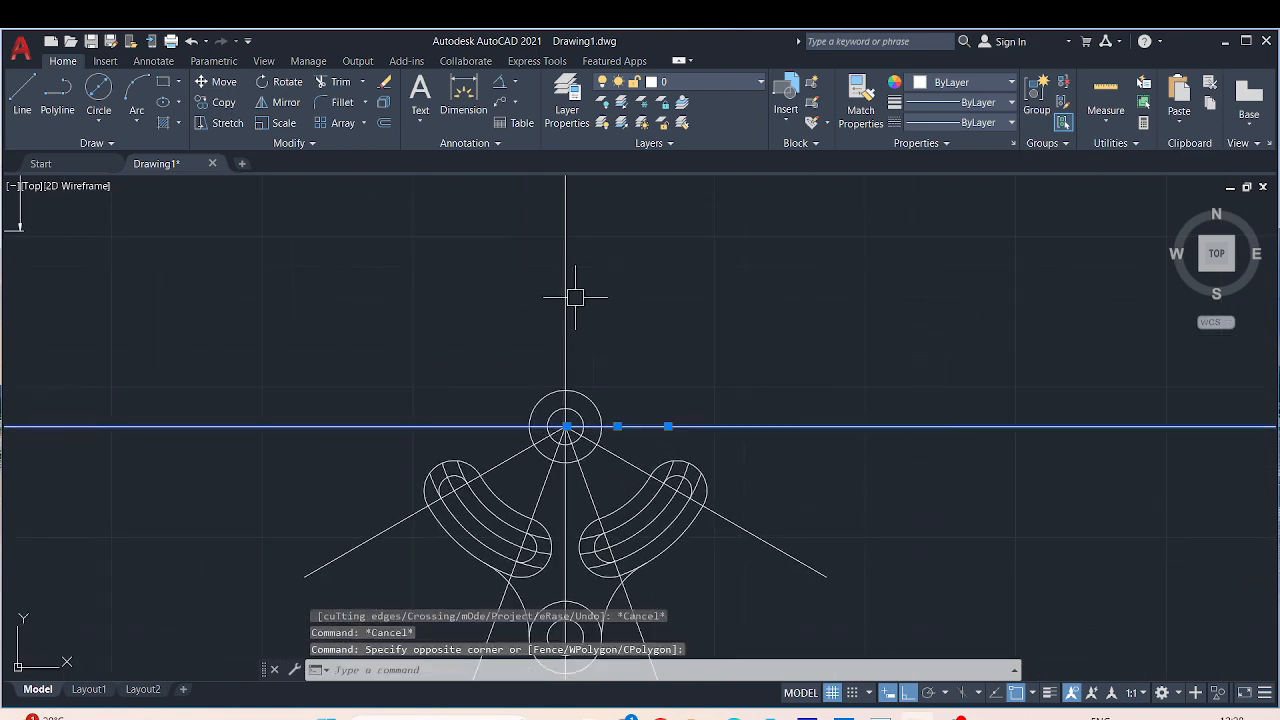
click(562, 300)
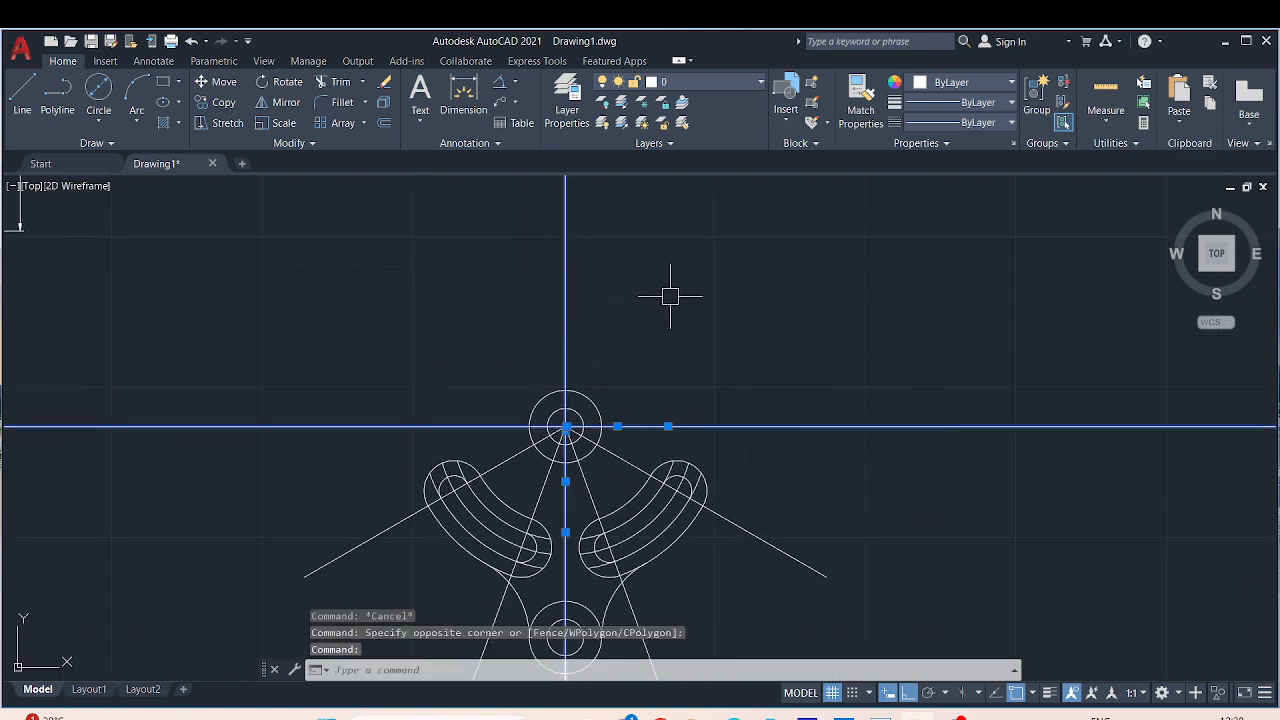
key(Delete)
middle_drag(671, 294, 695, 210)
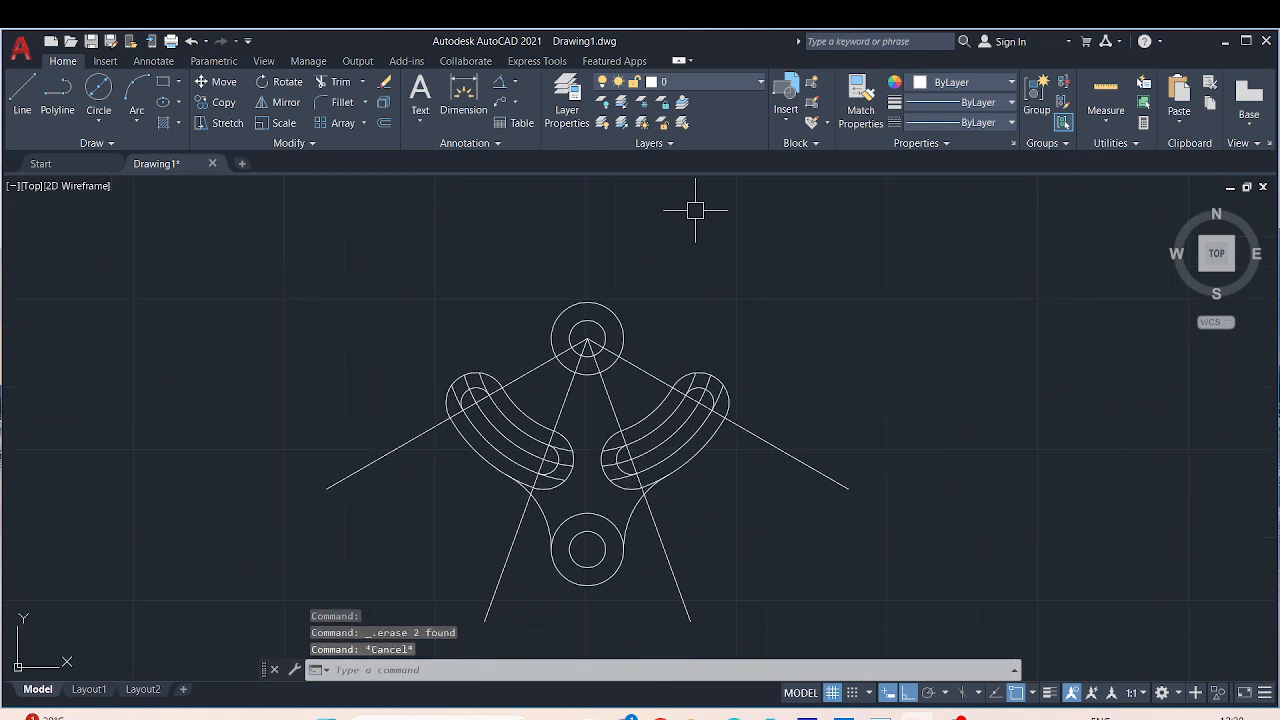
text(f)
key(Return)
text(r)
key(Return)
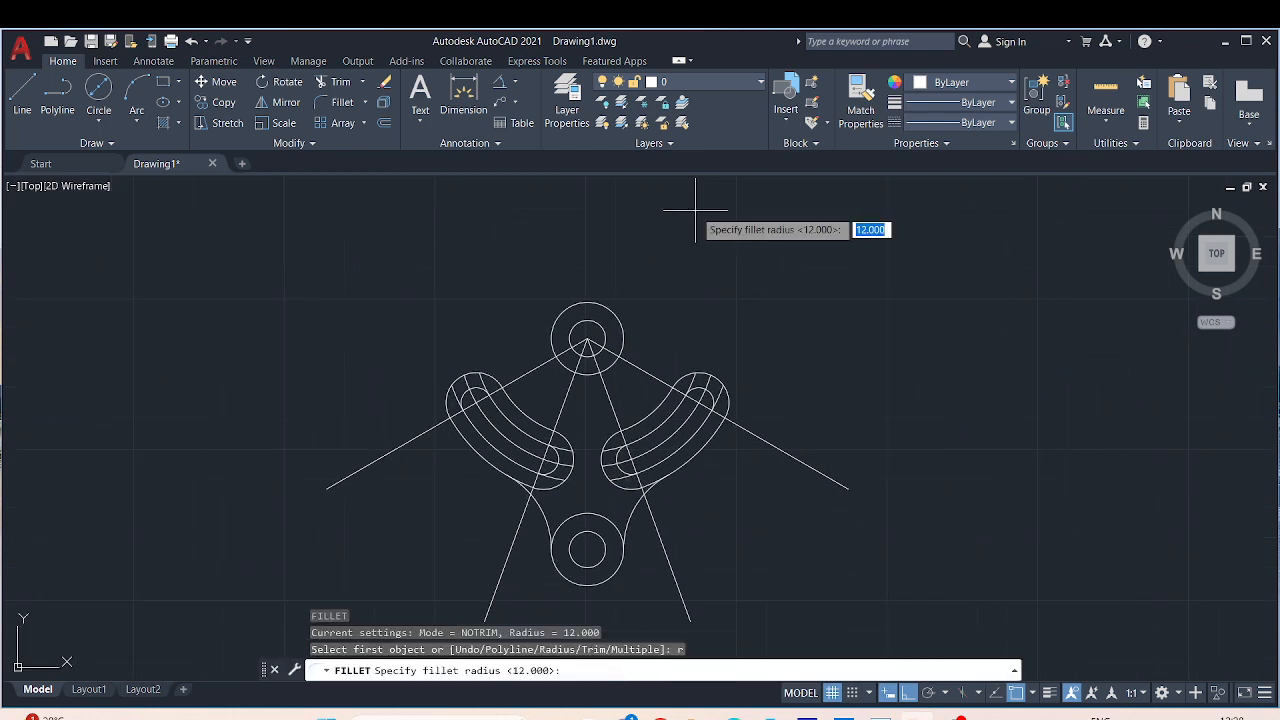
key(Escape)
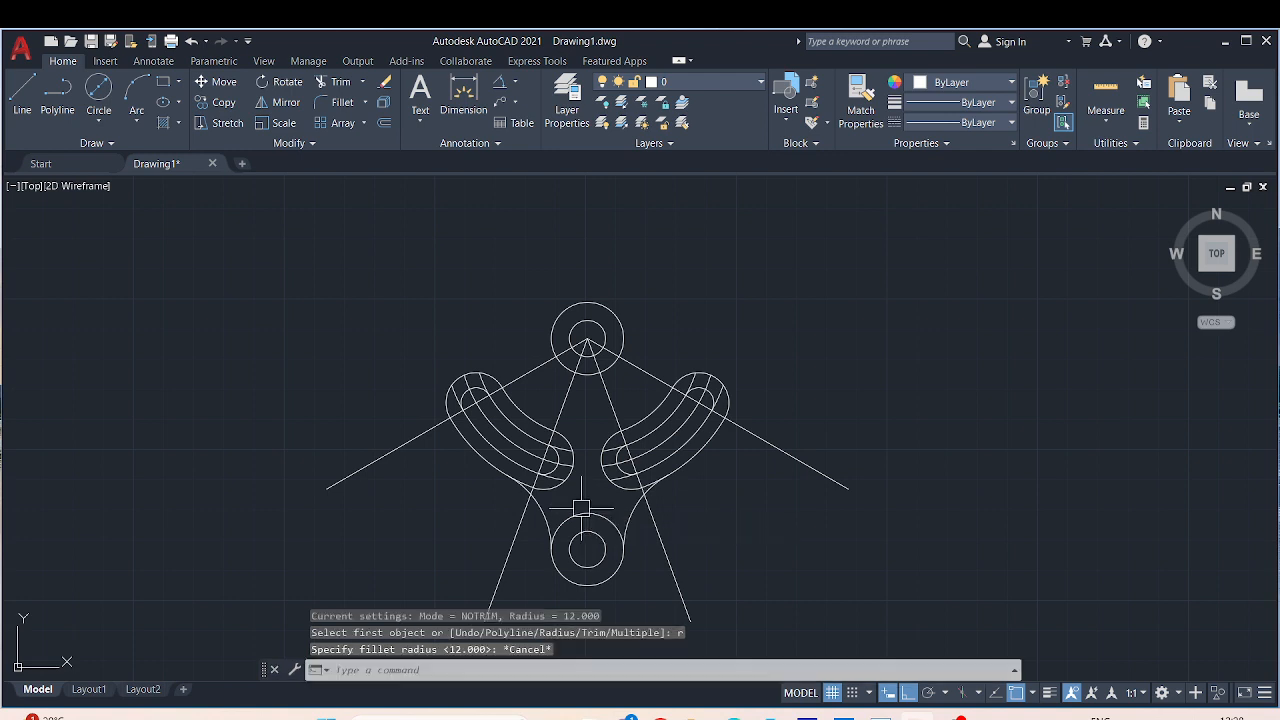
Step: Fillet the left slot's outer end arc to the upper boss's outer circle with radius 12
key(Return)
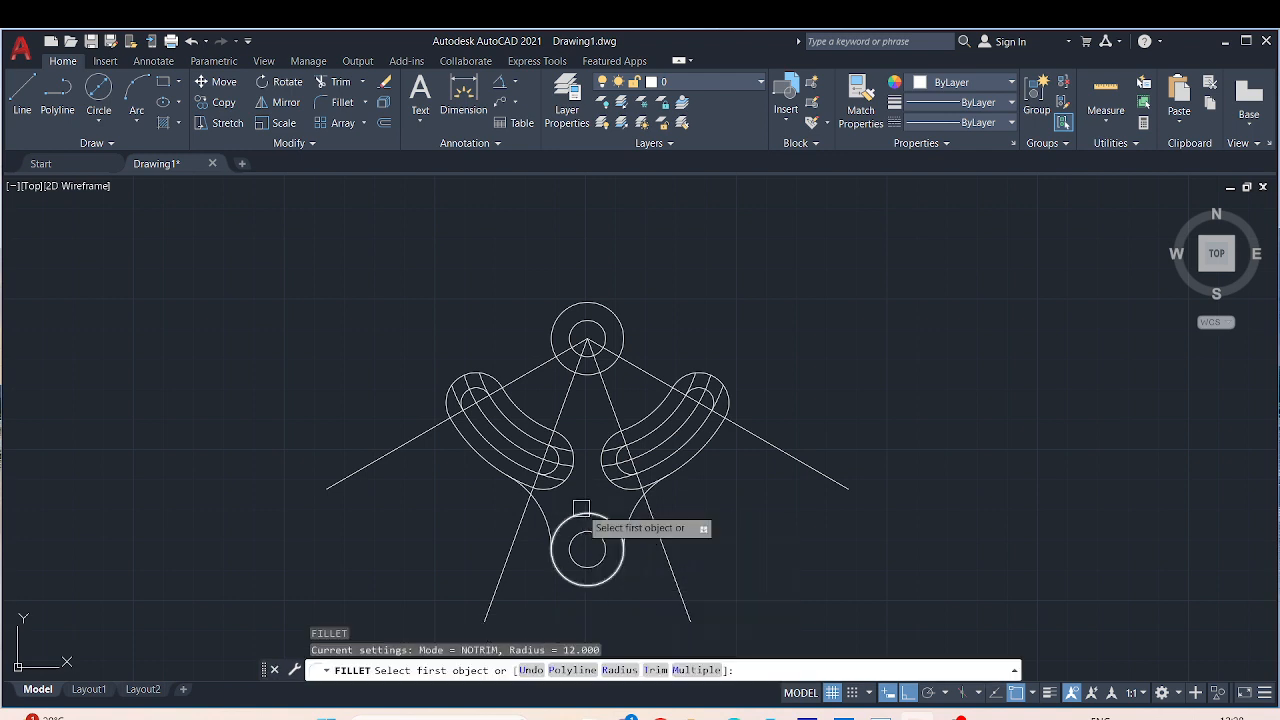
text(r)
key(Return)
text(1)
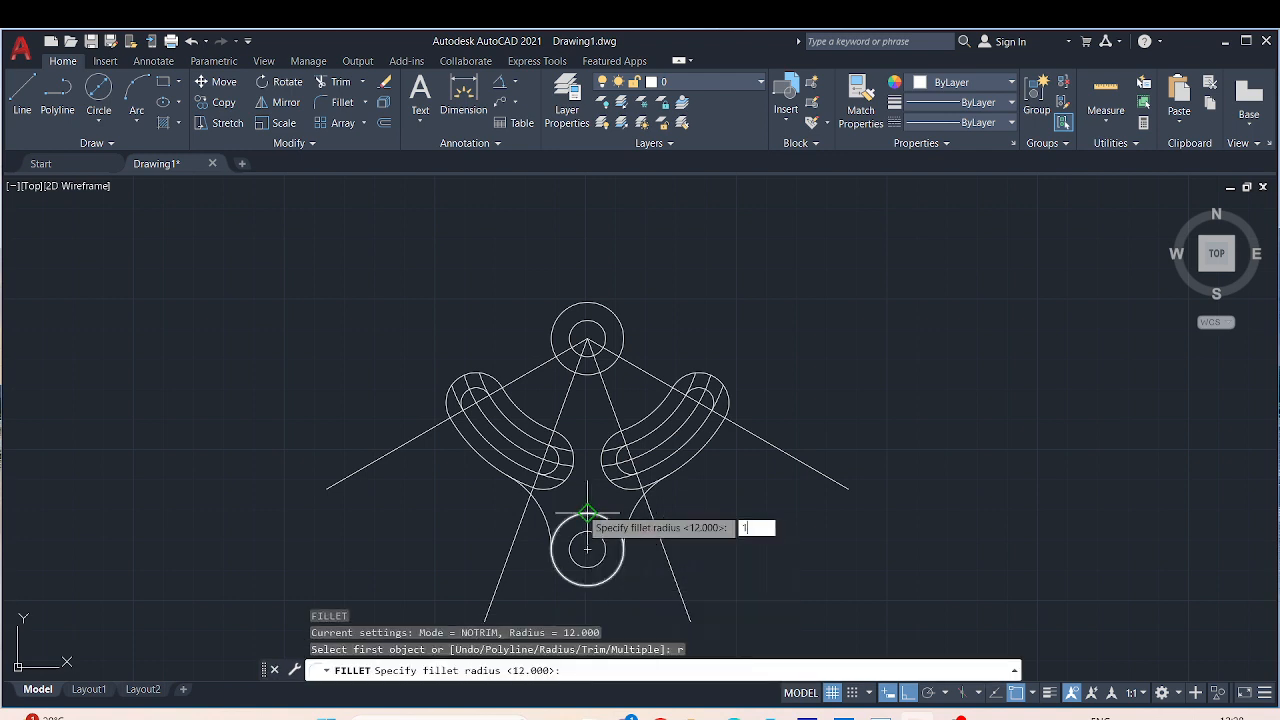
text(2)
key(Return)
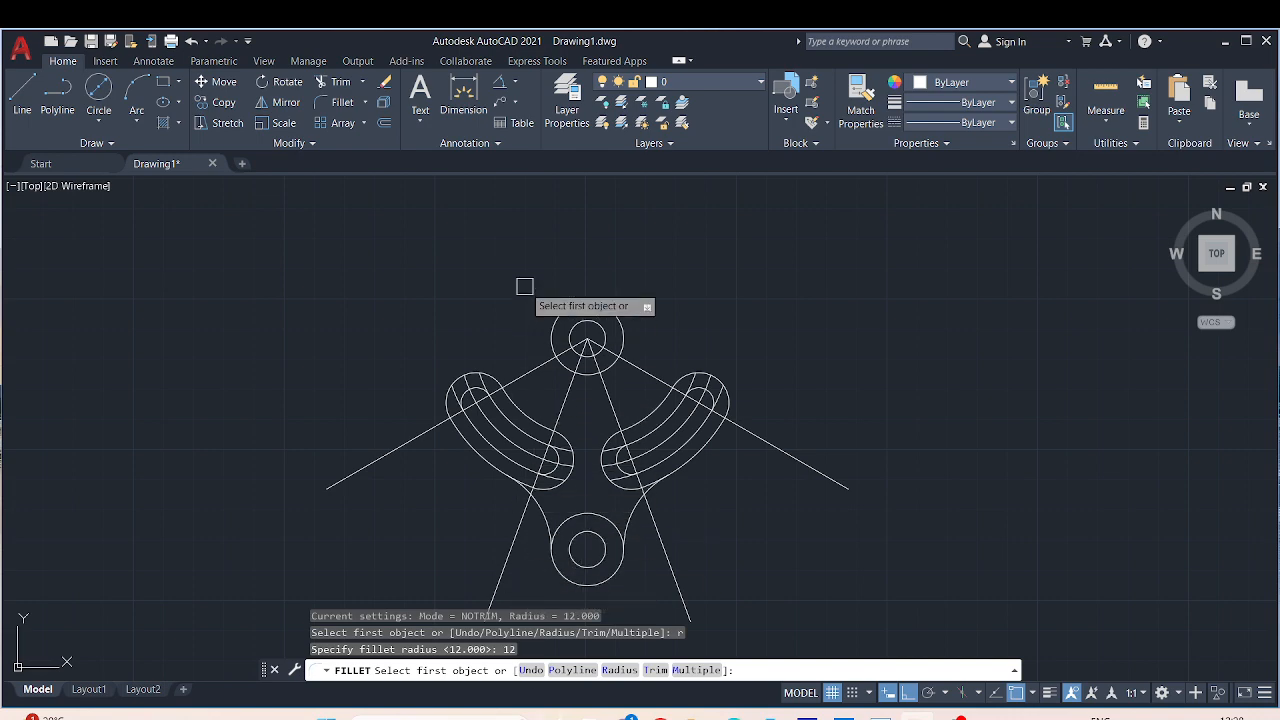
click(494, 368)
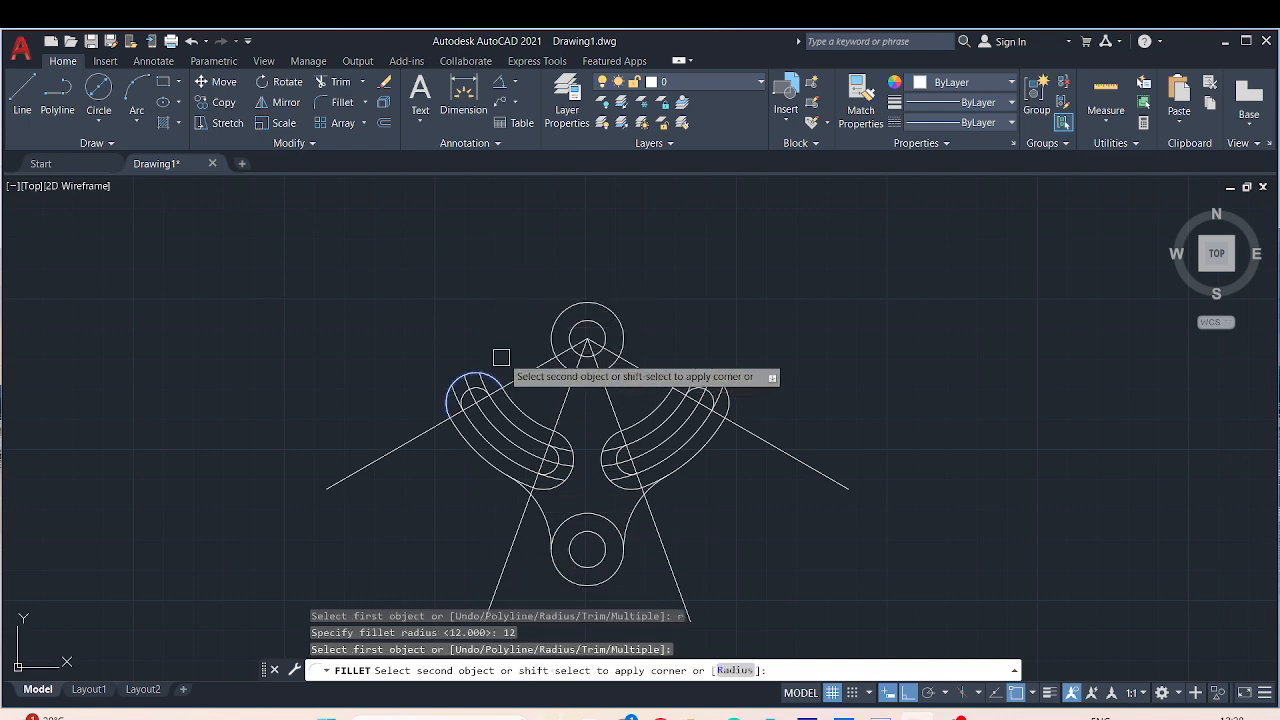
click(551, 323)
scroll(518, 354, up, 8)
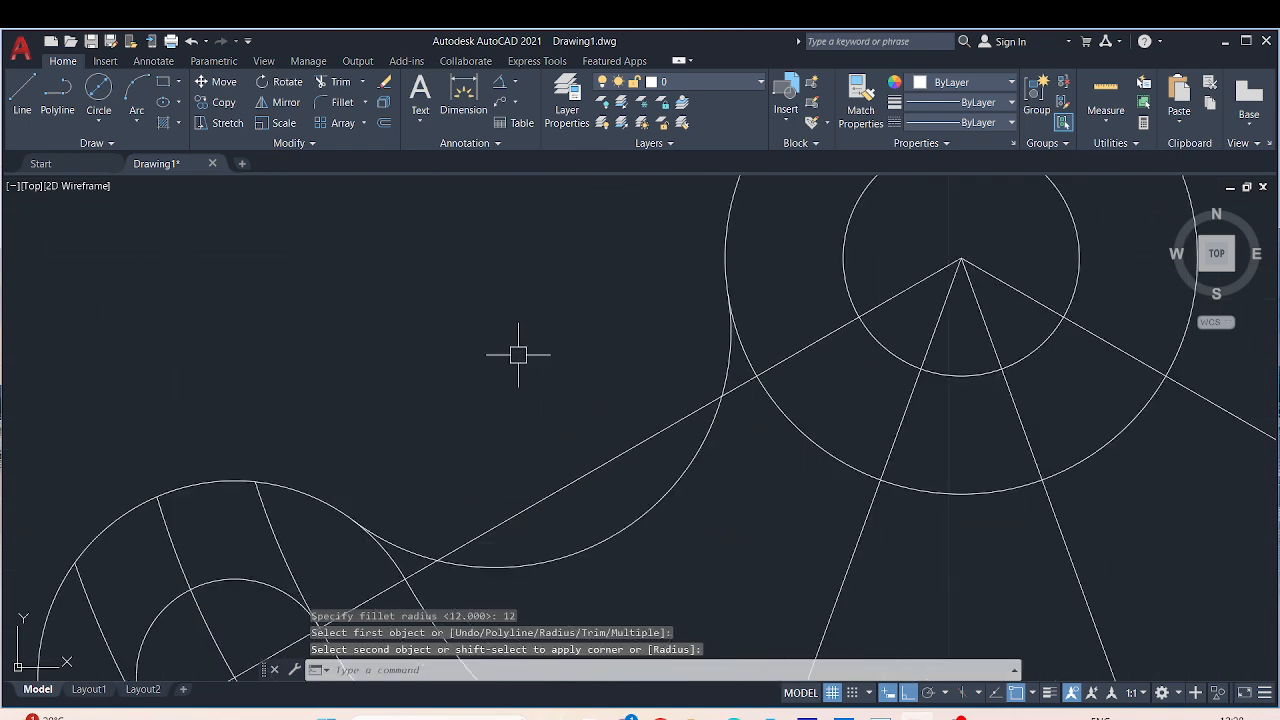
scroll(340, 271, down, 6)
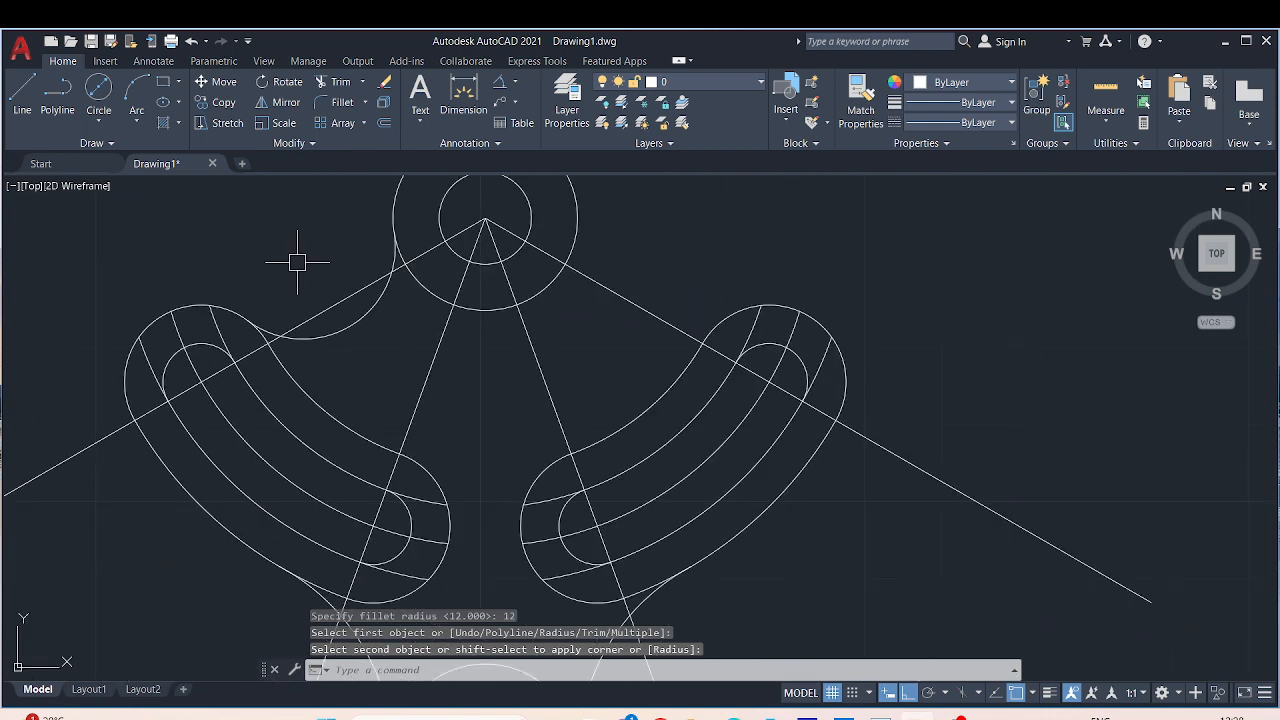
Step: Fillet the upper boss's outer circle to the right slot's outer end arc with radius 12
mouse_move(572, 350)
middle_down()
mouse_move(543, 394)
mouse_move(518, 388)
middle_up()
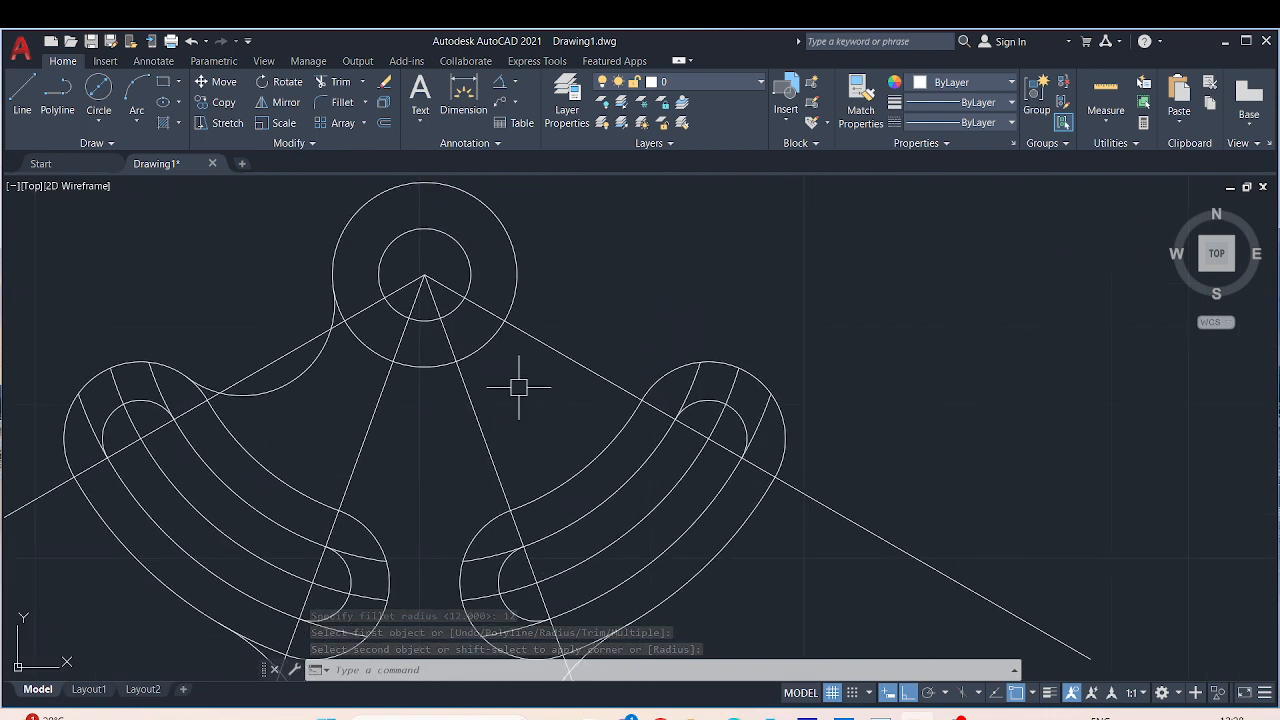
key(Return)
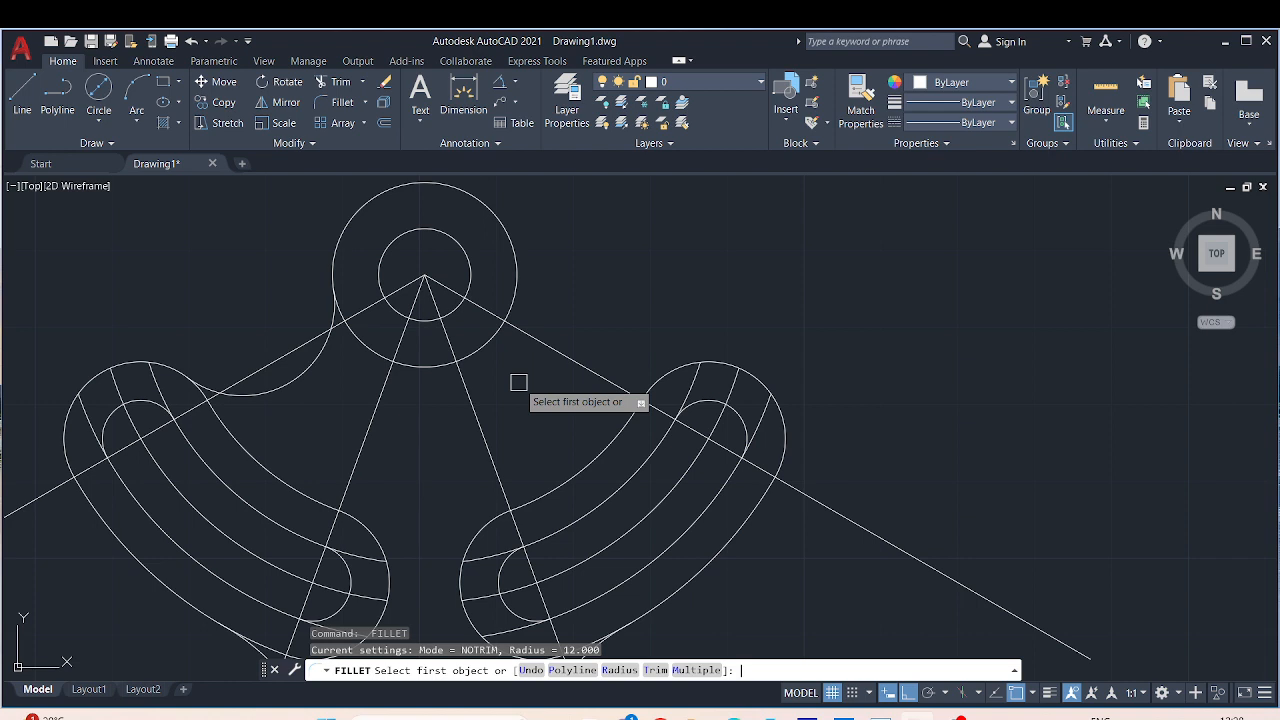
text(r)
key(Return)
text(12)
key(Return)
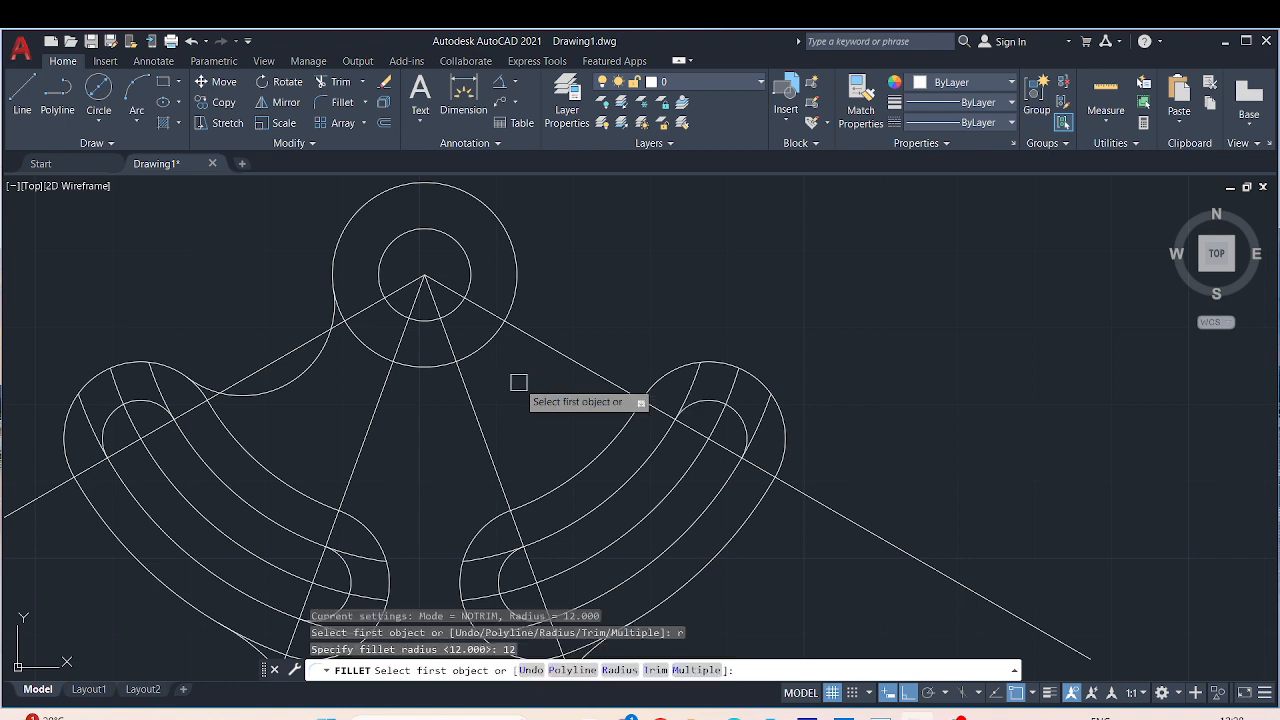
click(518, 272)
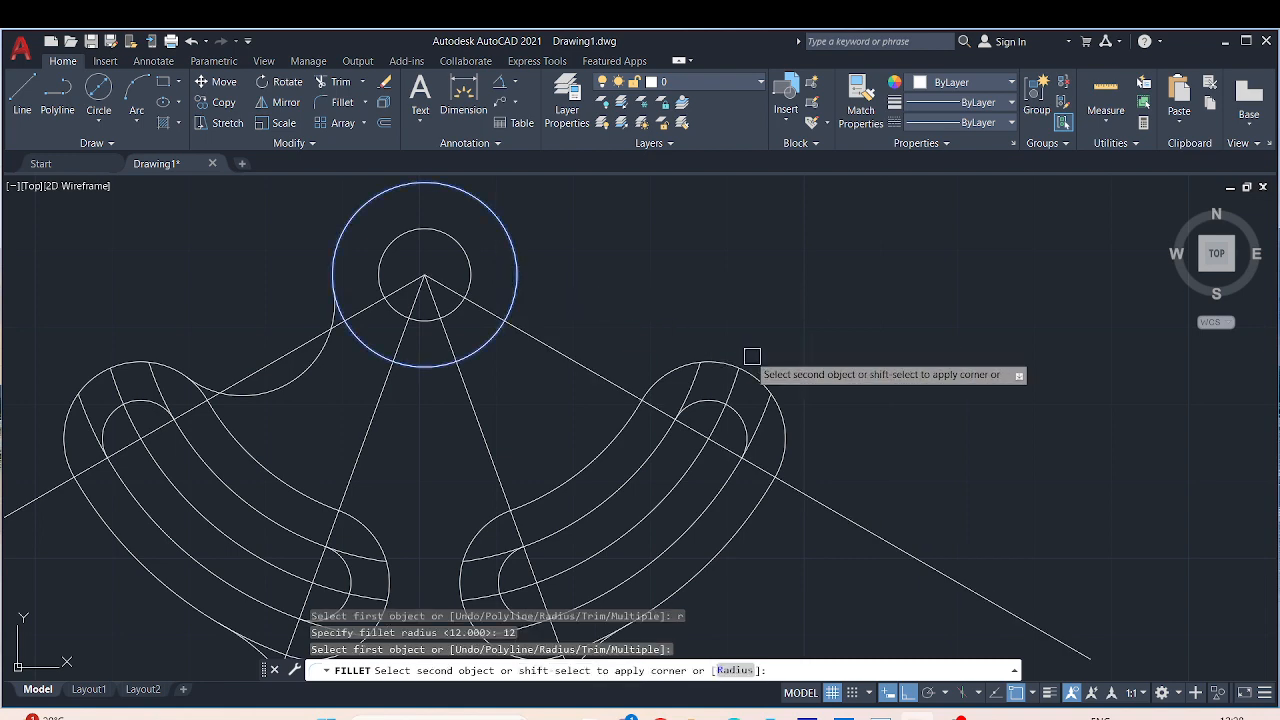
click(722, 357)
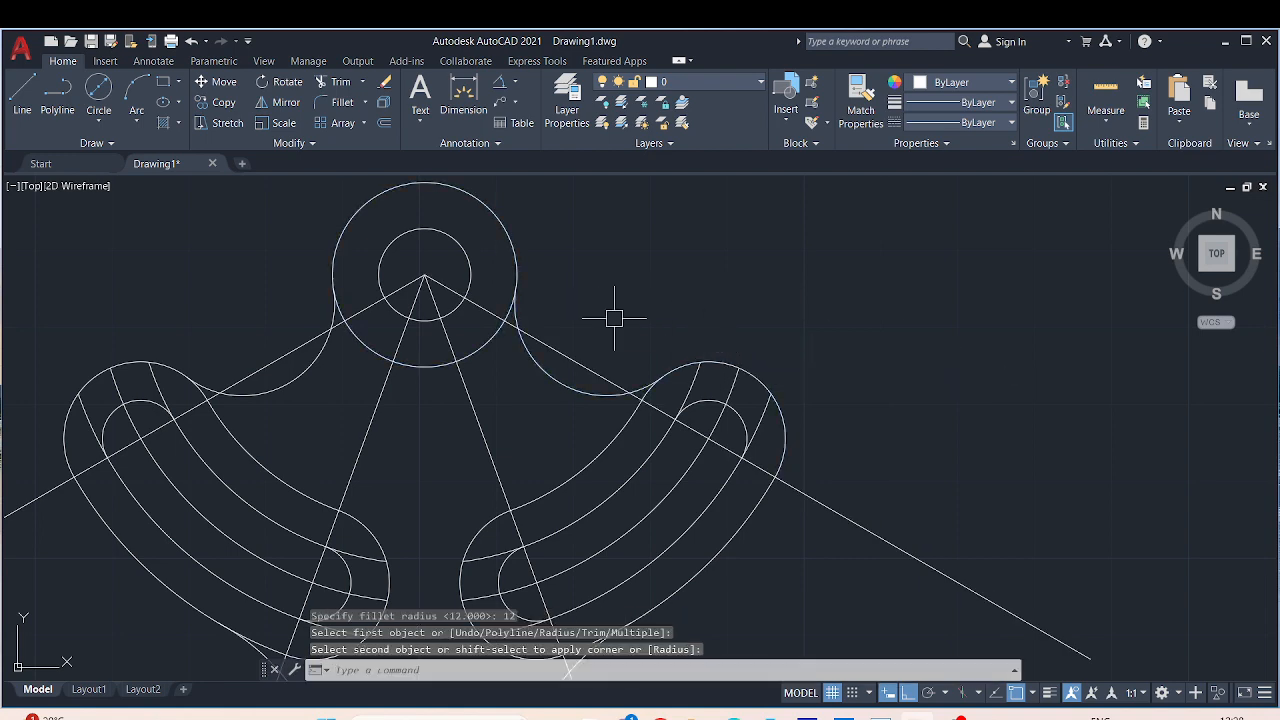
scroll(580, 300, up, 5)
scroll(760, 297, down, 5)
Step: Trim the angled construction lines where they extend outside the two slot outlines
middle_drag(760, 297, 840, 329)
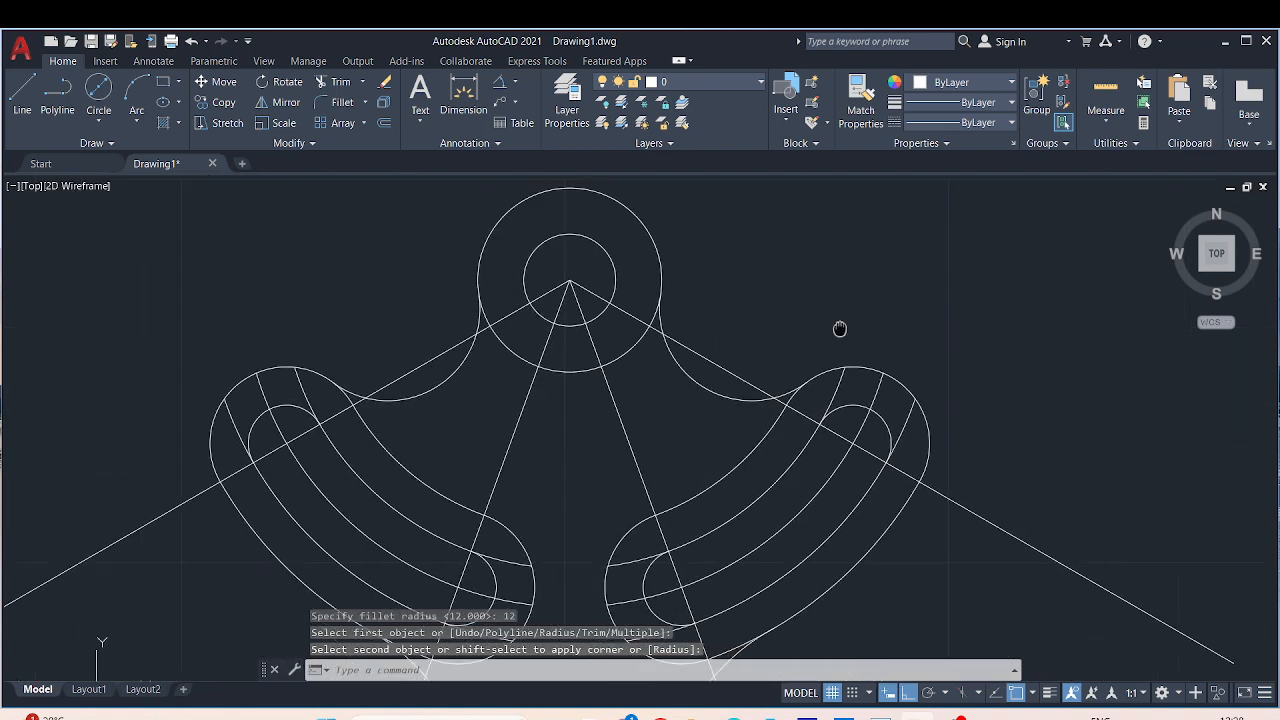
middle_drag(754, 343, 837, 365)
scroll(834, 309, down, 2)
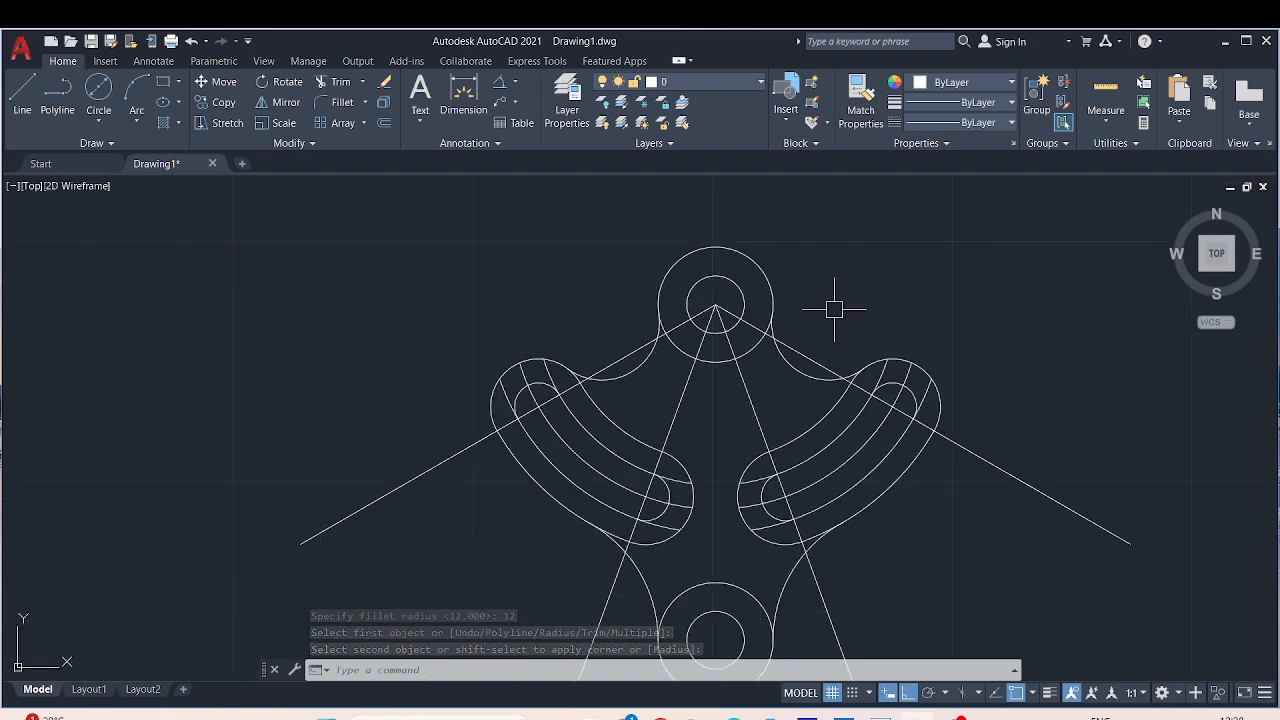
middle_drag(714, 404, 645, 282)
key(Escape)
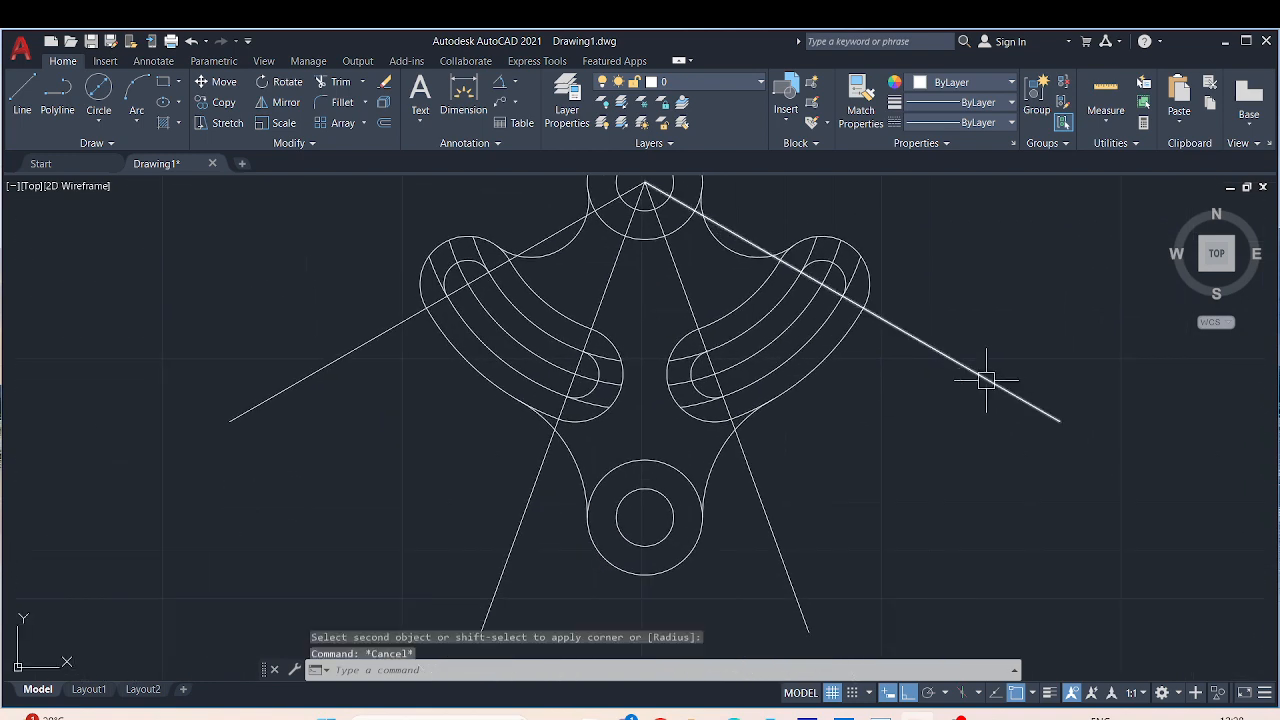
text(tr)
key(Return)
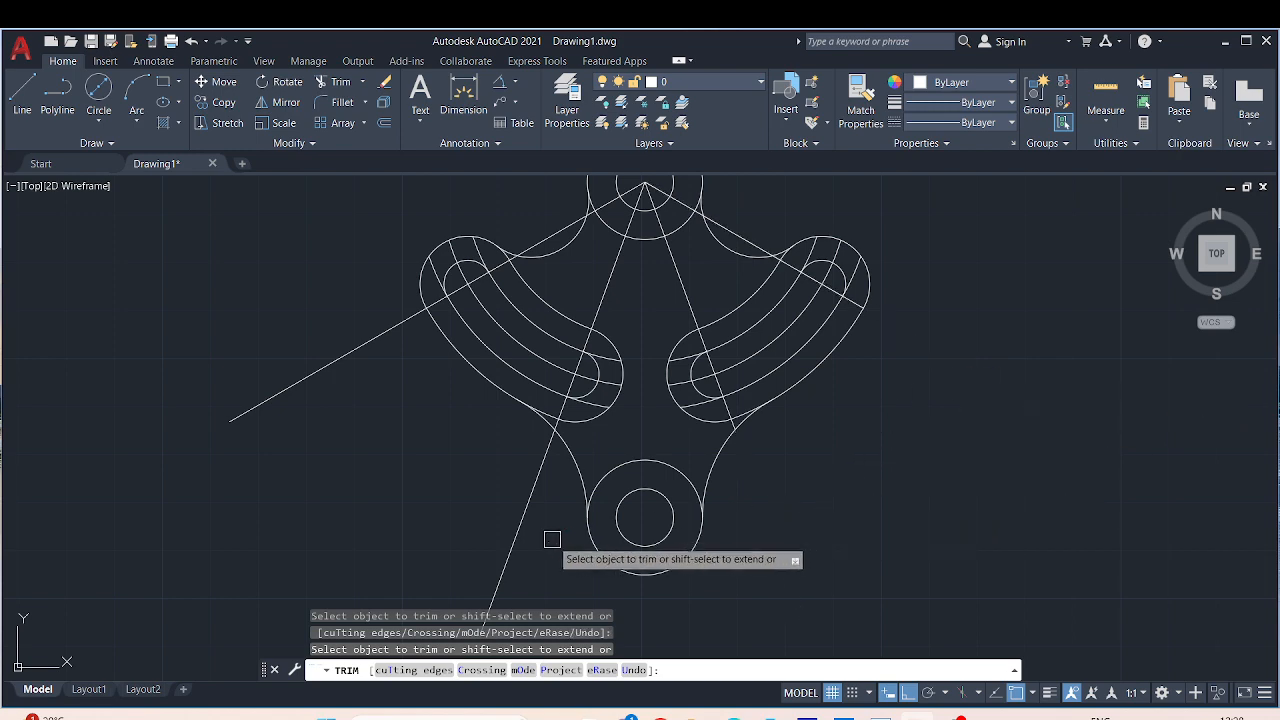
click(522, 516)
Step: Trim the left slot's upper angled line back to the centre arc and remove the concentric arc portions beyond the inner slot's upper end
scroll(405, 335, up, 5)
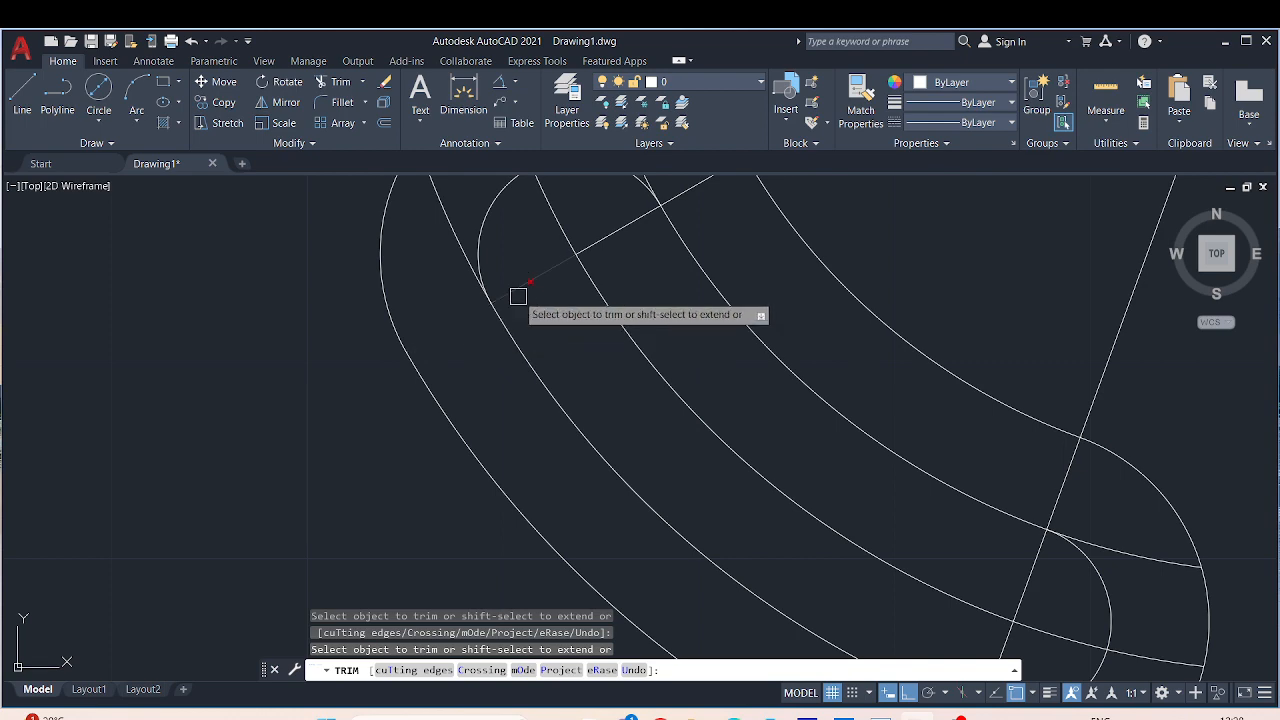
scroll(345, 358, down, 5)
scroll(429, 280, up, 5)
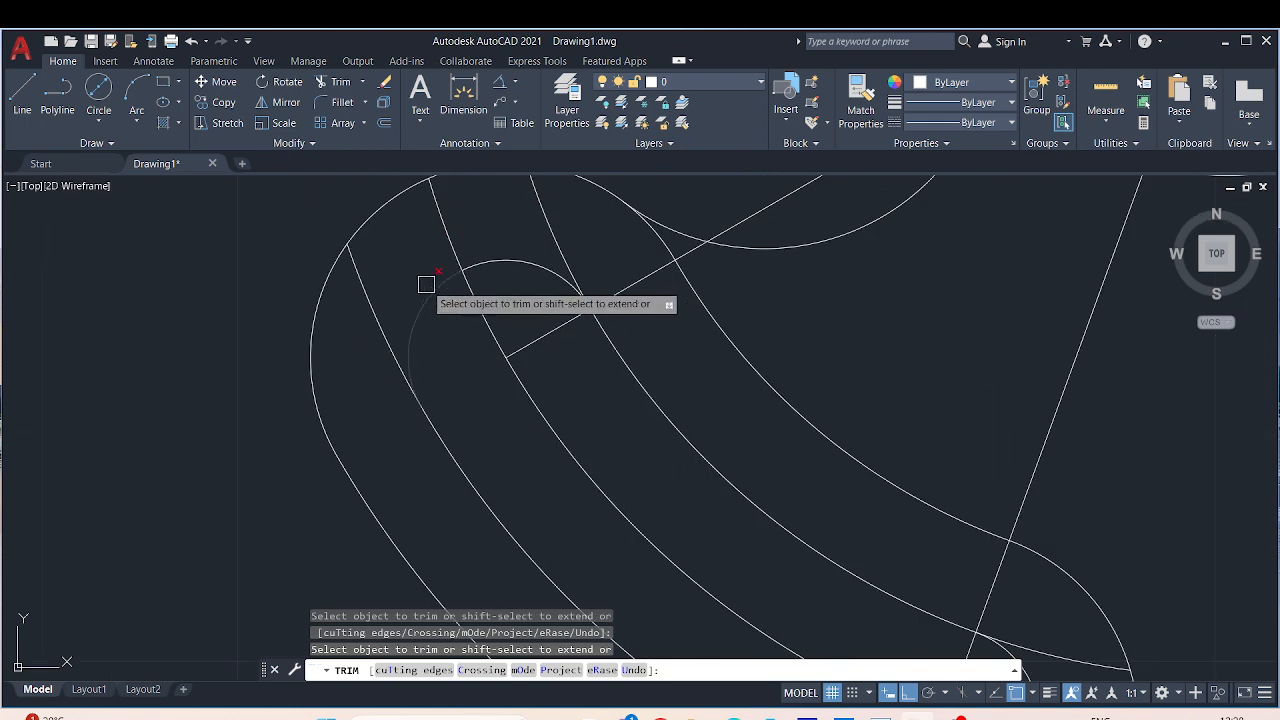
click(444, 232)
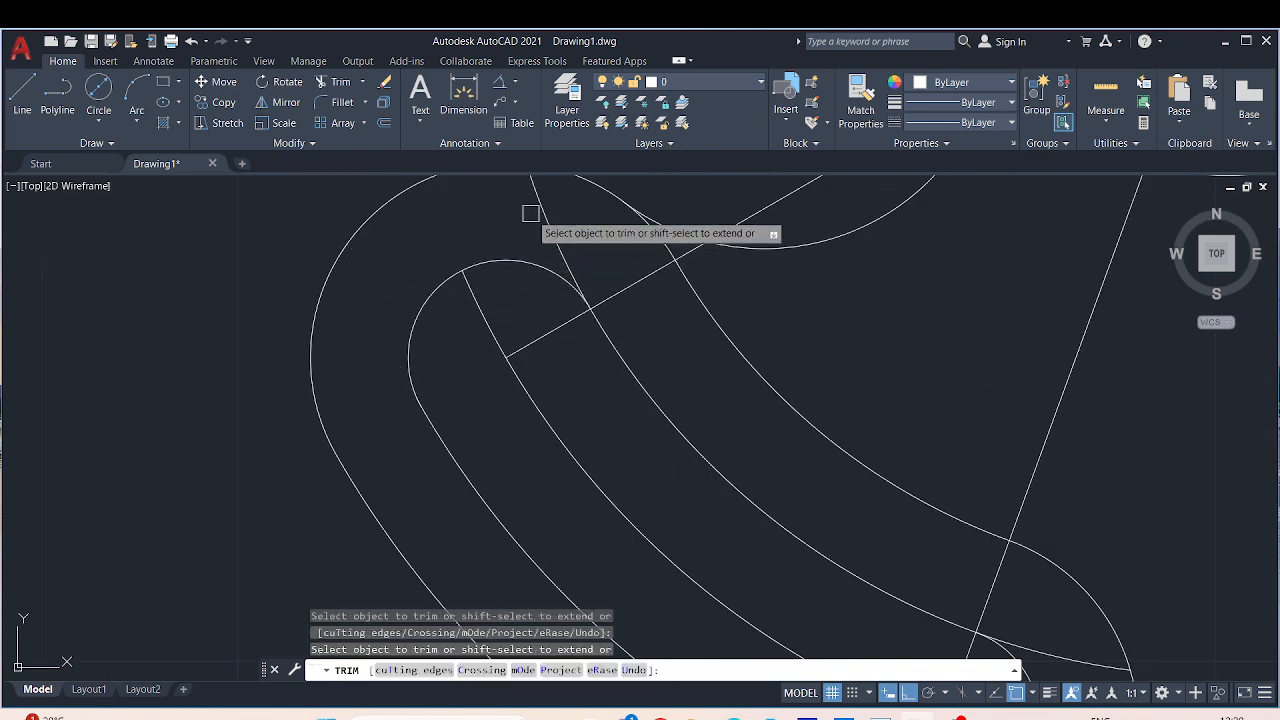
scroll(292, 313, down, 4)
middle_drag(188, 384, 76, 264)
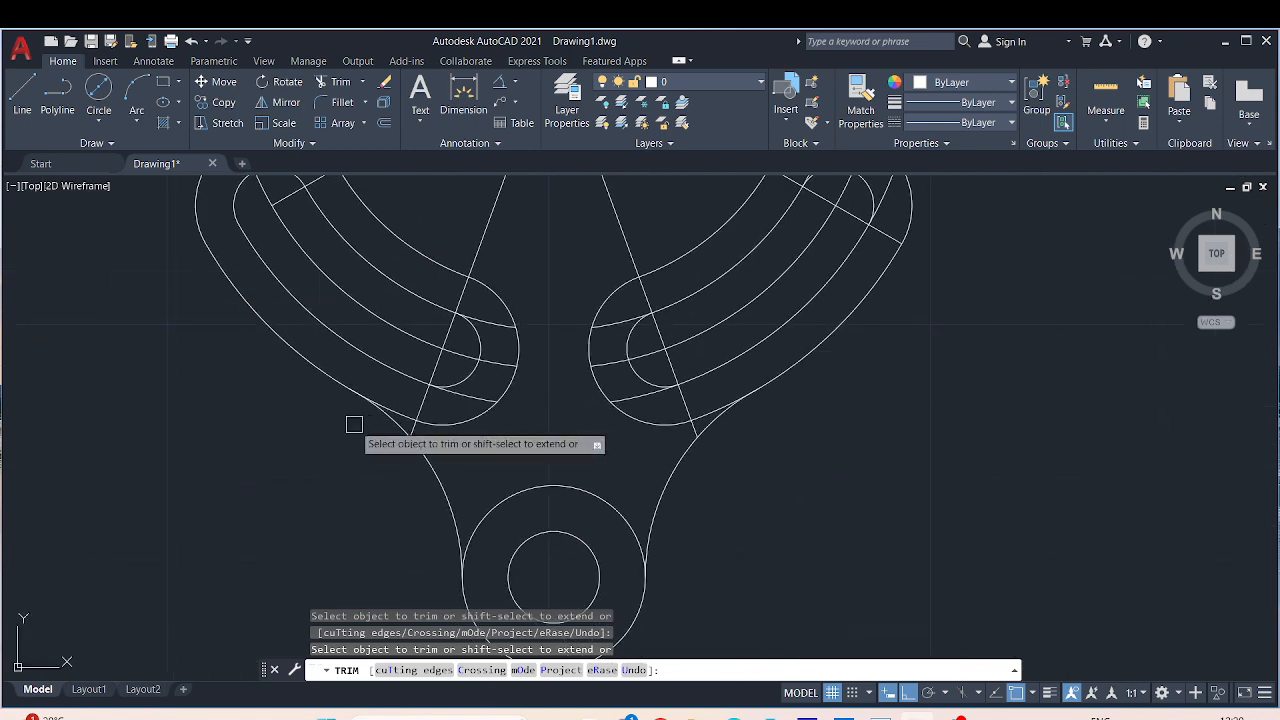
Step: Trim the concentric arc portions beyond the left inner slot's lower end and cut the angled line back to the centre arc
scroll(420, 427, up, 5)
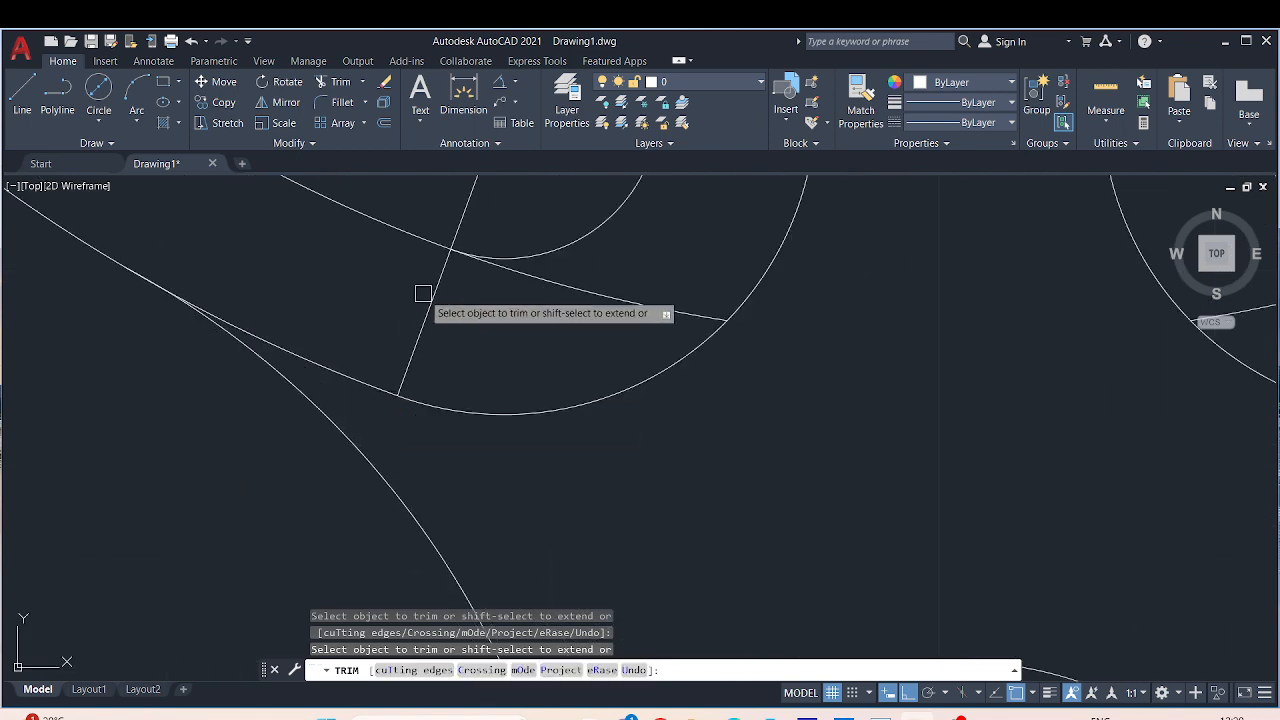
click(590, 287)
middle_drag(590, 290, 614, 556)
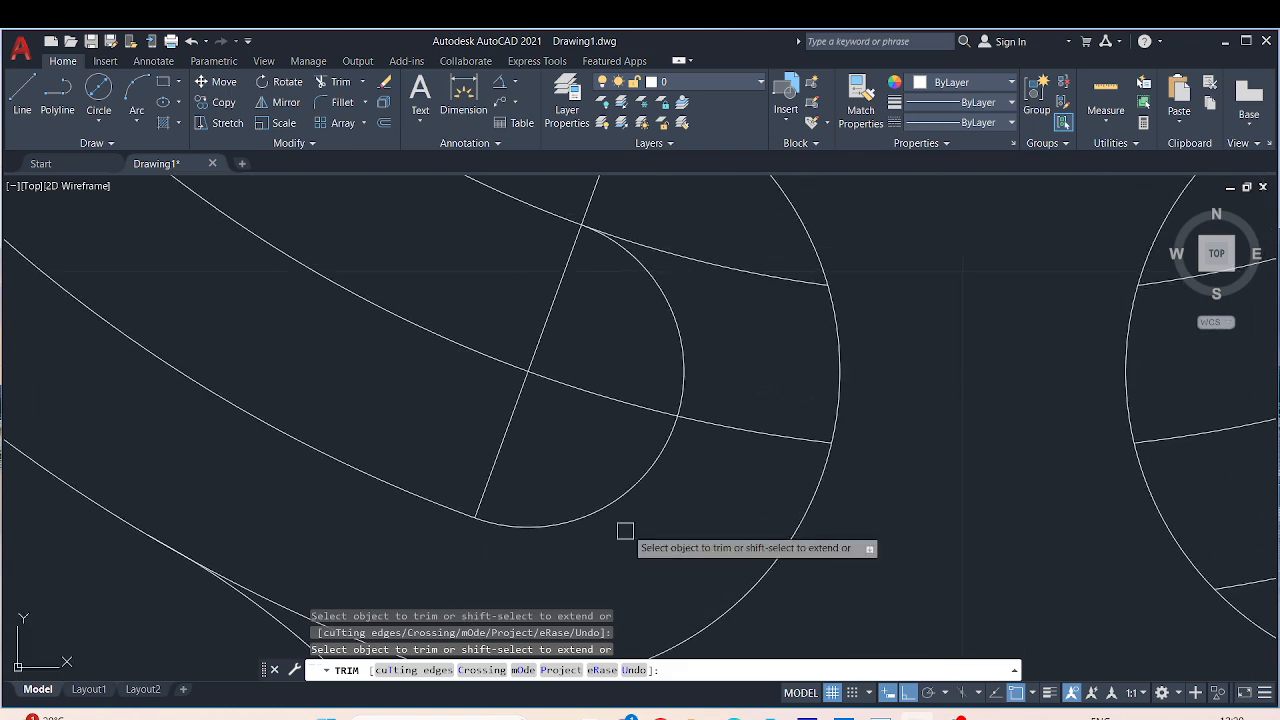
drag(755, 235, 737, 445)
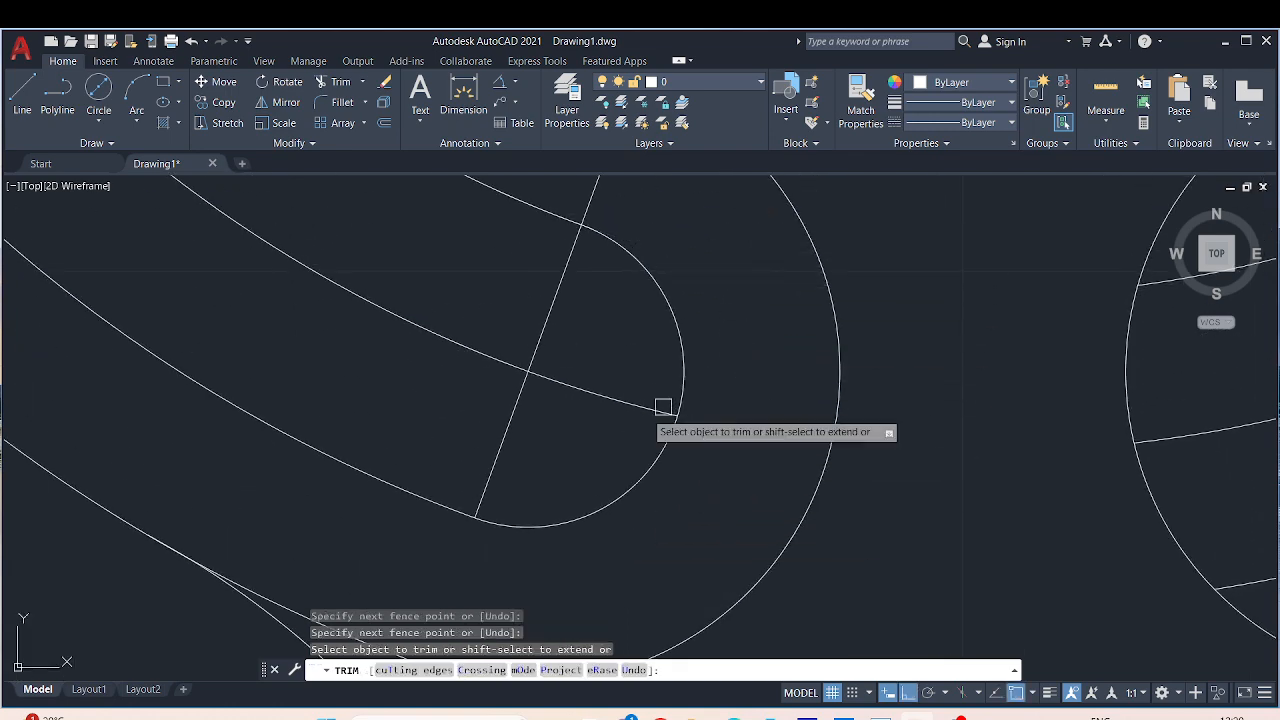
click(512, 440)
scroll(512, 438, down, 8)
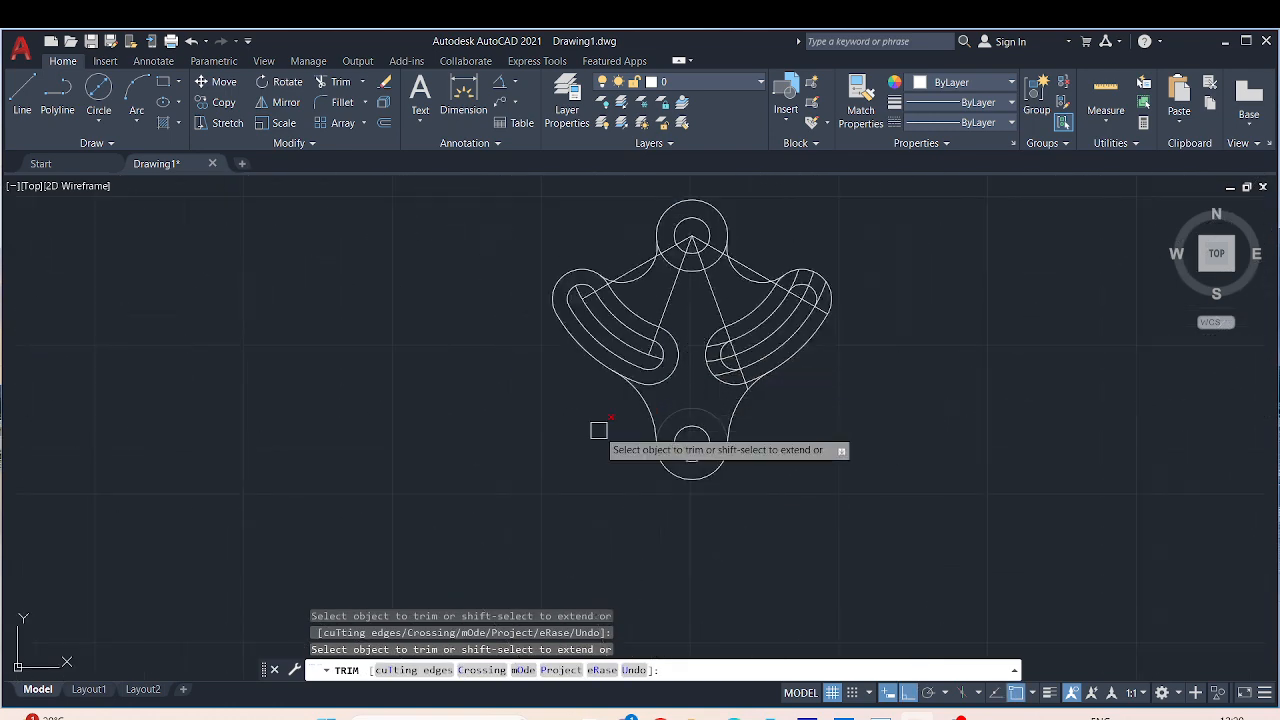
Step: Trim the concentric arc portions between the inner and outer end arcs at the right slot's upper end
middle_drag(597, 429, 401, 503)
scroll(674, 346, up, 5)
click(712, 335)
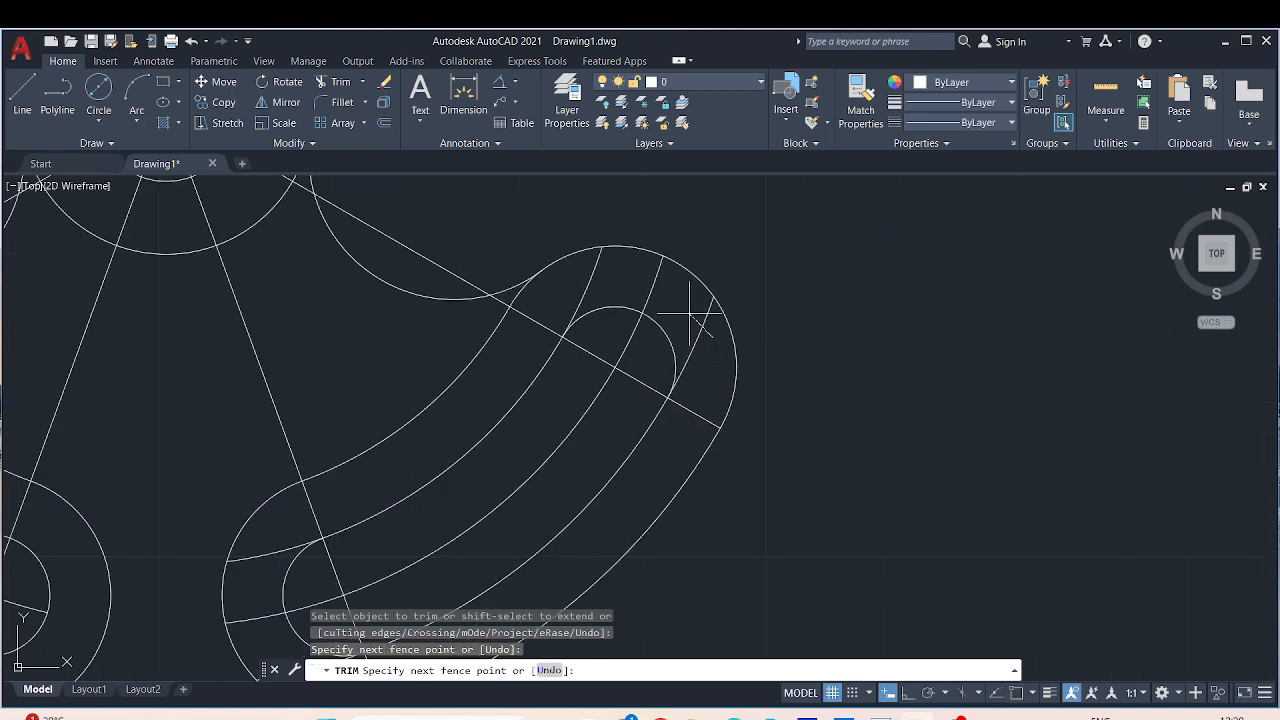
click(586, 277)
key(Return)
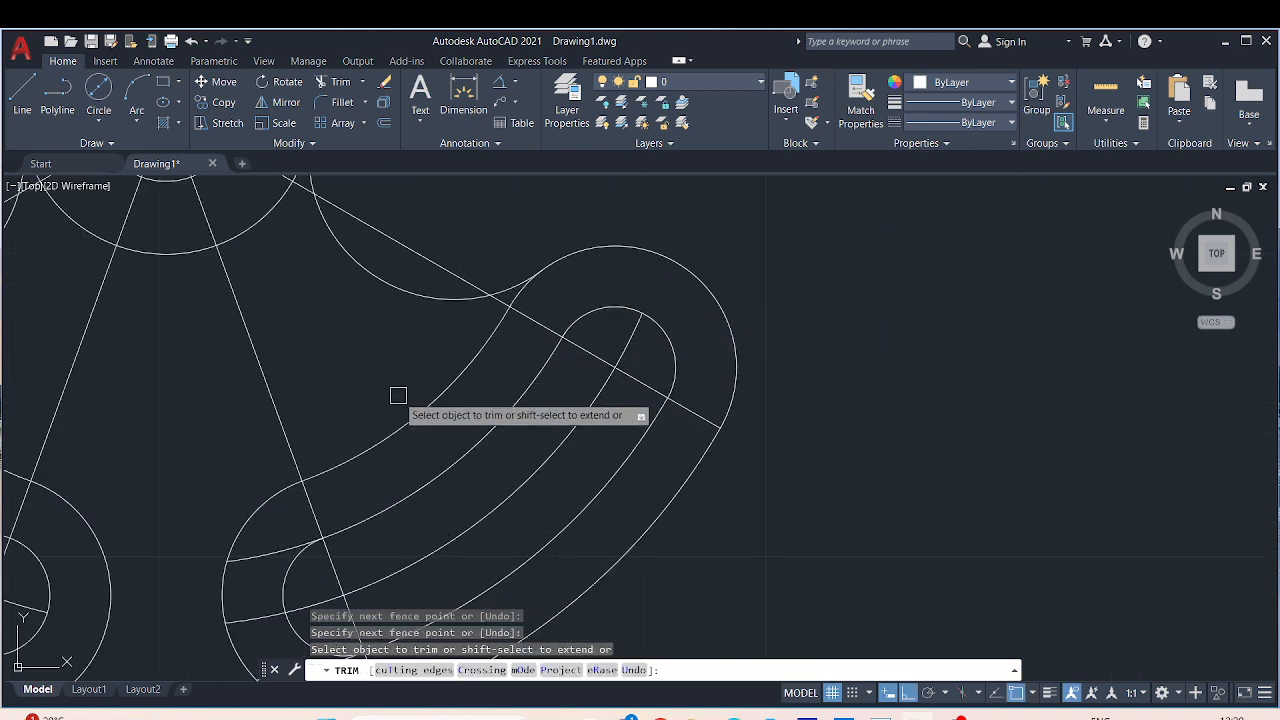
Step: Trim the concentric arc portions beyond the right inner slot's lower end and cut the angled line back to the centre arc
middle_drag(409, 417, 614, 191)
click(481, 334)
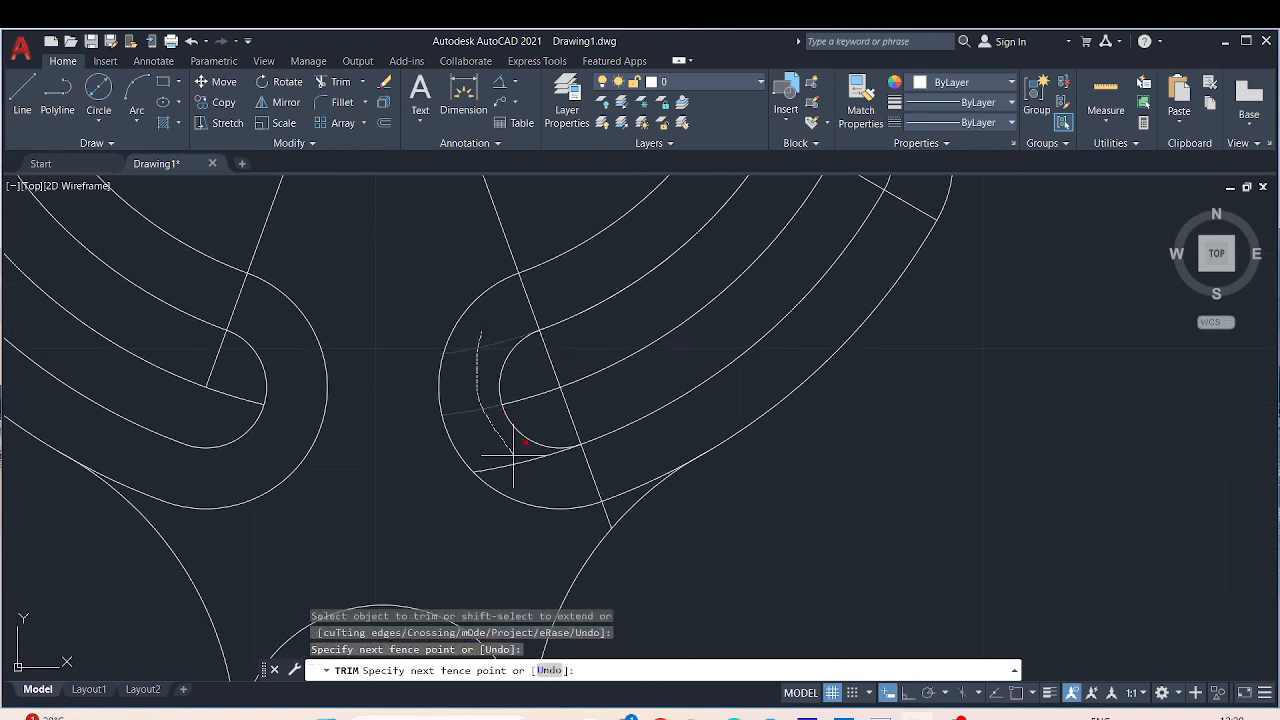
key(Return)
scroll(609, 523, up, 5)
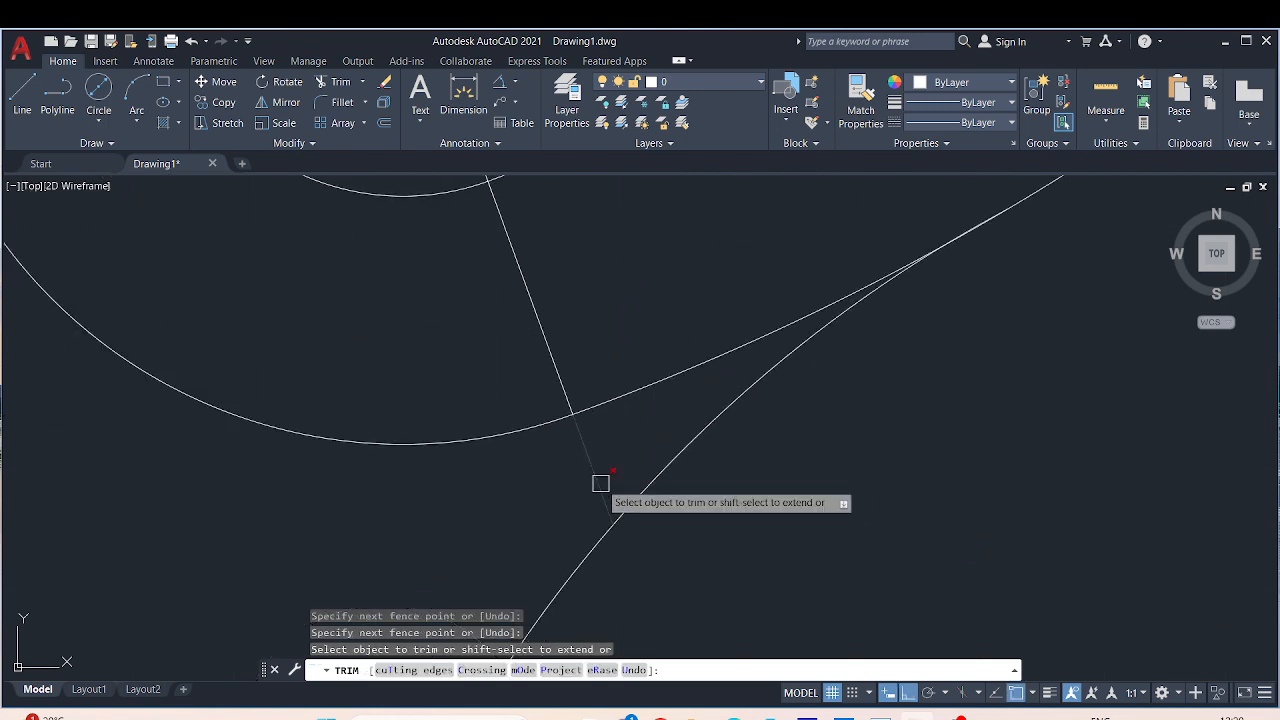
scroll(620, 400, down, 3)
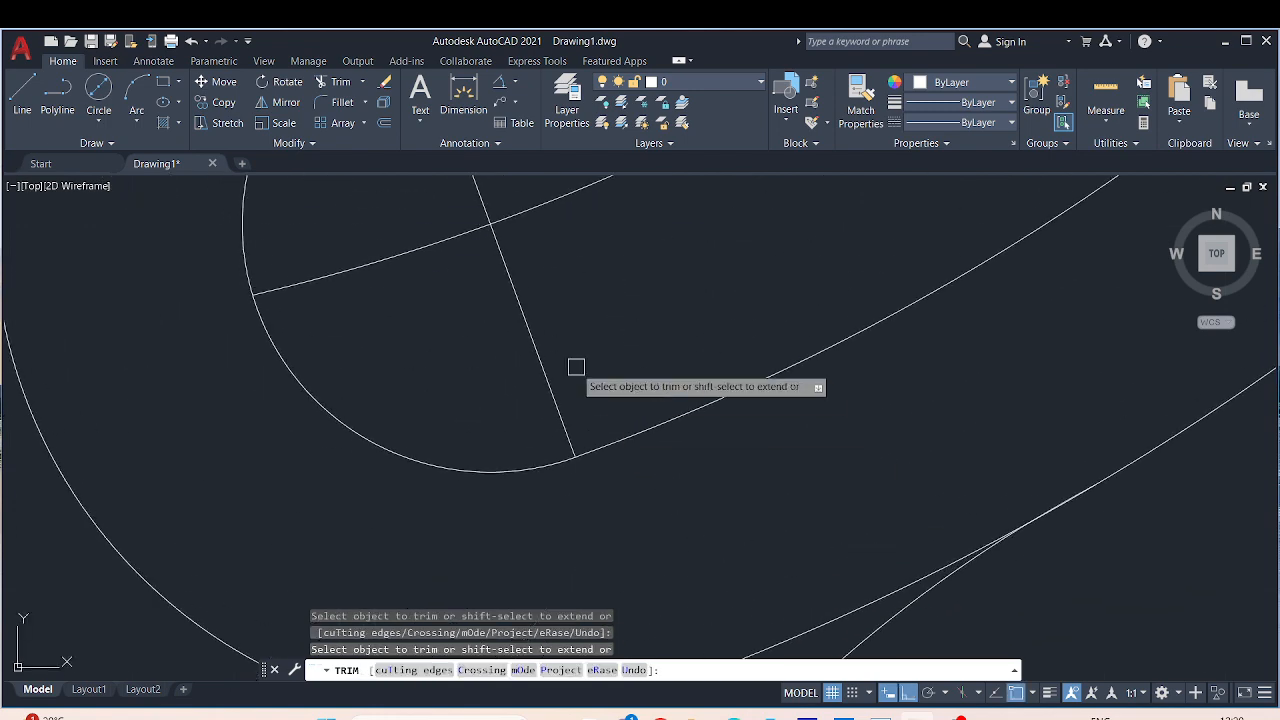
scroll(543, 350, down, 6)
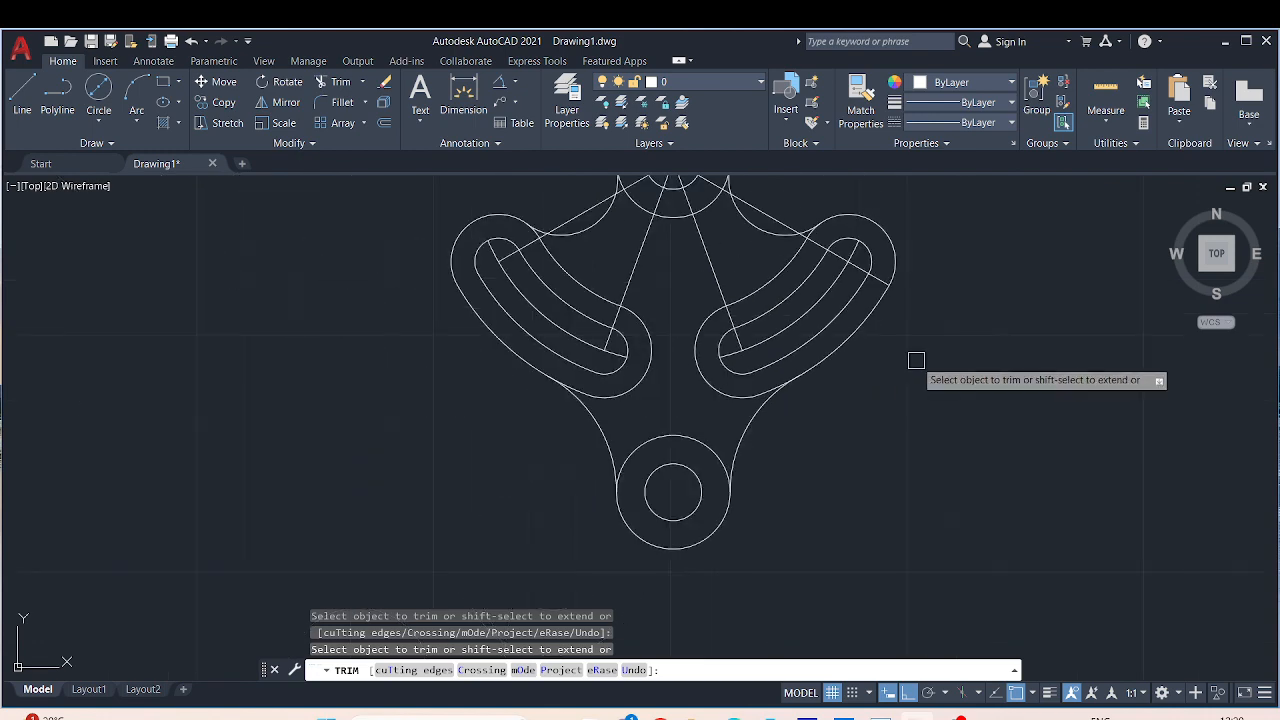
Step: Trim the right slot's upper angled line back to the centre arc and finish trimming
middle_drag(914, 357, 820, 494)
scroll(777, 400, up, 6)
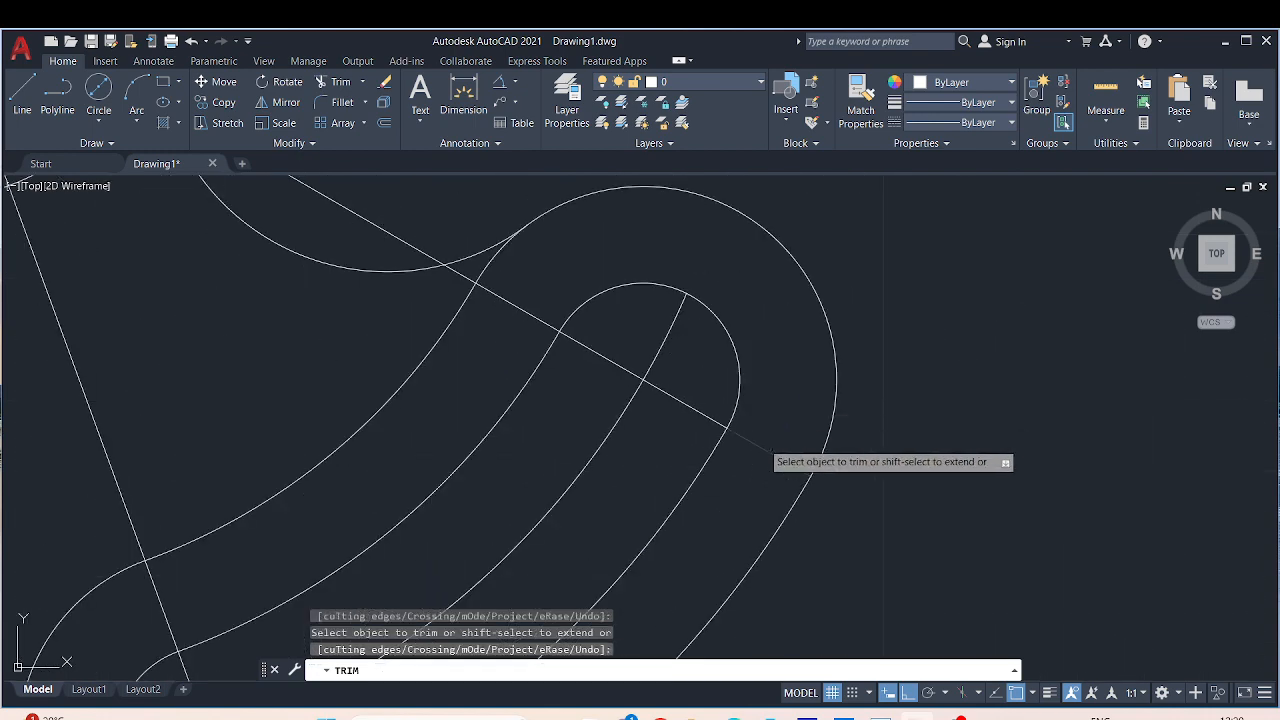
scroll(706, 380, down, 5)
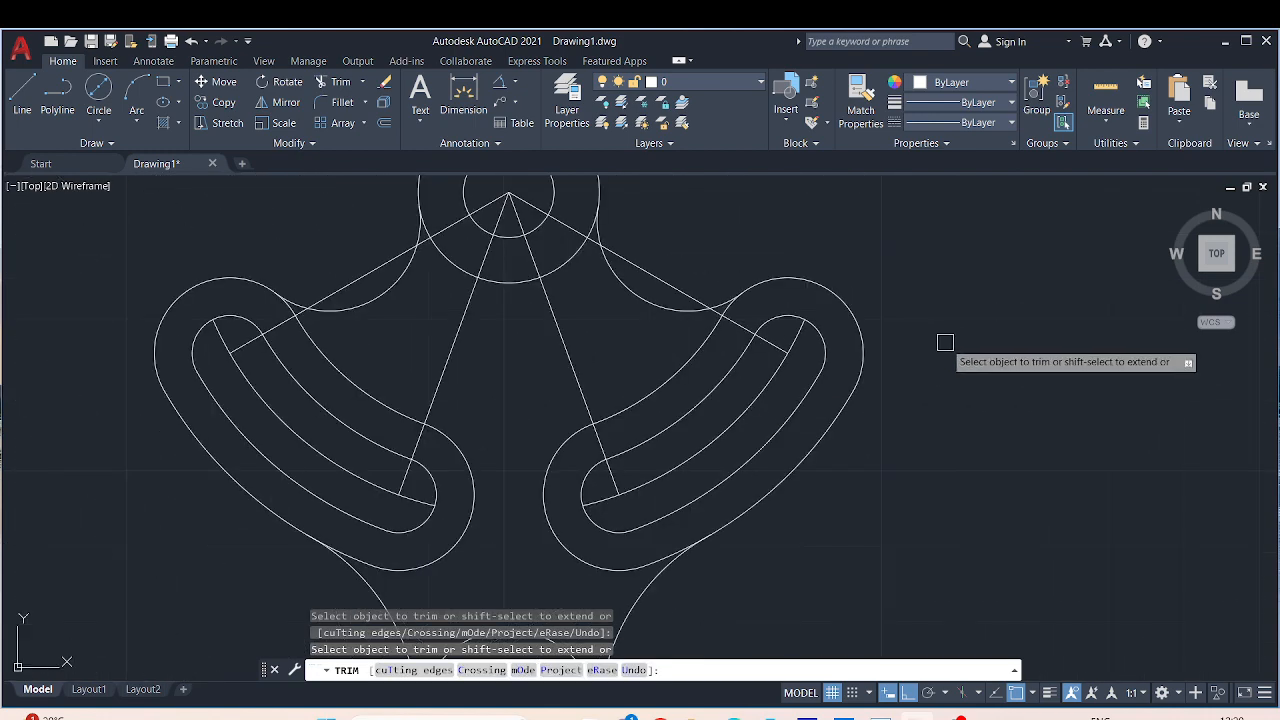
scroll(937, 337, down, 2)
mouse_move(949, 331)
middle_down()
mouse_move(874, 409)
mouse_move(877, 378)
middle_up()
scroll(837, 341, down, 5)
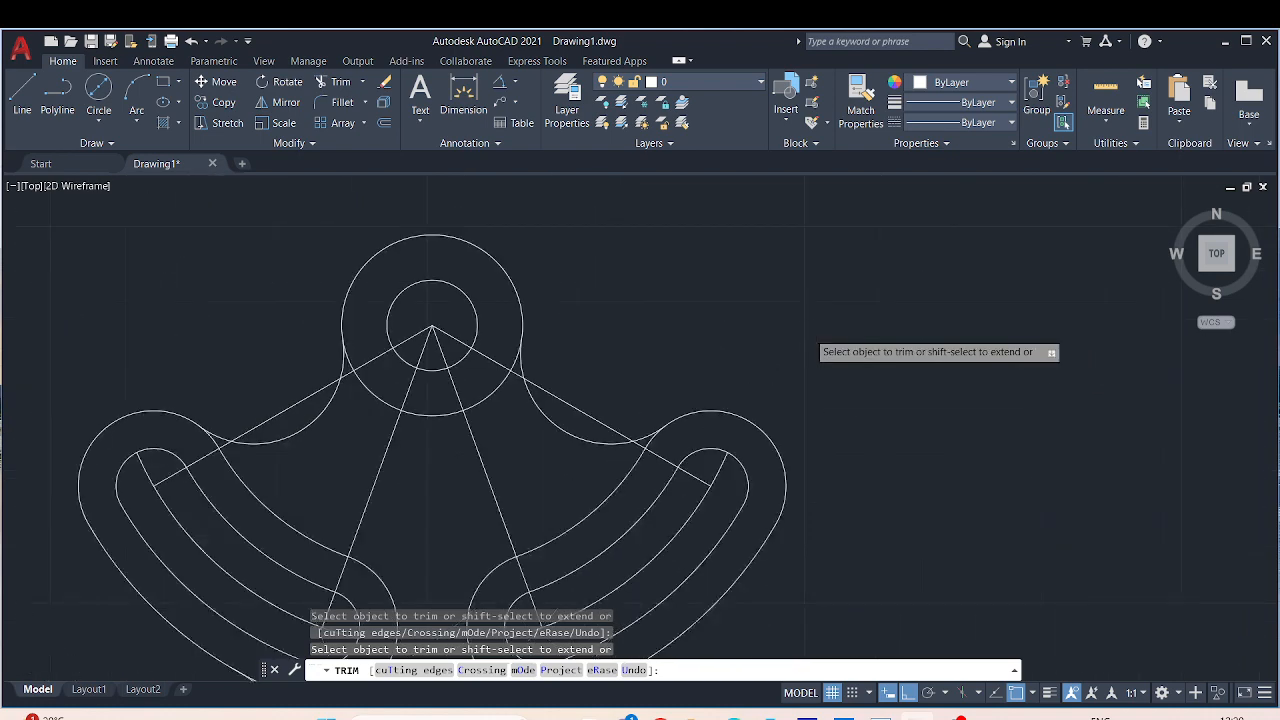
scroll(860, 325, down, 2)
middle_drag(558, 329, 600, 454)
key(Escape)
Step: Move the whole bracket copy straight up from its upper circle centre so it sits roughly level with the dimensioned reference
middle_drag(716, 313, 584, 275)
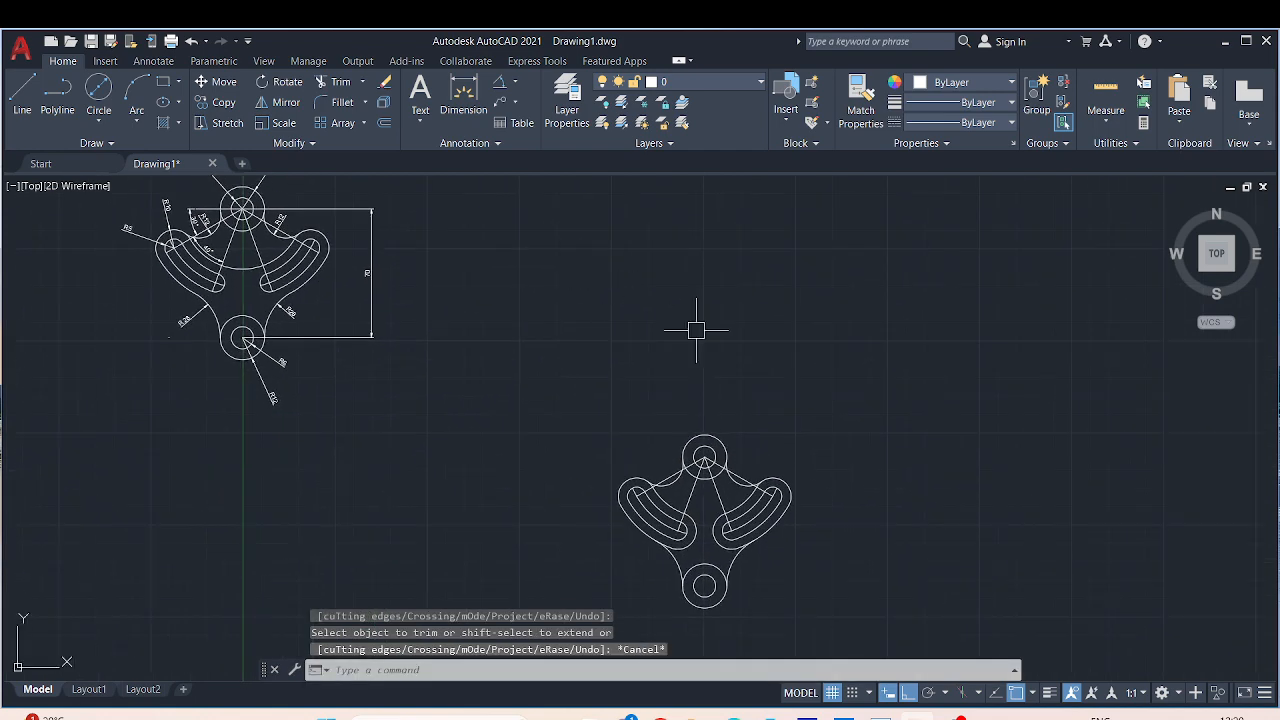
click(897, 358)
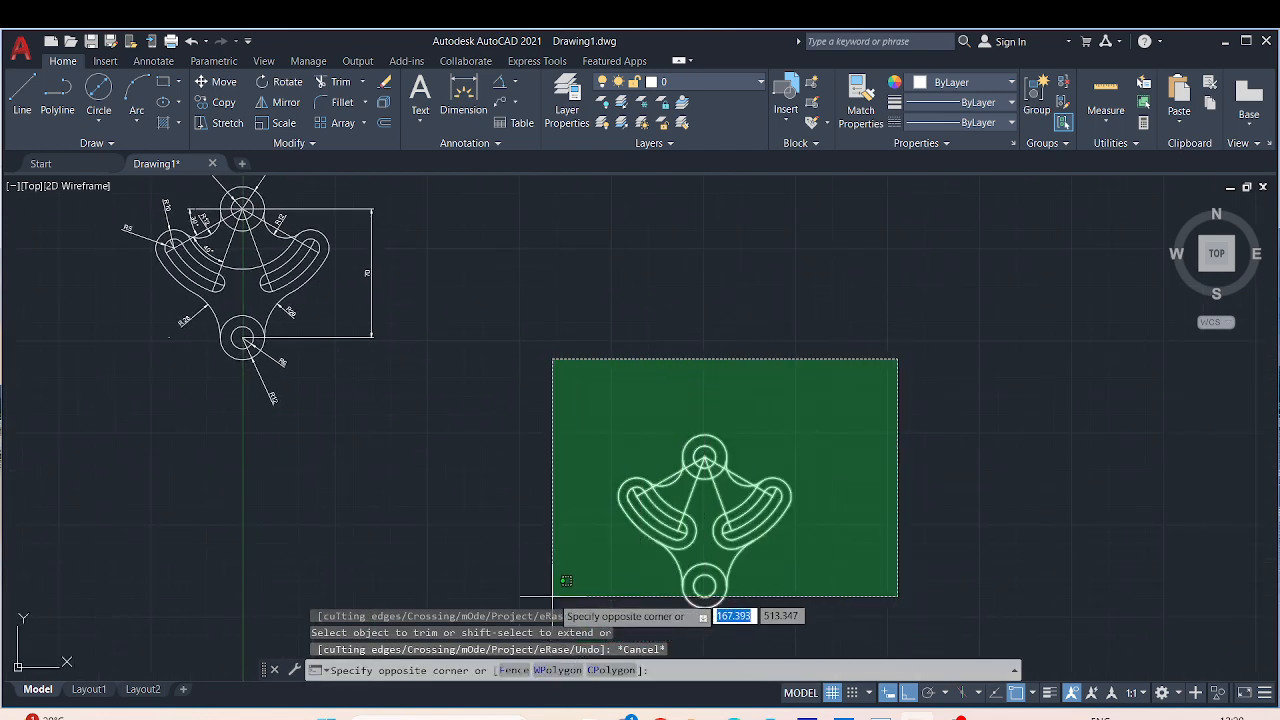
click(550, 620)
text(m)
key(Return)
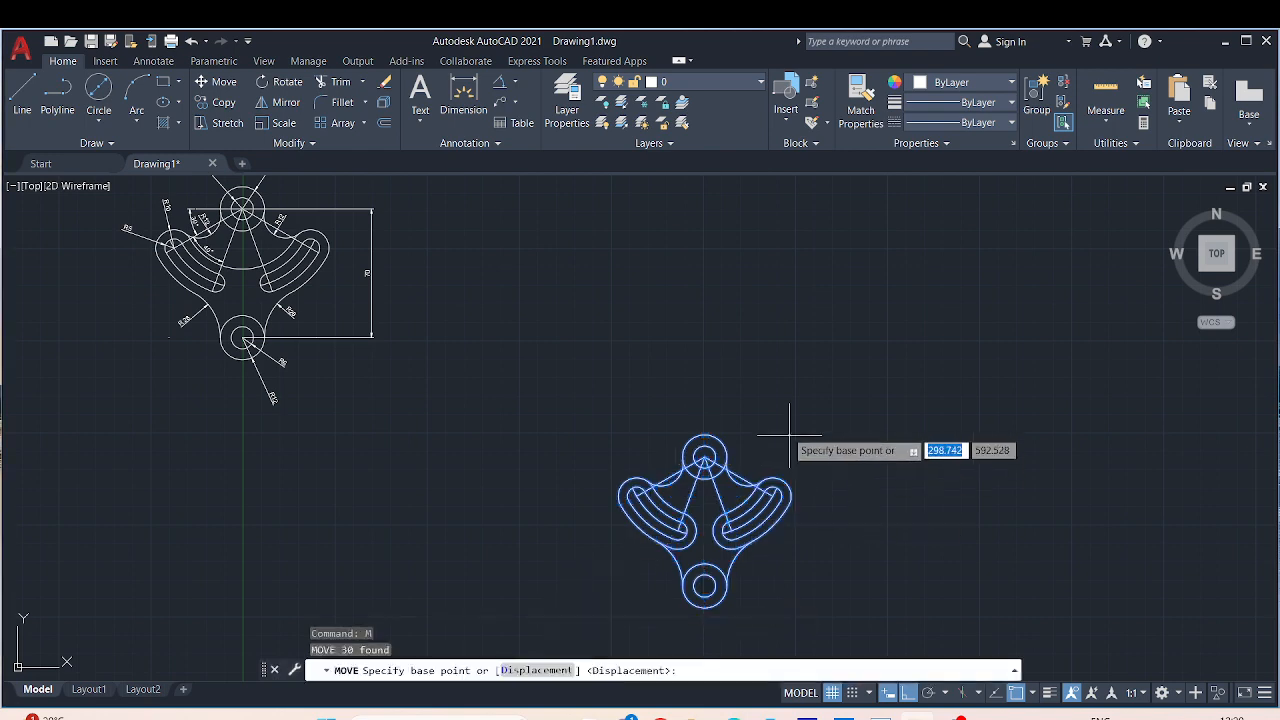
click(705, 457)
middle_drag(656, 234, 674, 387)
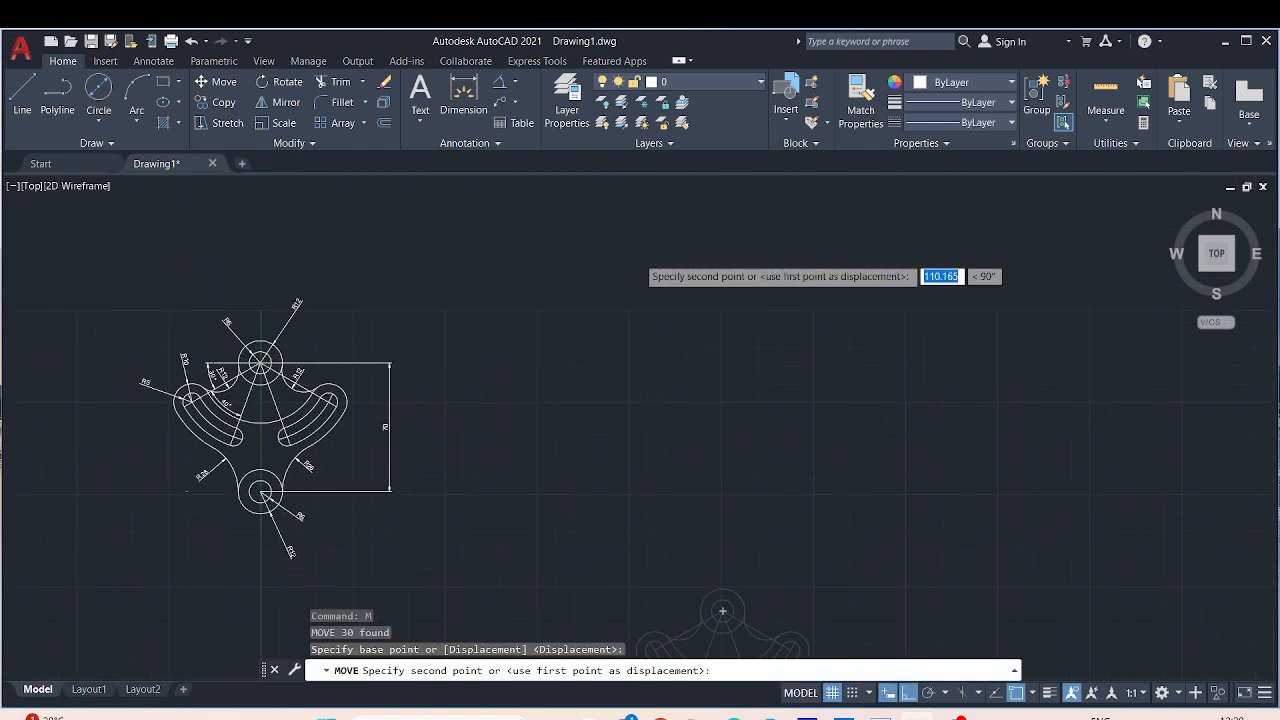
click(649, 347)
key(Escape)
mouse_move(817, 288)
middle_down()
mouse_move(889, 311)
mouse_move(831, 287)
mouse_move(838, 228)
mouse_move(876, 329)
middle_up()
scroll(831, 329, up, 4)
scroll(866, 241, down, 2)
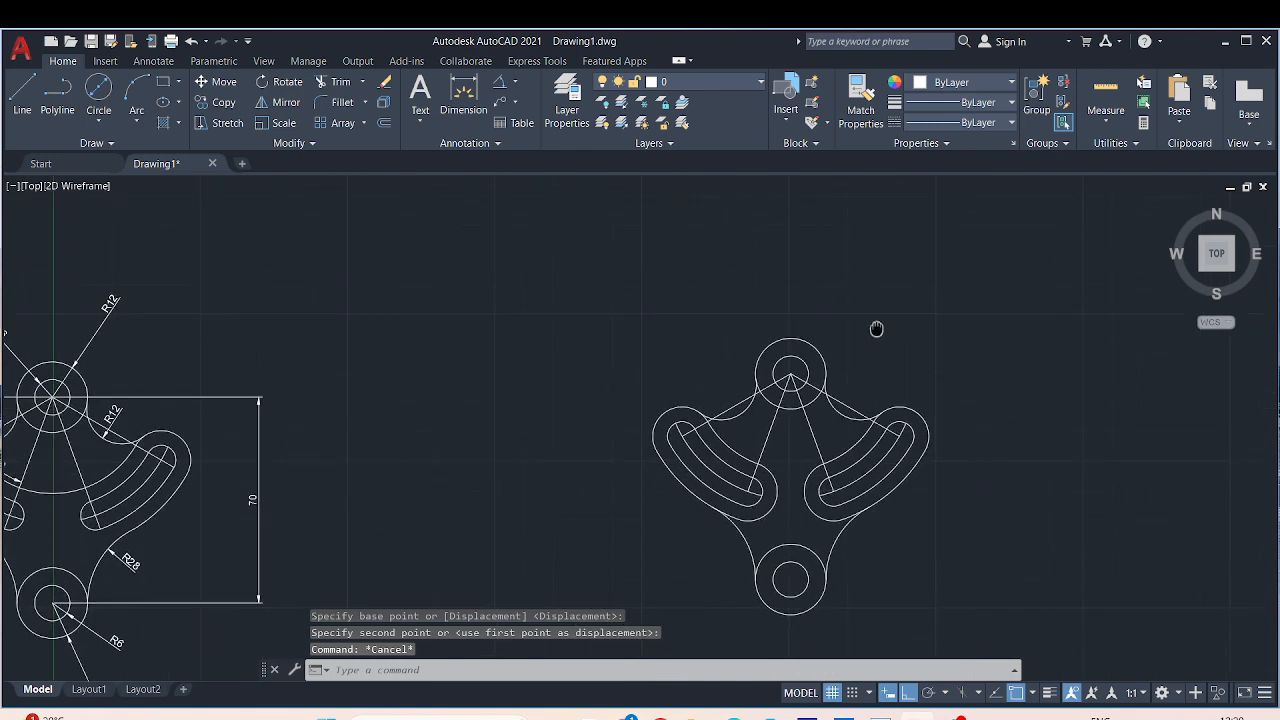
Step: Add a radius dimension to the outer circle at the top of the bracket copy, with its text up and left of it
click(515, 87)
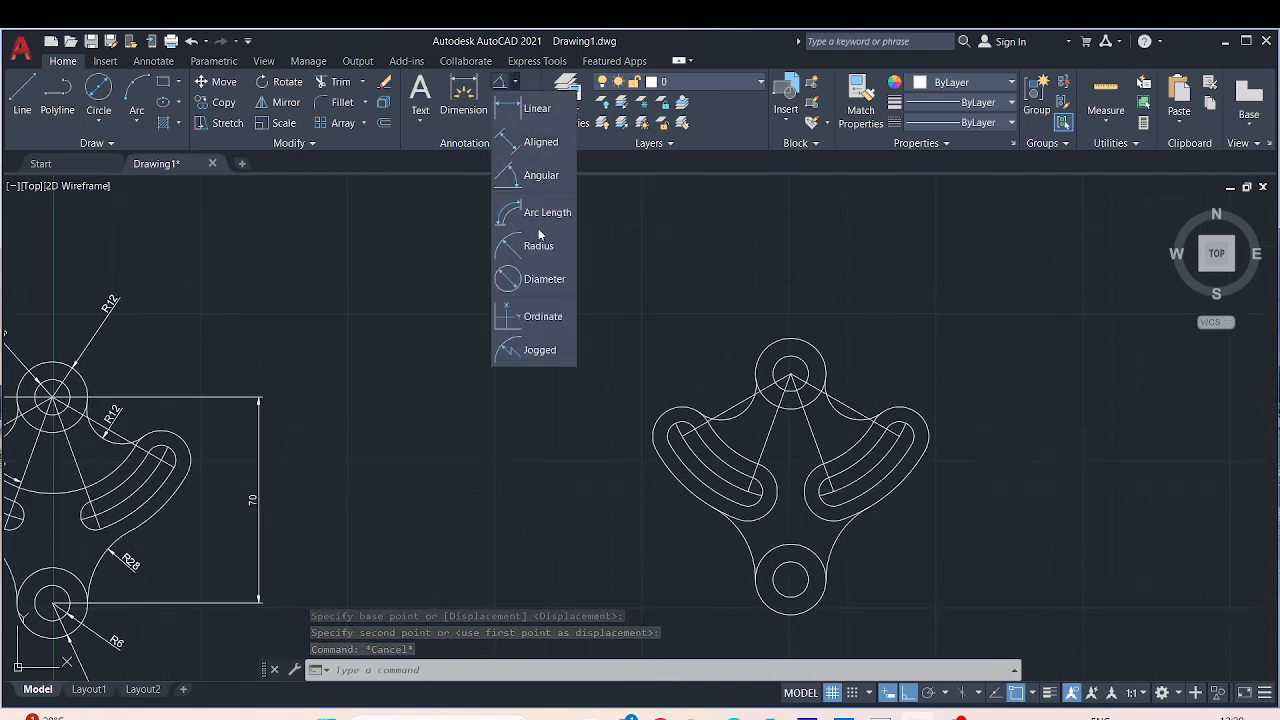
click(543, 282)
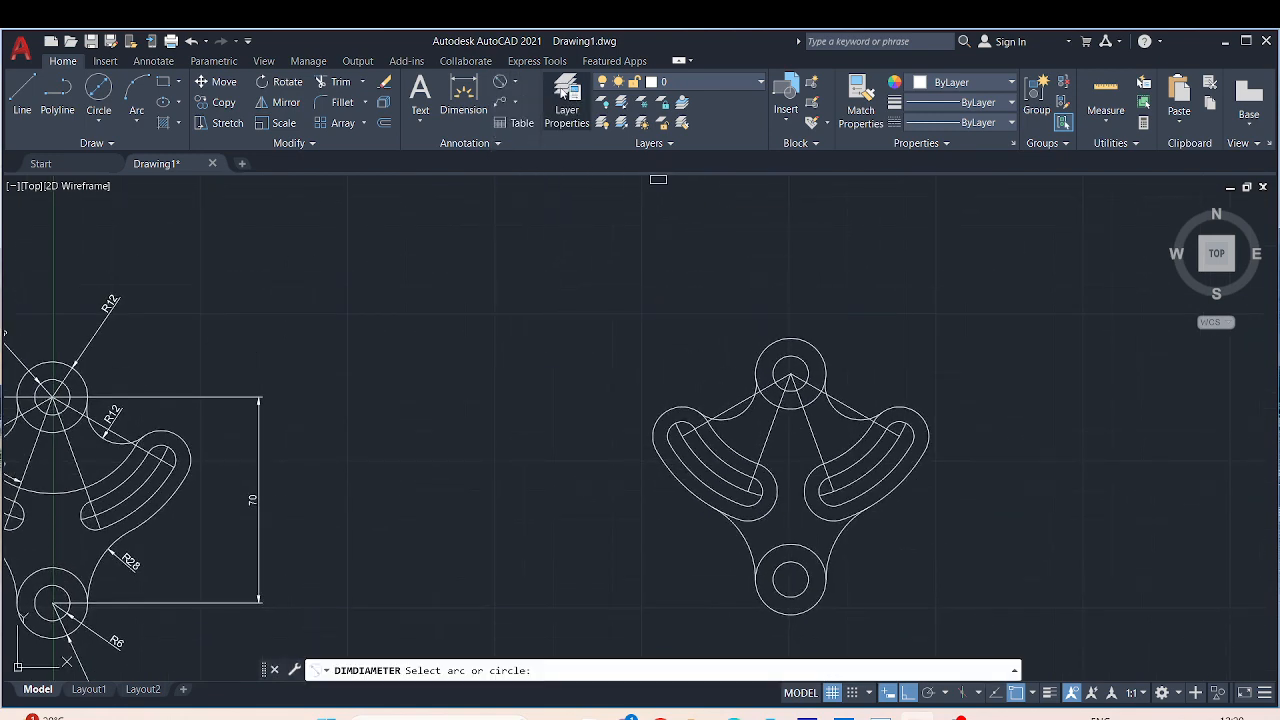
click(516, 86)
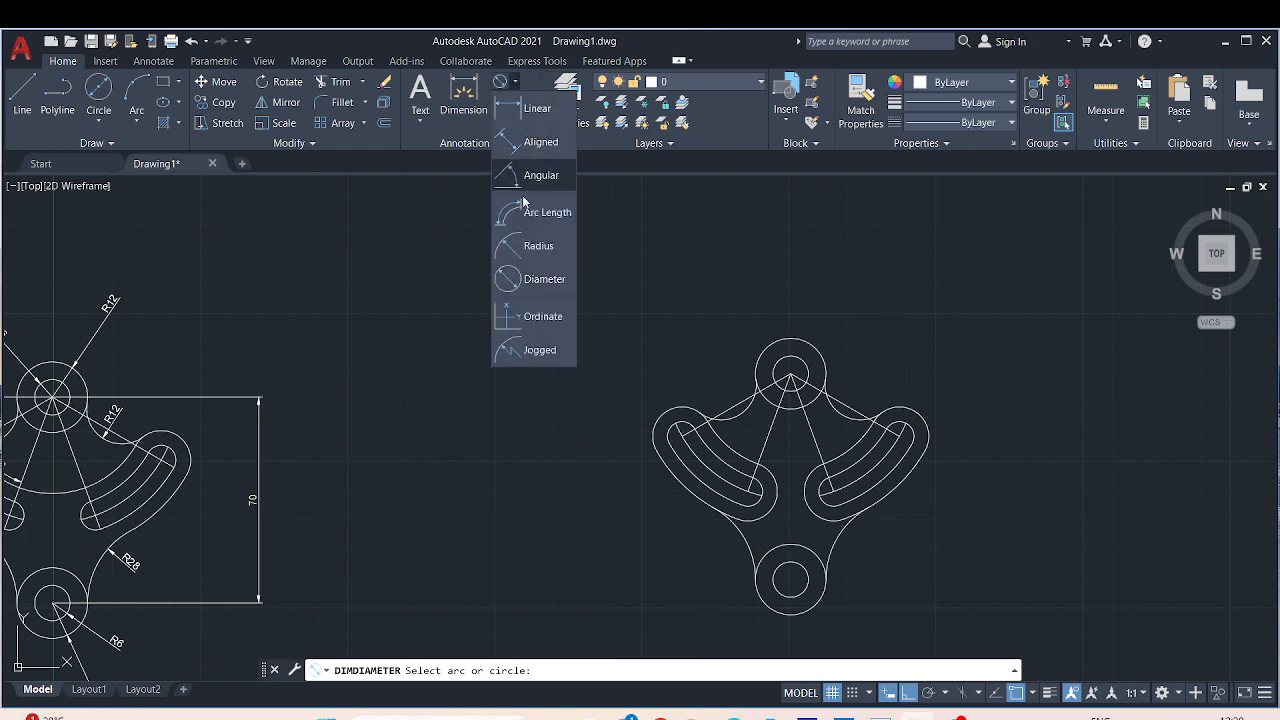
click(527, 245)
click(784, 331)
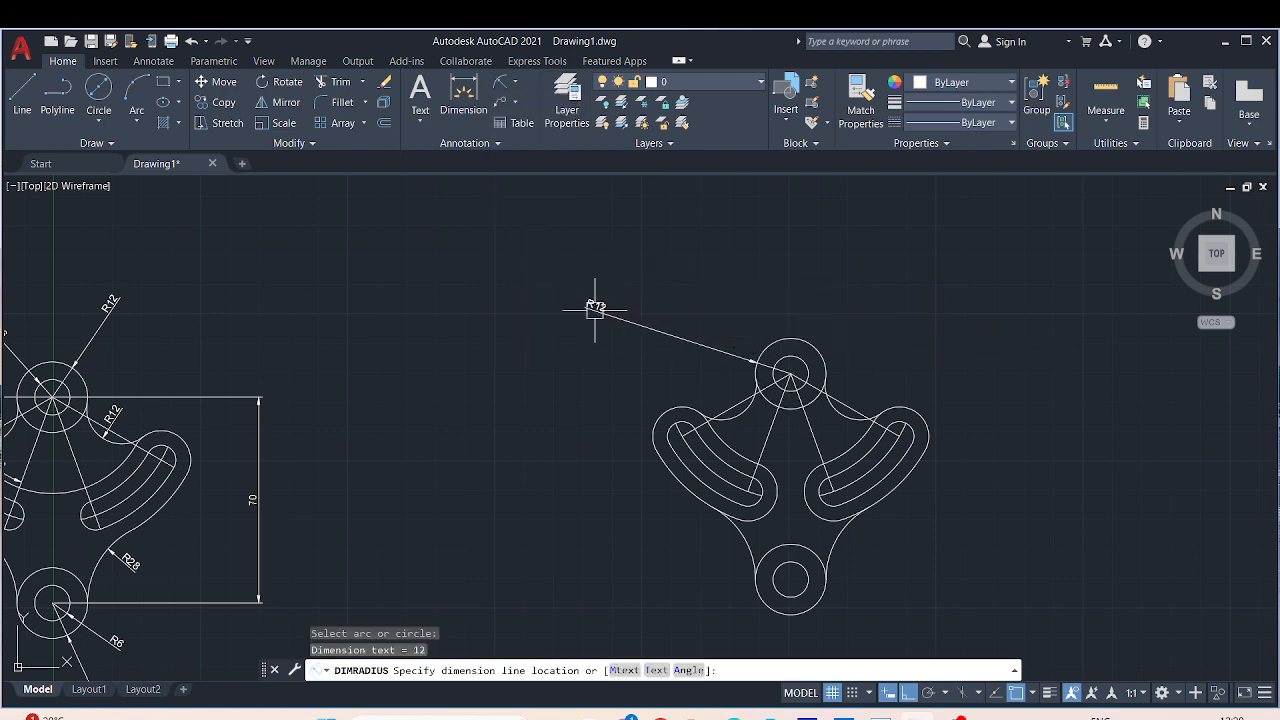
click(591, 306)
Step: Add a radius dimension to the top inner circle, placing its text to the left of the circle
middle_drag(447, 329, 668, 303)
scroll(1015, 320, up, 4)
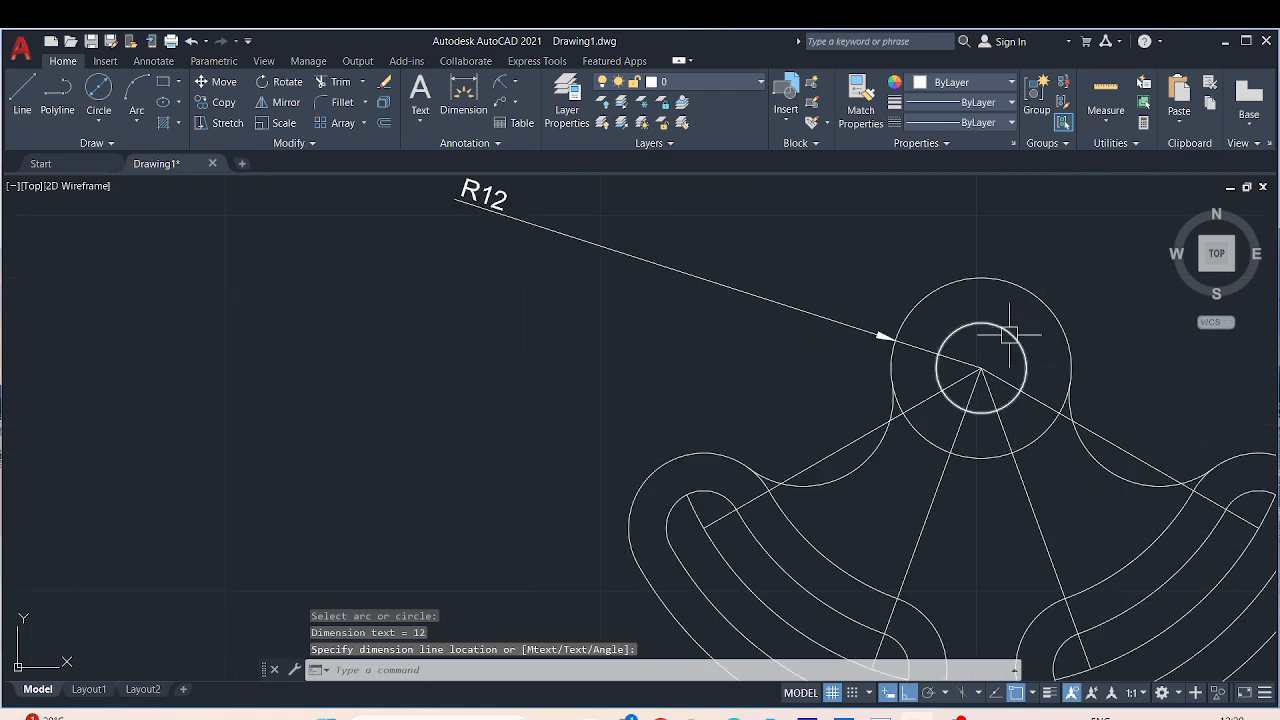
key(Return)
click(1000, 328)
click(625, 375)
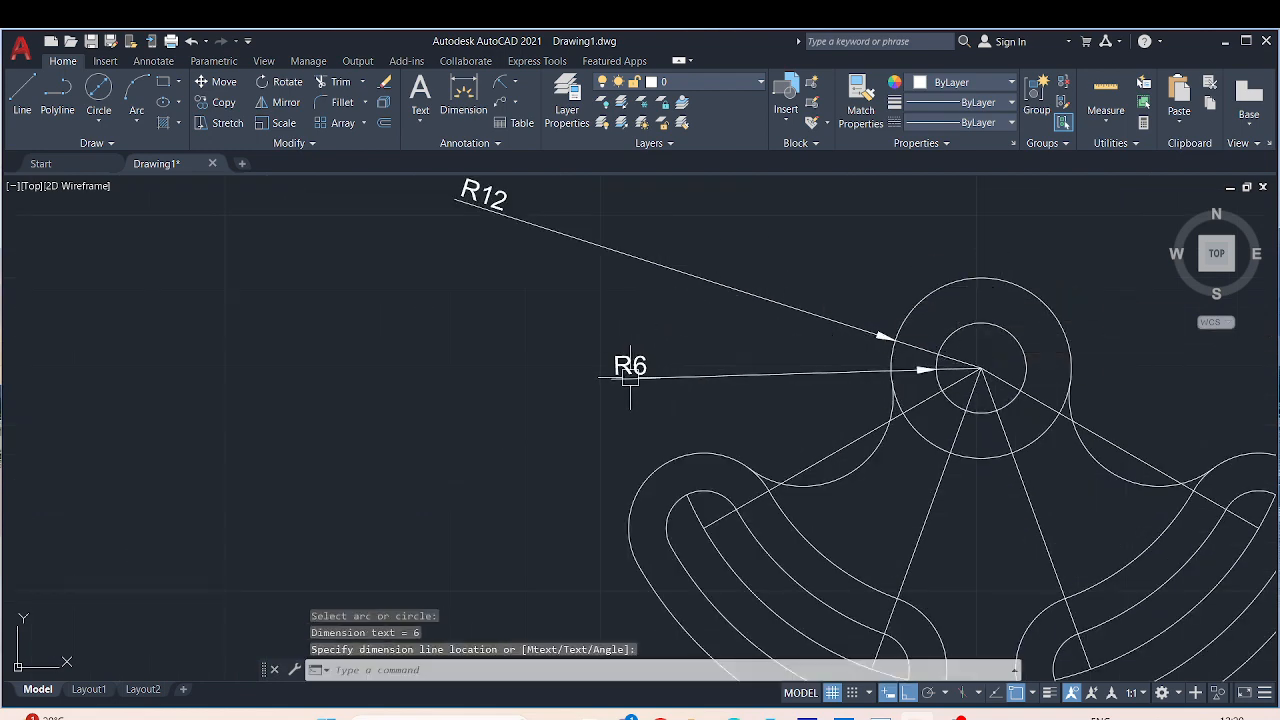
Step: Add a radius dimension to the left fillet arc between the top circle and the left slot, placing its text inside the curve
scroll(717, 340, down, 5)
scroll(358, 336, up, 4)
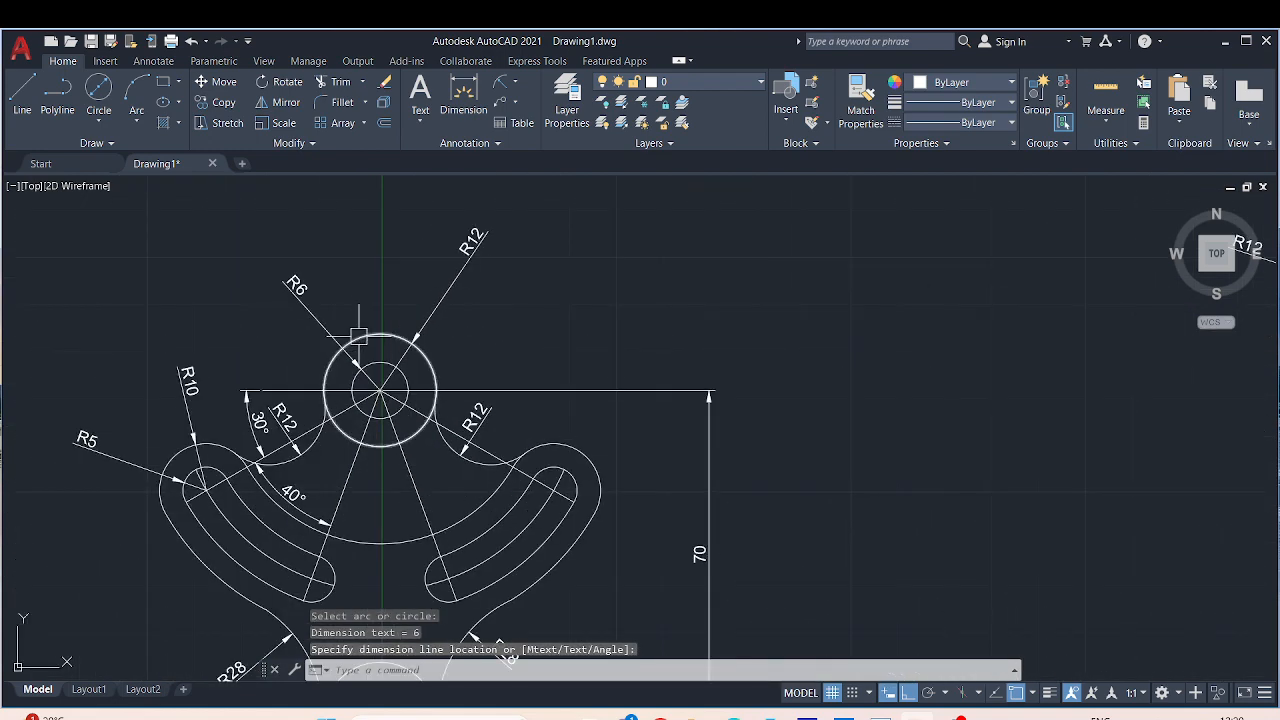
scroll(373, 299, down, 2)
middle_drag(639, 344, 473, 303)
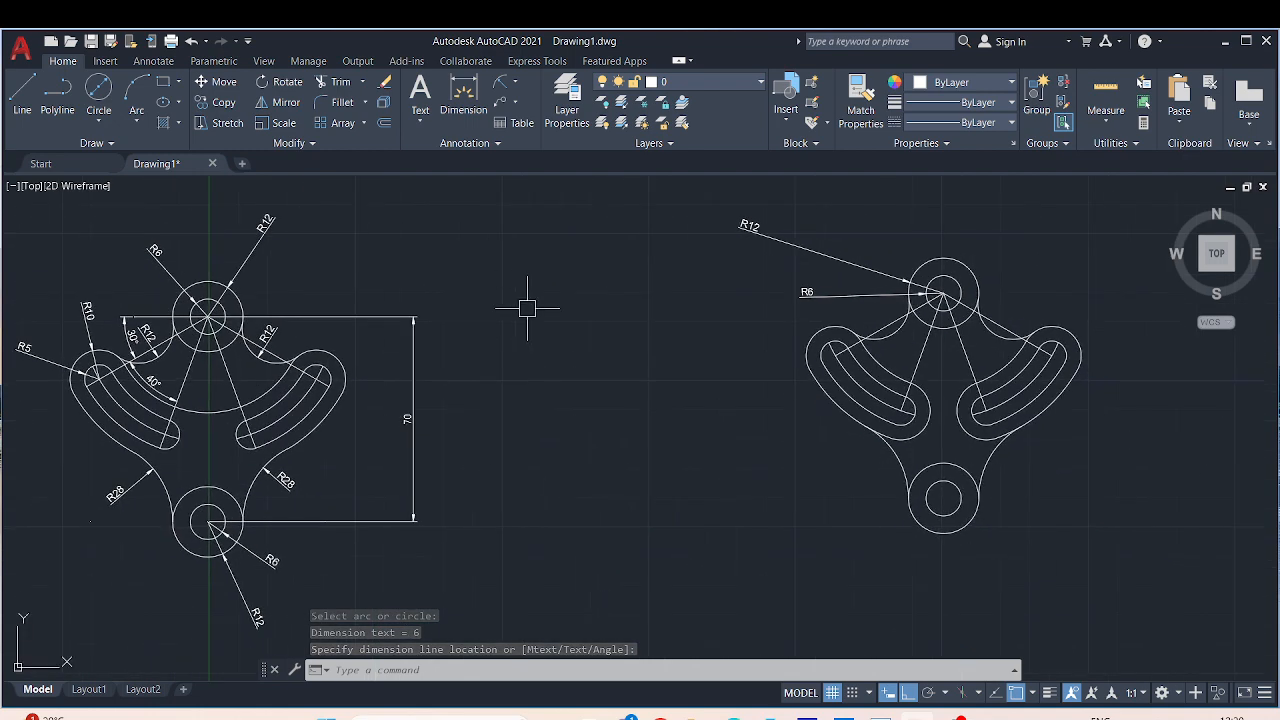
key(Return)
scroll(910, 340, up, 2)
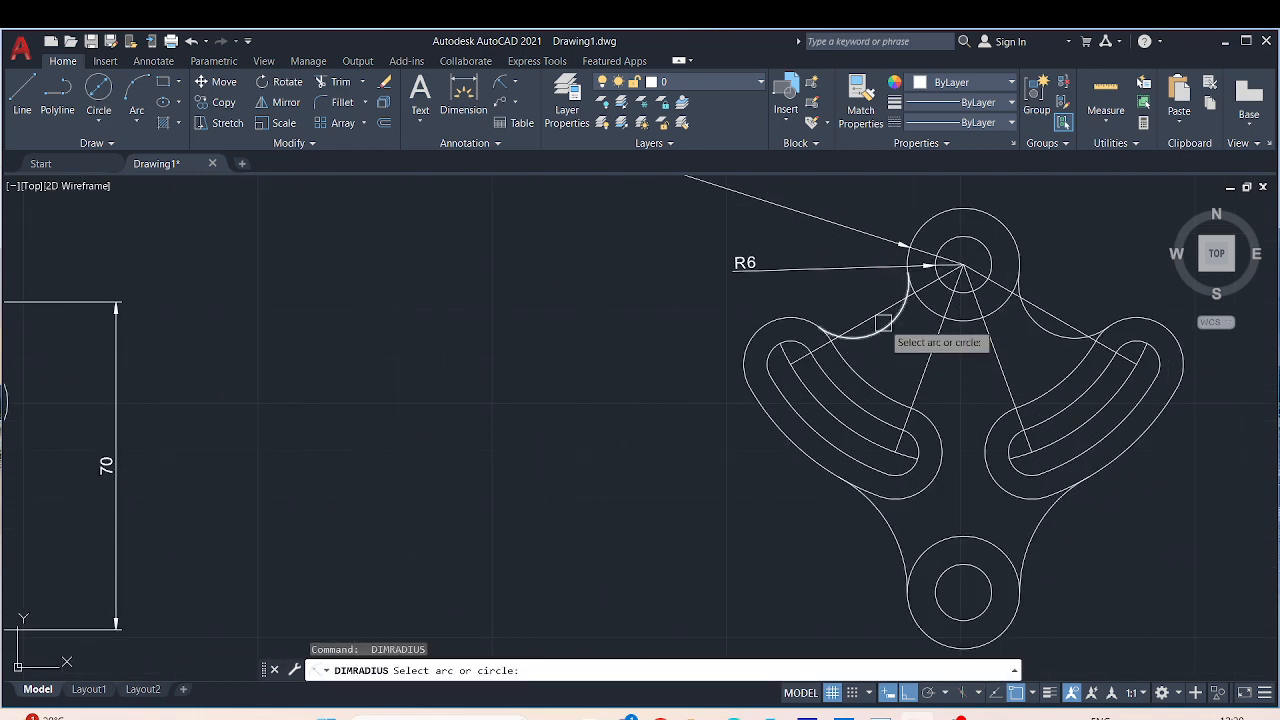
click(820, 311)
click(890, 328)
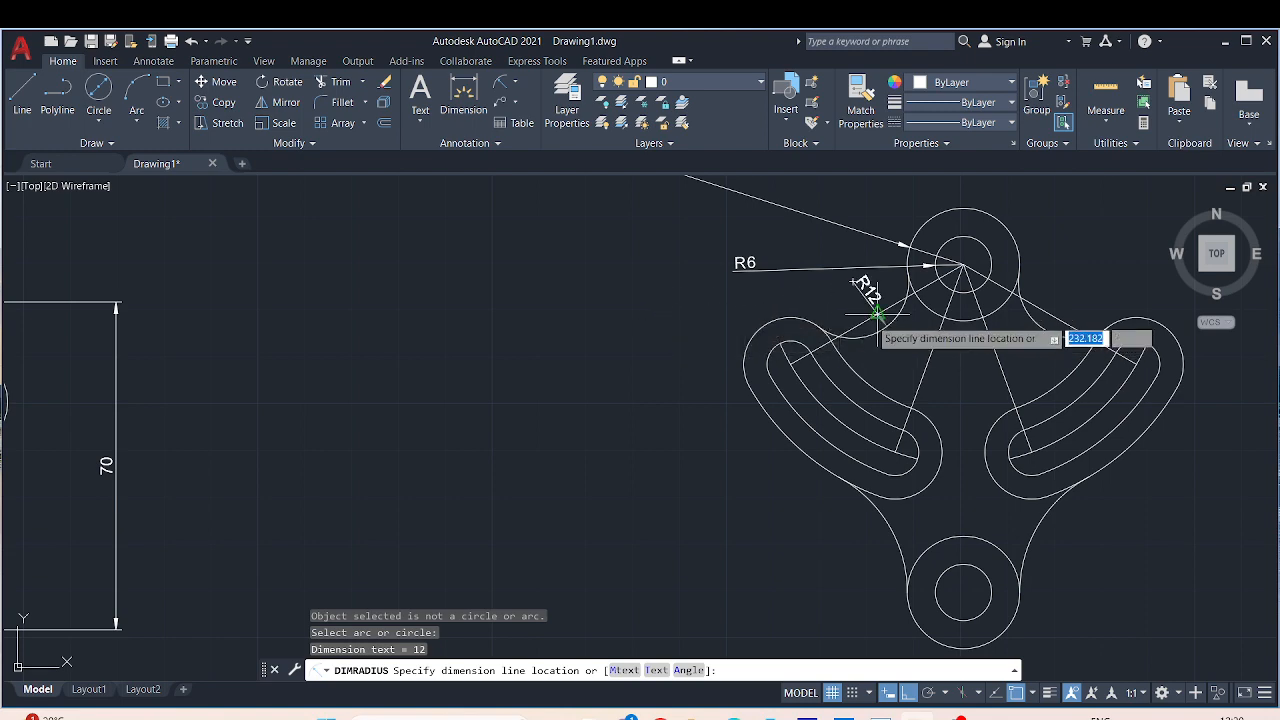
click(864, 320)
Step: Add a radius dimension to the right fillet arc between the top circle and the right slot, placing its text inside the curve
scroll(989, 286, up, 5)
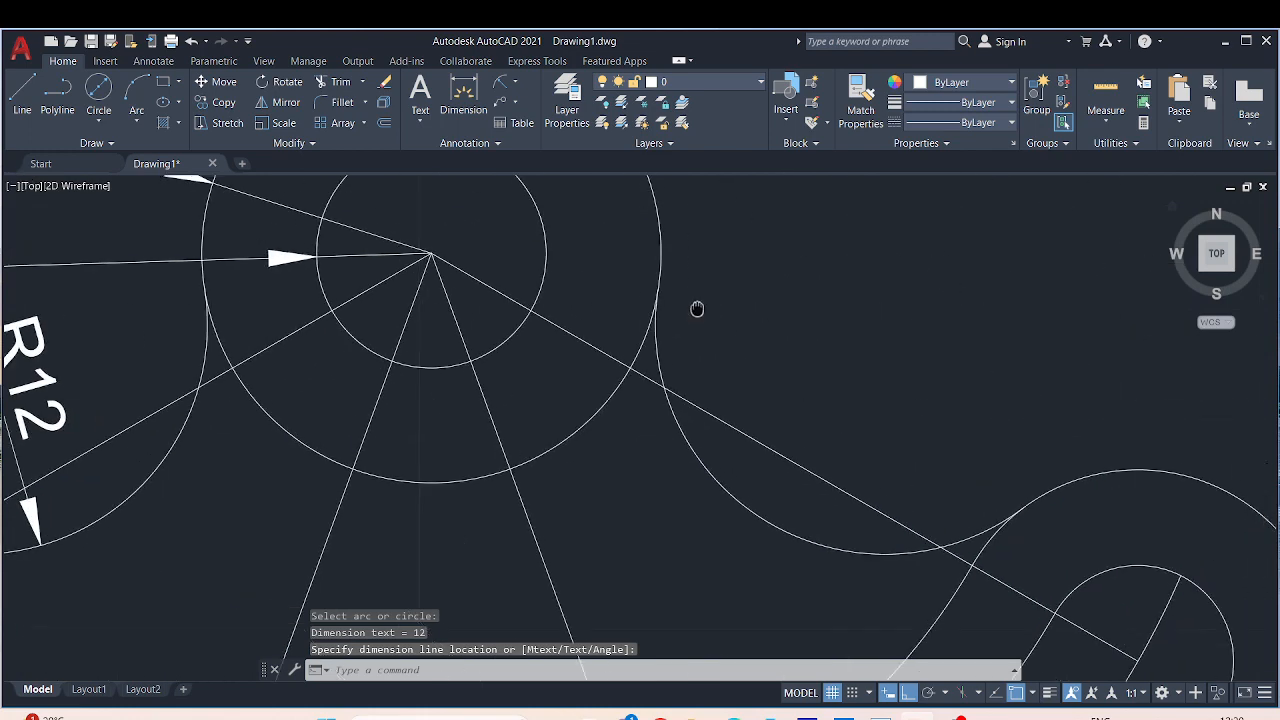
key(Return)
click(680, 463)
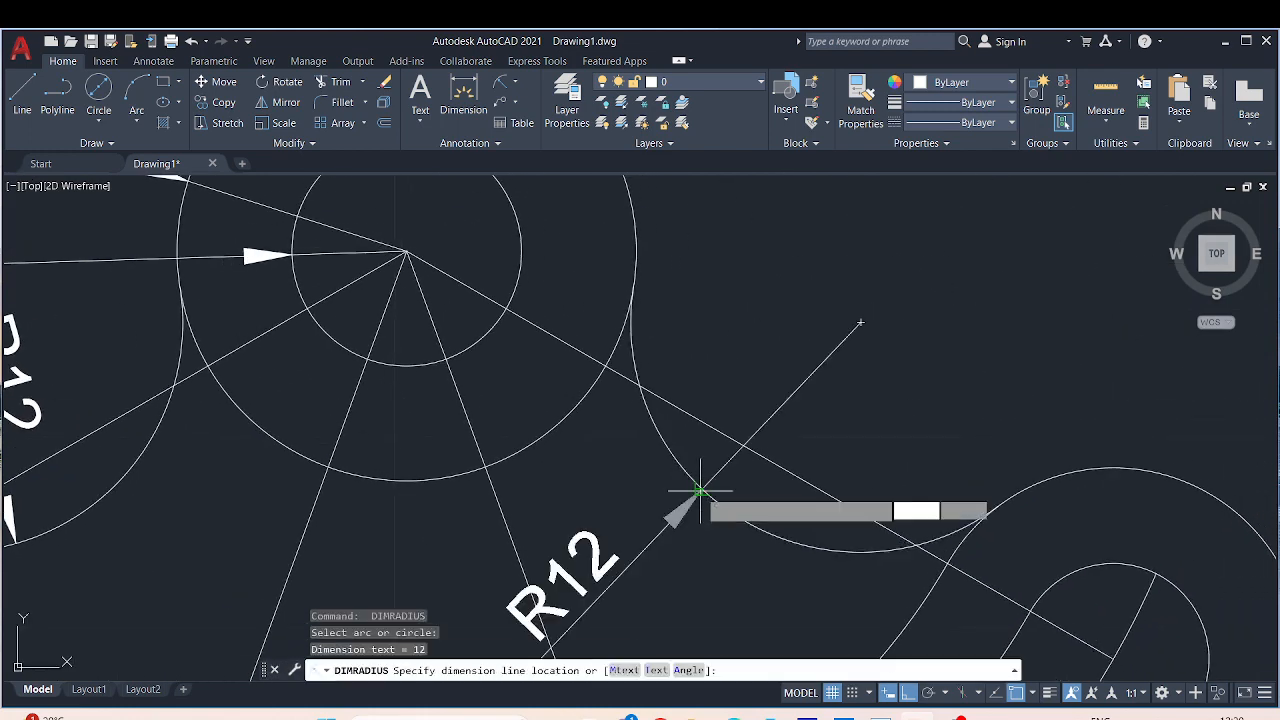
click(826, 398)
scroll(917, 278, down, 4)
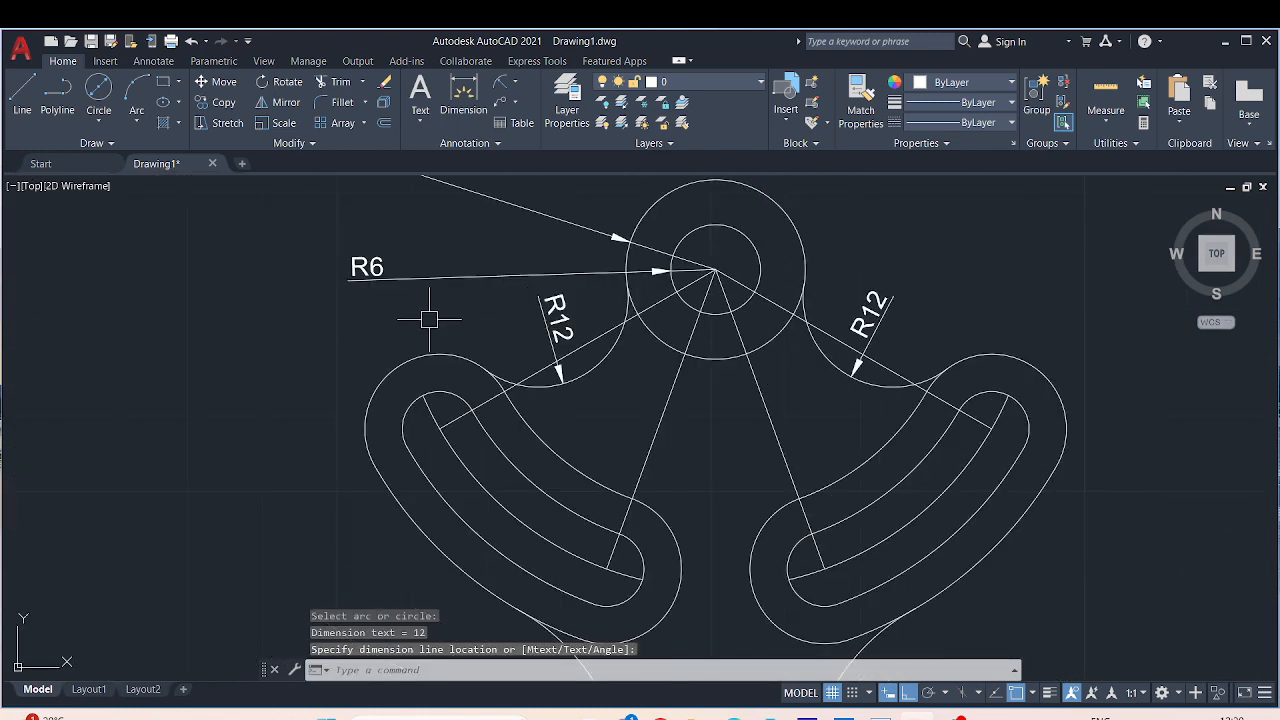
Step: Add radius dimensions to the outer and inner circles at the bottom of the bracket copy, with their text at the lower right
middle_drag(429, 320, 583, 271)
scroll(590, 270, down, 2)
middle_drag(434, 317, 640, 380)
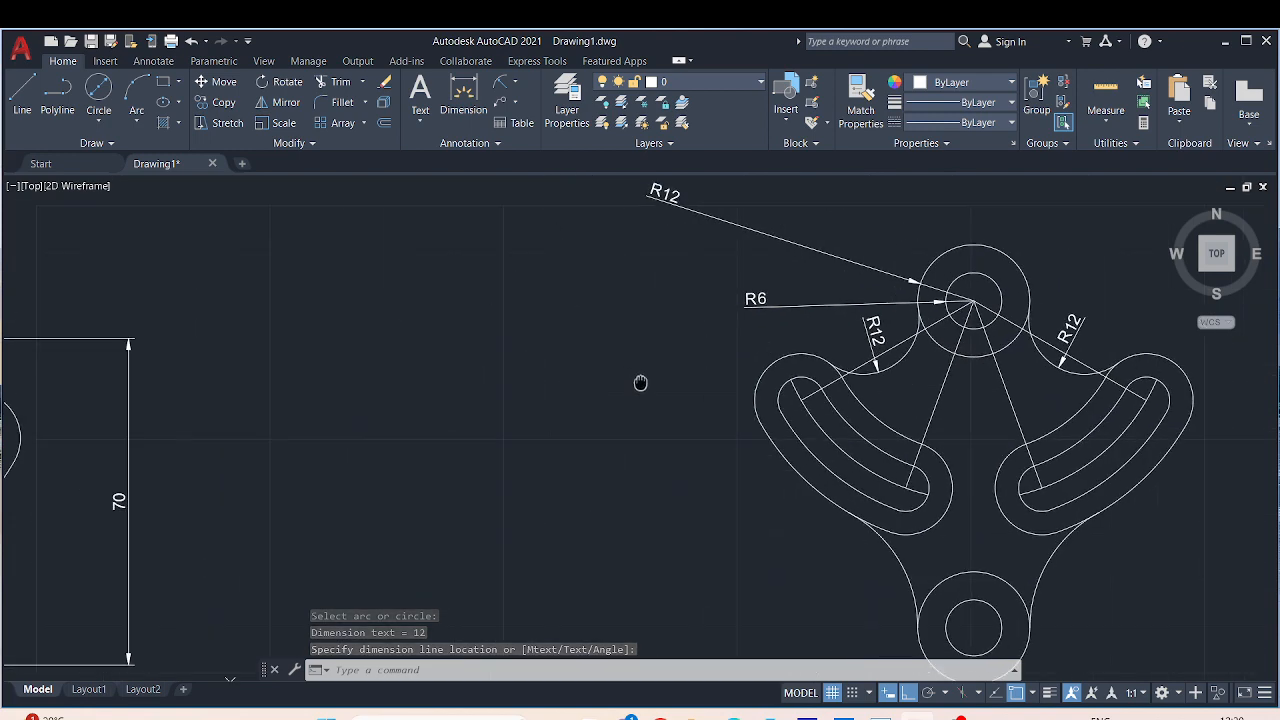
scroll(691, 323, down, 3)
key(Return)
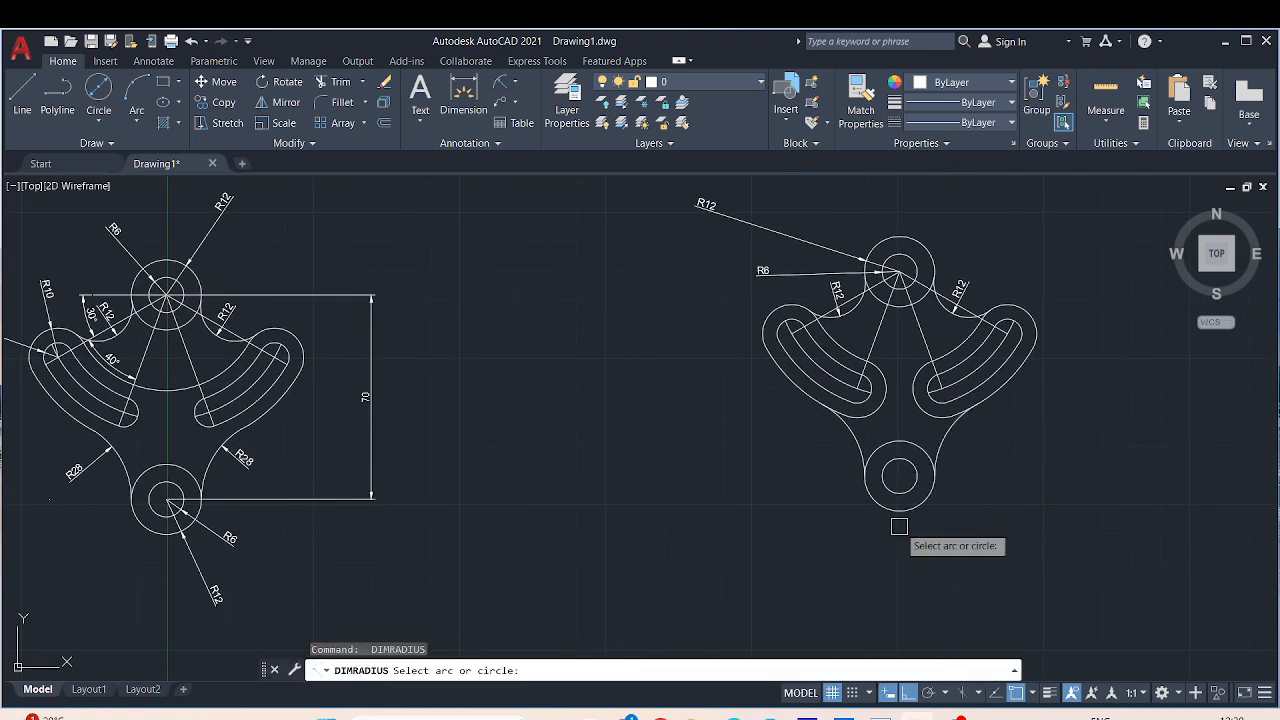
click(904, 512)
click(972, 556)
key(Return)
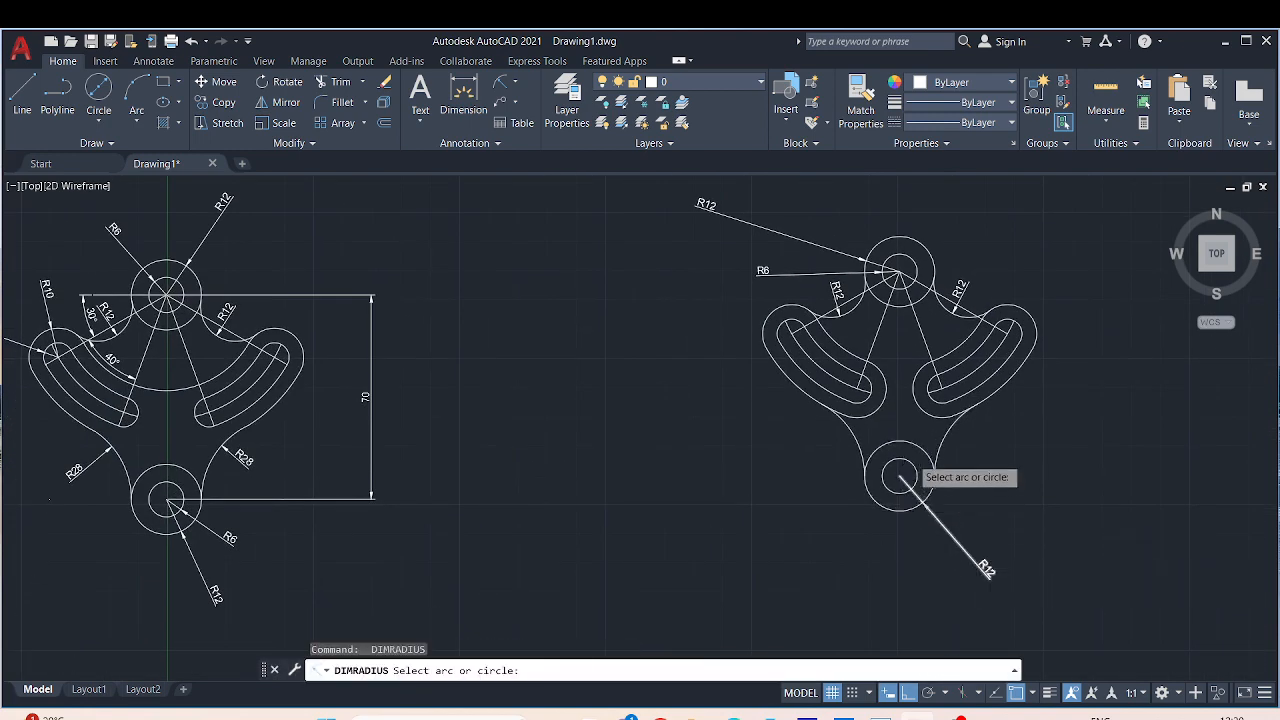
scroll(900, 470, up, 5)
click(893, 469)
click(1140, 605)
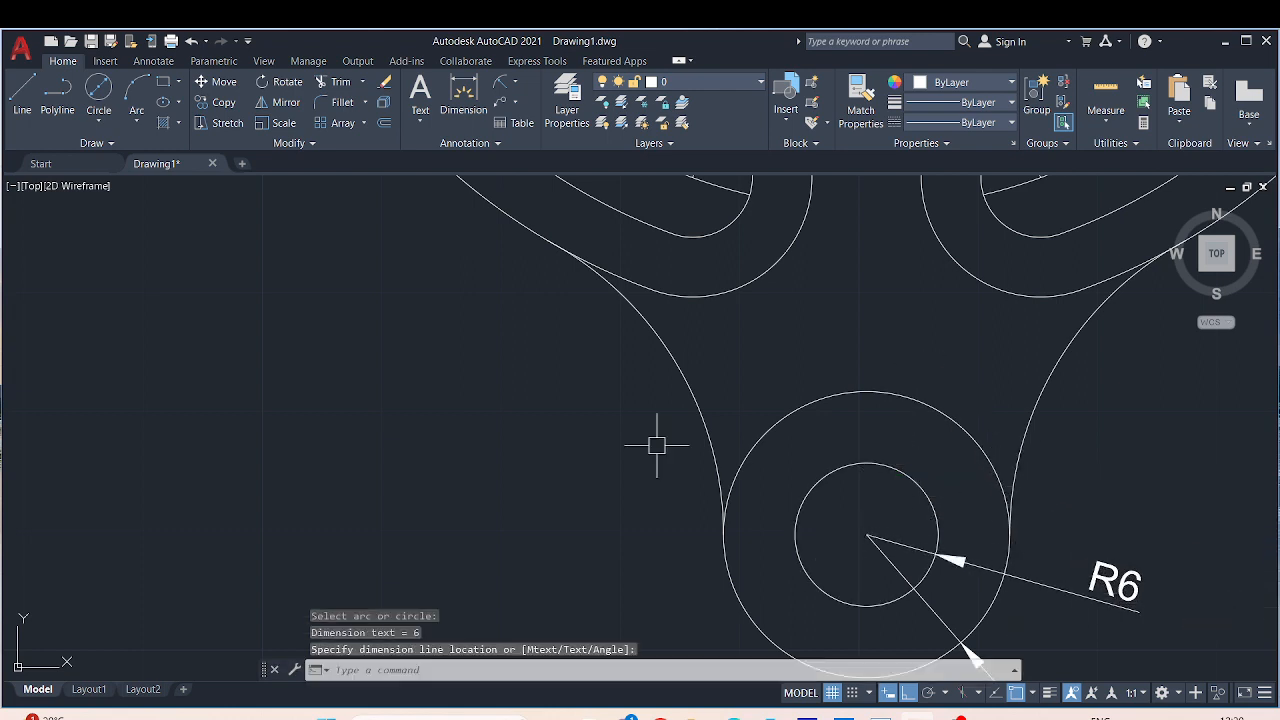
Step: Add radius dimensions to the left and right large side arcs above the bottom circle, placing their text outside the bracket
key(Return)
click(660, 345)
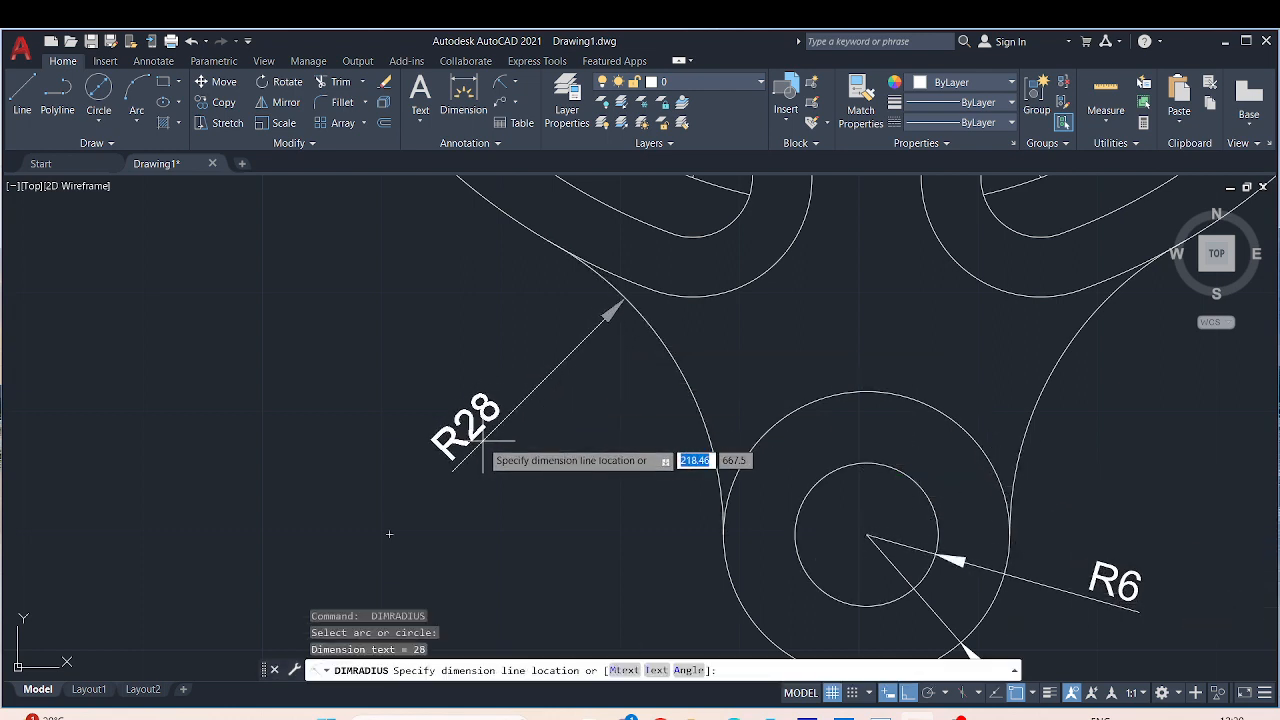
click(440, 488)
key(Return)
click(1038, 392)
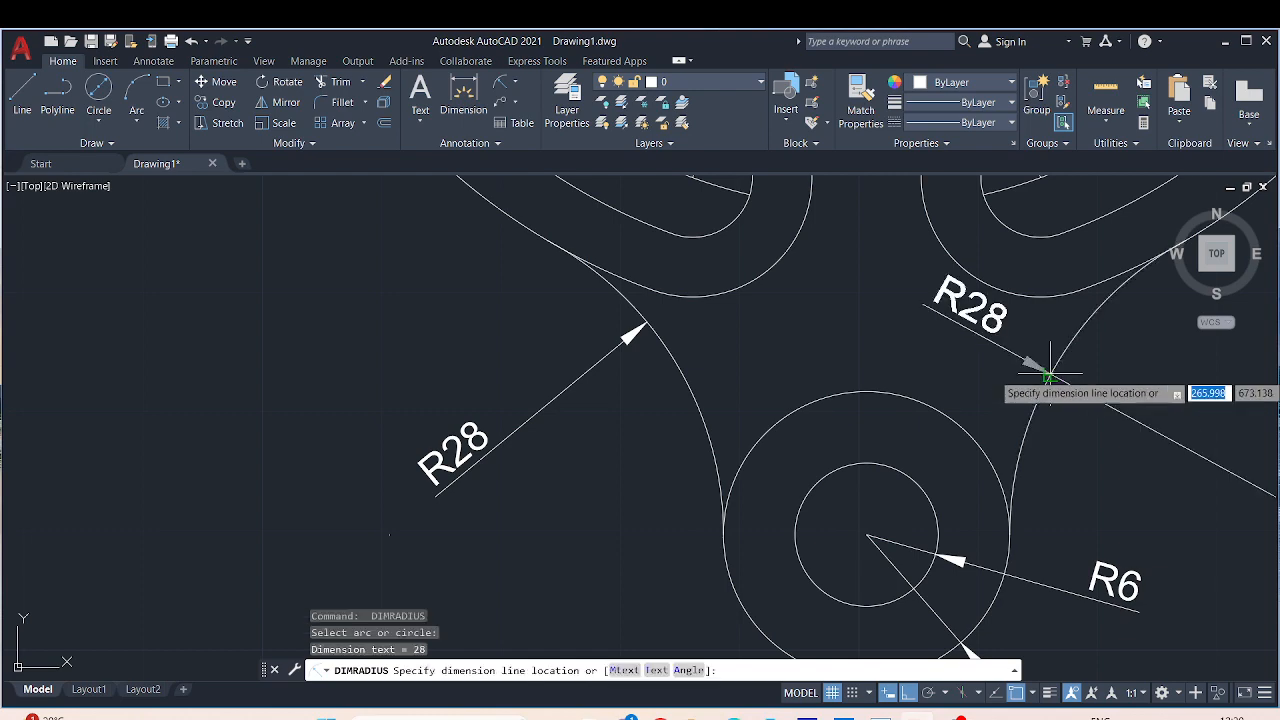
click(1172, 455)
Step: Add radius dimensions to the inner and outer end arcs at the left slot's upper end, with their text to the left
scroll(879, 359, down, 4)
scroll(718, 494, down, 2)
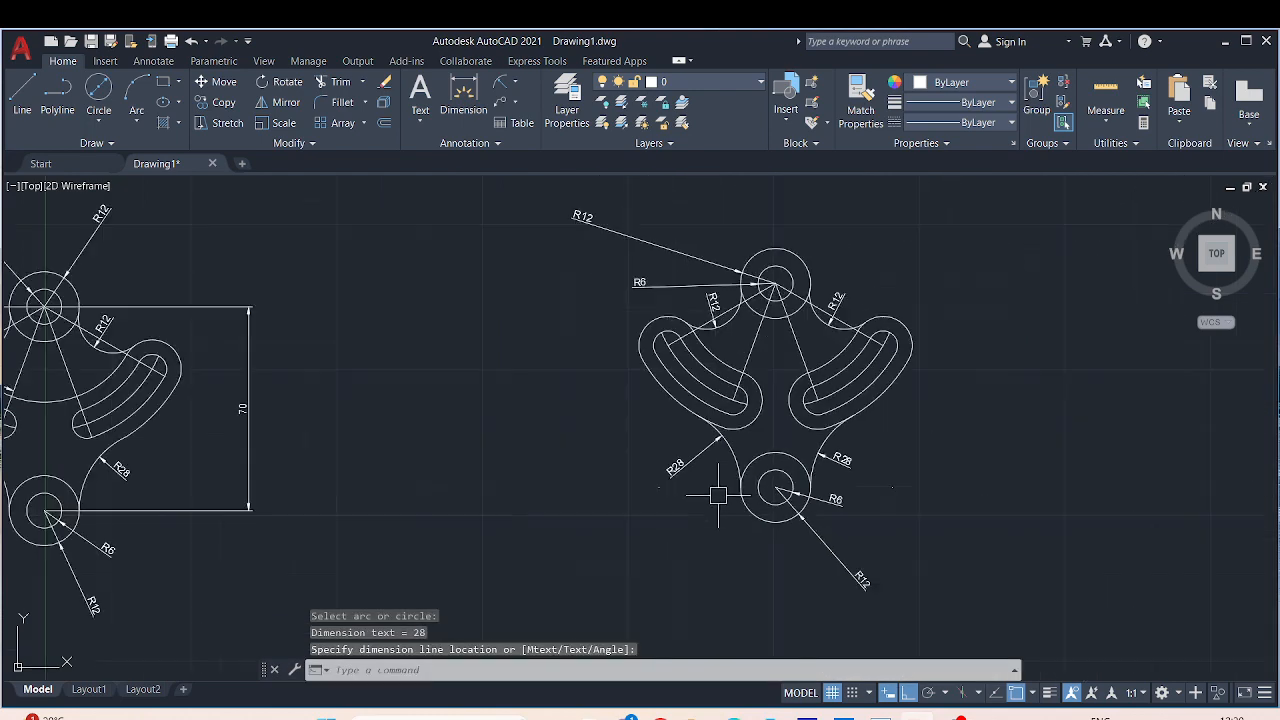
middle_drag(542, 476, 834, 491)
scroll(974, 366, up, 5)
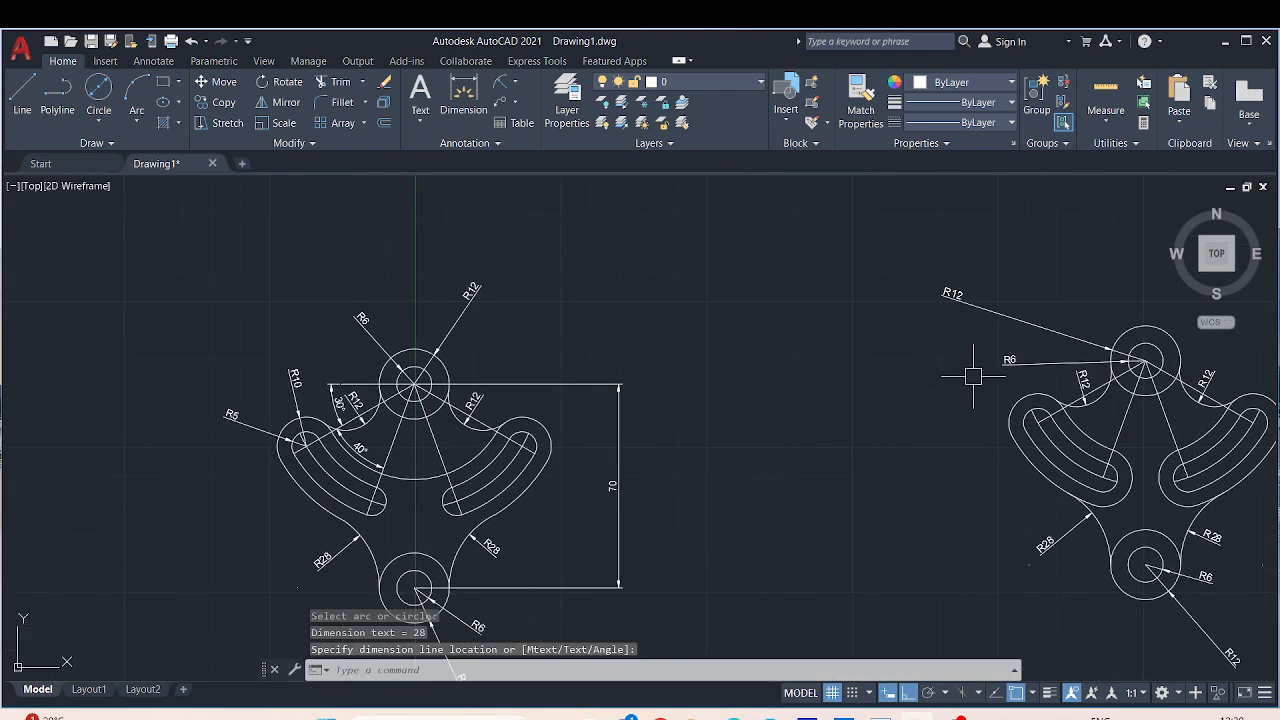
key(Return)
click(970, 444)
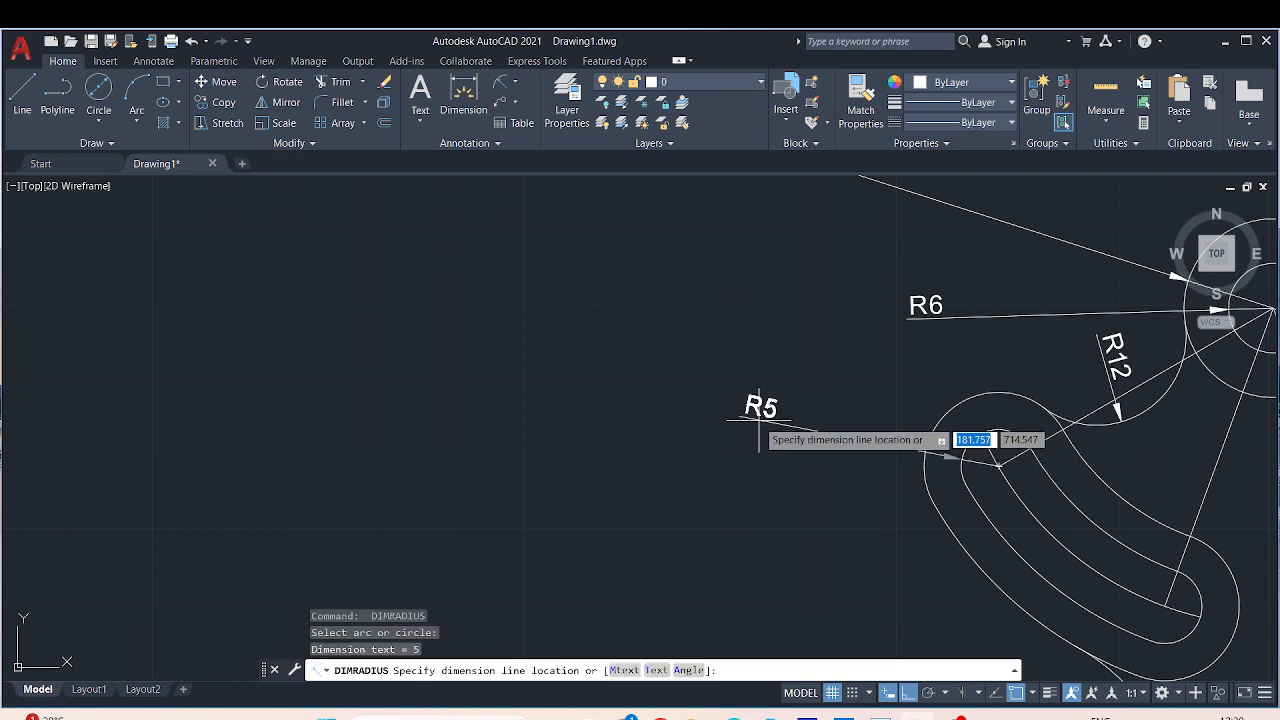
click(749, 428)
key(Return)
click(985, 398)
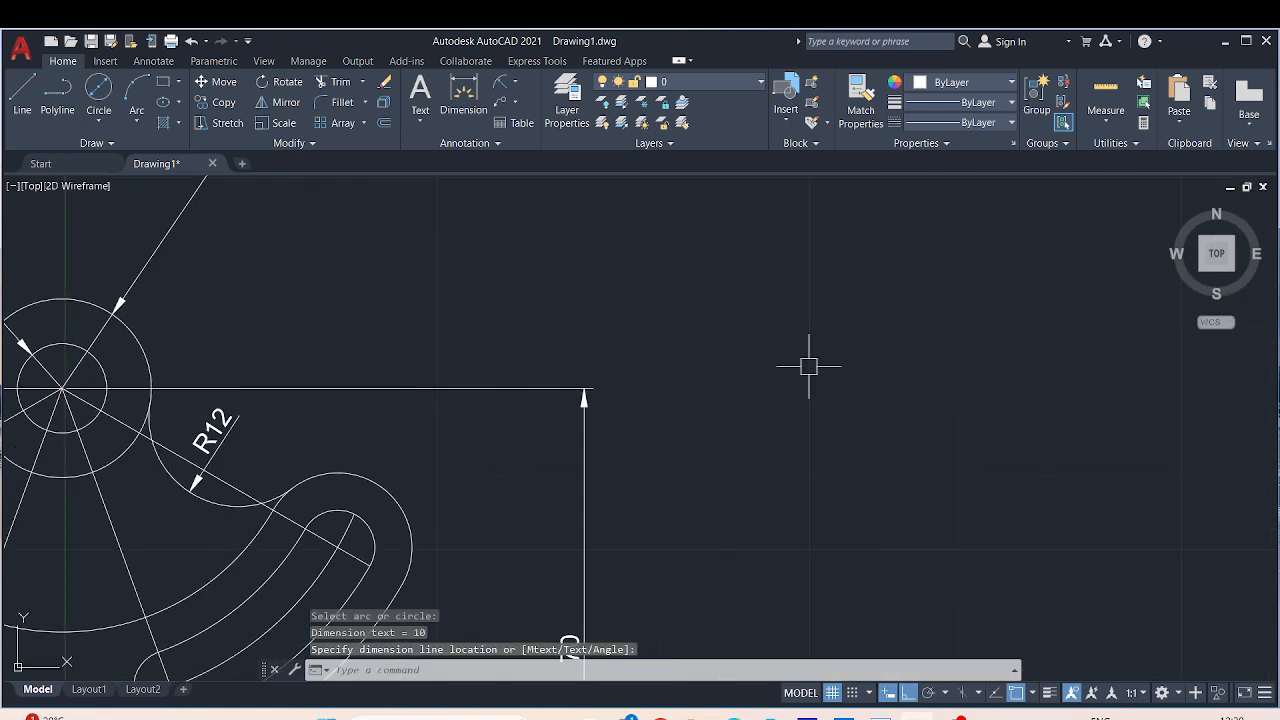
middle_drag(600, 327, 920, 269)
scroll(925, 267, down, 2)
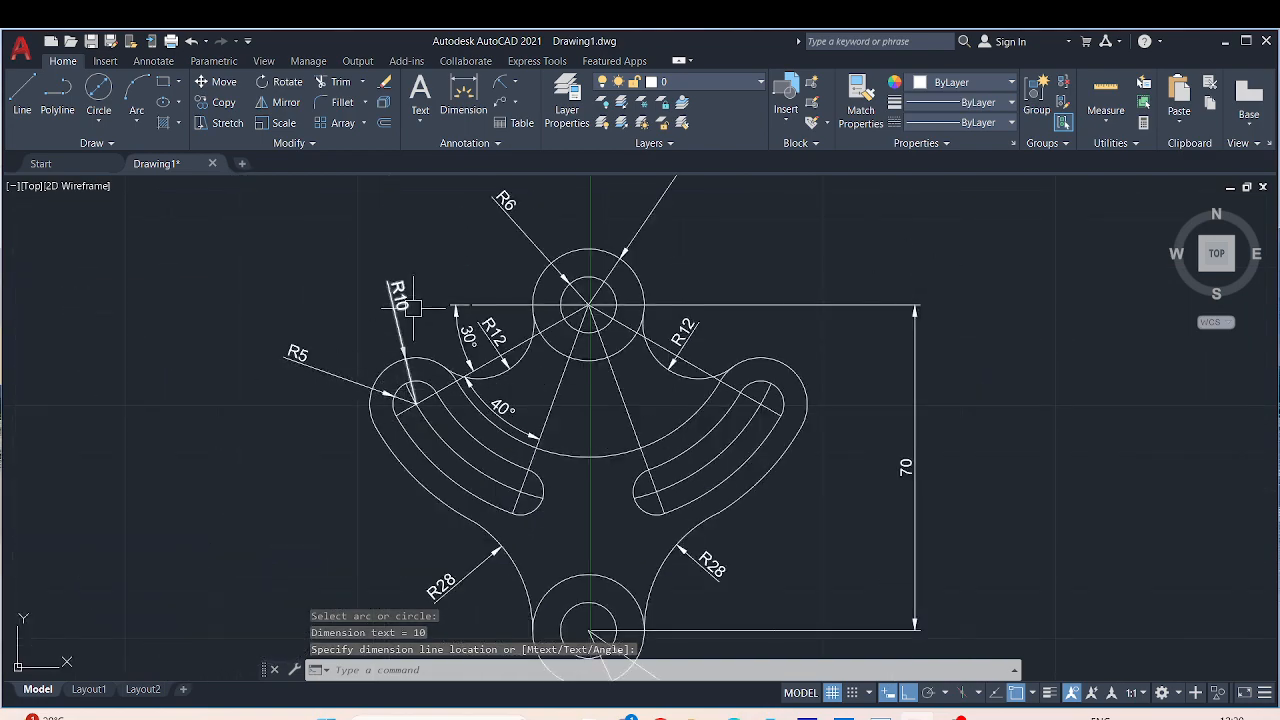
mouse_move(811, 358)
middle_down()
mouse_move(831, 366)
mouse_move(626, 266)
mouse_move(337, 326)
middle_up()
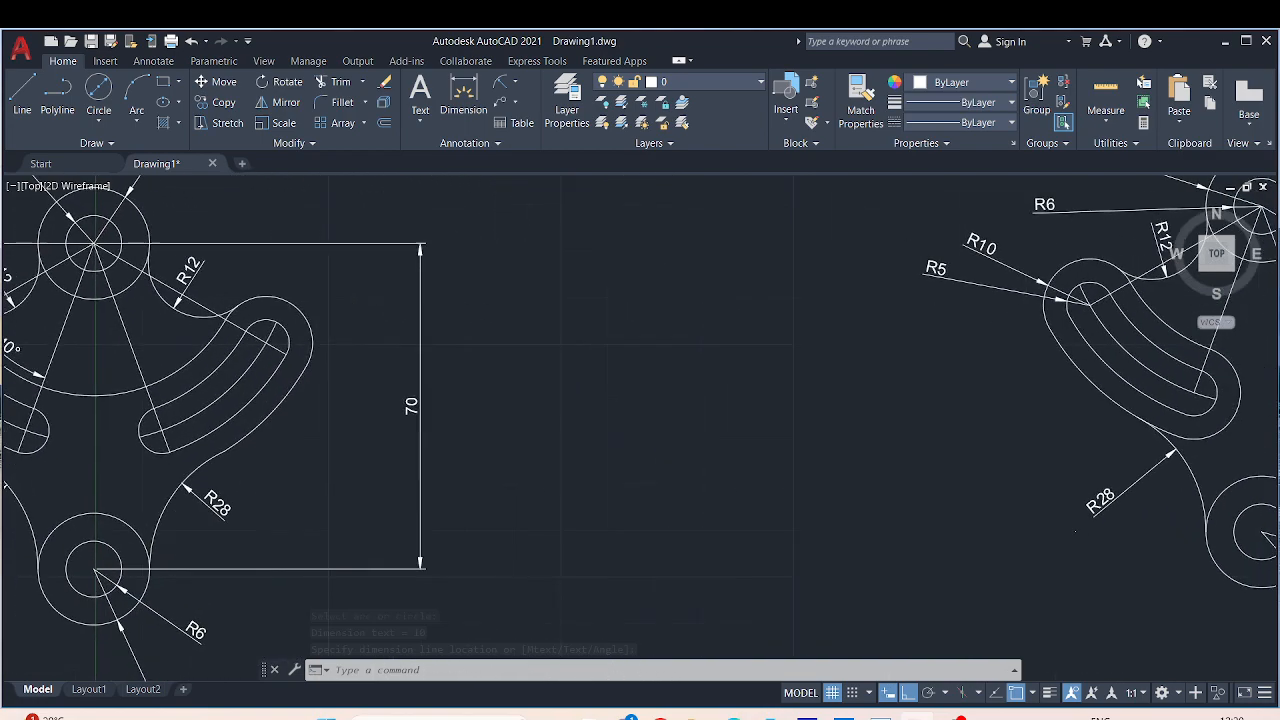
scroll(699, 389, down, 2)
middle_drag(699, 389, 453, 425)
key(Escape)
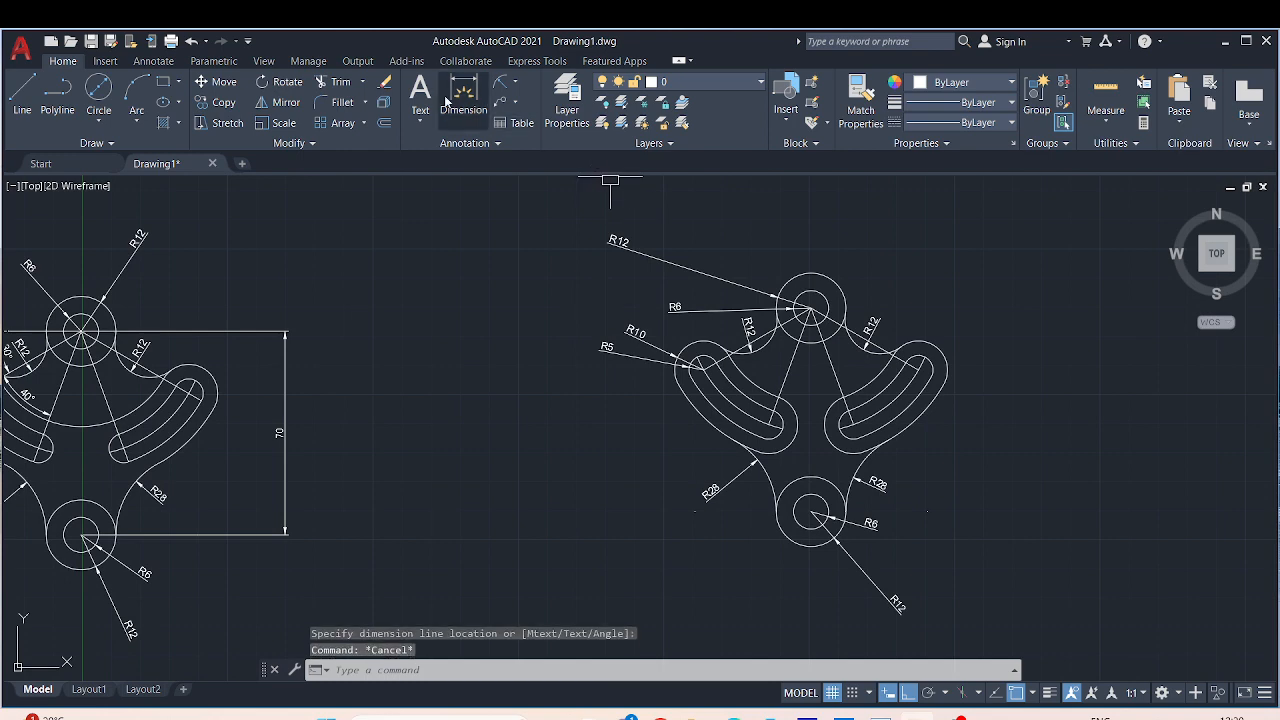
click(453, 91)
scroll(795, 312, up, 6)
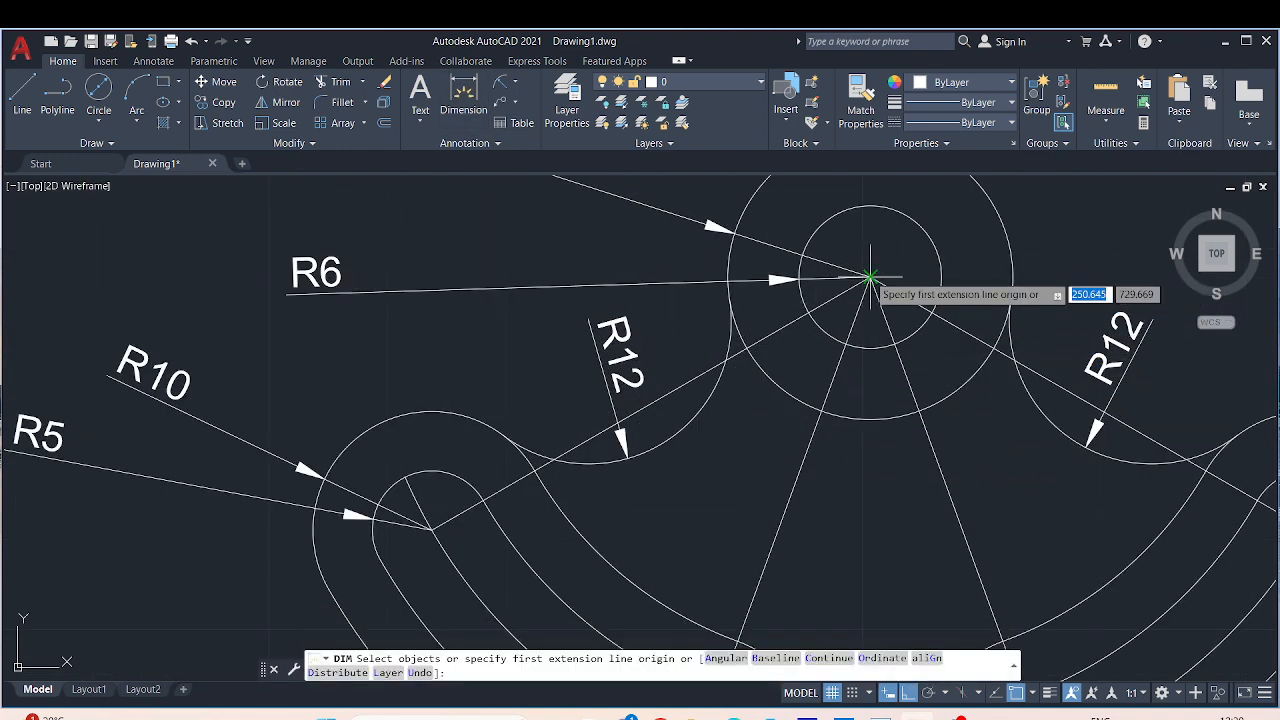
scroll(861, 279, up, 2)
scroll(686, 297, down, 3)
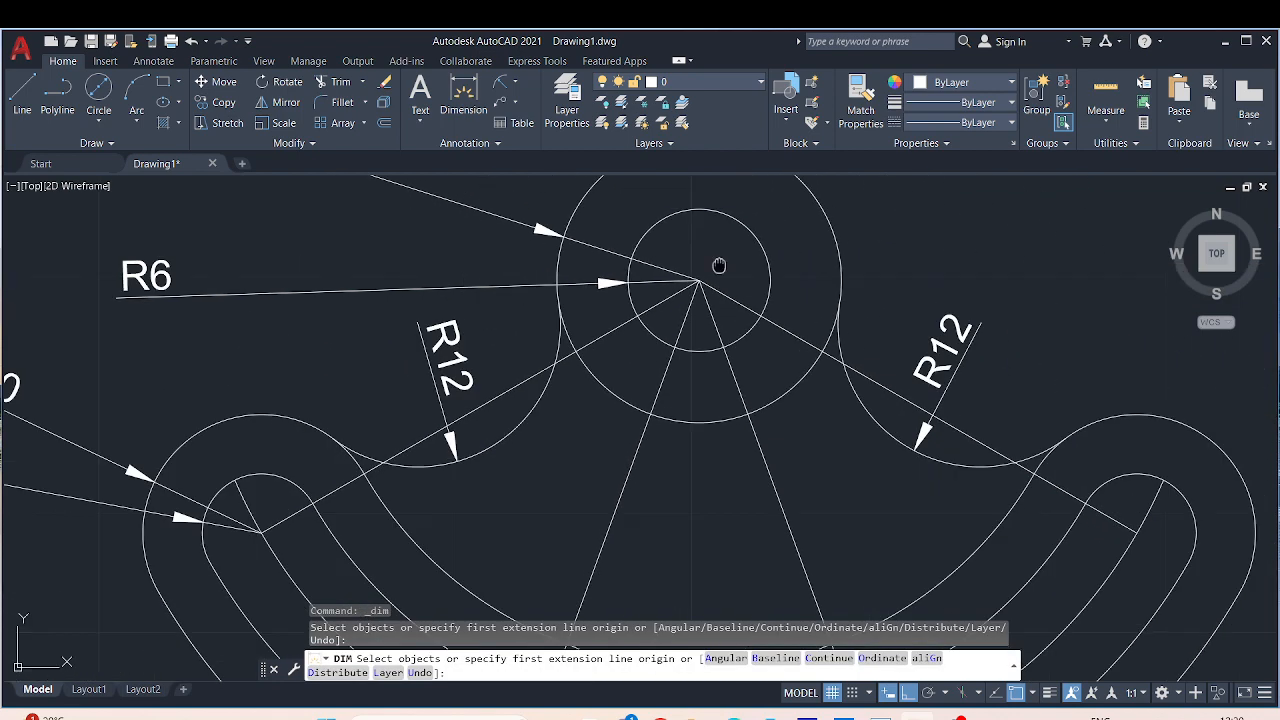
key(Return)
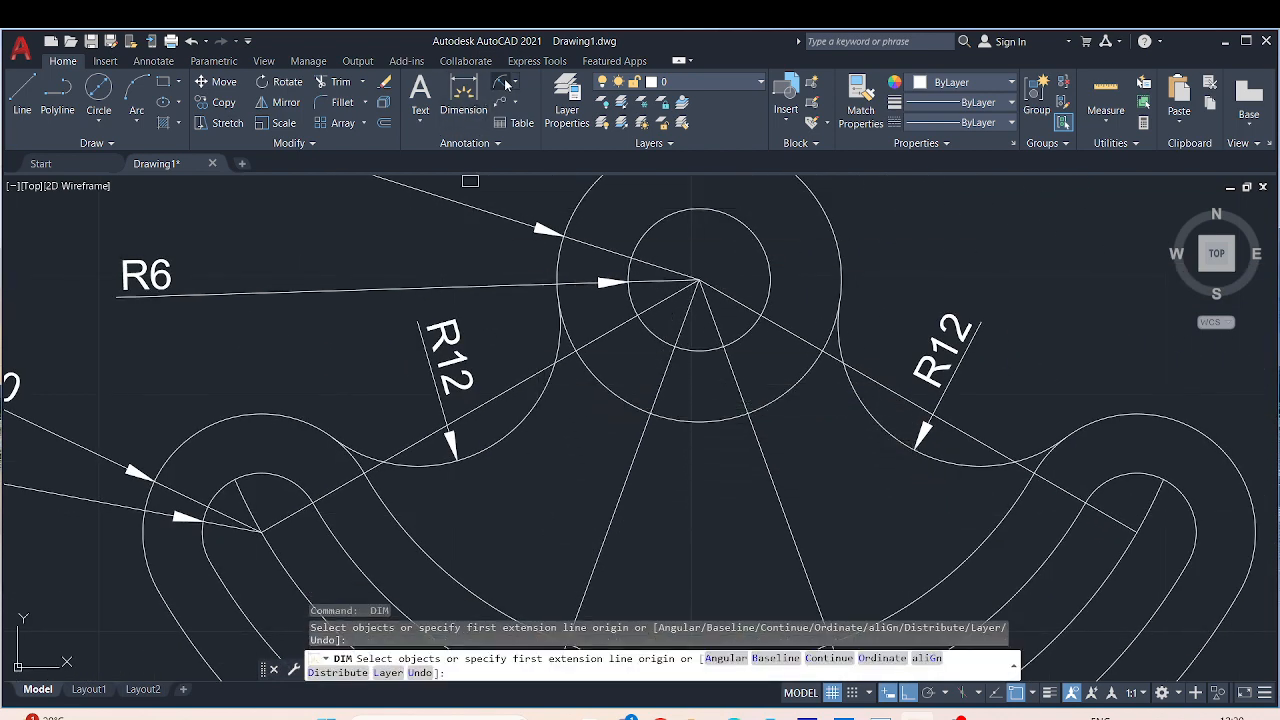
click(503, 83)
click(623, 326)
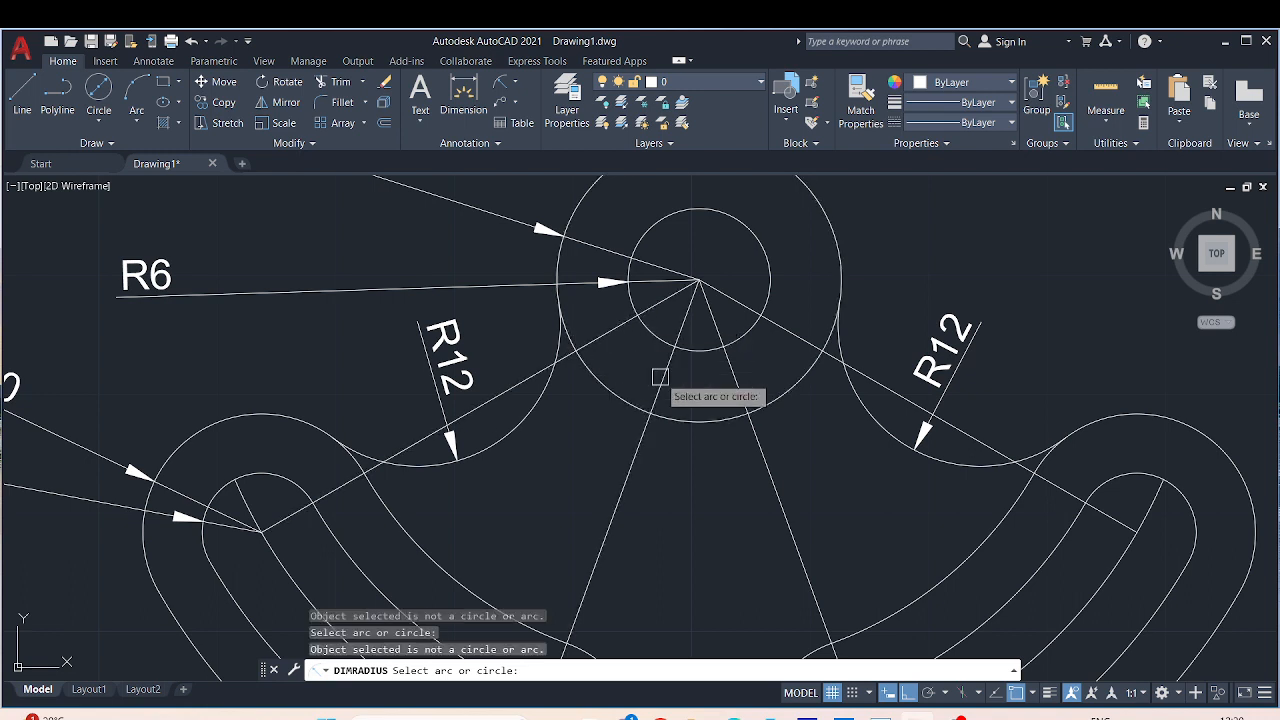
key(Escape)
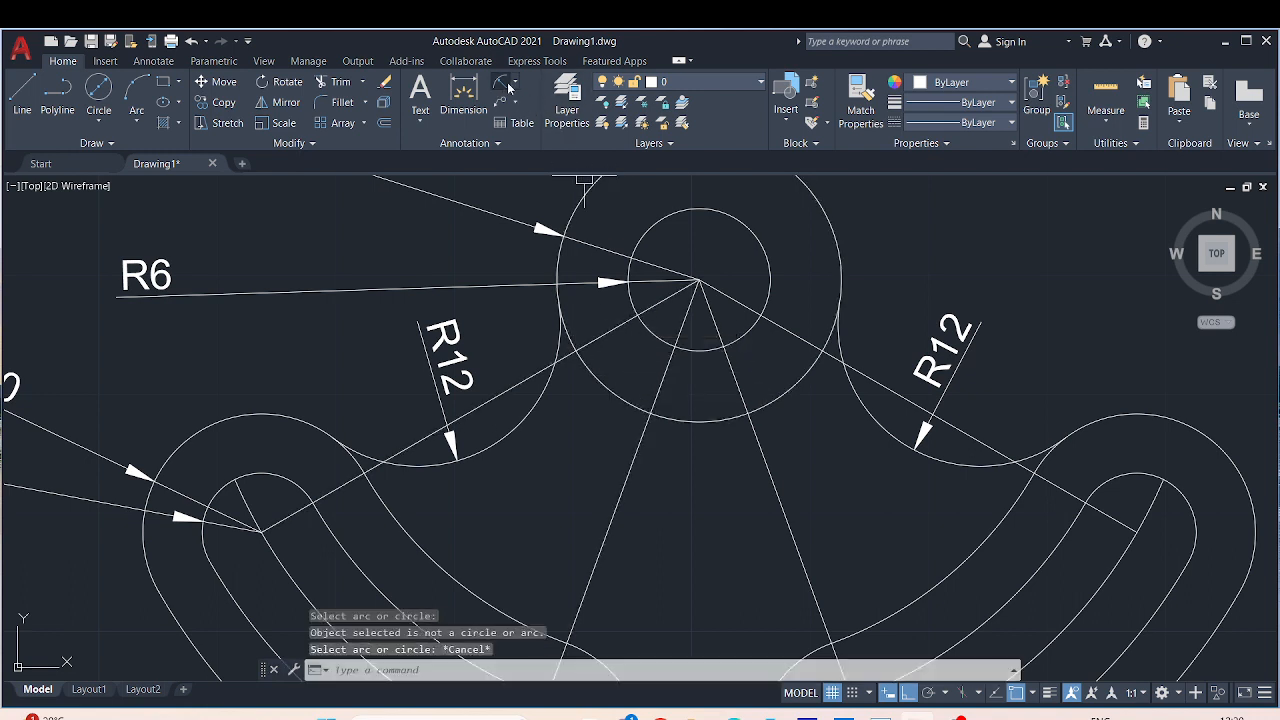
Step: Add an angular dimension between the left slot's upper and lower radial lines, placing its arc just below the left fillet
click(516, 82)
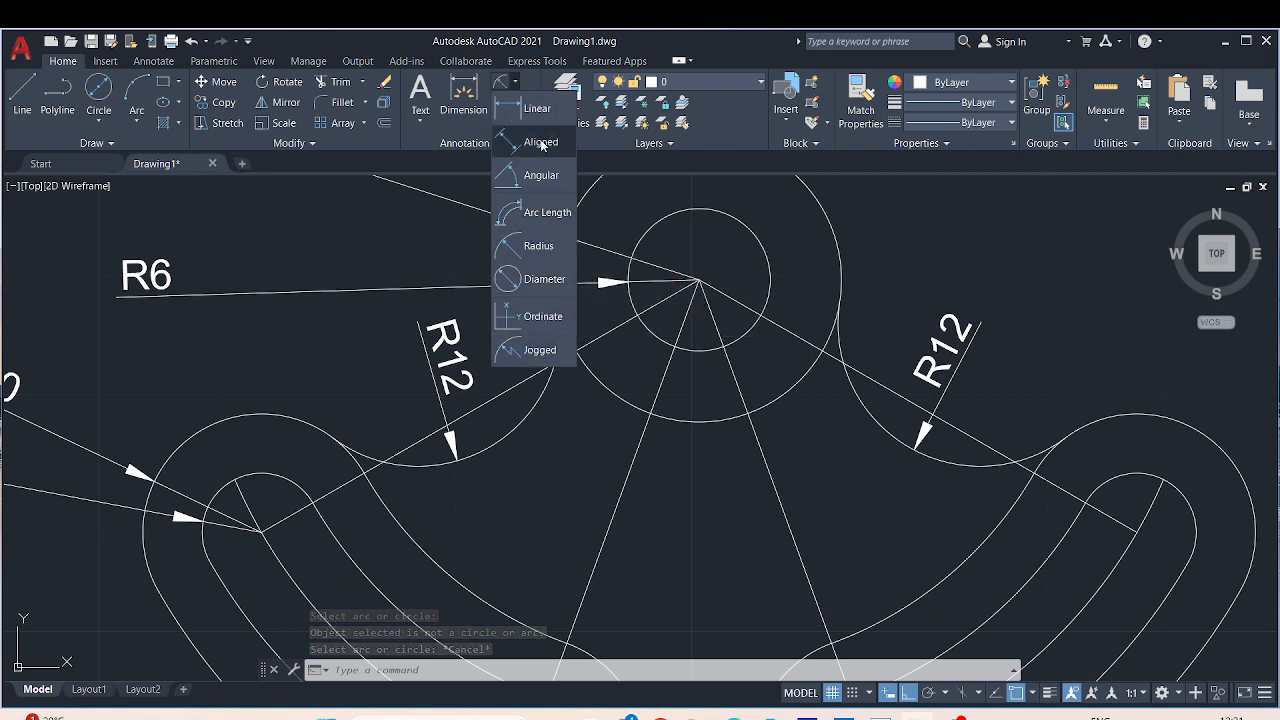
click(549, 176)
click(606, 333)
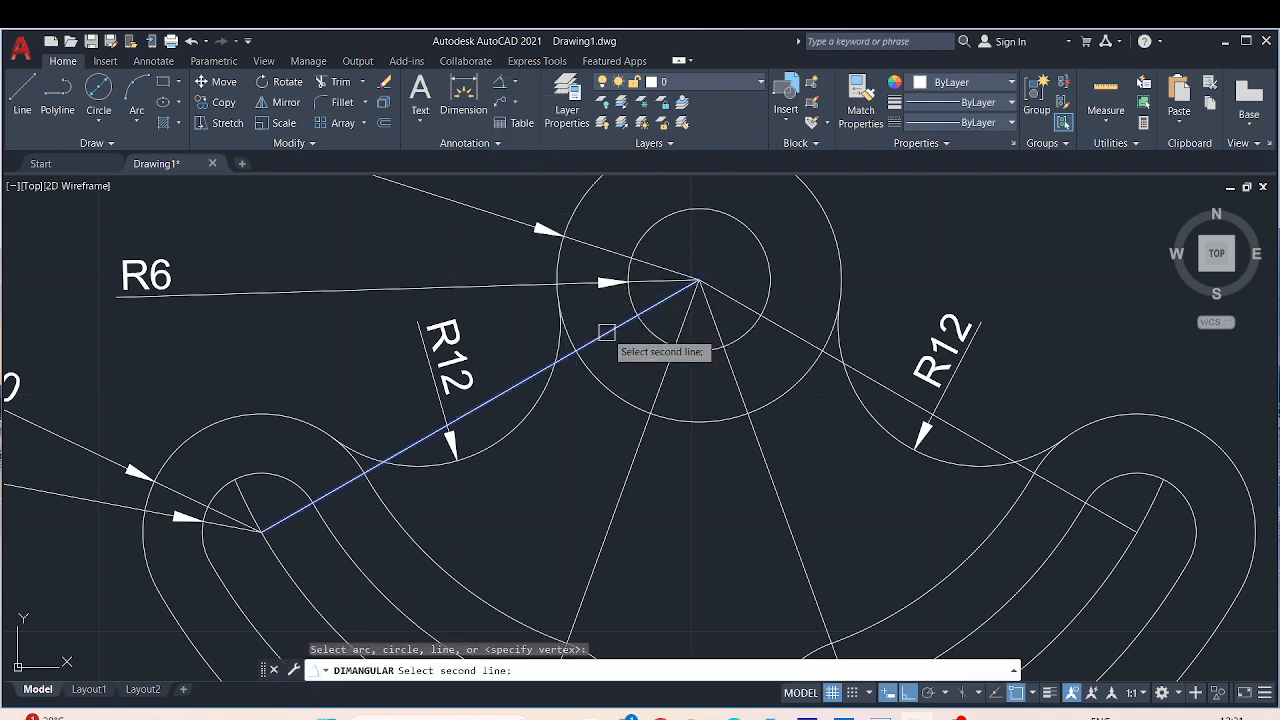
click(656, 390)
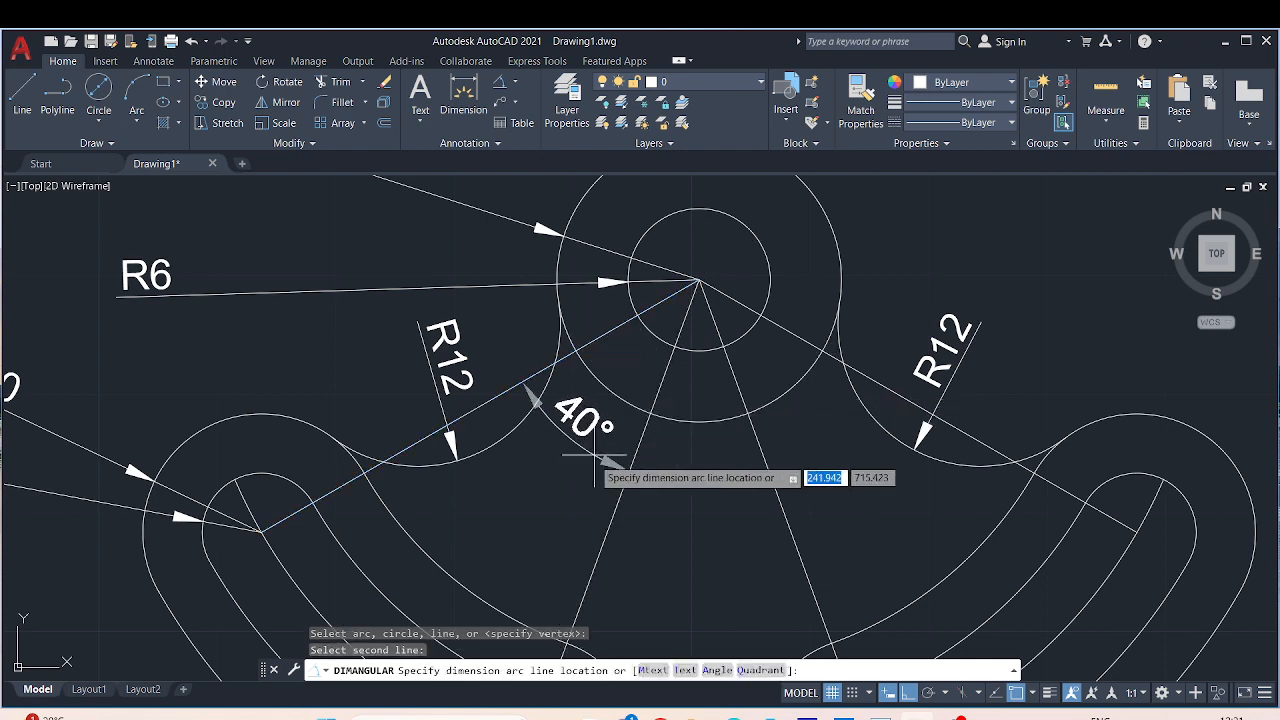
click(520, 552)
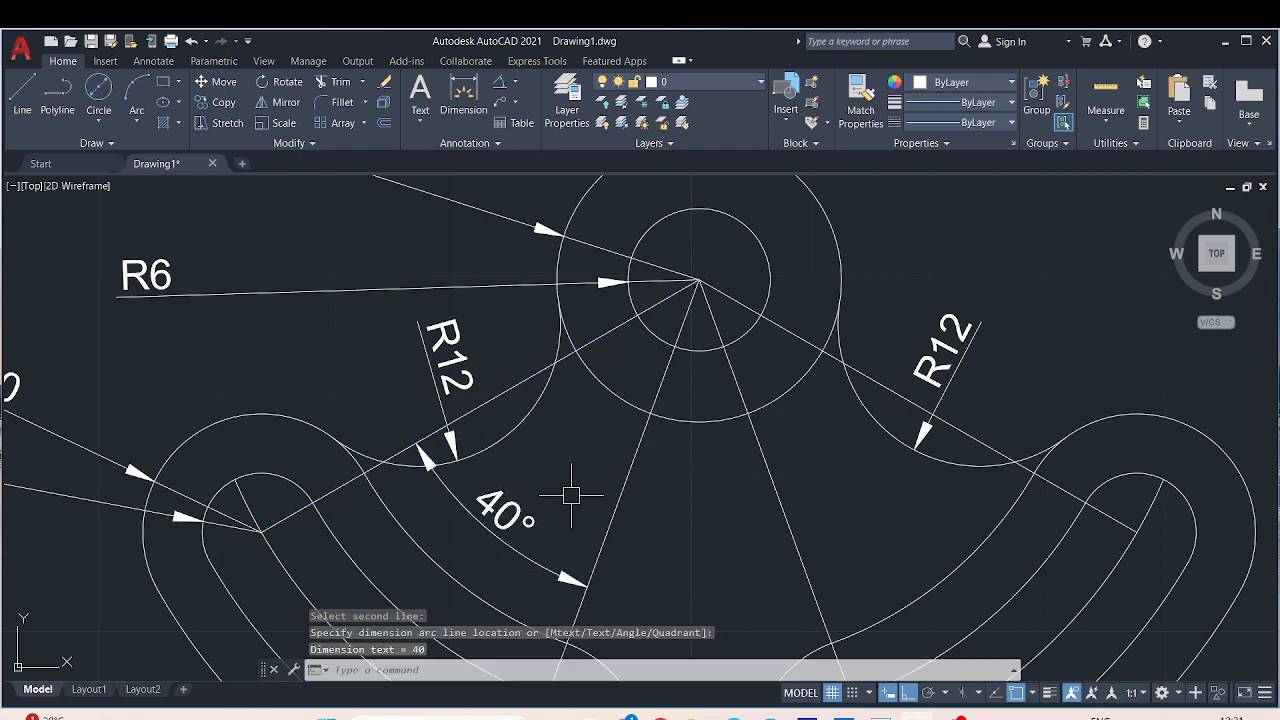
scroll(571, 460, down, 3)
middle_drag(571, 400, 624, 365)
key(Escape)
Step: Draw a horizontal line about 40 units long to the left from the centre of the bracket copy's top circle
scroll(682, 263, up, 2)
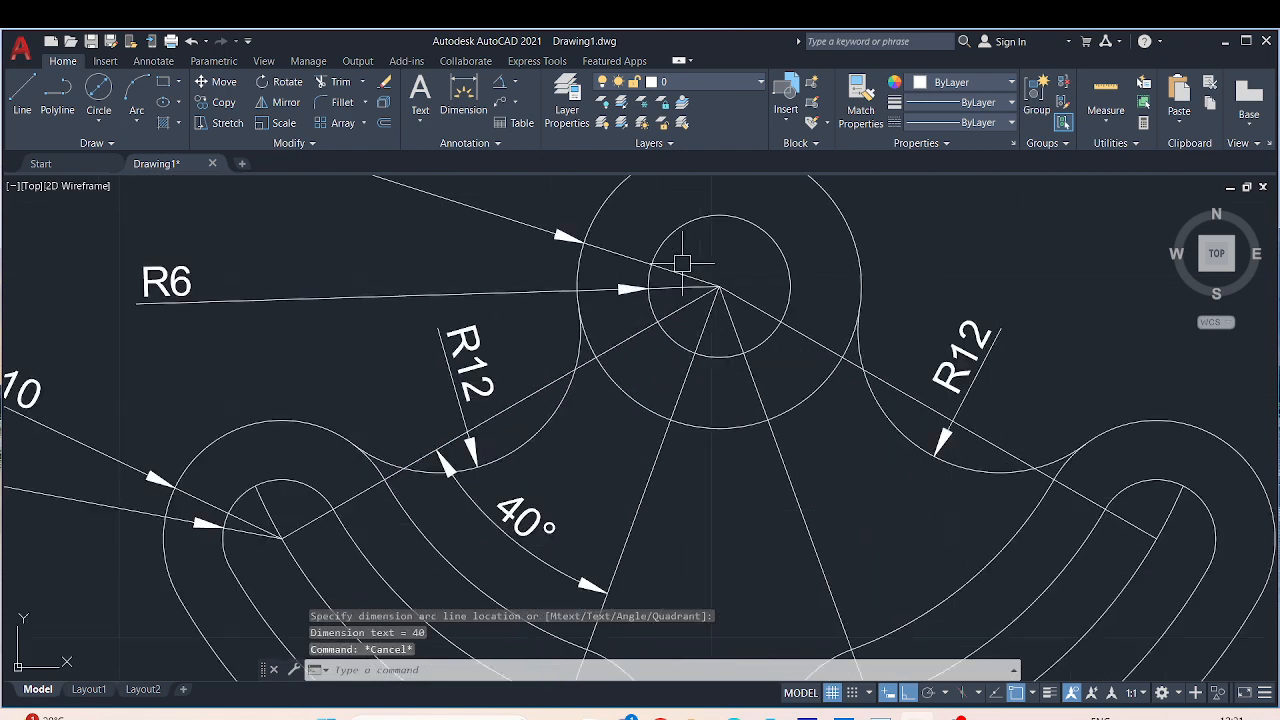
text(l)
key(Return)
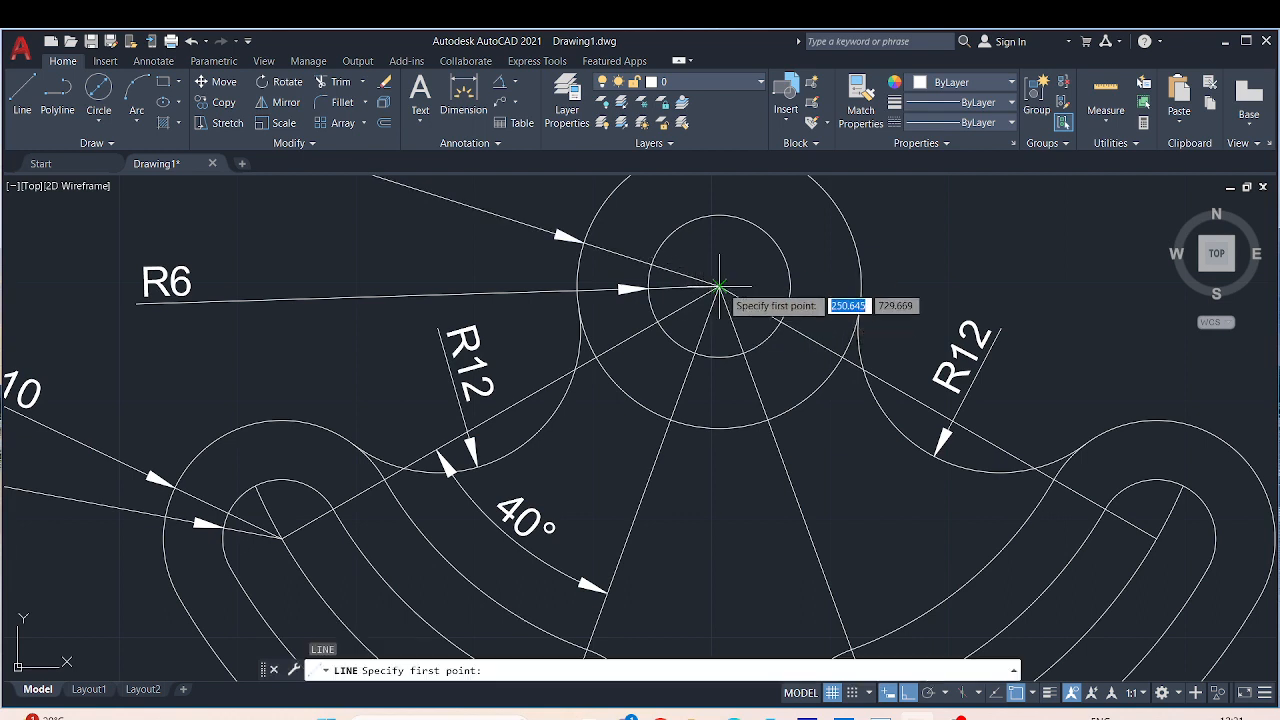
click(719, 287)
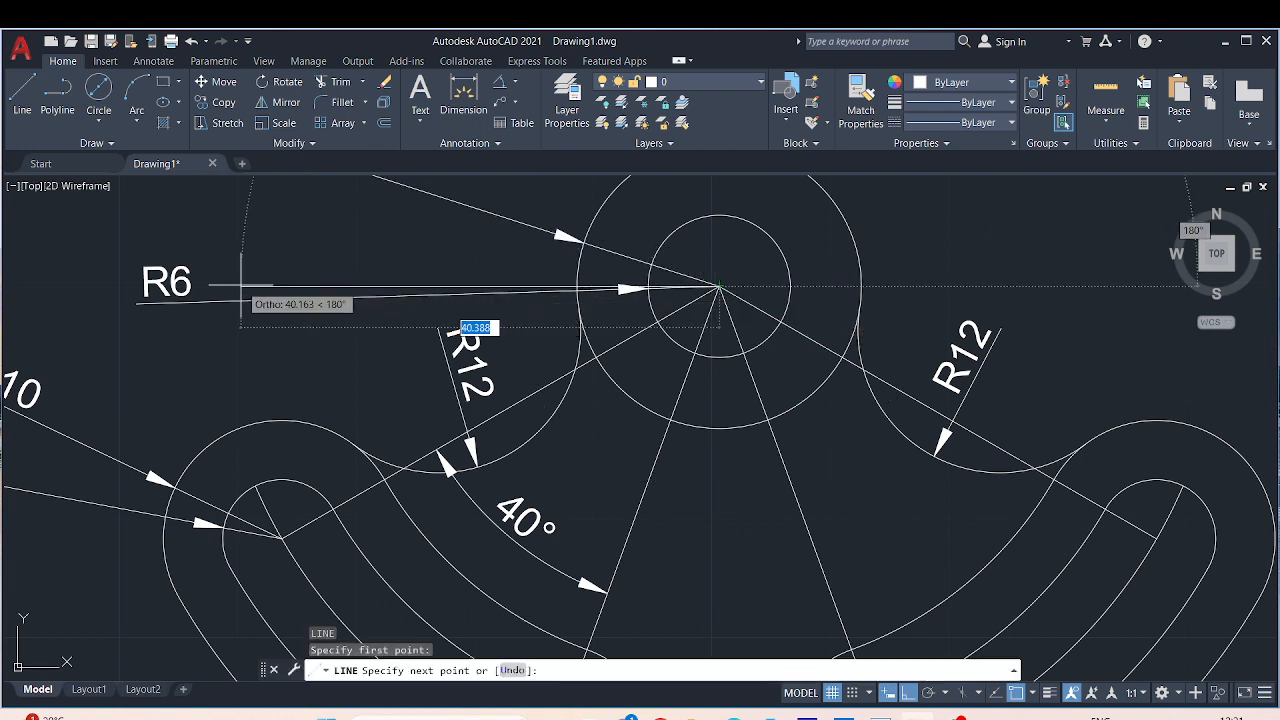
key(Escape)
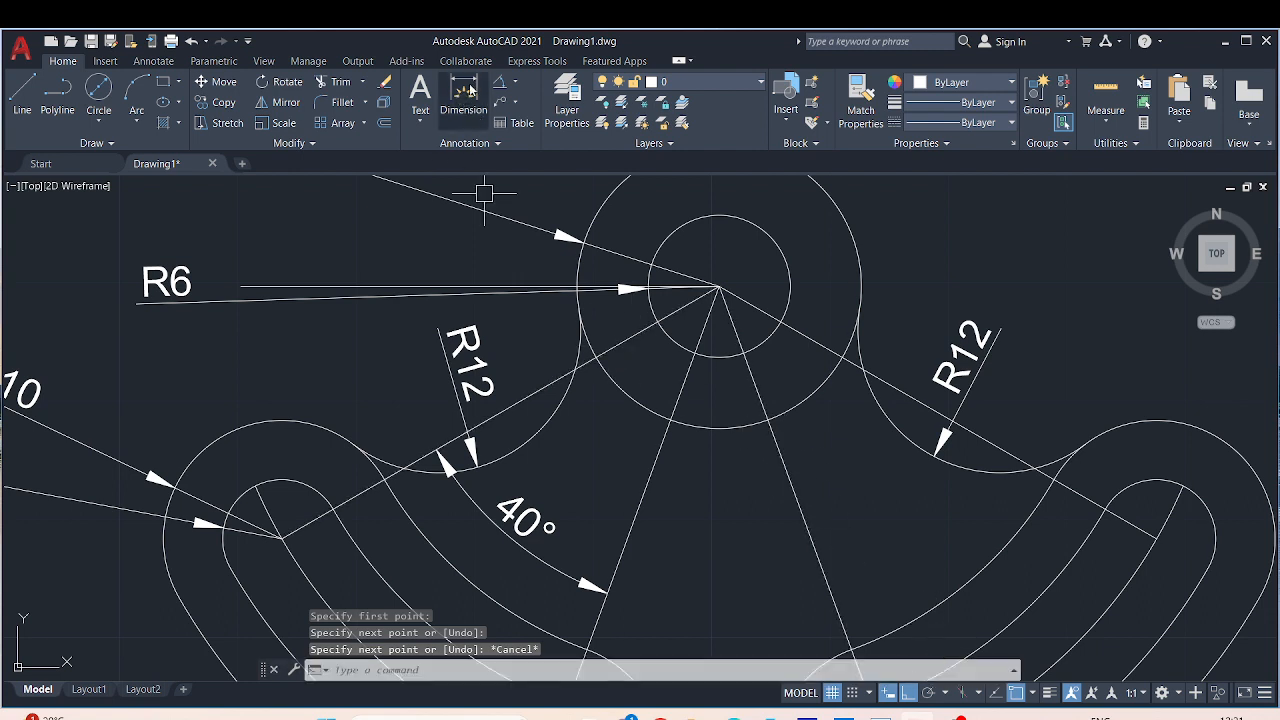
Step: Add an angular dimension between the horizontal line and the left slot's upper radial line, placing its arc above the slot's upper end
click(504, 82)
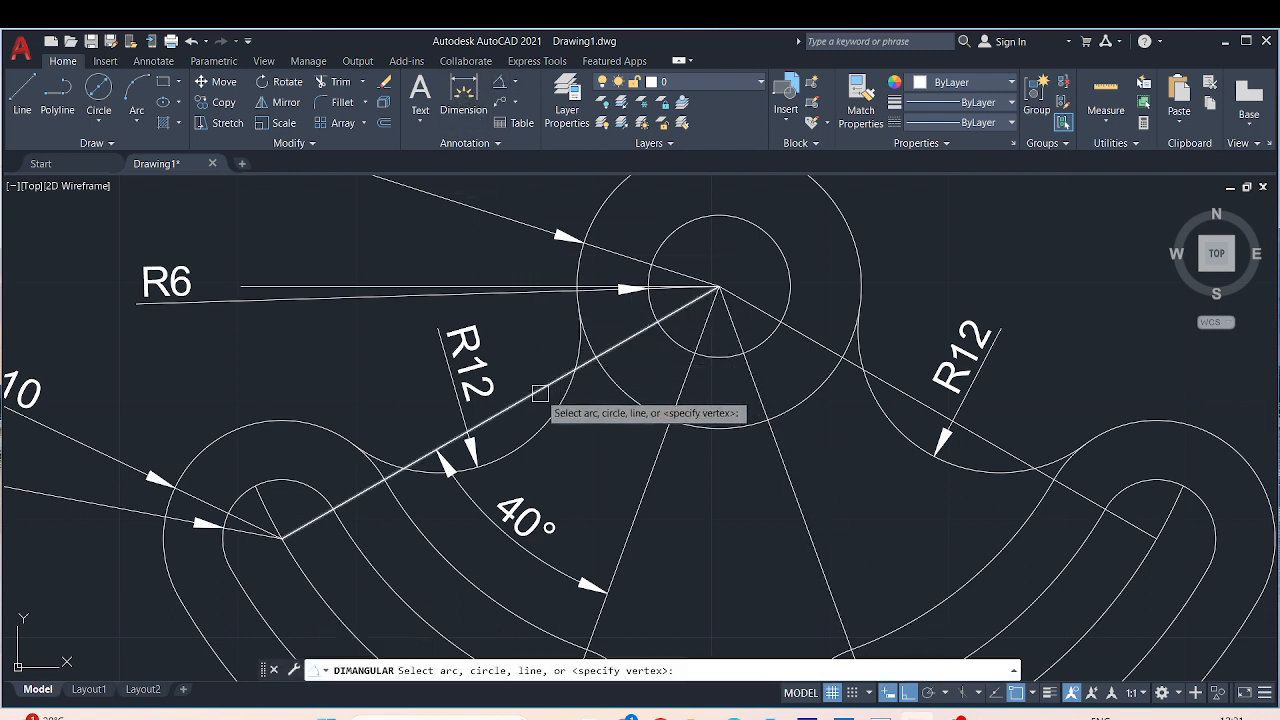
click(541, 392)
scroll(509, 344, up, 4)
click(368, 300)
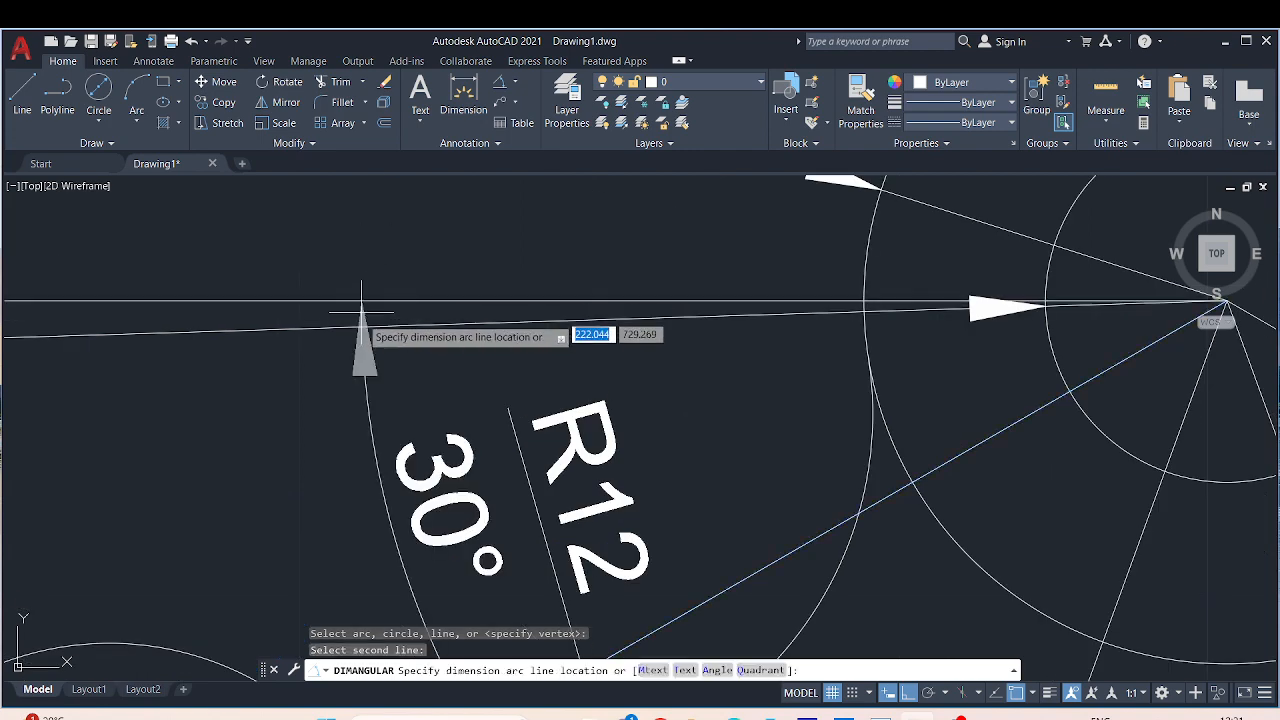
scroll(486, 471, down, 4)
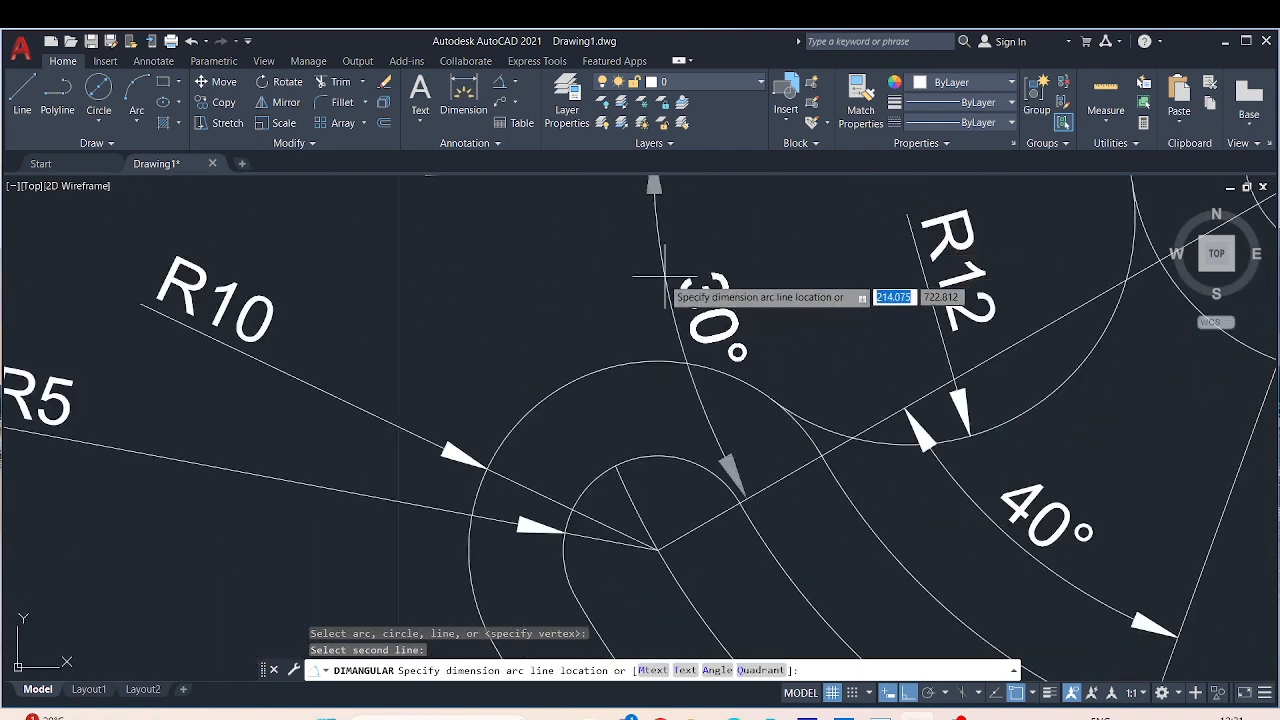
click(612, 278)
scroll(673, 252, down, 4)
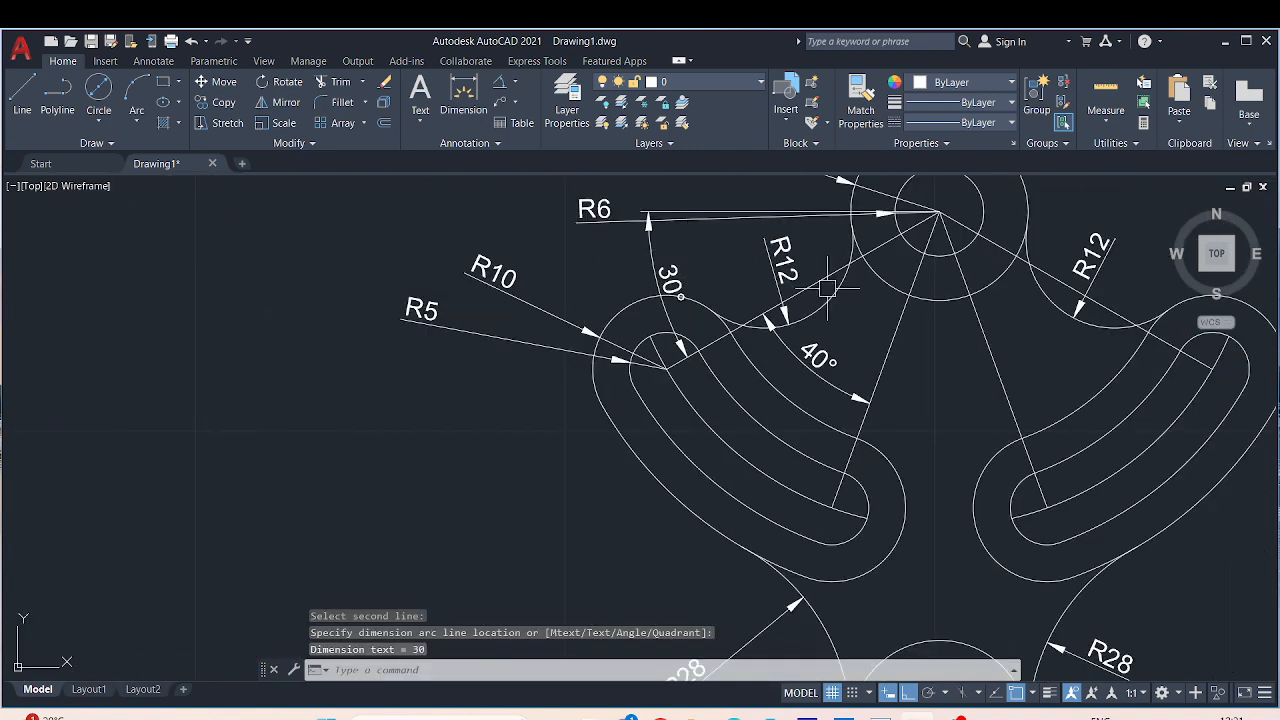
Step: Compare the bracket copy's outline and dimensions with the reference drawing to find remaining differences
scroll(762, 325, down, 2)
middle_drag(343, 337, 771, 357)
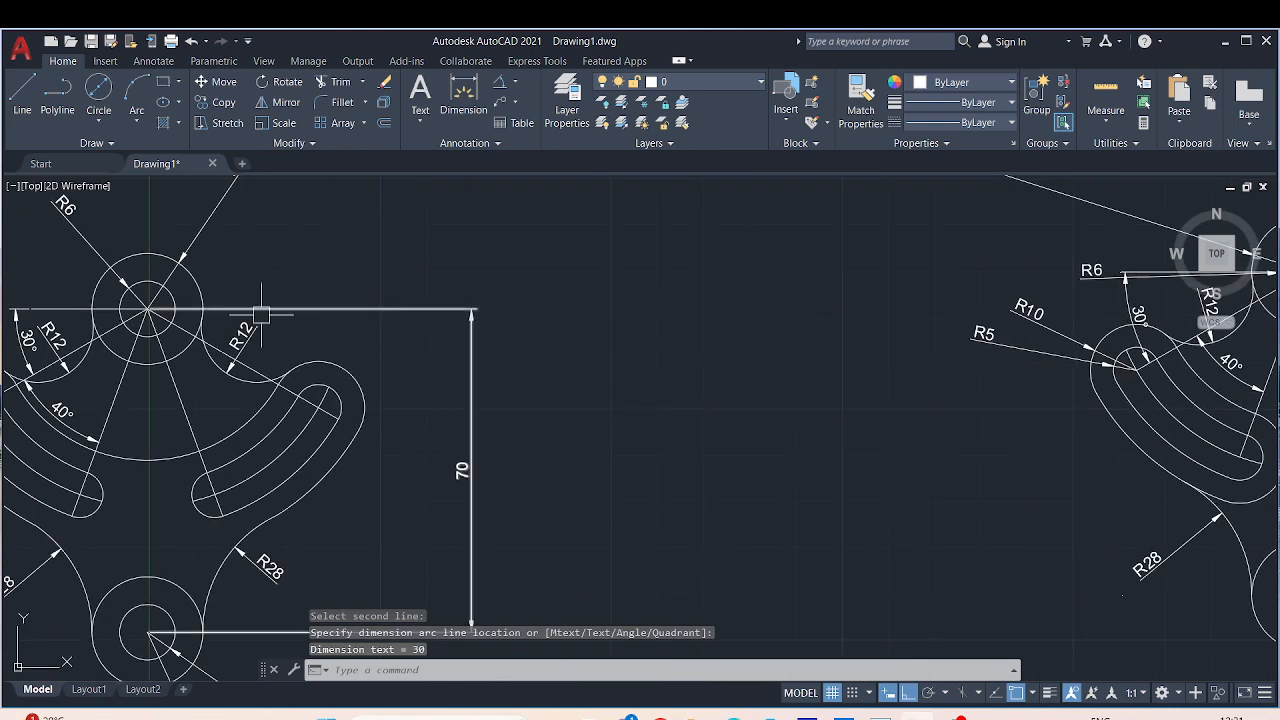
middle_drag(140, 393, 286, 383)
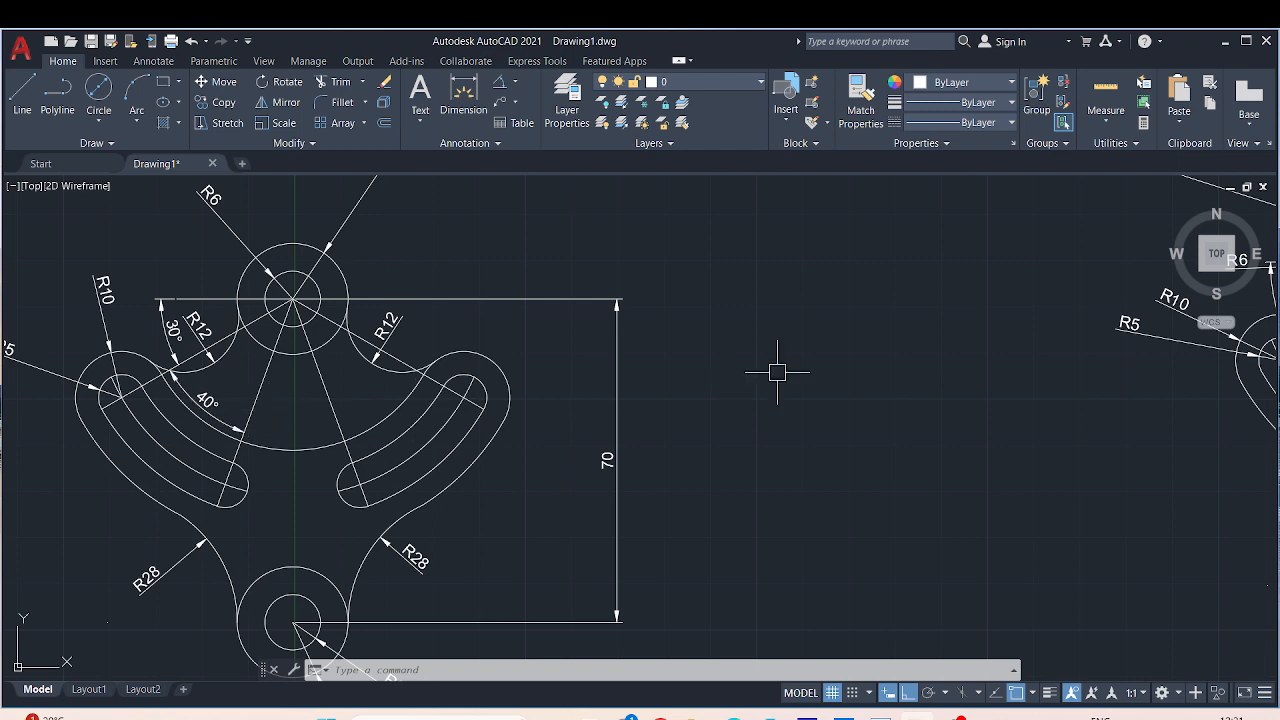
scroll(849, 366, down, 3)
middle_drag(849, 366, 523, 297)
scroll(734, 309, up, 5)
middle_drag(734, 309, 760, 443)
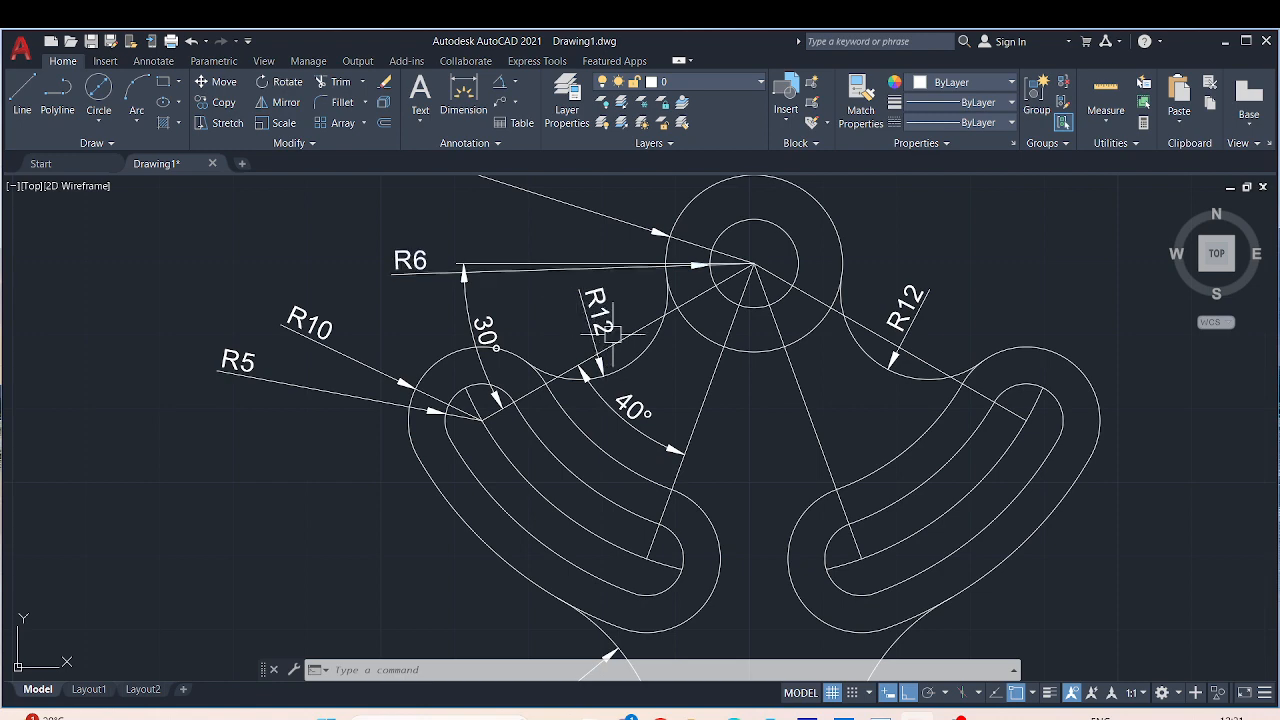
scroll(612, 333, up, 2)
scroll(660, 346, down, 6)
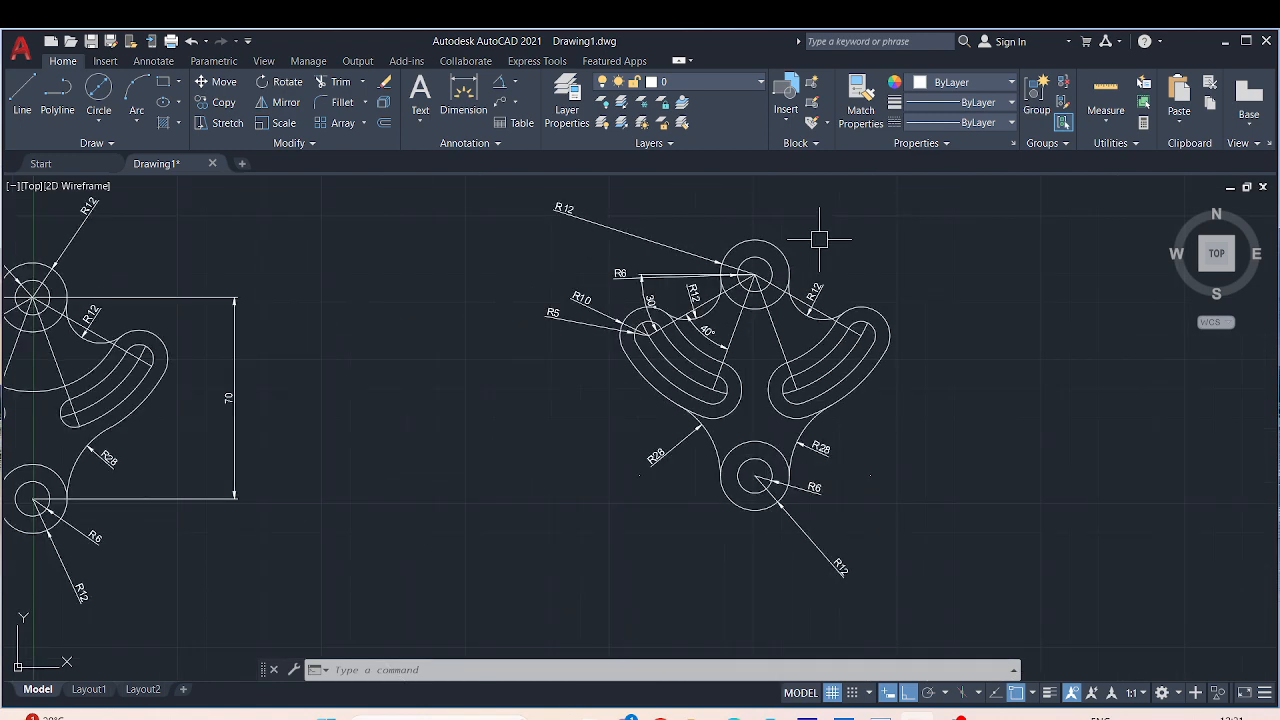
middle_drag(819, 239, 877, 274)
middle_drag(428, 260, 602, 269)
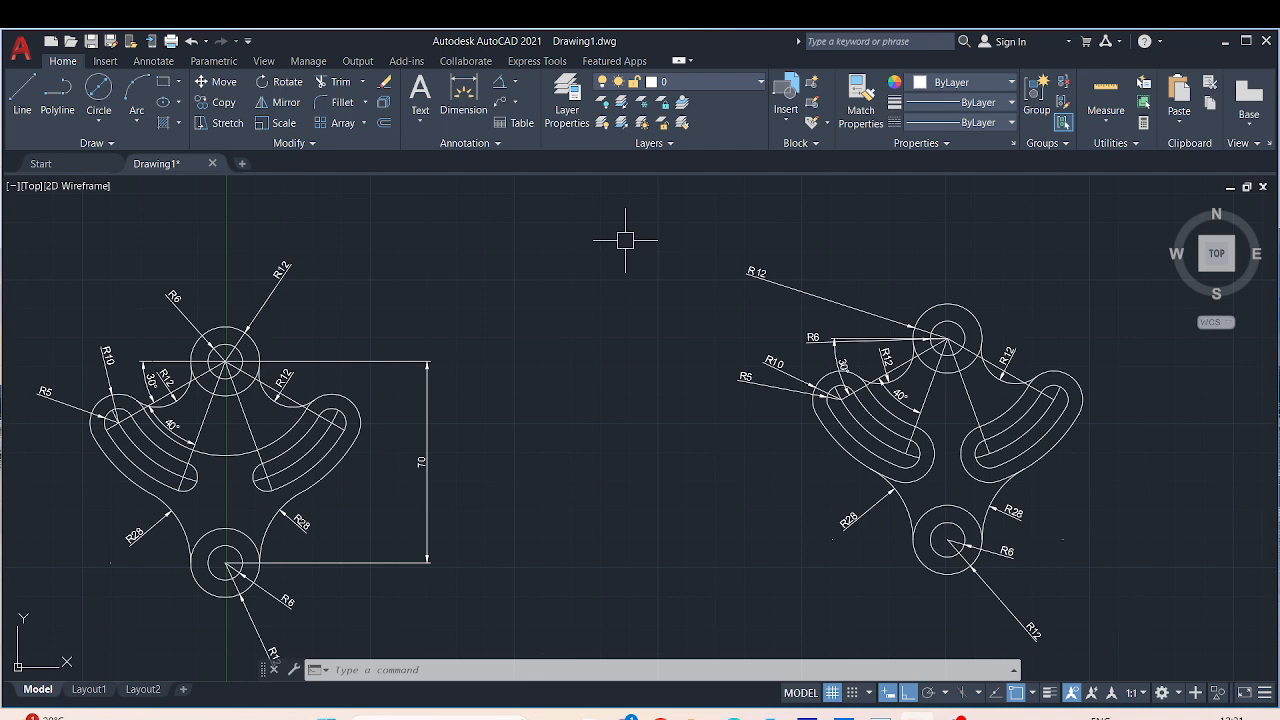
Step: Trim away the outer end arcs around the lower ends of both slots and the leftover stub beside the right side arc
key(Return)
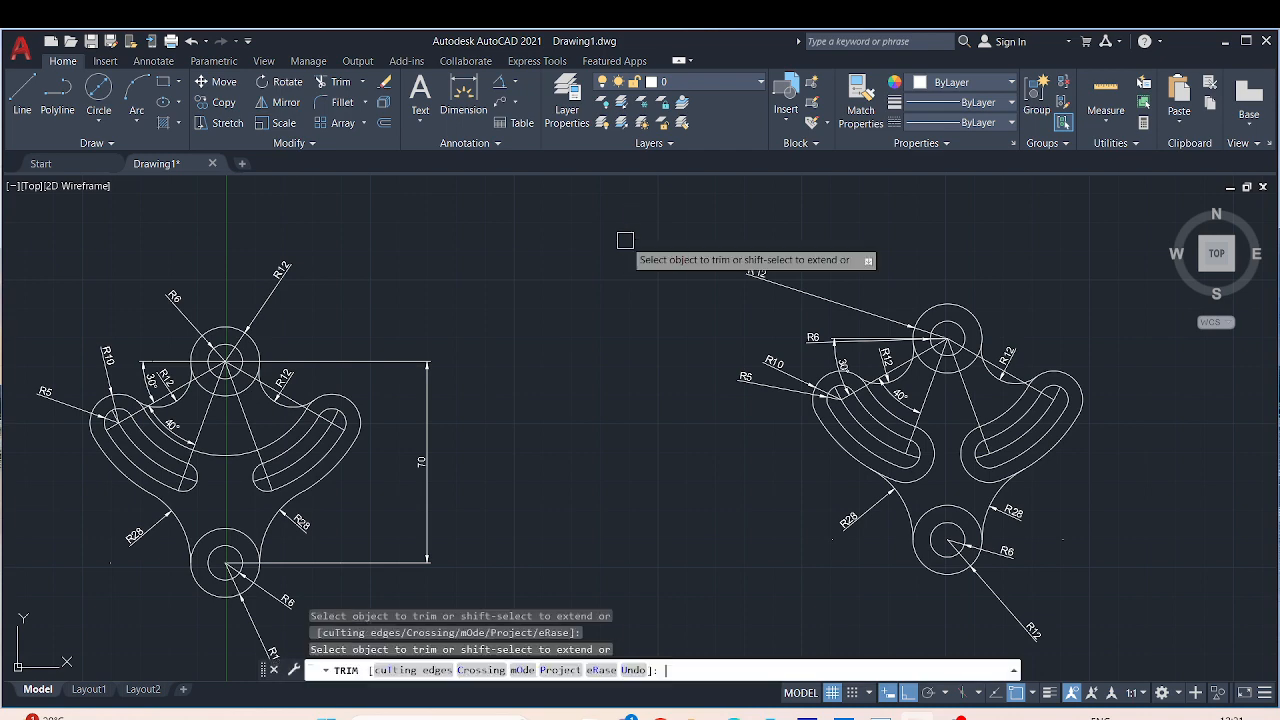
scroll(940, 515, up, 4)
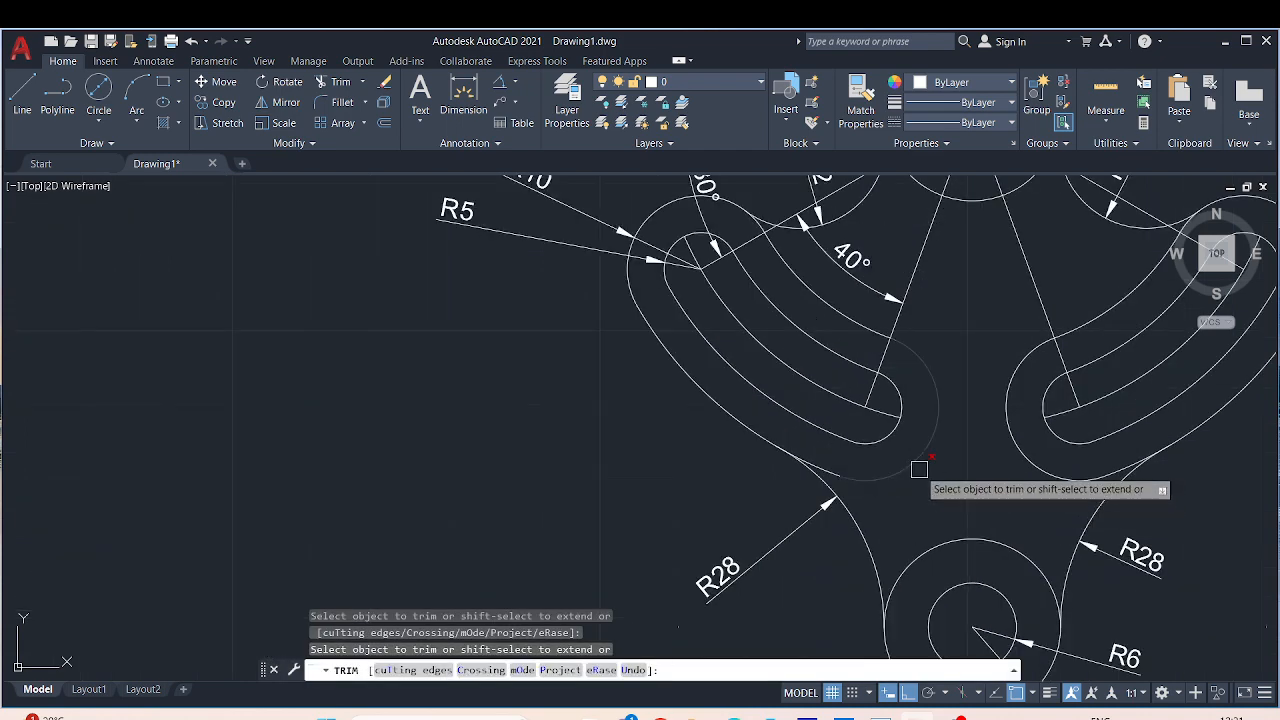
scroll(919, 469, down, 4)
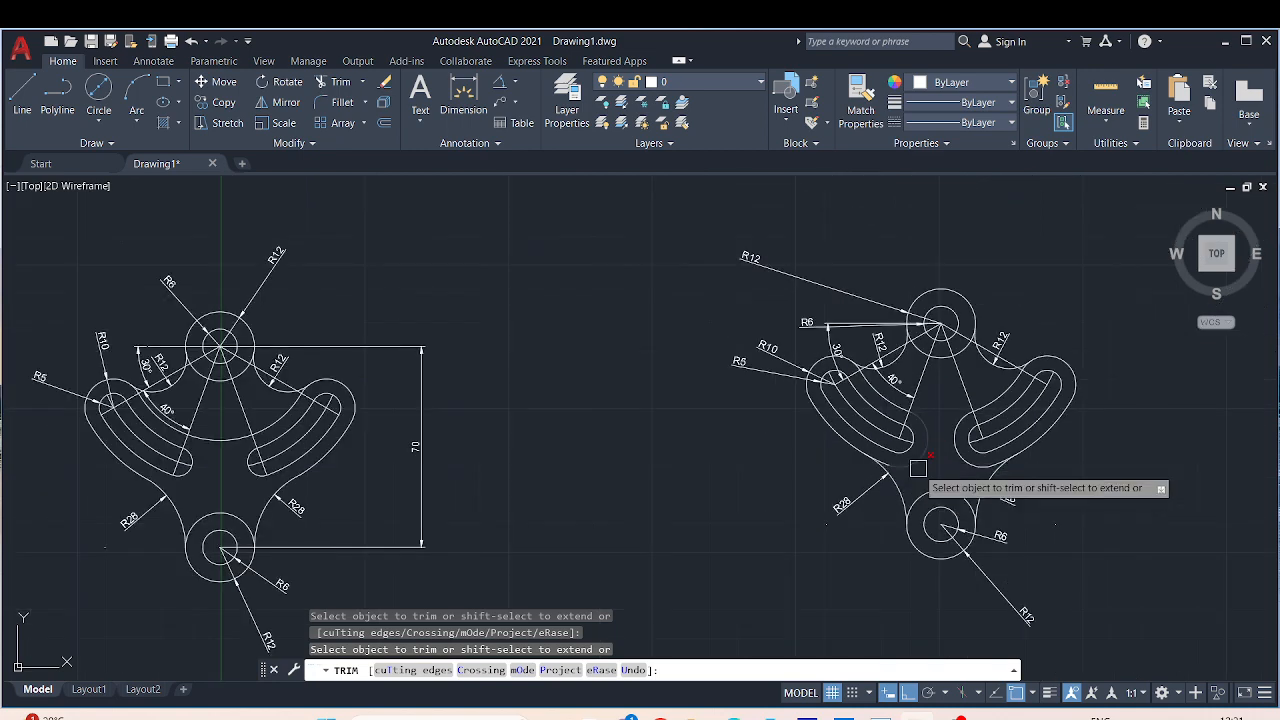
scroll(899, 467, up, 5)
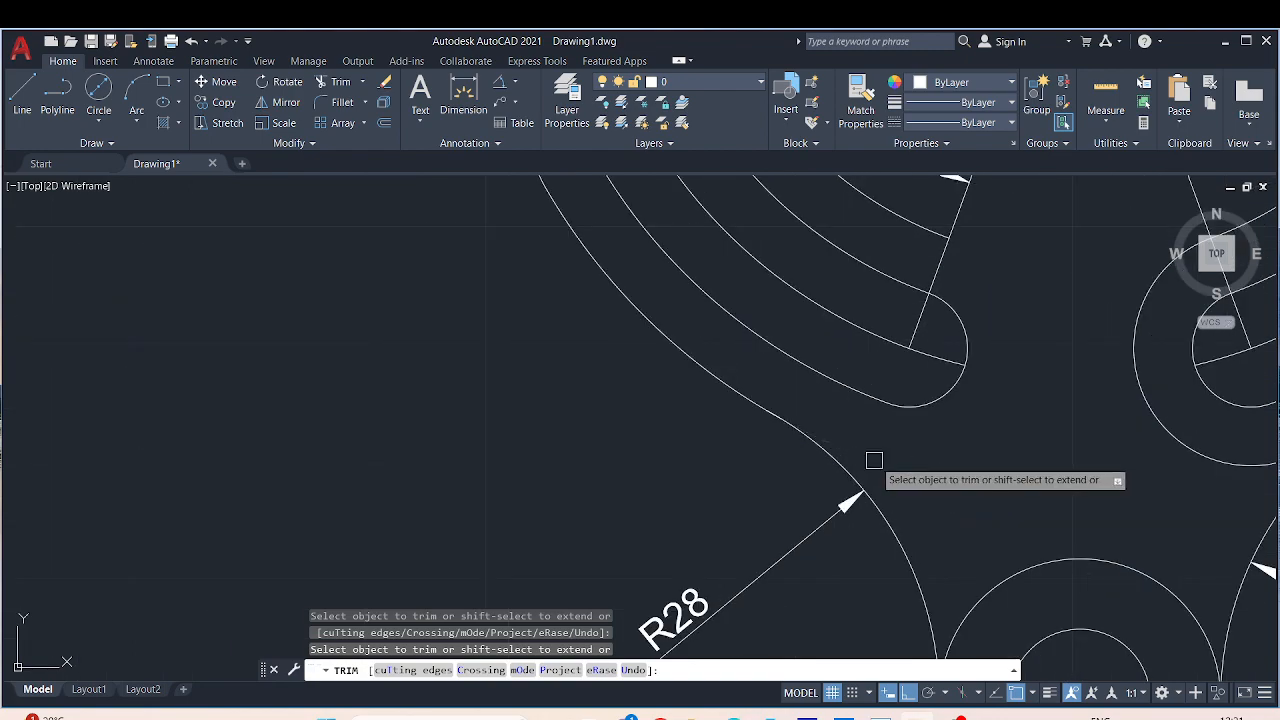
scroll(1143, 417, down, 5)
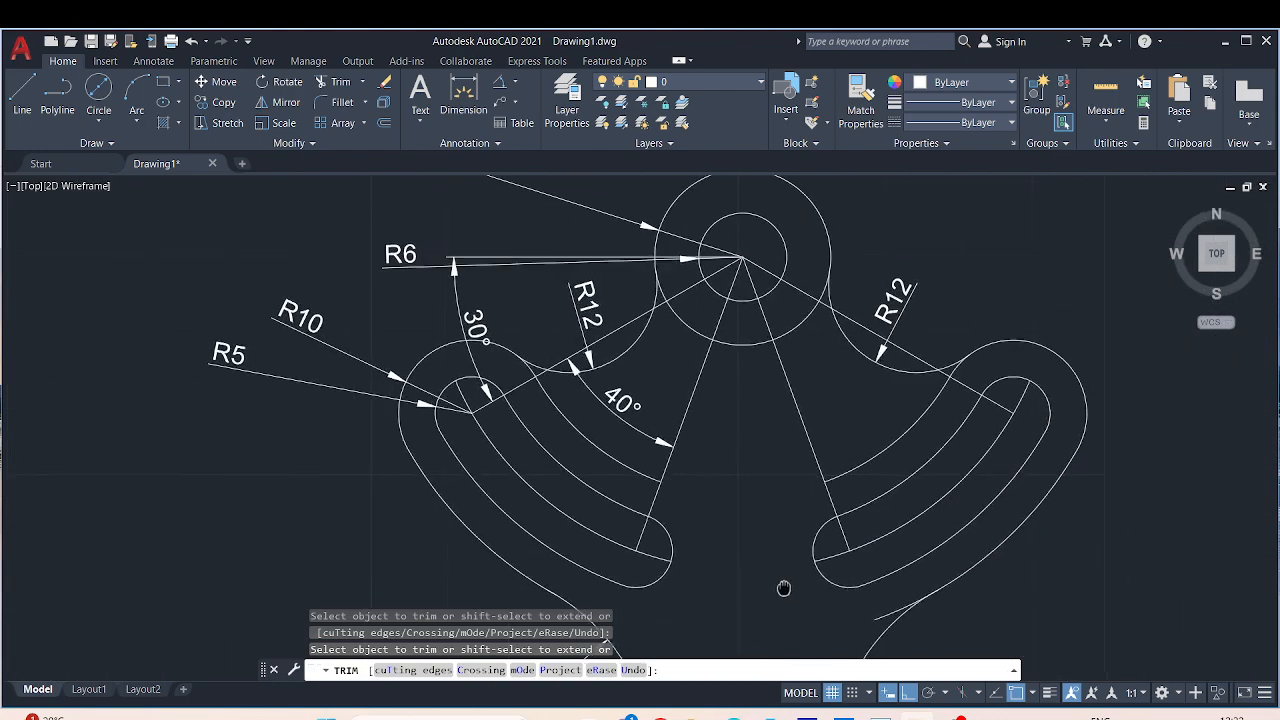
scroll(751, 491, up, 4)
scroll(846, 537, up, 2)
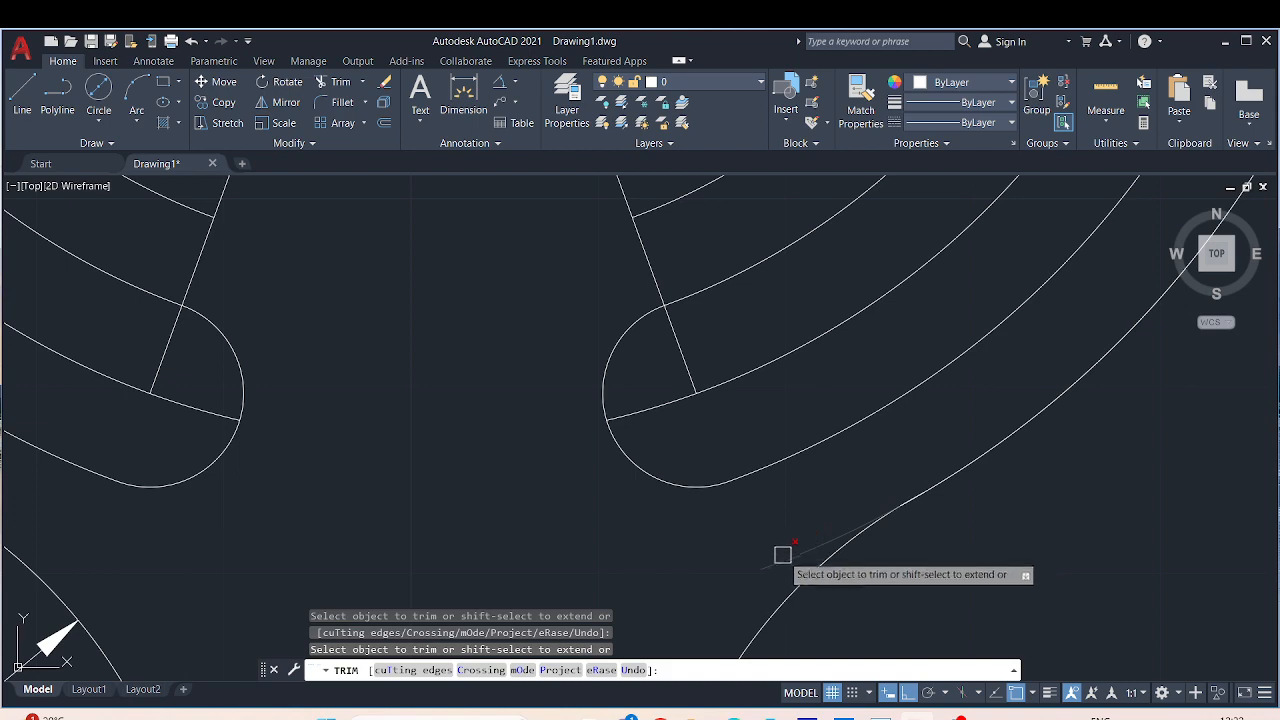
scroll(782, 556, down, 2)
middle_drag(994, 523, 986, 551)
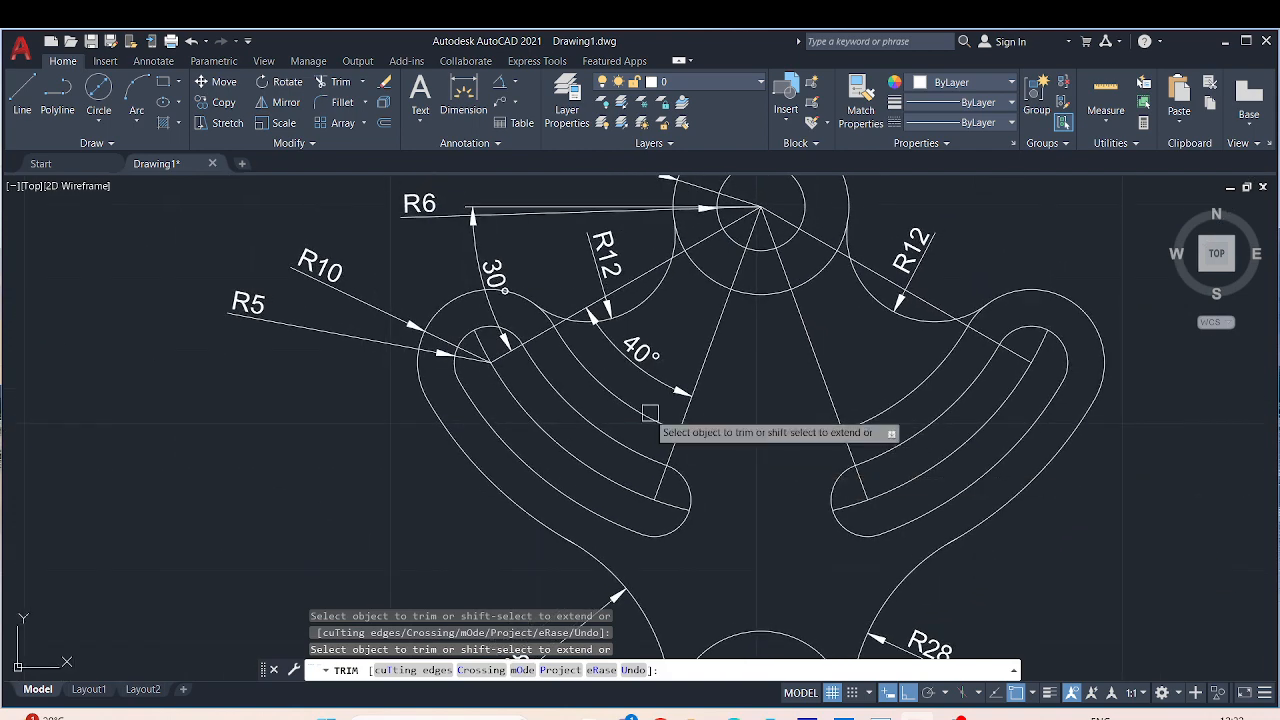
key(Escape)
key(Escape)
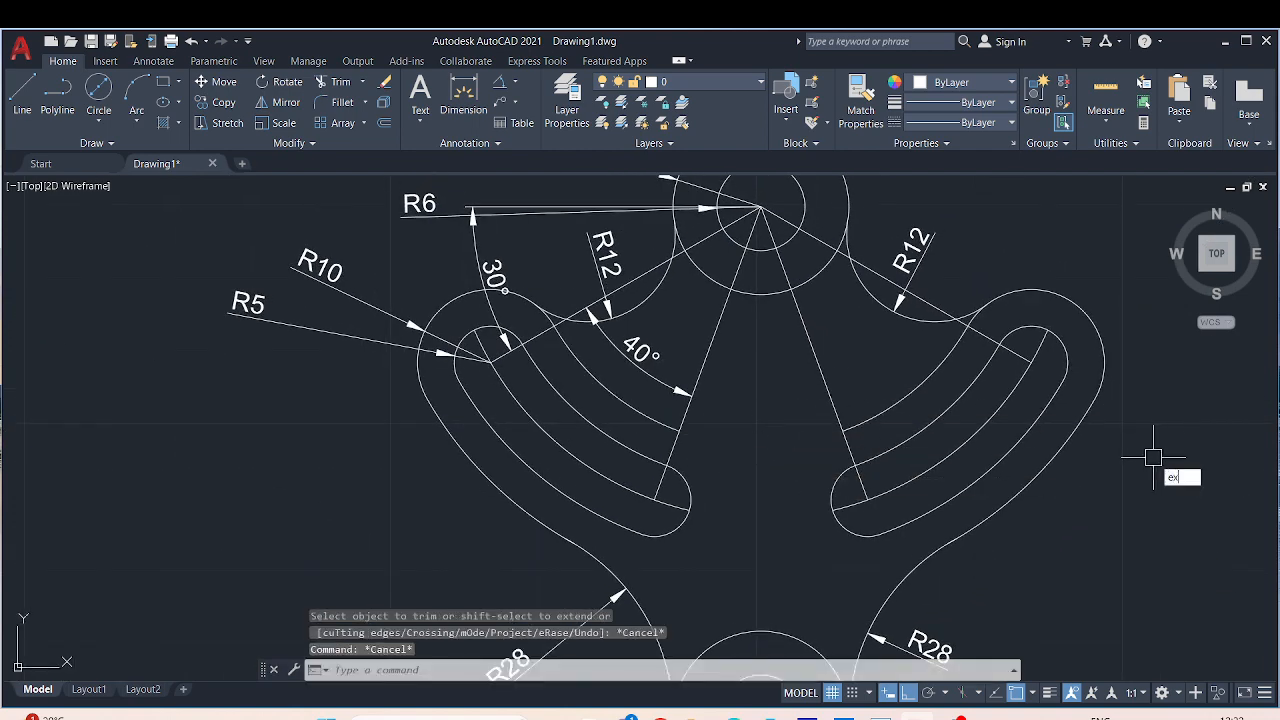
Step: Extend the upper inner arc across the gap between the two slots so it joins both sides of the bracket copy
key(Return)
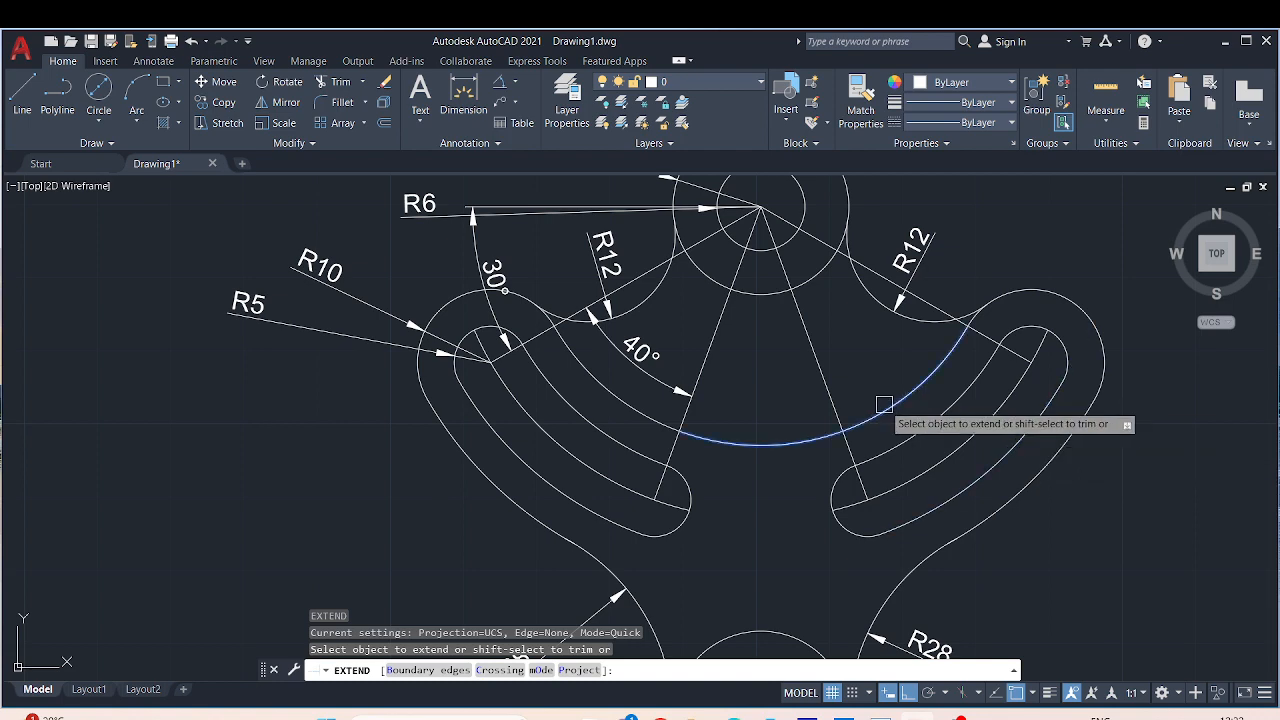
scroll(884, 404, down, 5)
middle_drag(1003, 382, 1007, 406)
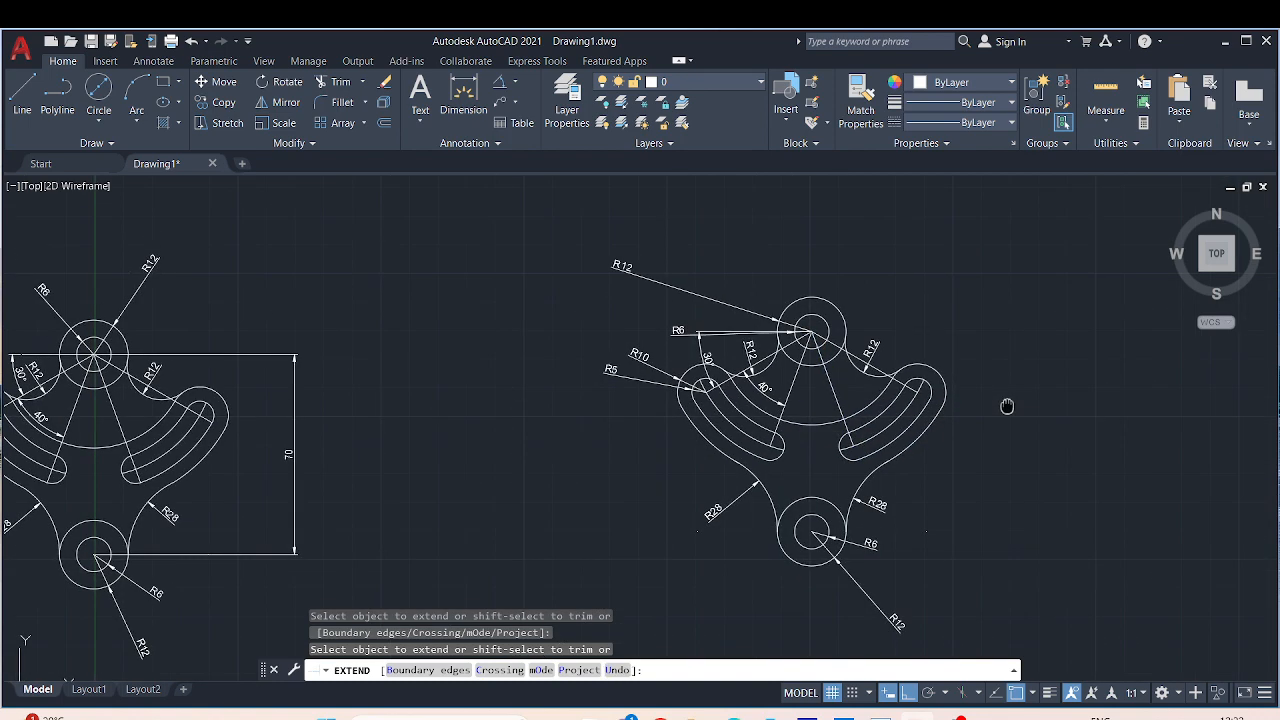
scroll(1003, 370, down, 3)
scroll(846, 320, up, 5)
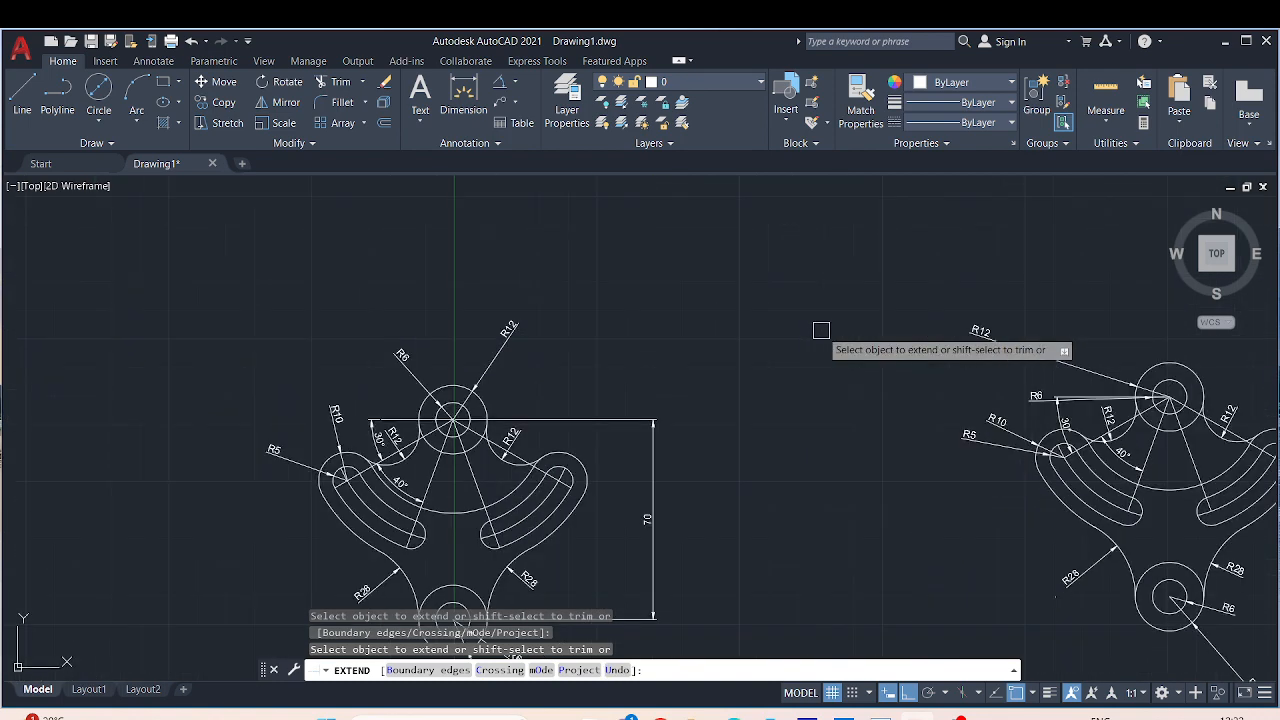
middle_drag(807, 328, 582, 232)
key(Escape)
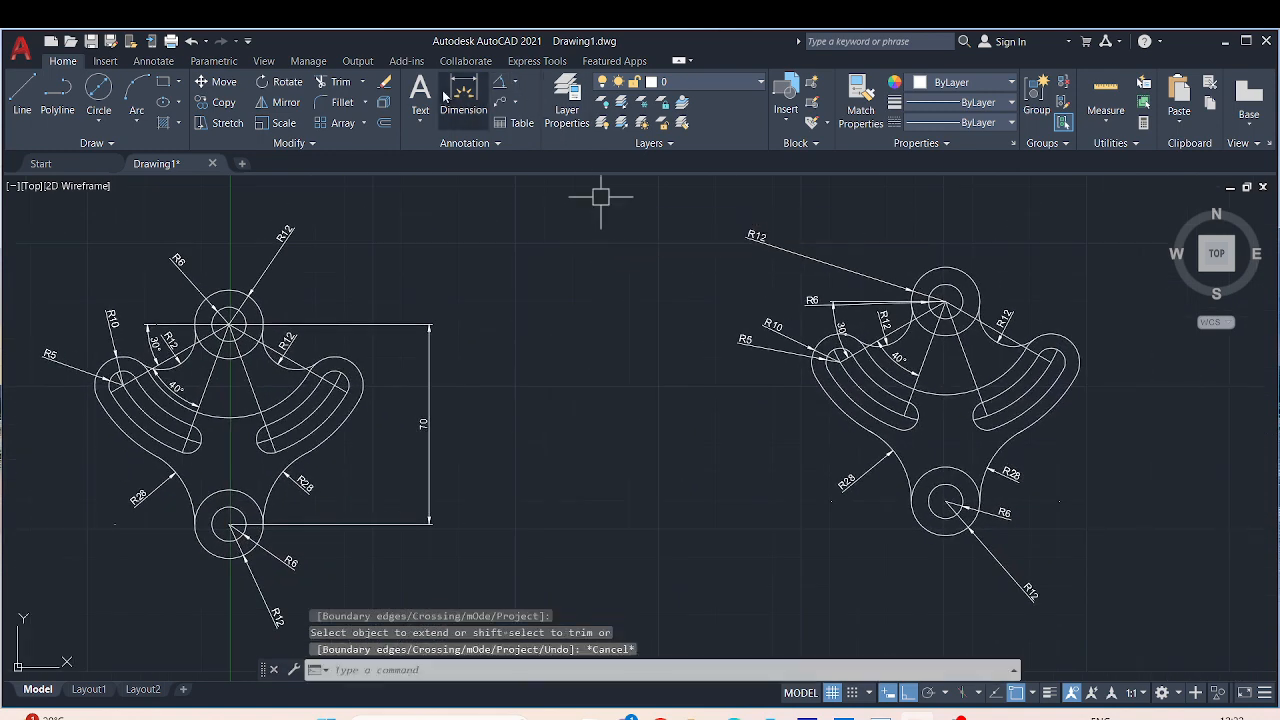
Step: Add a vertical dimension between the centres of the bracket copy's top and bottom circles, placing it to the right of the outline
click(463, 95)
click(944, 300)
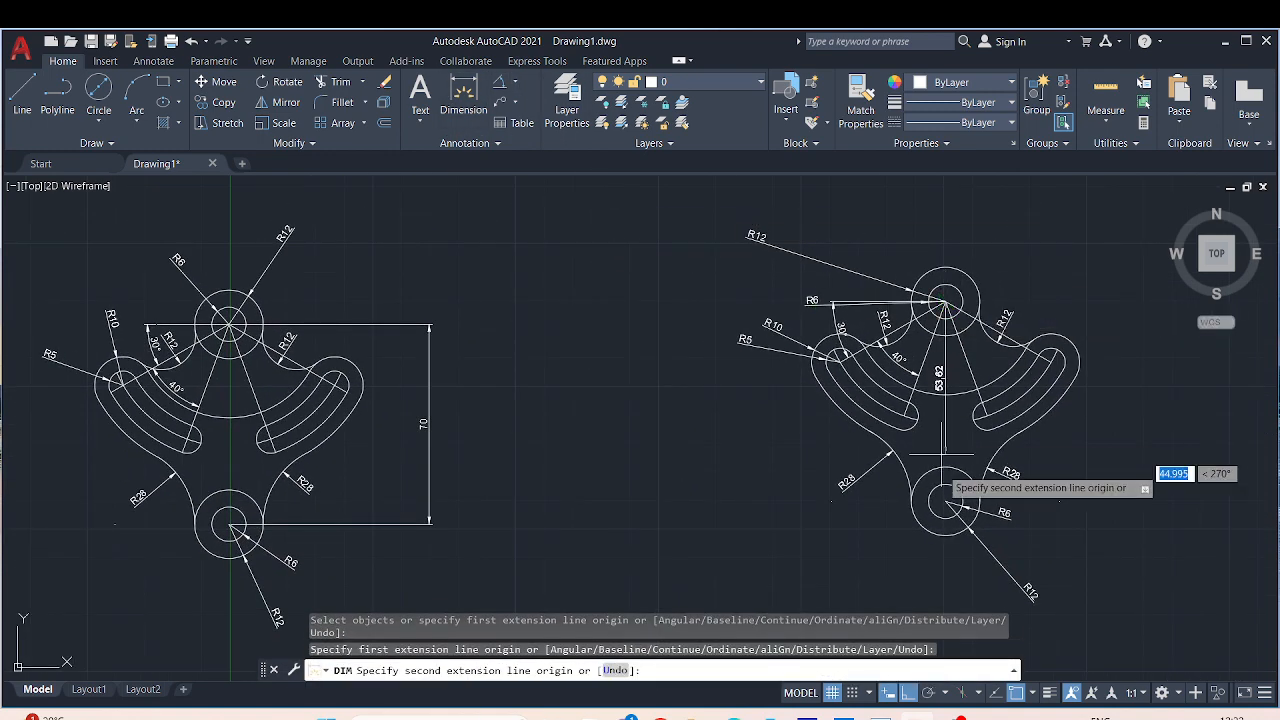
click(944, 500)
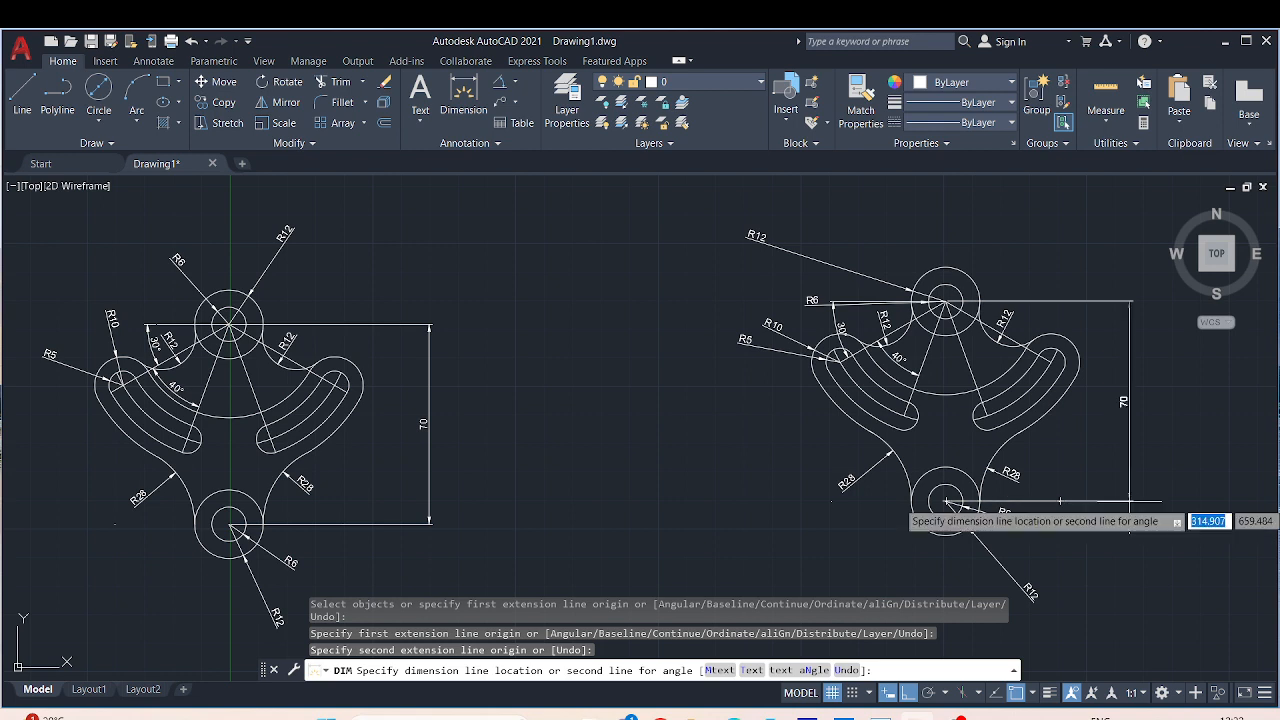
click(1141, 500)
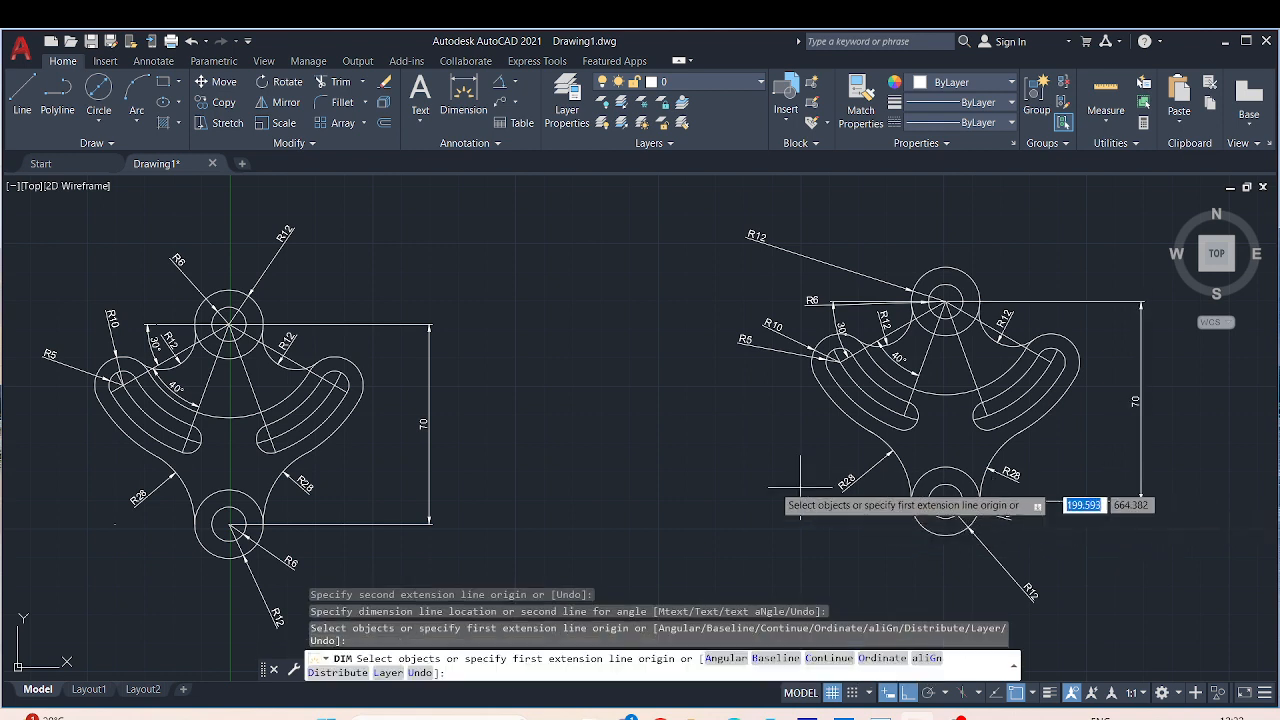